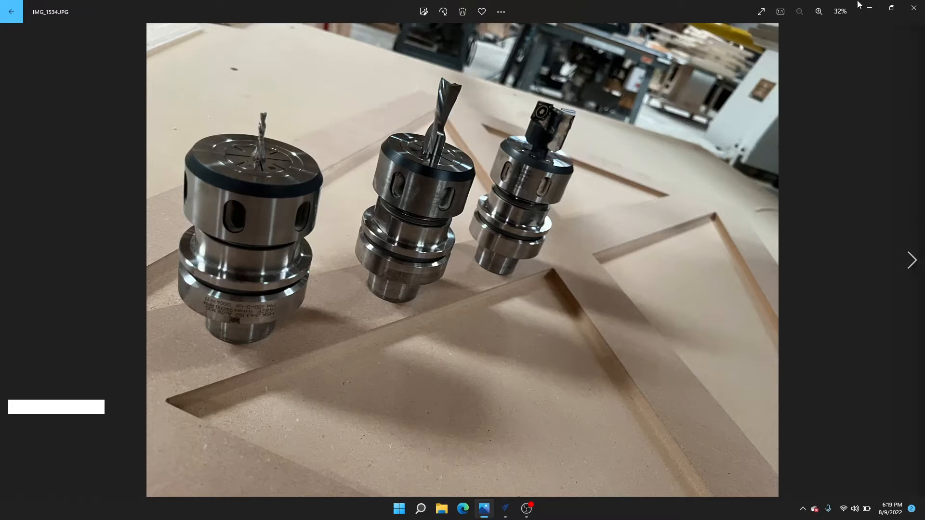
- Switch to VCarve Pro and create a single-sided 96 x 48 x 0.75 inch job with Very High (7 x Slower) modeling resolution
key(alt+Tab)
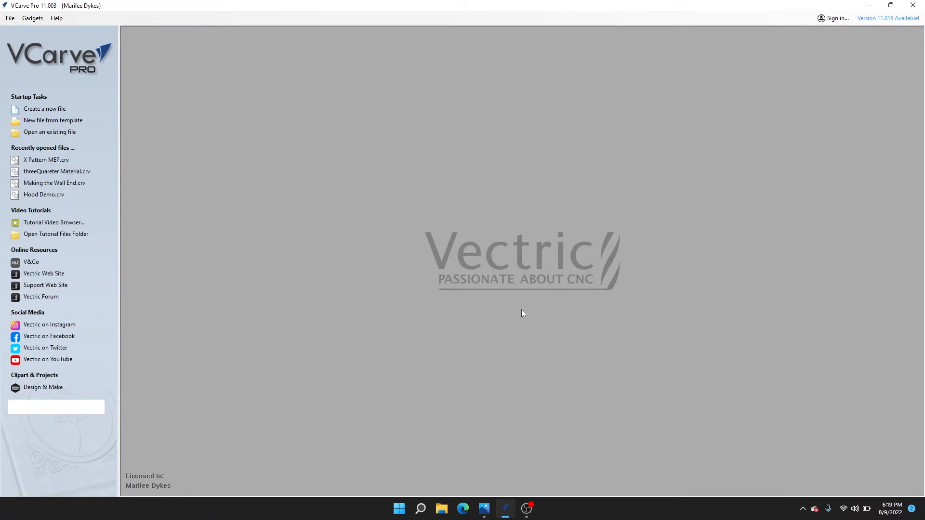
click(46, 111)
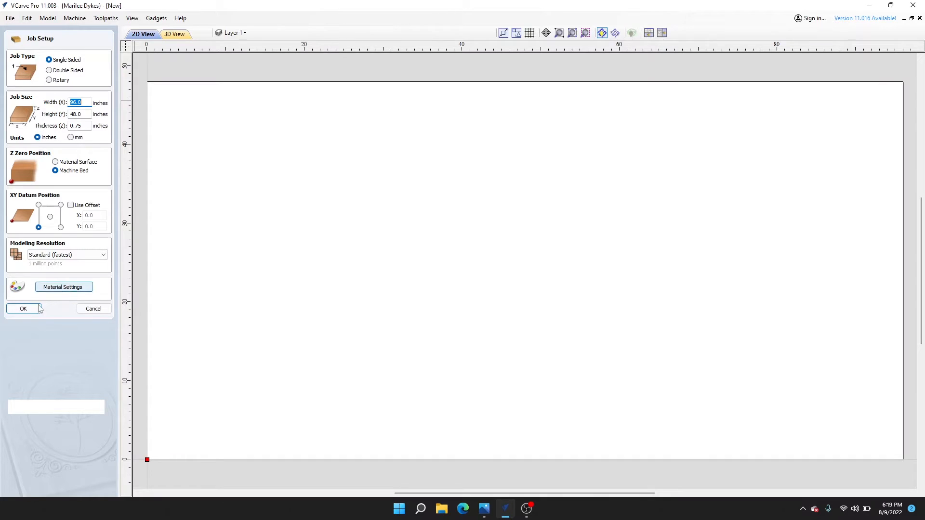
click(67, 254)
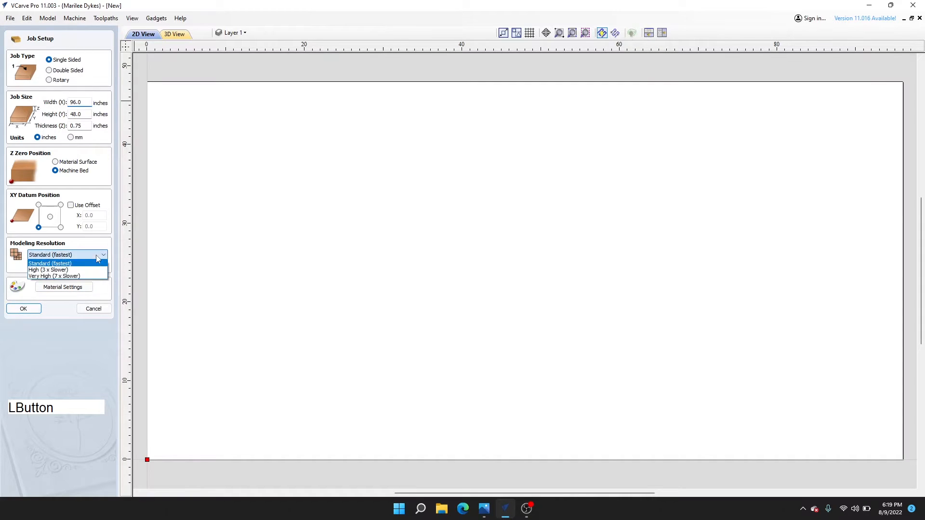
click(59, 276)
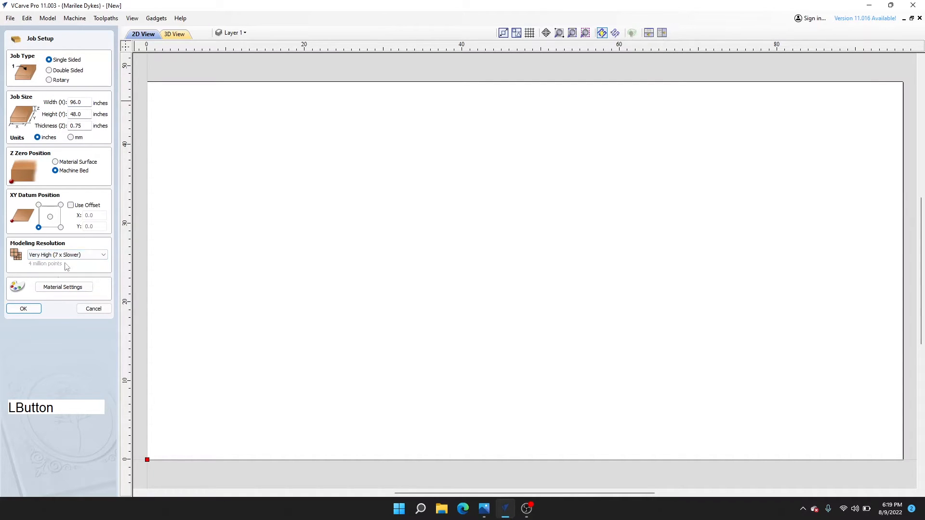
click(23, 309)
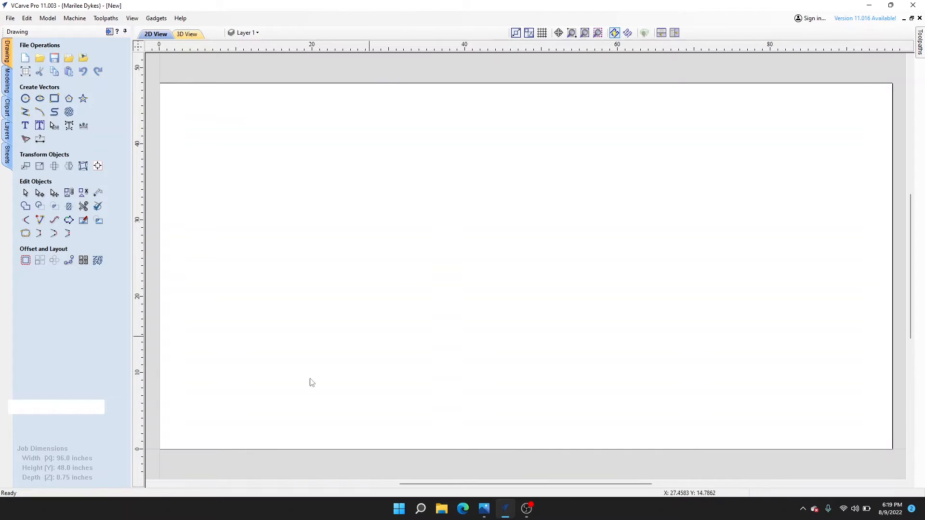
click(87, 355)
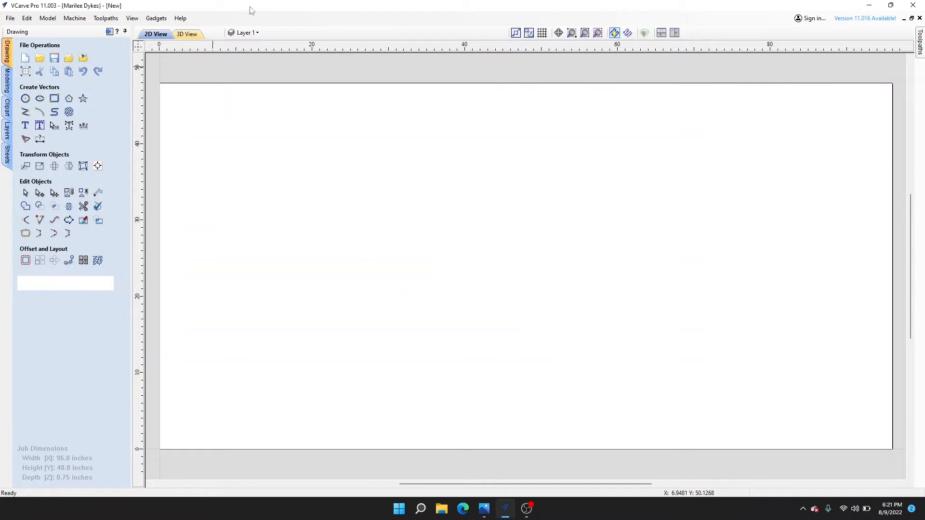
- Try to rename Layer 1 to Base_Layer
click(255, 32)
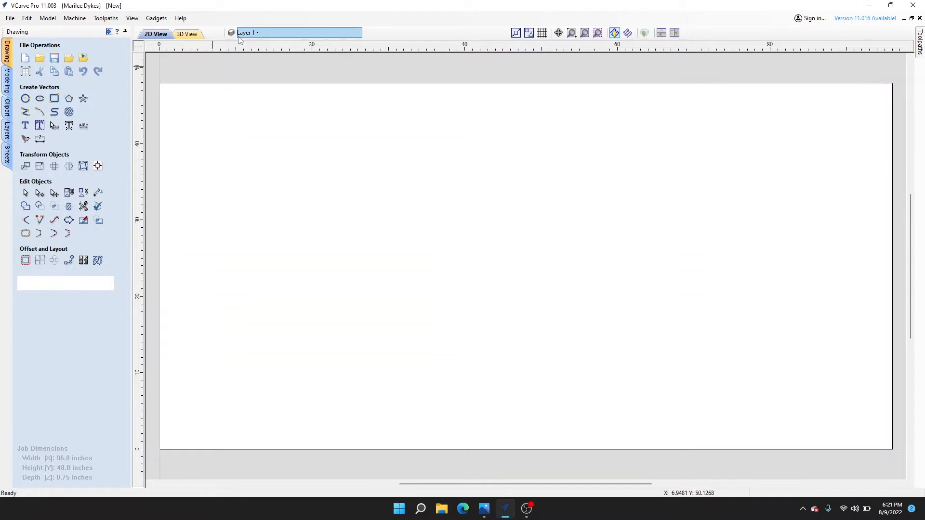
click(257, 33)
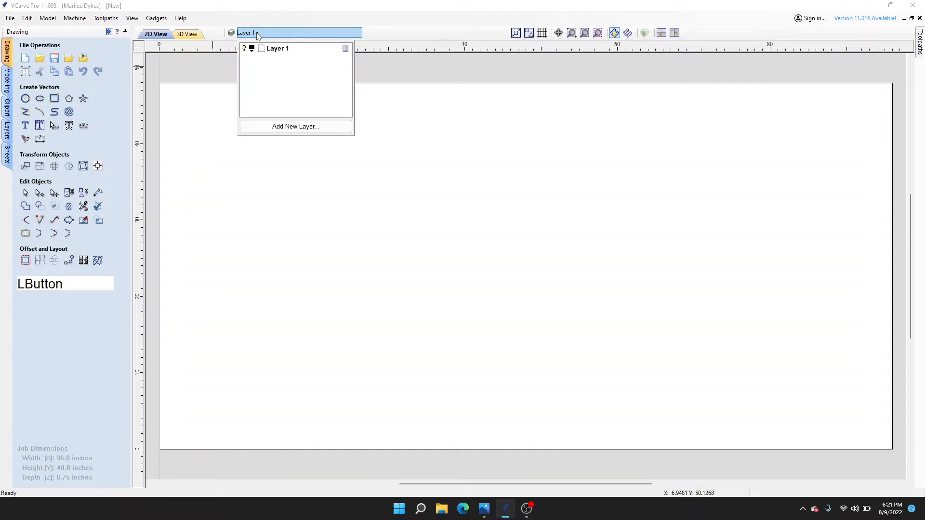
double_click(284, 48)
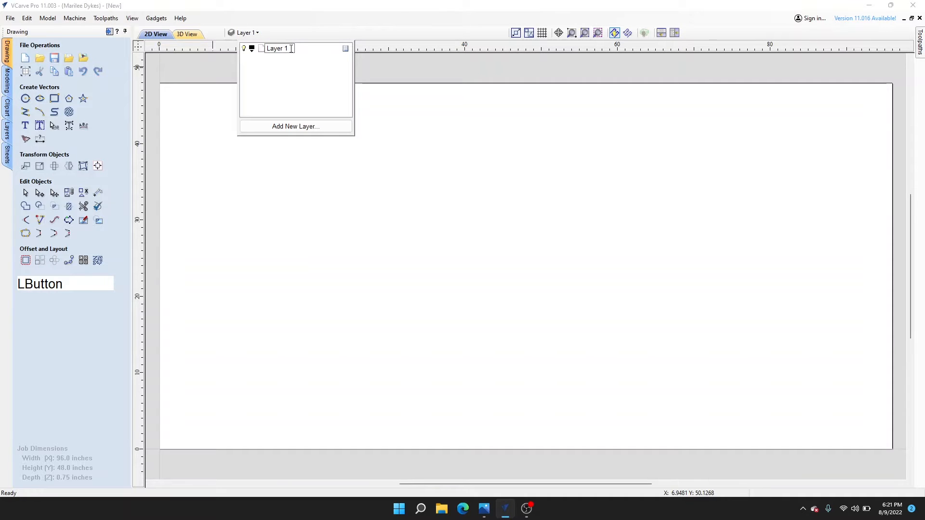
drag(291, 48, 251, 53)
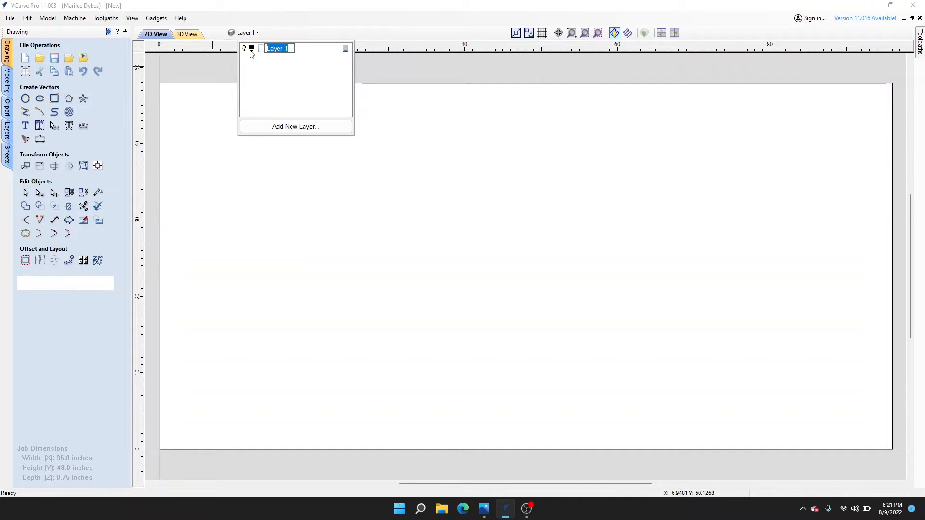
text(Base_Layer)
click(418, 73)
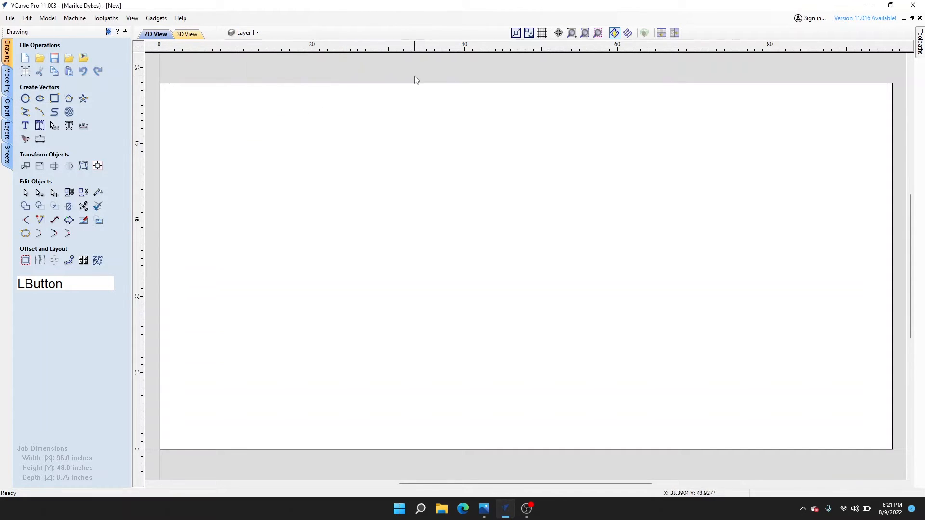
- Create a square-cornered rectangle 23.25 inches wide and 35 inches high, anchored by its lower-left corner at X 0, Y 0
click(55, 98)
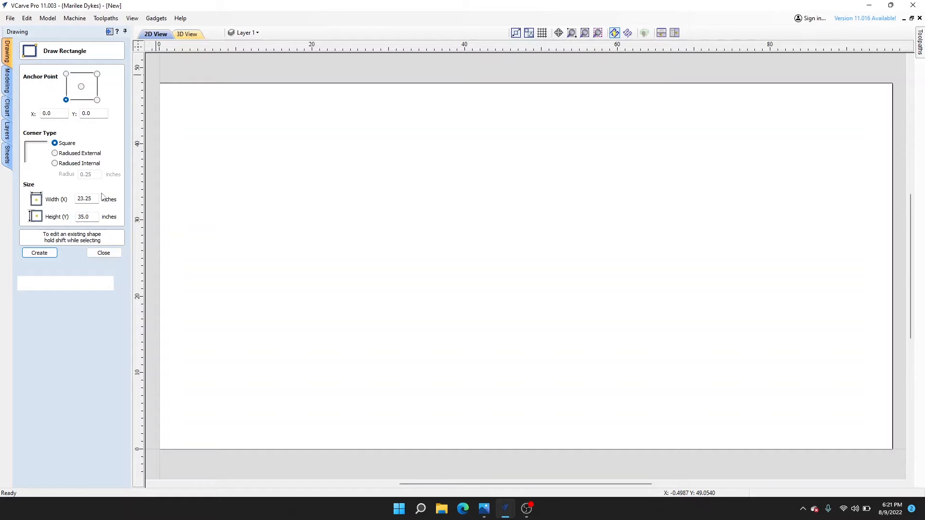
click(42, 253)
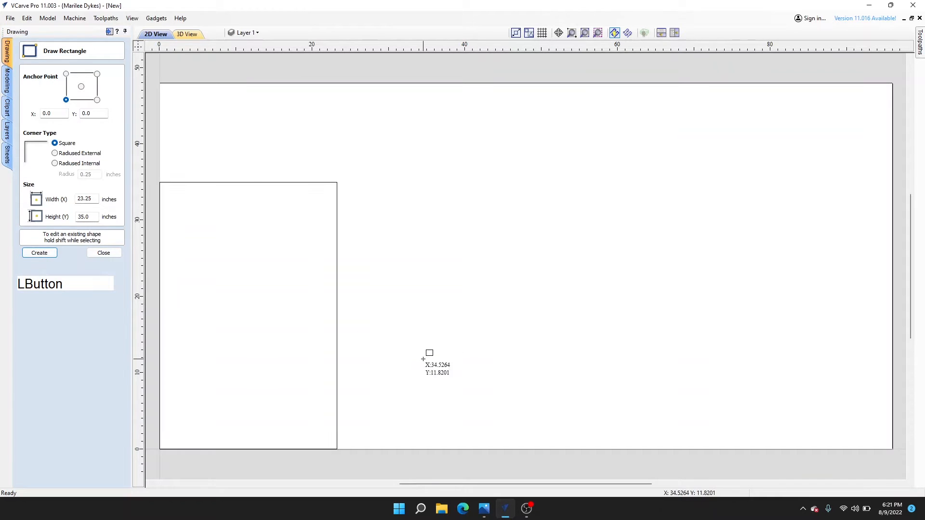
key(Escape)
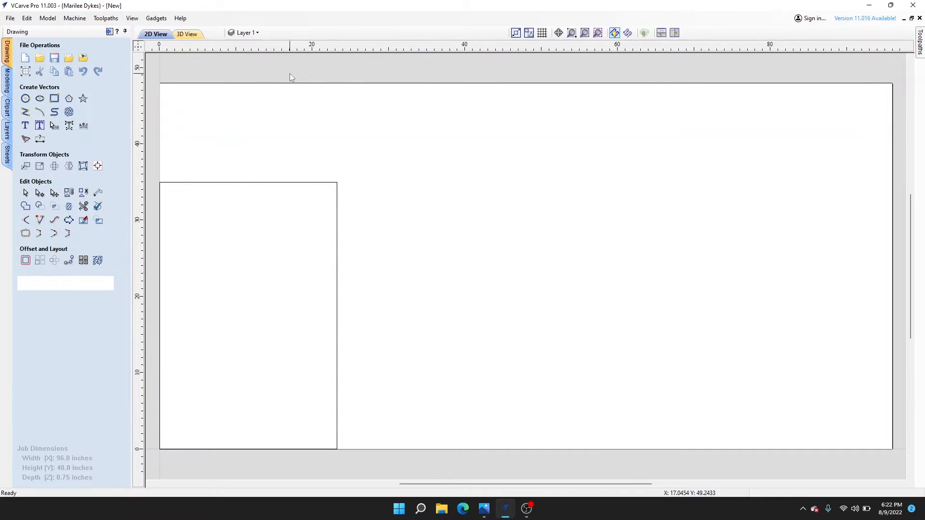
click(251, 153)
- Insert a vertical guide line near the rectangle's left edge and set its position to 2.25 inches
middle_drag(258, 314, 347, 255)
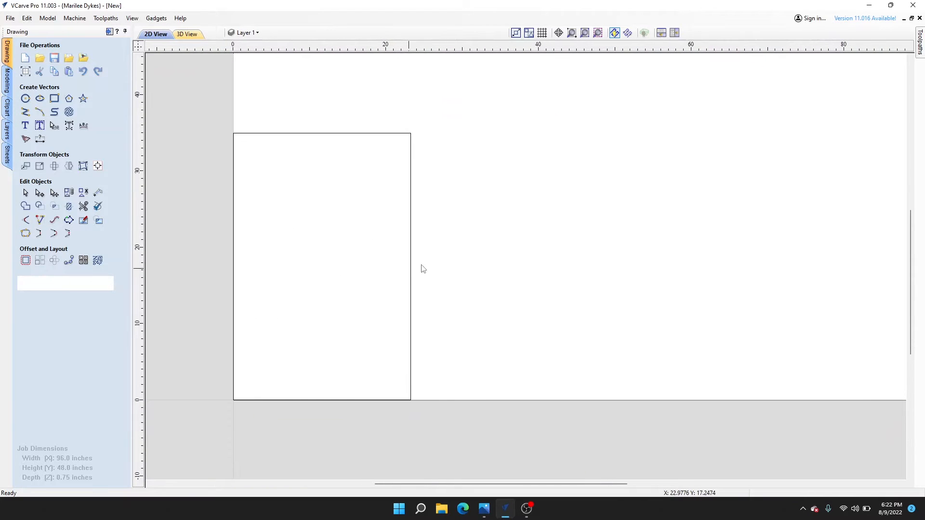
scroll(412, 284, up, 2)
scroll(412, 283, down, 2)
middle_drag(394, 289, 437, 248)
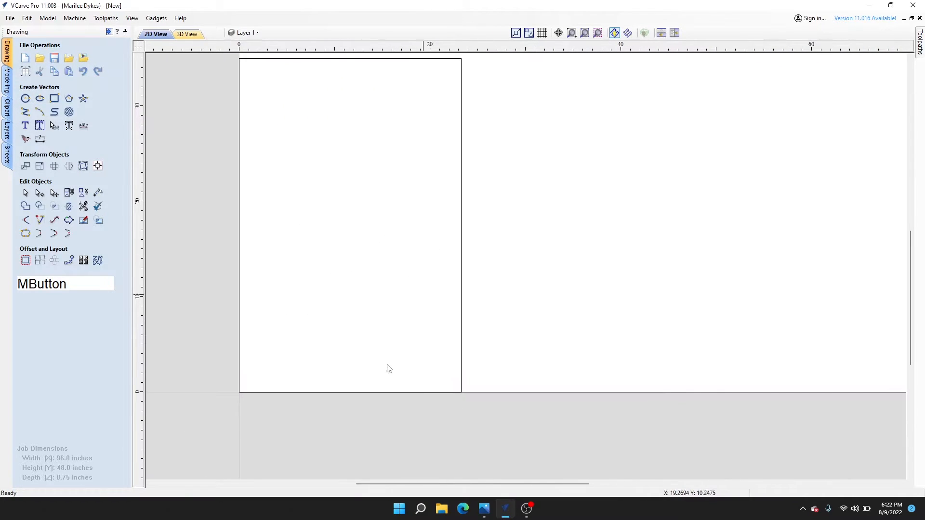
right_click(242, 199)
mouse_move(341, 396)
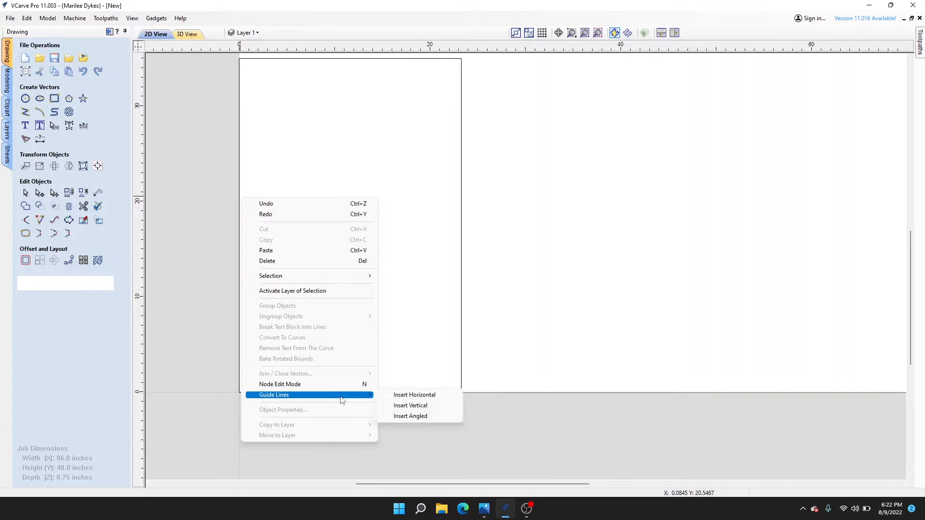
click(410, 405)
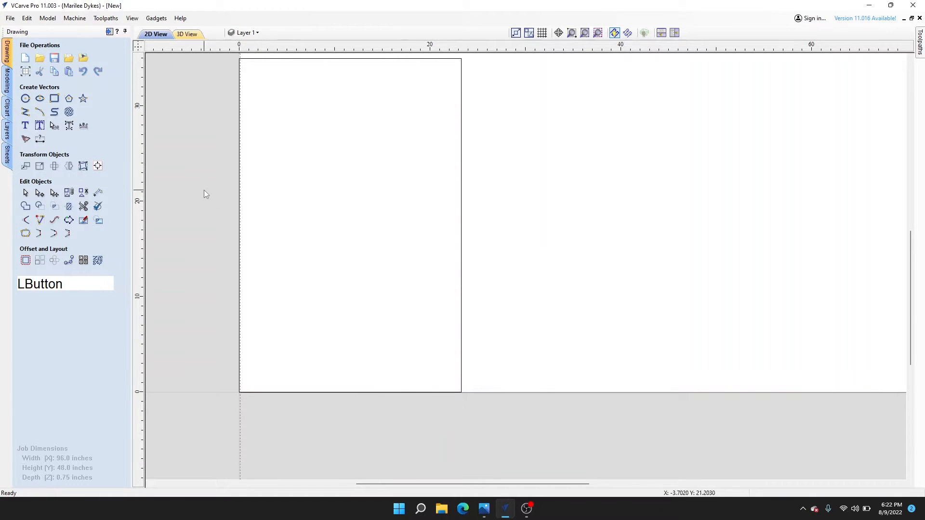
right_click(242, 132)
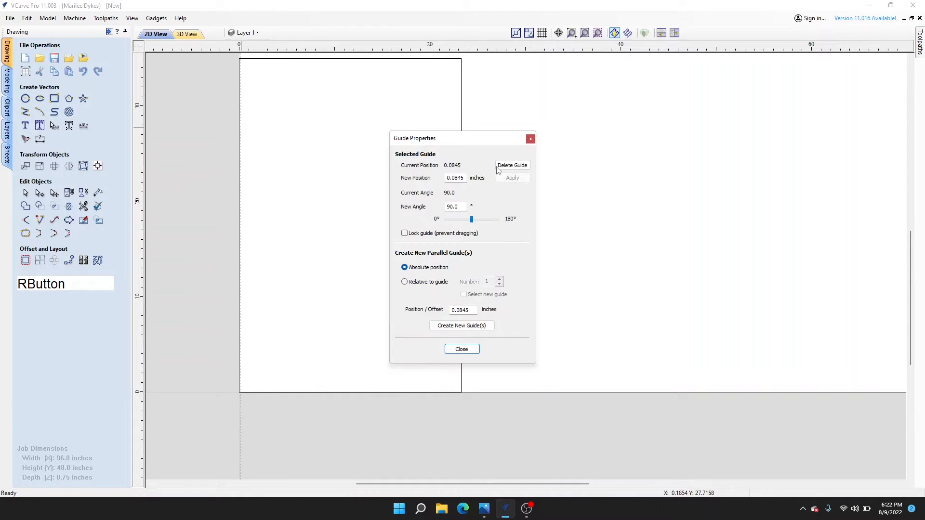
drag(466, 178, 423, 181)
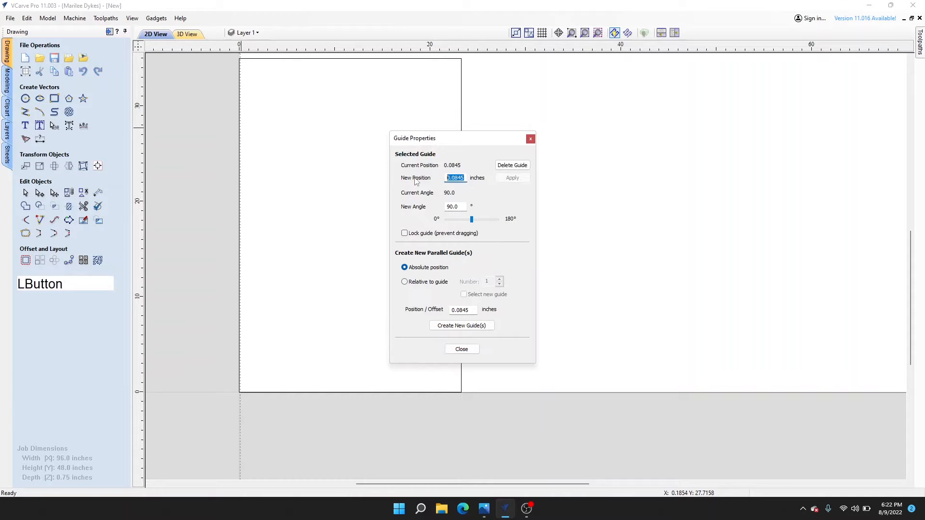
text(2.25)
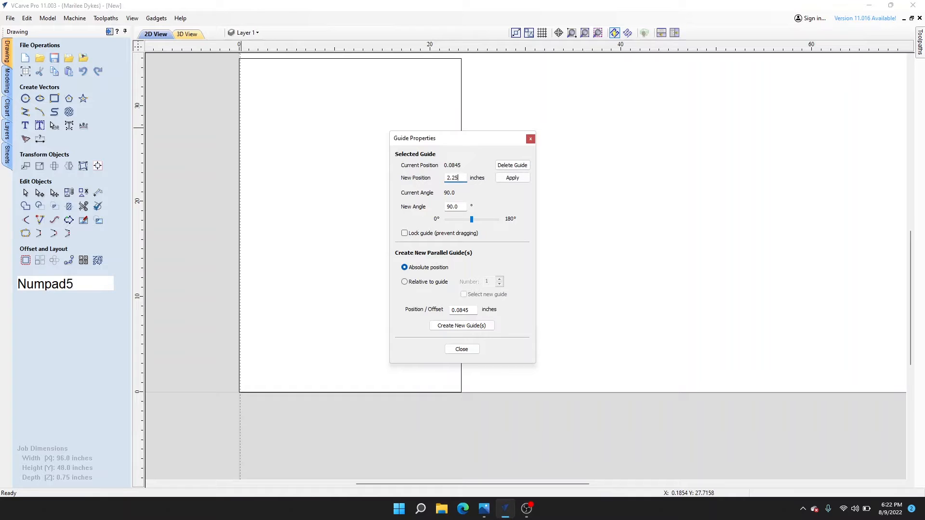
click(511, 178)
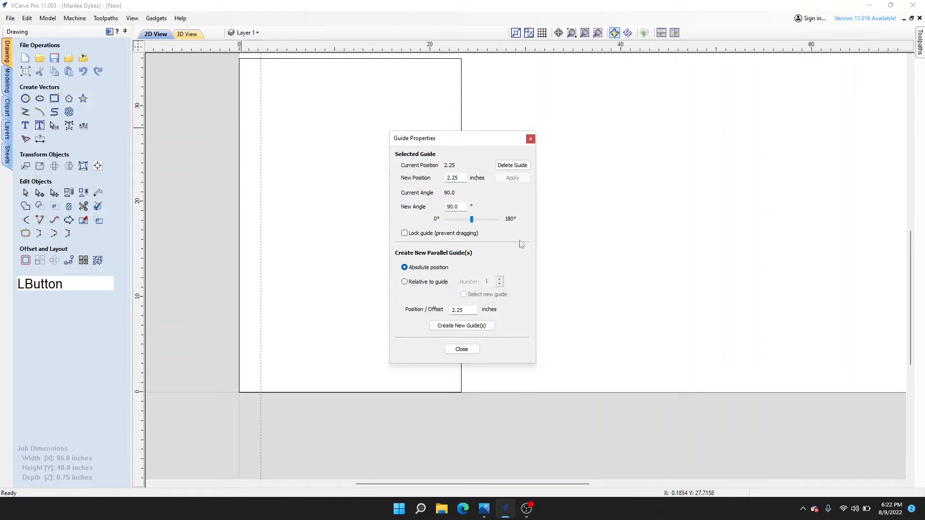
click(462, 352)
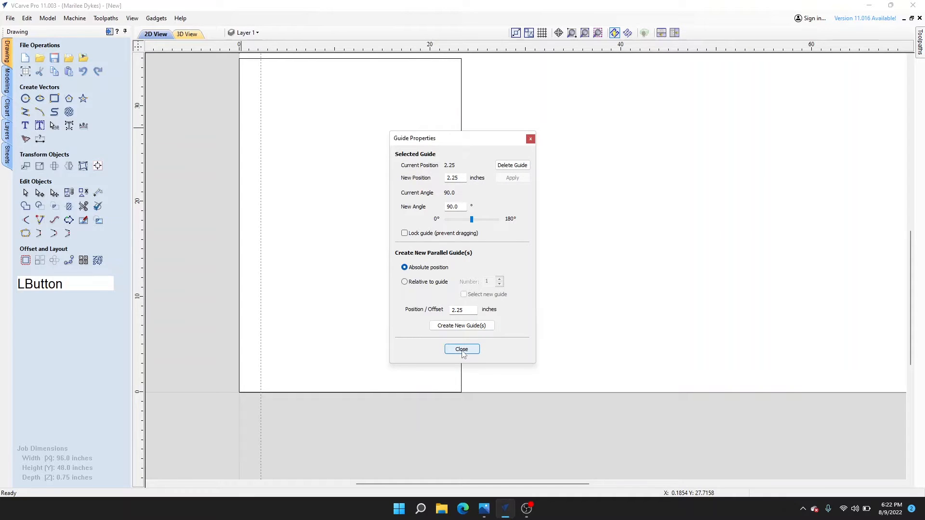
- Insert a second vertical guide line and set its position to 21 inches
right_click(238, 118)
mouse_move(362, 313)
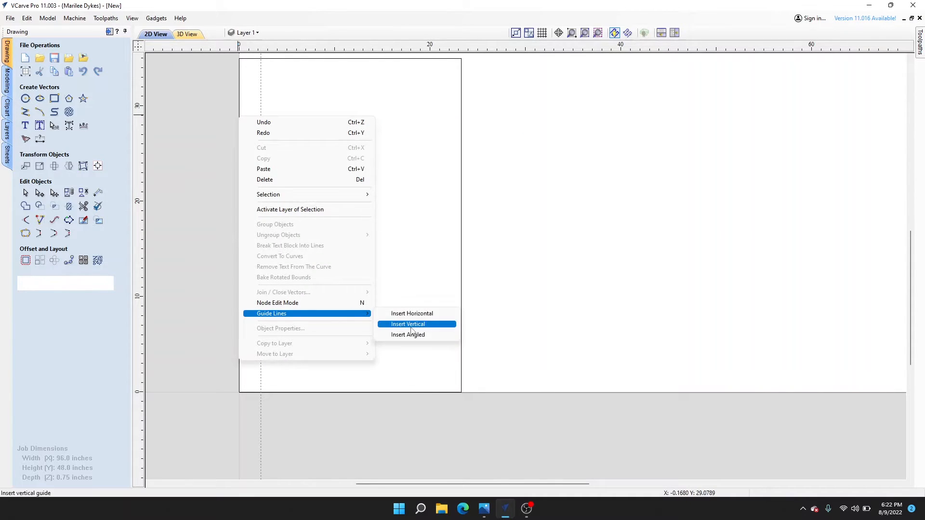
click(411, 327)
right_click(238, 114)
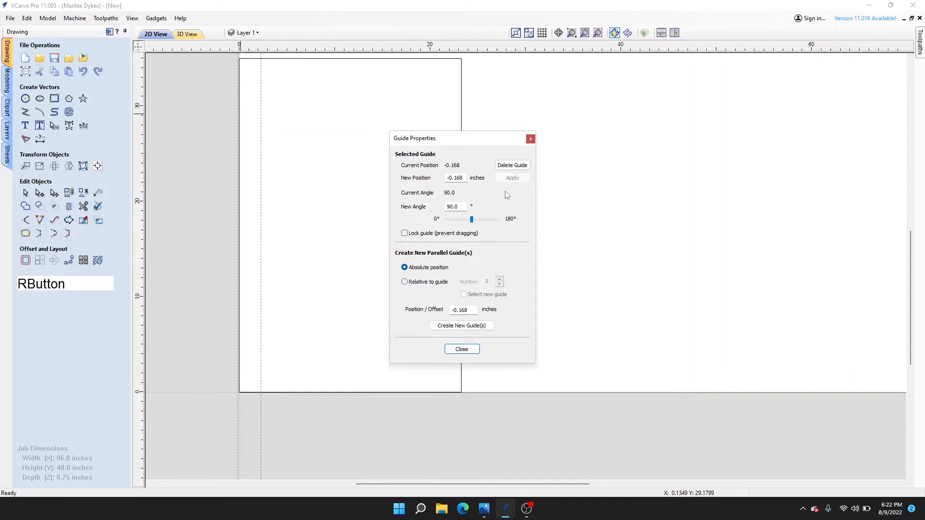
drag(463, 178, 371, 178)
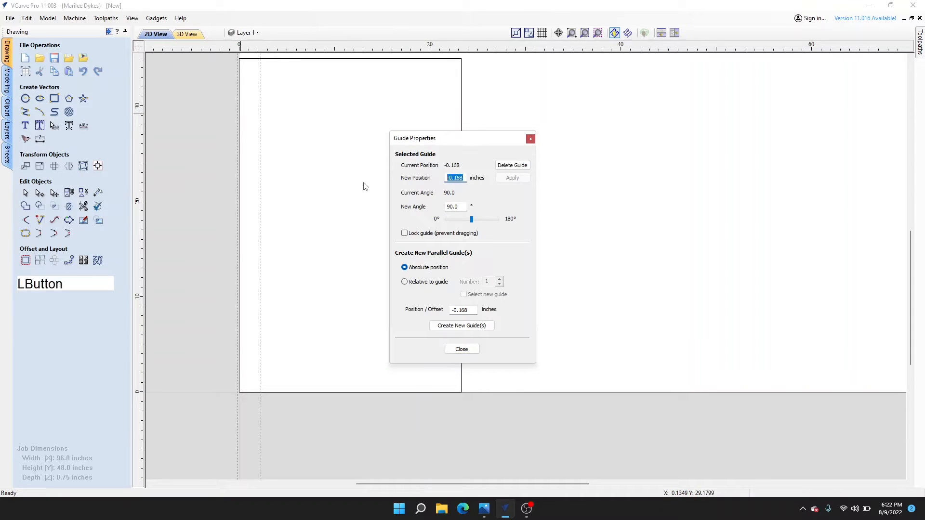
text(21)
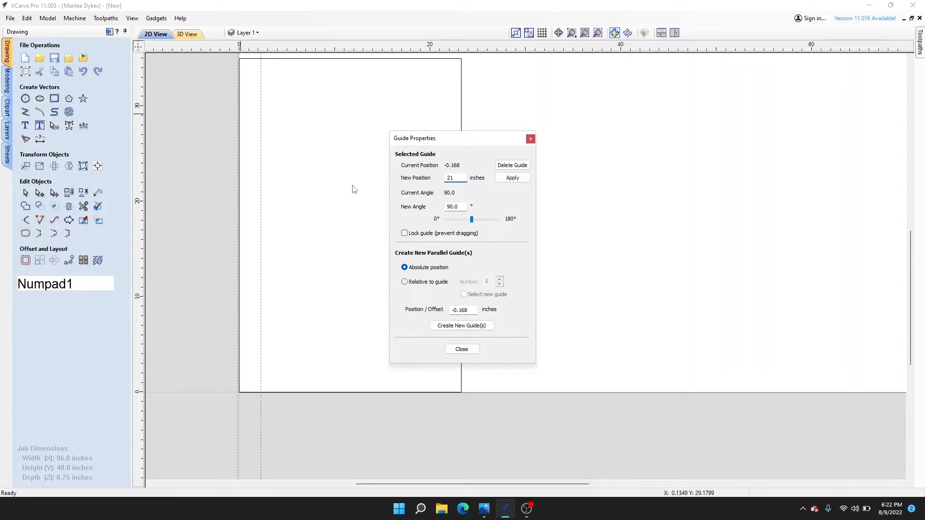
click(514, 178)
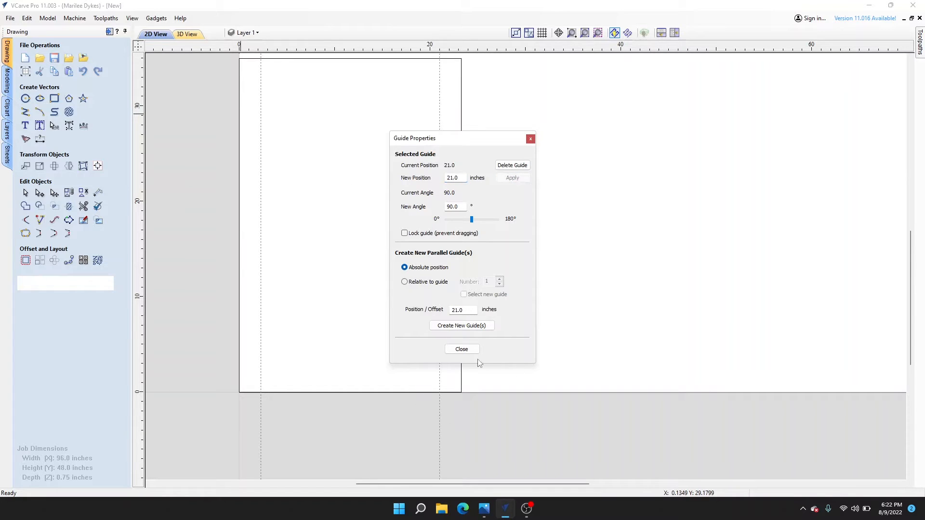
click(460, 349)
- Insert a horizontal guide line near the panel's bottom edge and set its position to 5.25 inches
right_click(449, 391)
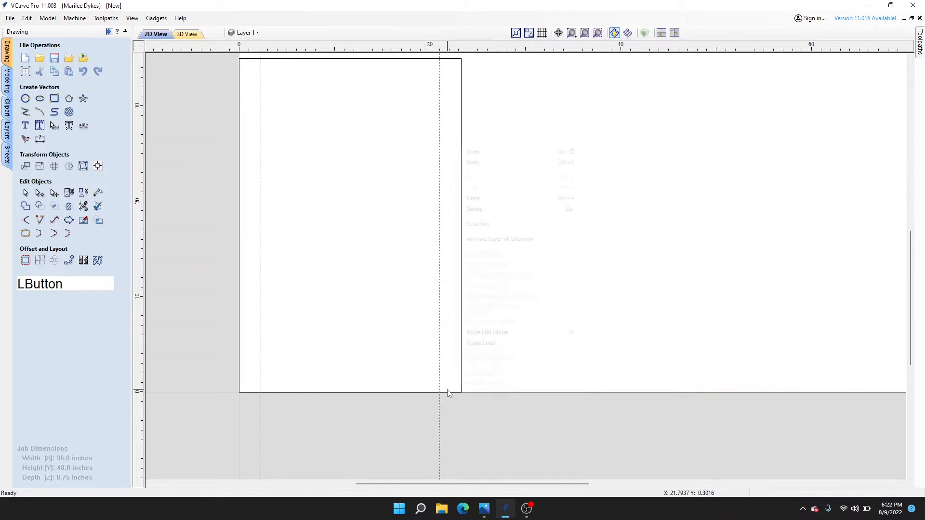
mouse_move(548, 351)
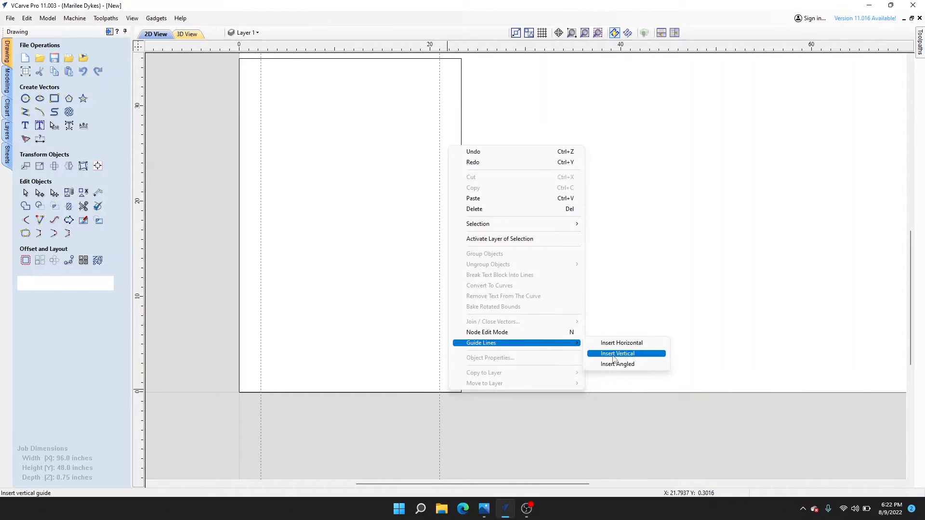
click(627, 344)
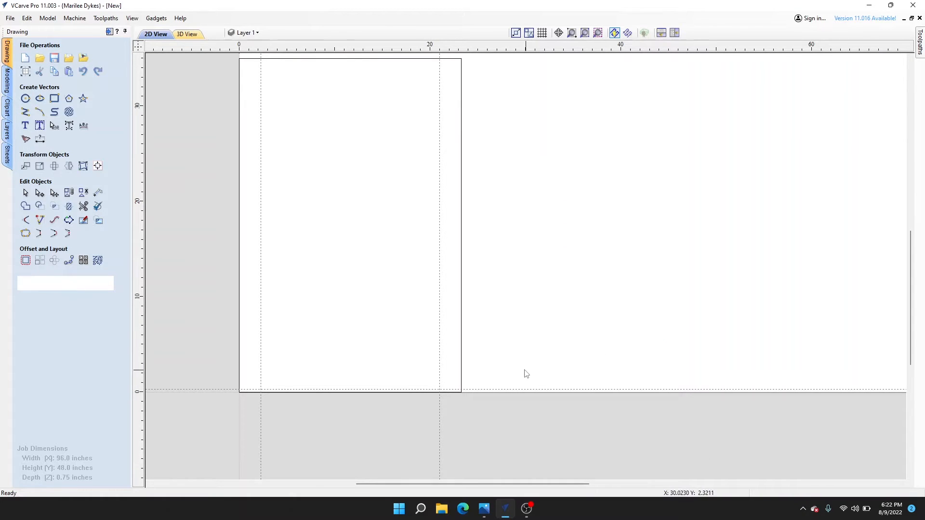
right_click(516, 390)
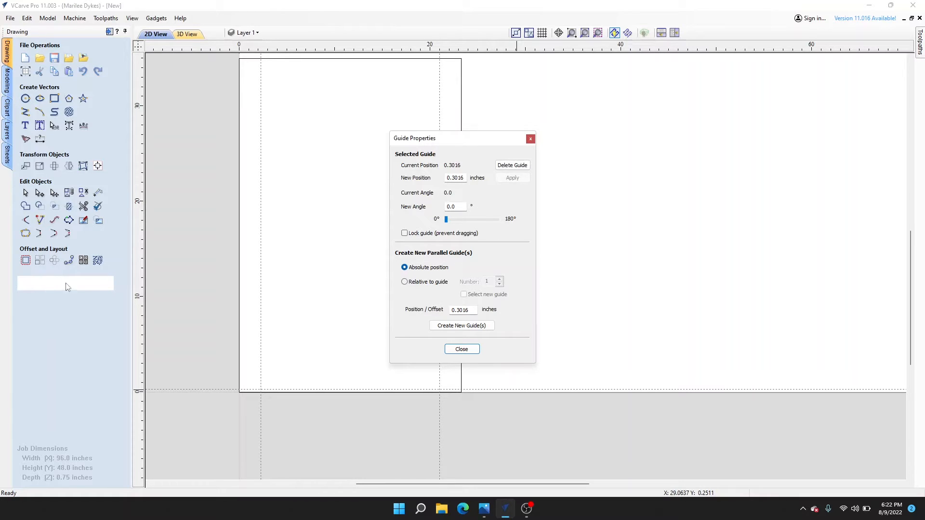
drag(463, 181, 431, 181)
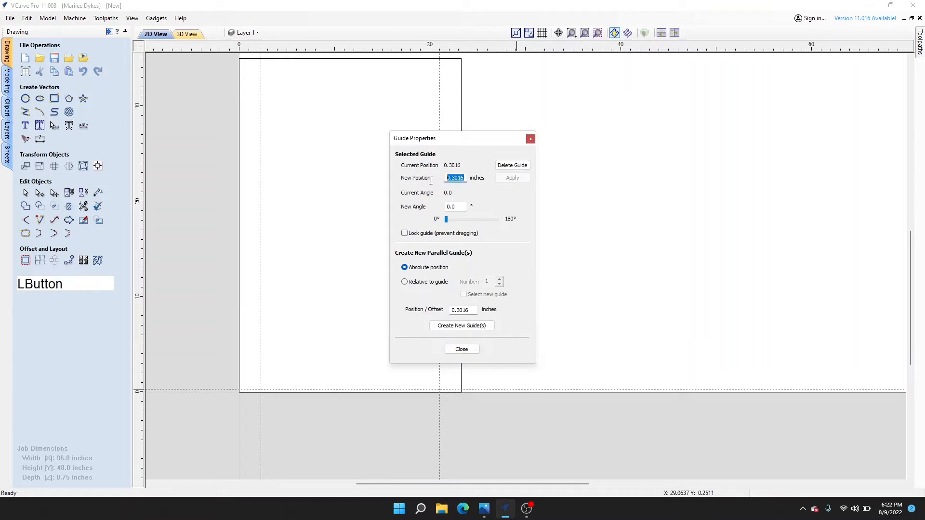
text(5.)
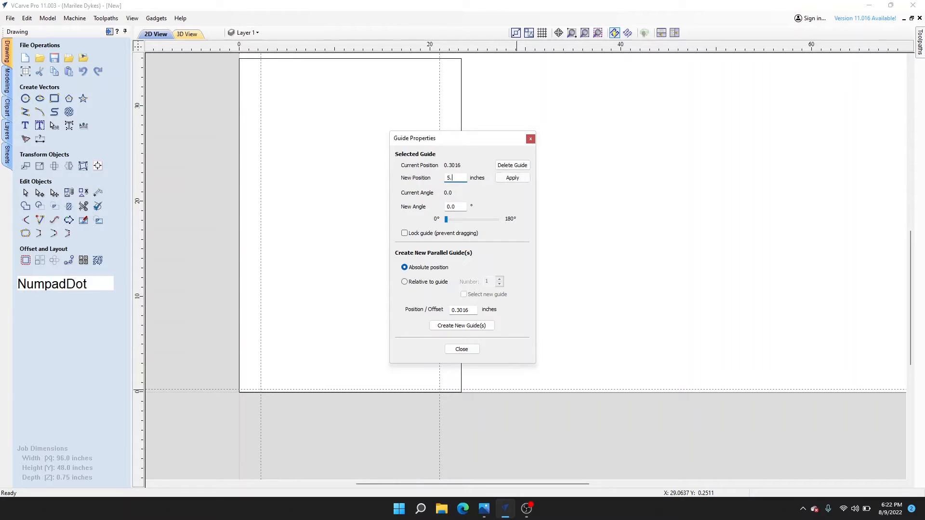
text(25)
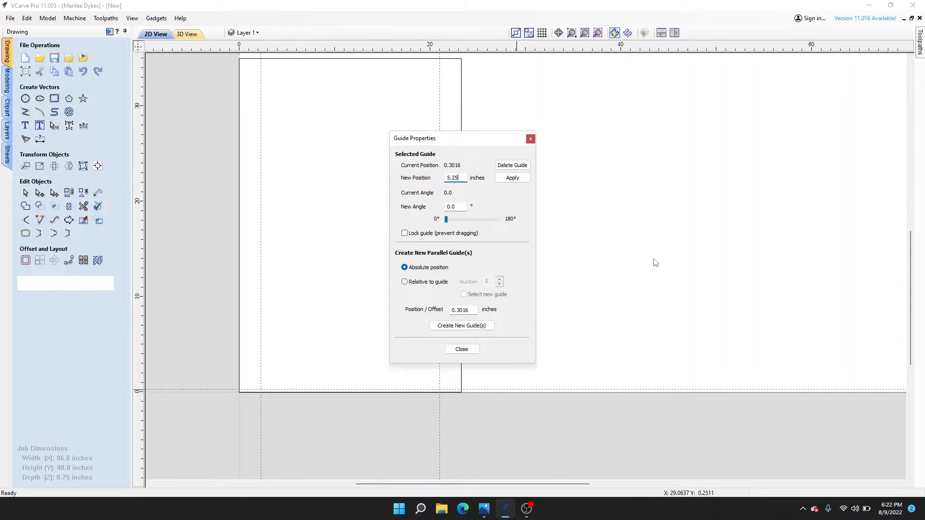
click(516, 179)
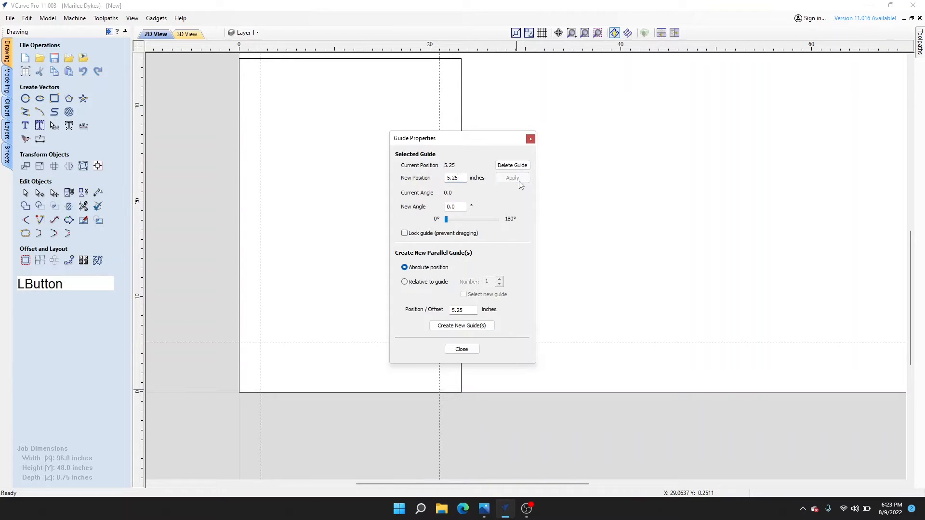
click(462, 349)
- Insert a second horizontal guide line and set its position to 32 inches
right_click(484, 390)
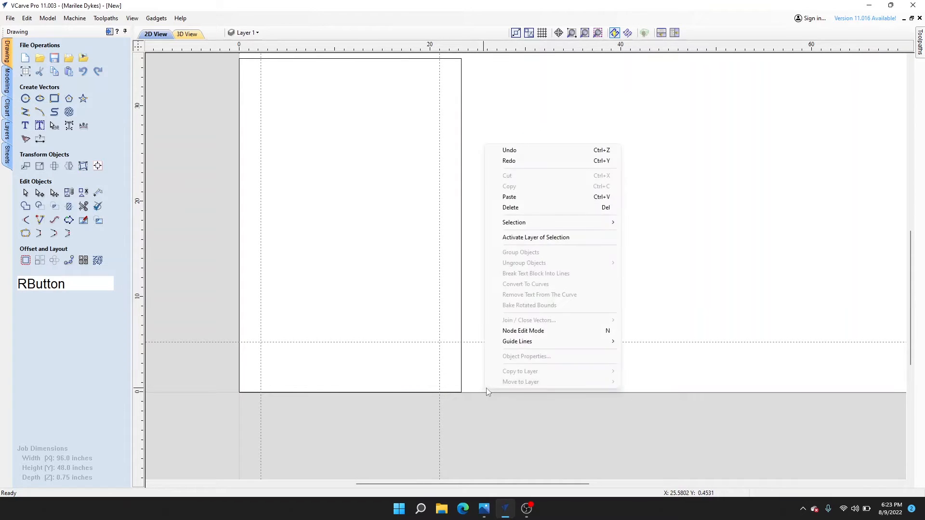
mouse_move(613, 341)
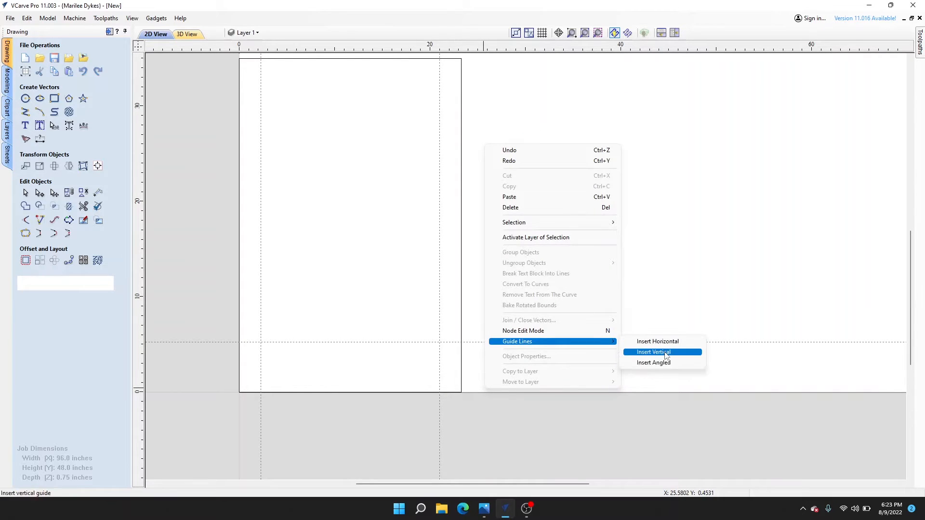
click(651, 342)
right_click(519, 389)
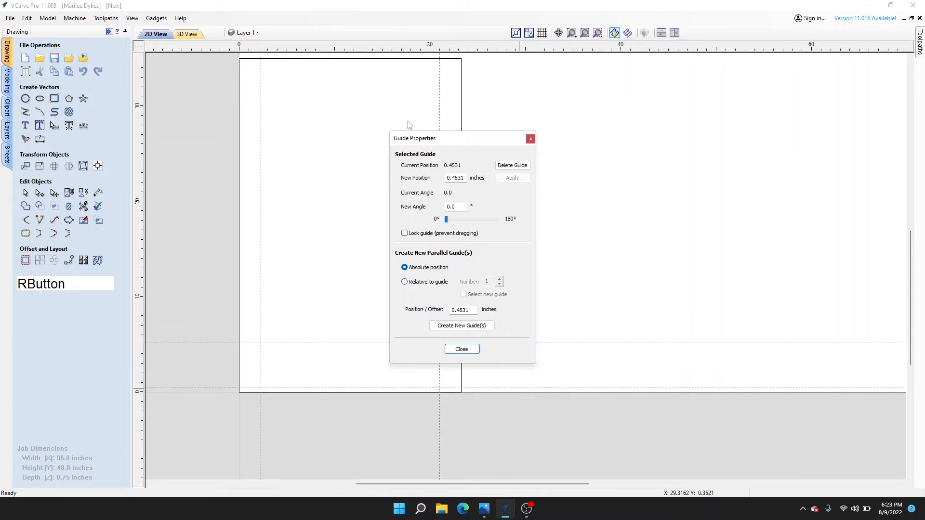
click(464, 178)
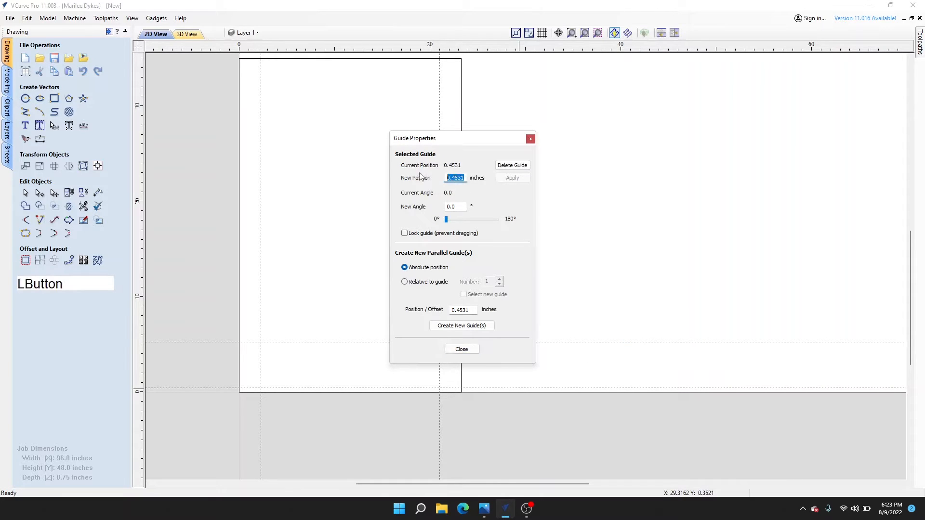
text(32)
key(Return)
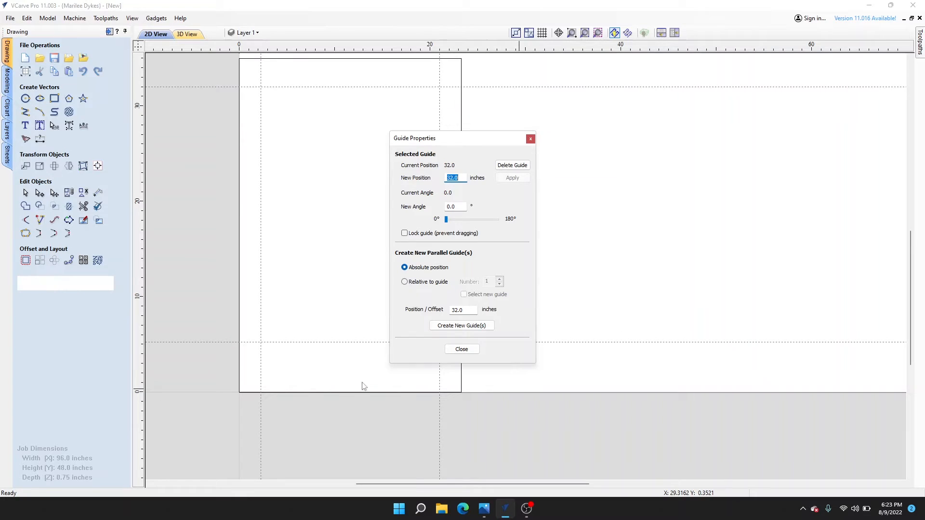
click(470, 353)
middle_drag(640, 265, 221, 394)
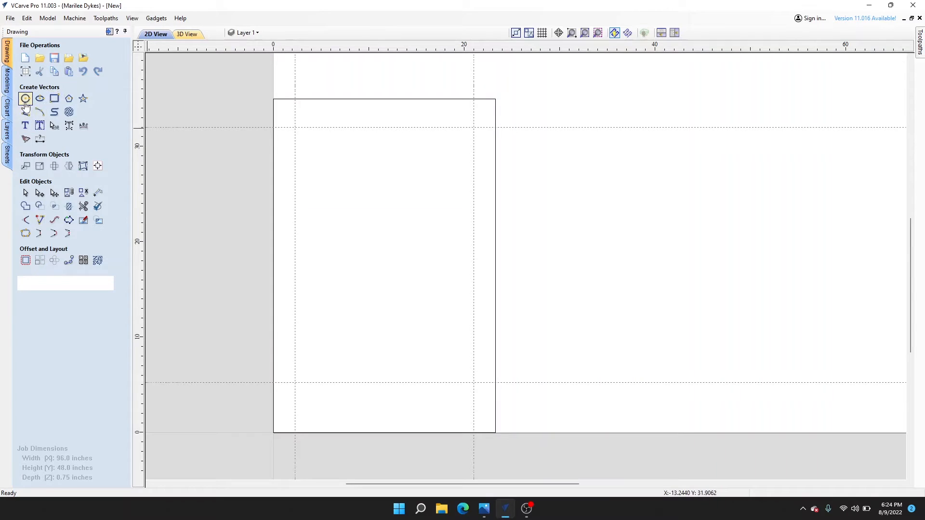
click(25, 112)
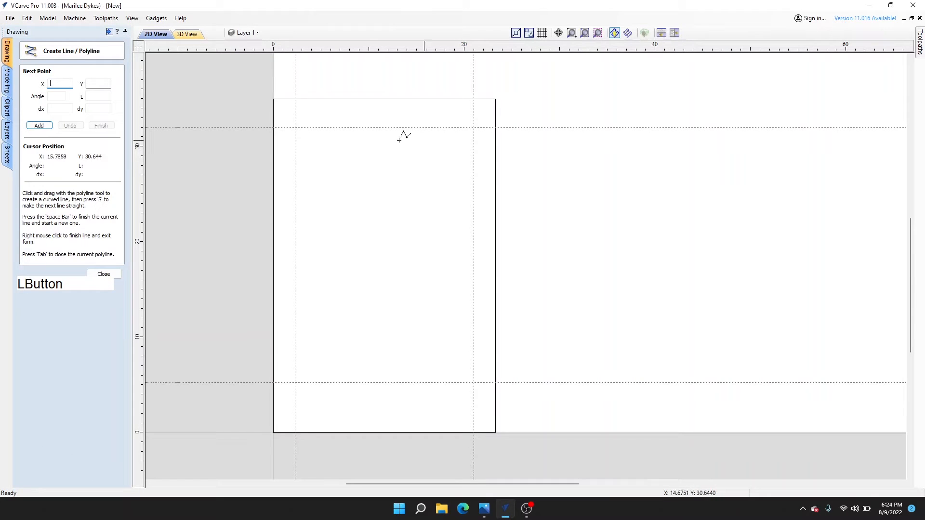
click(91, 276)
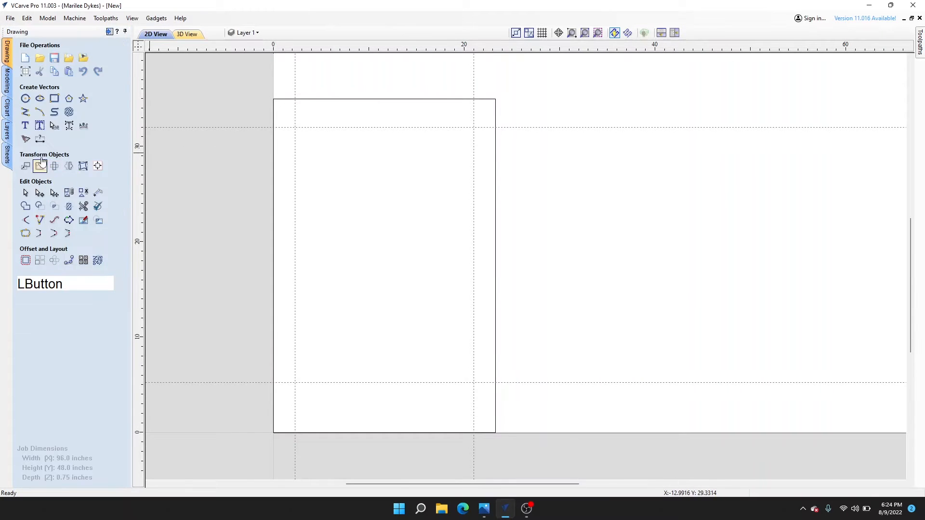
- Turn on the snap grid and draw a polyline's first segment between the upper guide intersections, from X 2.25, Y 32 to X 21, Y 32
click(25, 112)
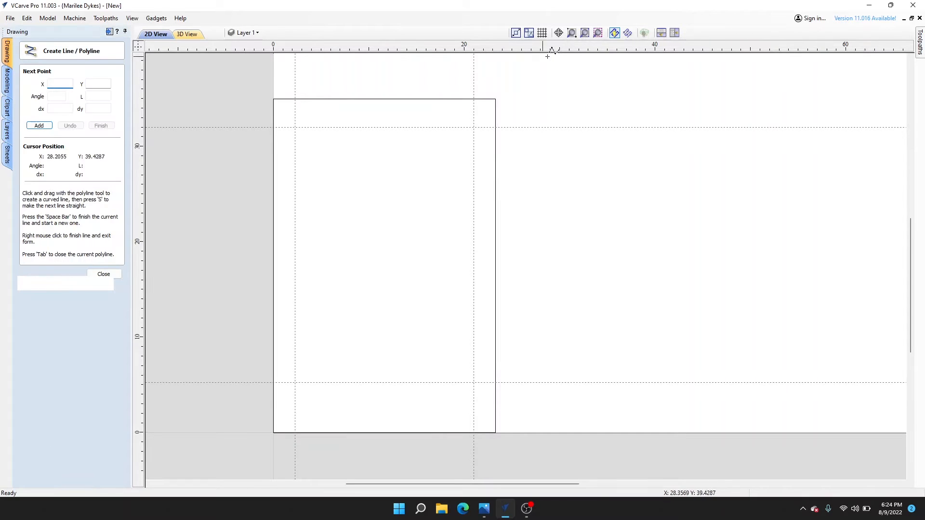
click(542, 32)
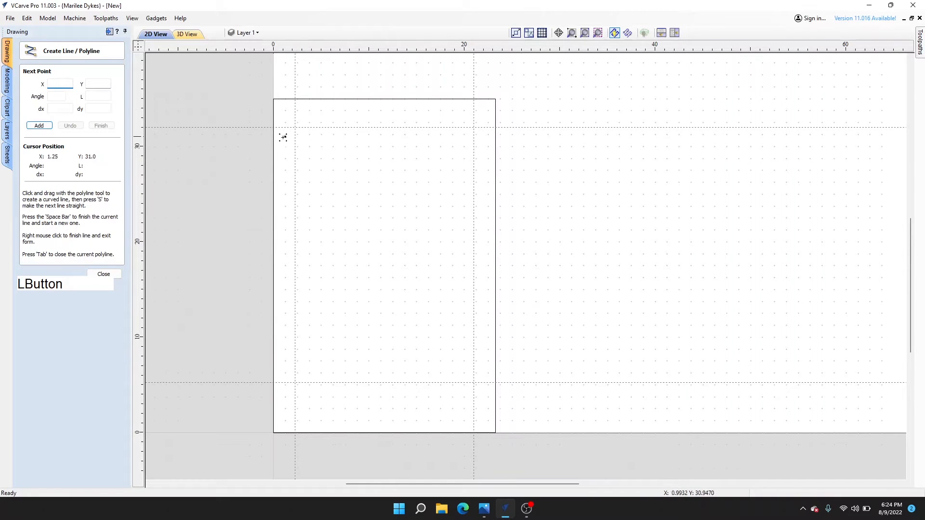
scroll(283, 136, up, 3)
click(317, 106)
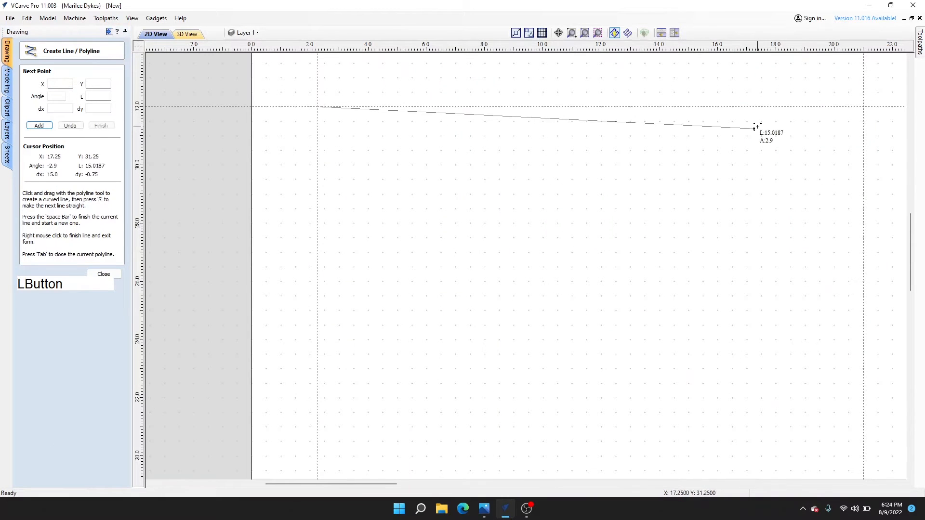
middle_drag(756, 126, 392, 168)
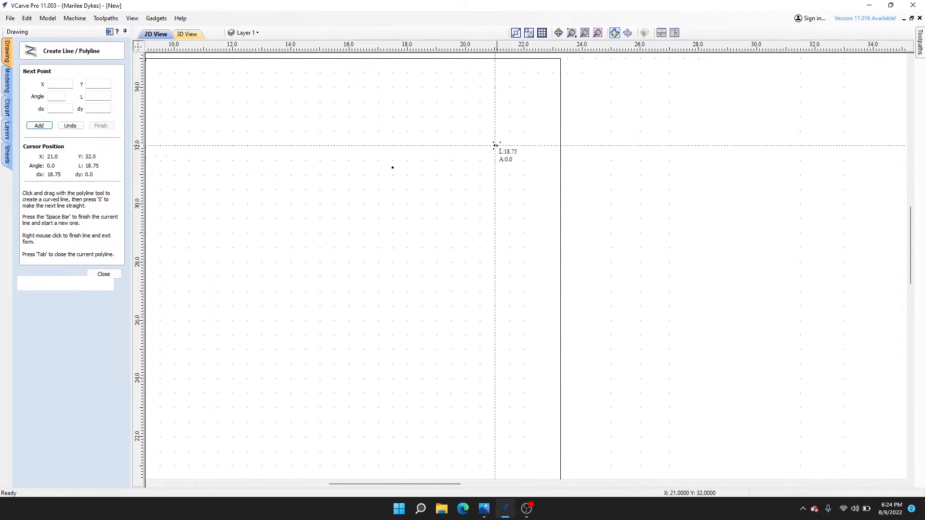
click(496, 145)
- Continue the polyline through X 21, Y 5.25 and X 2.25, Y 5.25, close it at its start point, and turn the grid off
scroll(508, 305, down, 3)
middle_drag(508, 305, 480, 297)
scroll(480, 296, up, 6)
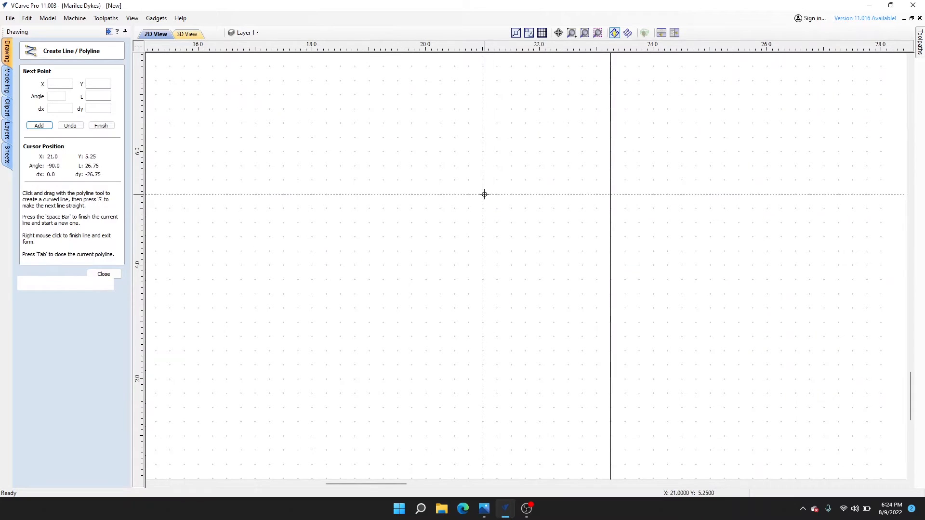
click(484, 195)
scroll(433, 221, down, 4)
middle_drag(470, 238, 812, 231)
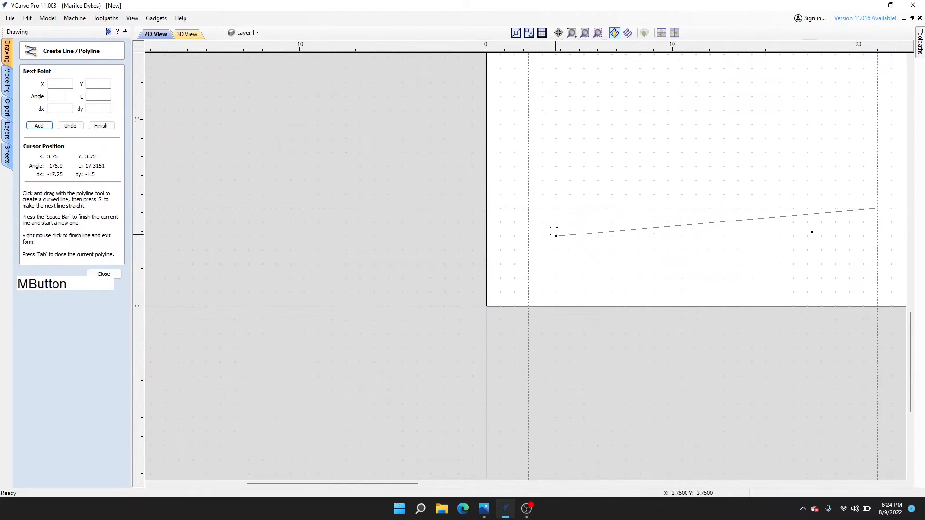
click(528, 209)
scroll(530, 202, down, 5)
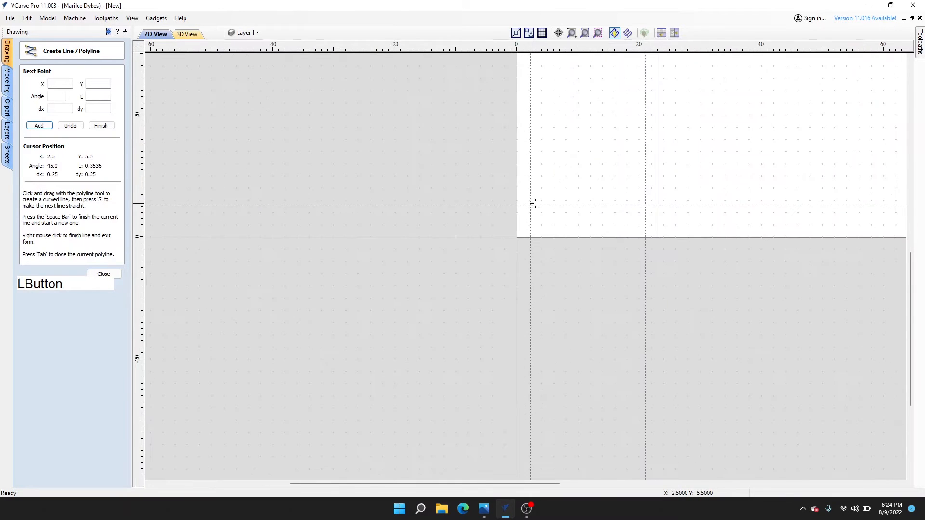
middle_drag(544, 168, 544, 223)
scroll(531, 154, up, 7)
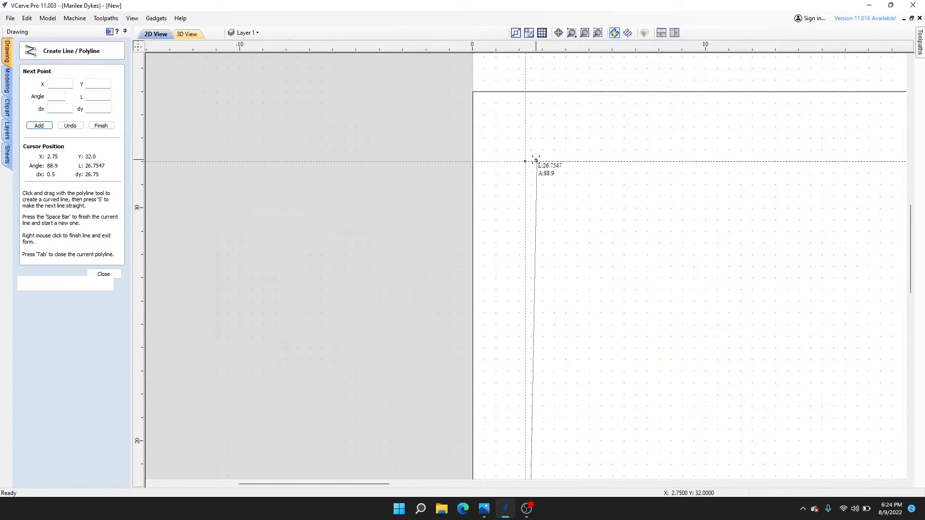
click(502, 166)
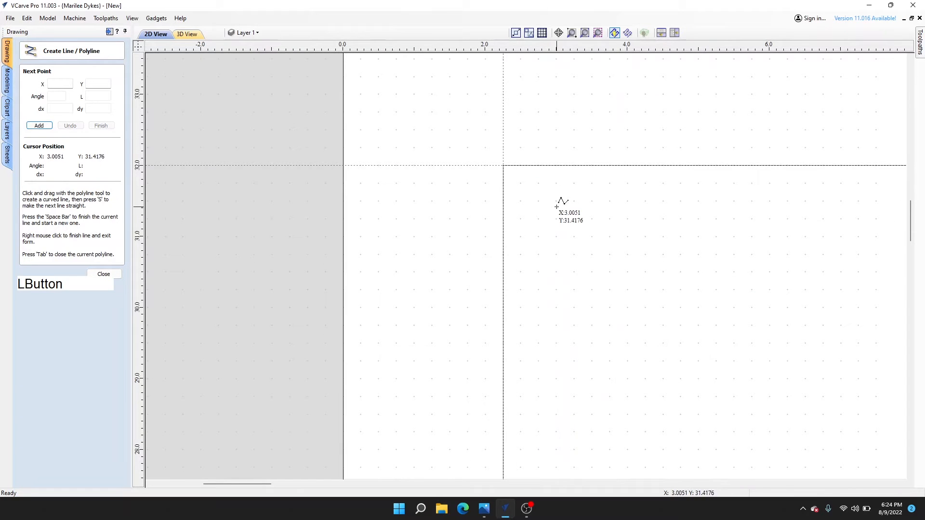
key(Escape)
click(615, 203)
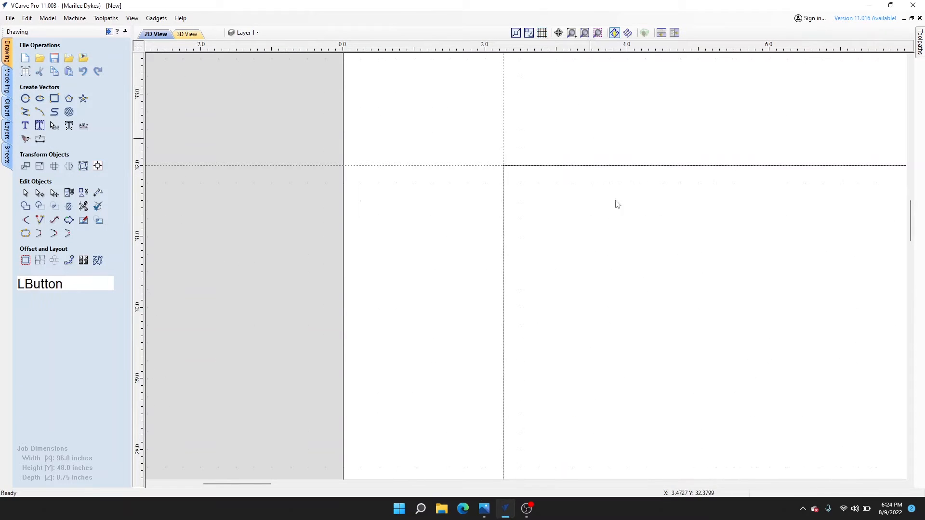
- Delete the horizontal guide line along the inner rectangle's bottom edge
scroll(656, 250, down, 5)
middle_drag(755, 297, 487, 138)
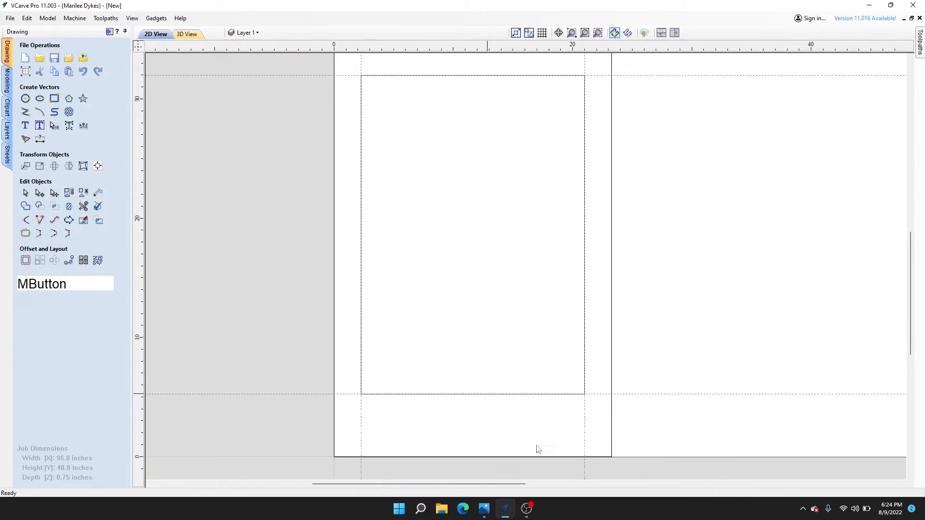
right_click(674, 395)
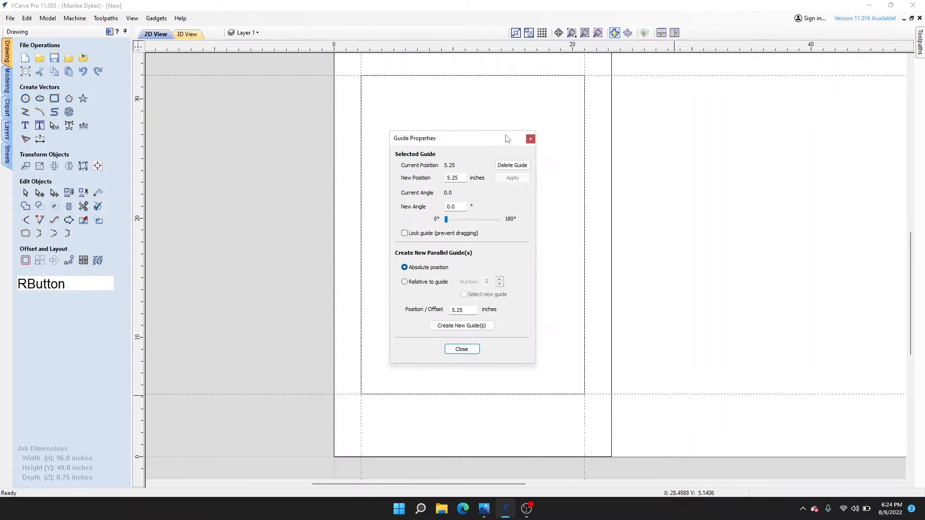
click(514, 166)
scroll(729, 268, down, 3)
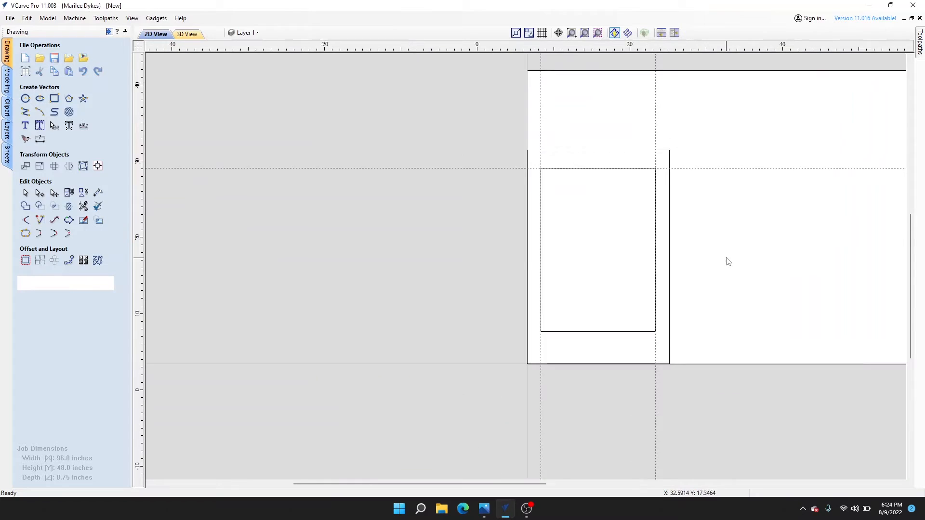
scroll(728, 262, up, 2)
middle_drag(727, 260, 667, 277)
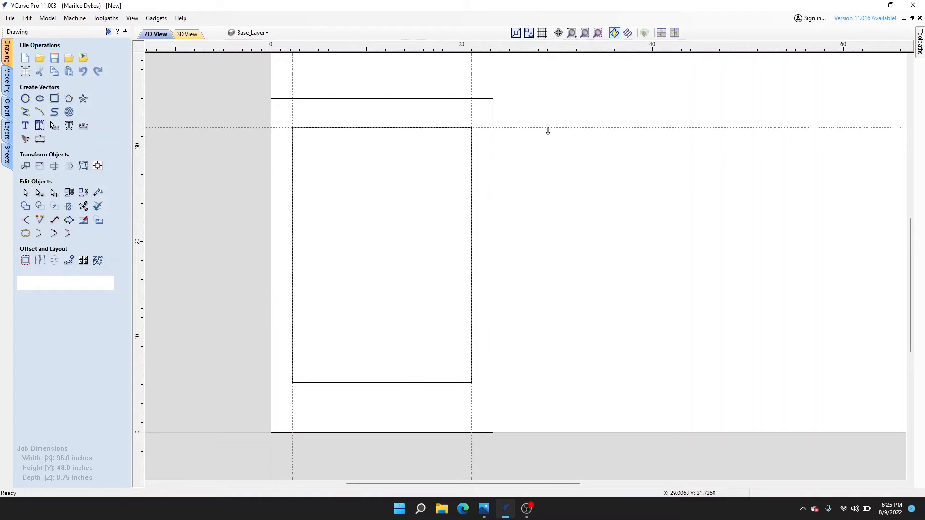
- Delete the remaining horizontal guide line along the inner rectangle's top edge
right_click(548, 128)
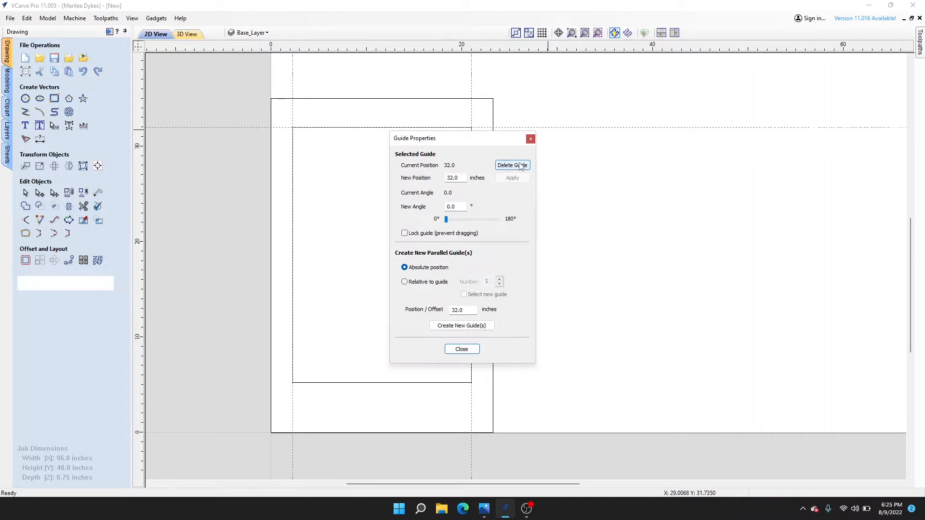
click(520, 165)
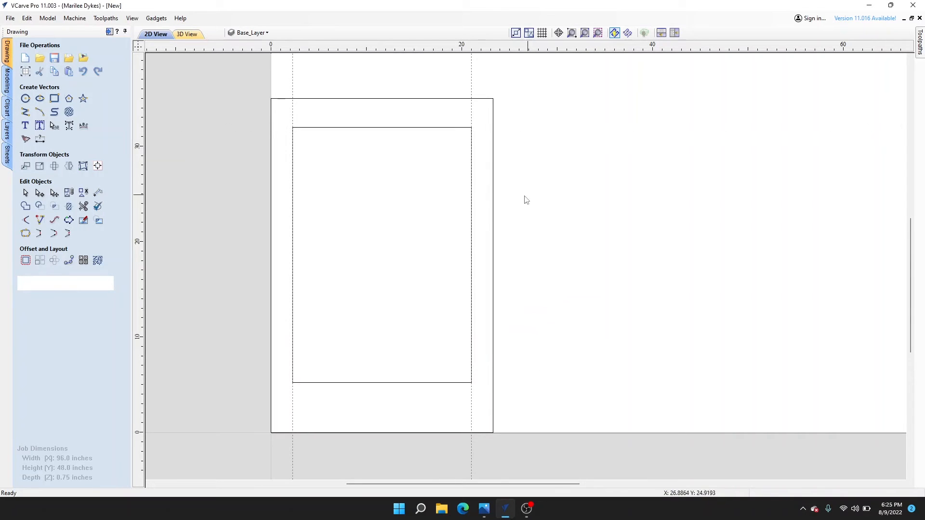
middle_click(594, 220)
middle_drag(594, 220, 590, 237)
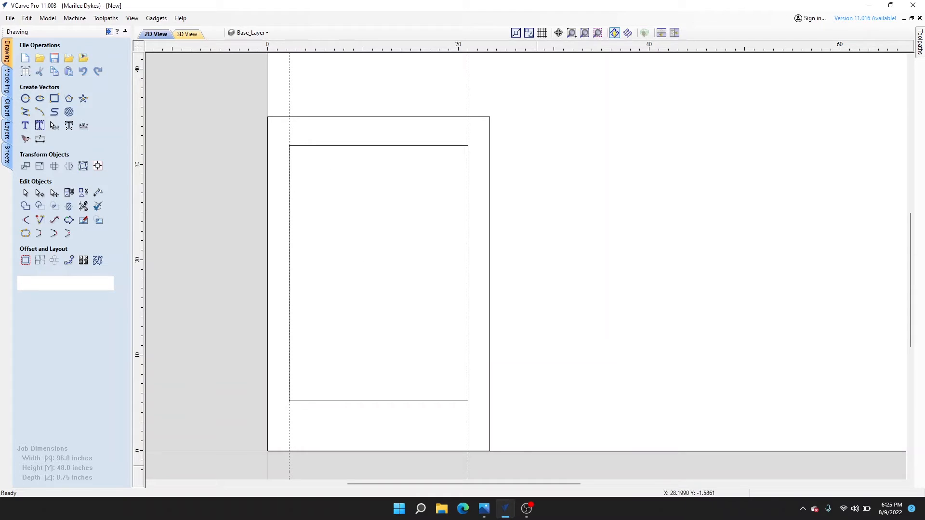
- Switch to the image viewer to examine the photo of the router bits, and return to VCarve Pro
click(485, 515)
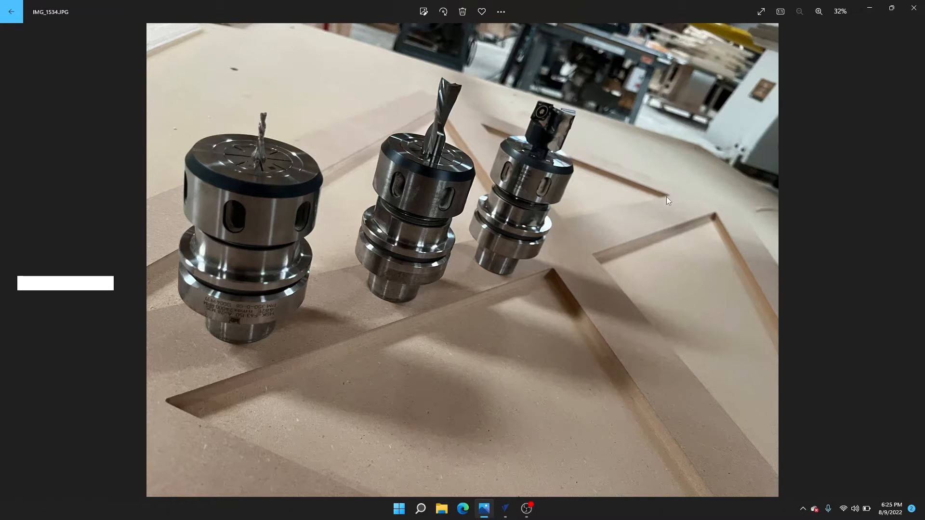
click(505, 510)
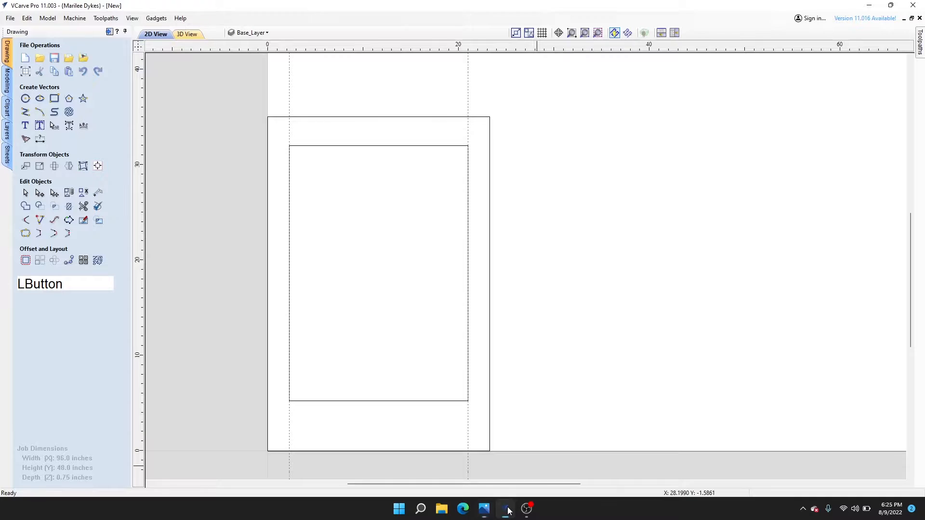
- Create a parallel vertical guide line at absolute position 5.25 inches from the guide on the inner rectangle's left edge
right_click(289, 80)
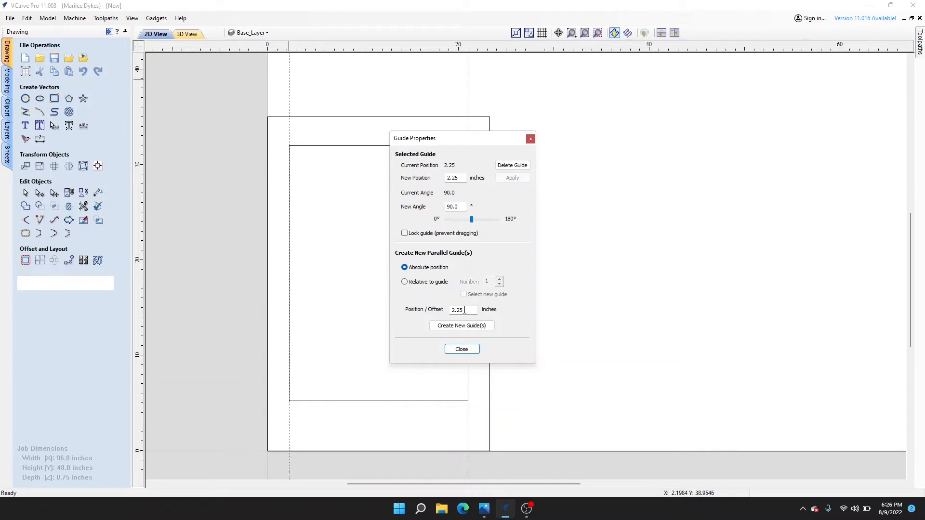
click(468, 311)
text(5.25)
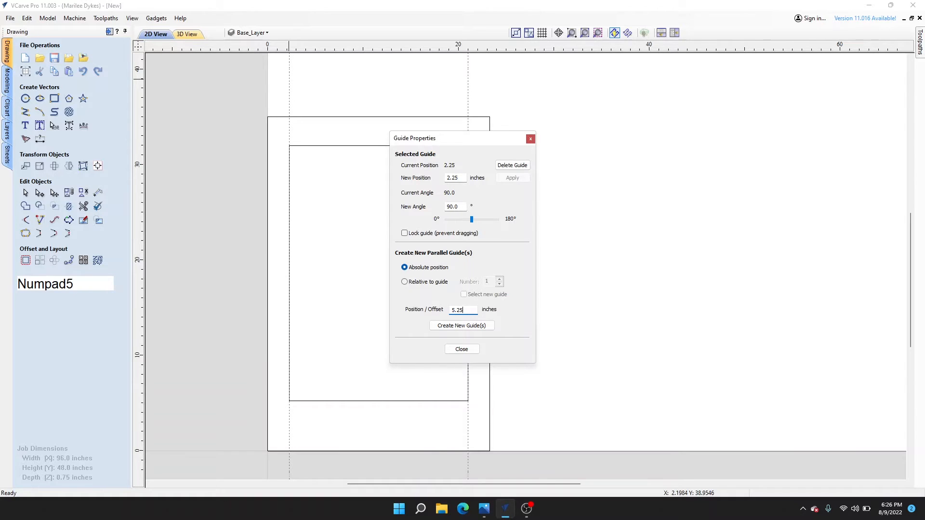
click(465, 328)
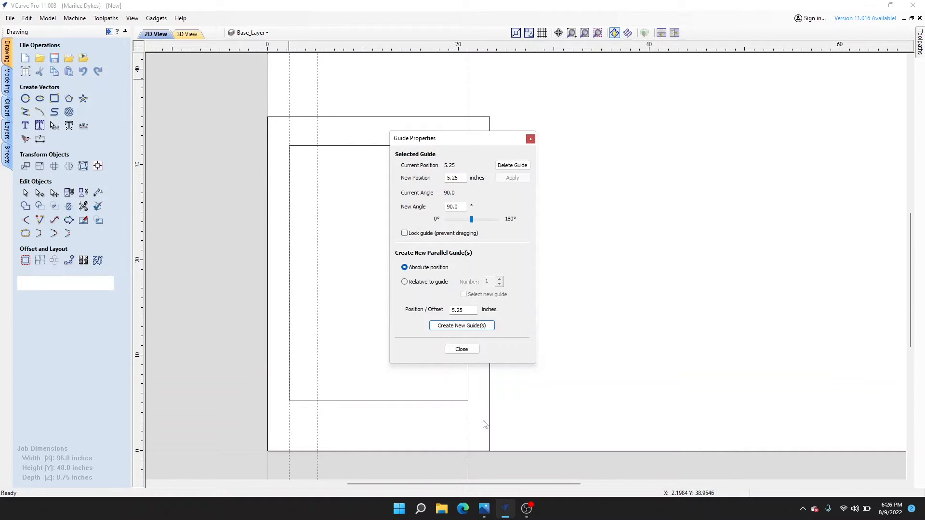
click(462, 349)
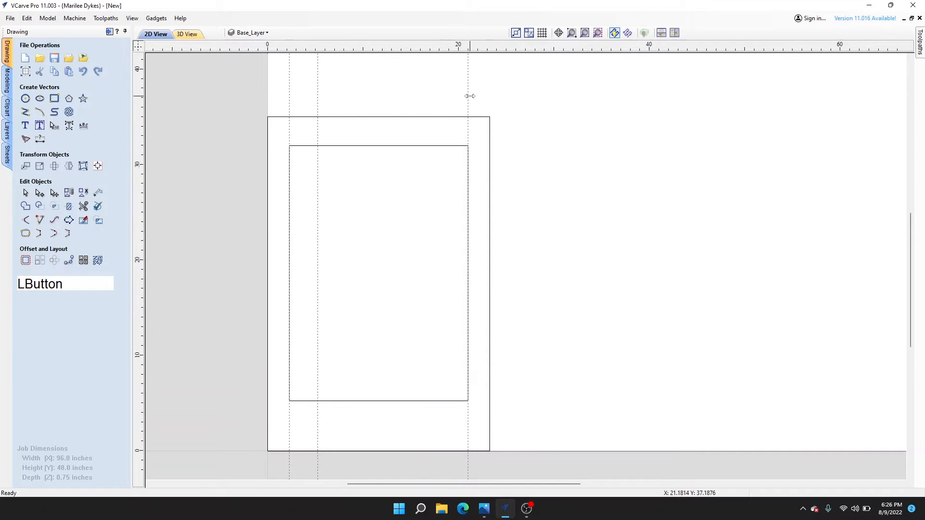
- Create a parallel vertical guide line at absolute position 18 inches from the guide on the inner rectangle's right edge
right_click(470, 96)
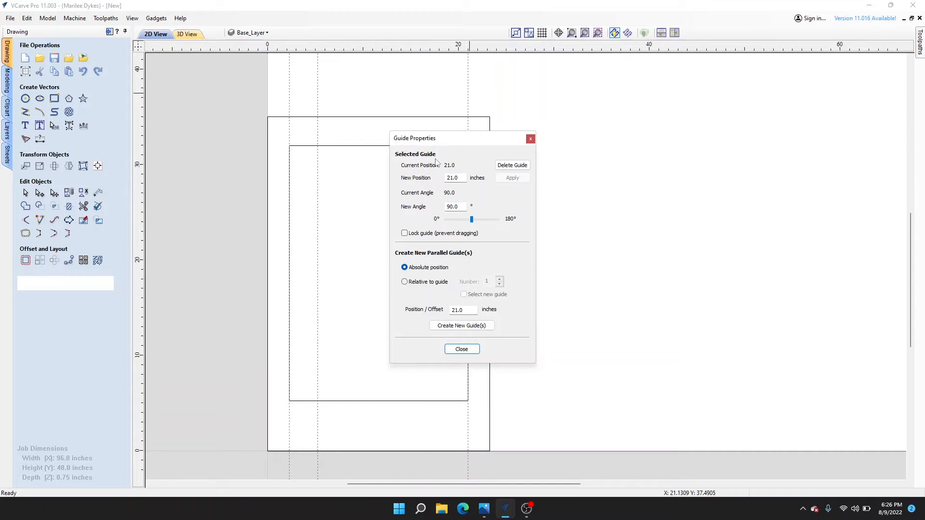
drag(475, 310, 421, 312)
text(18)
click(462, 331)
click(462, 350)
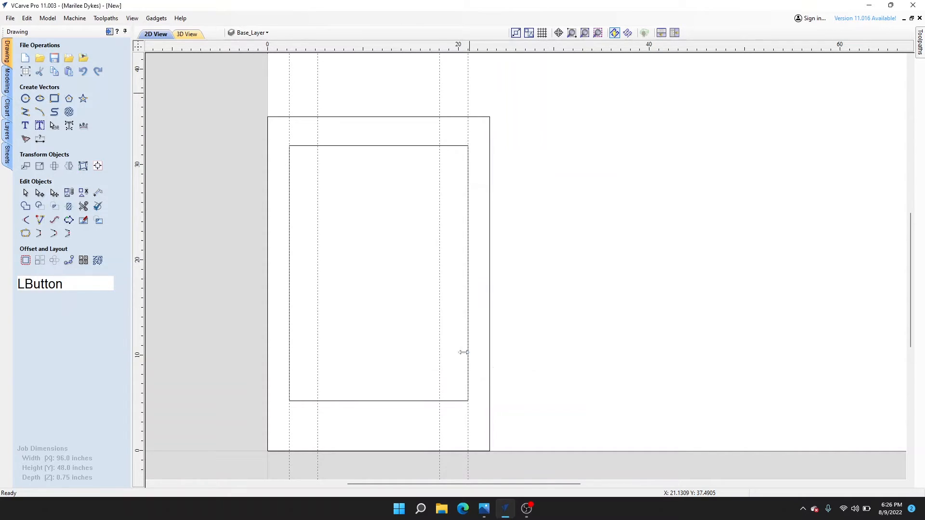
- Turn the drawing grid on around the panel
scroll(500, 376, down, 4)
middle_drag(496, 381, 484, 337)
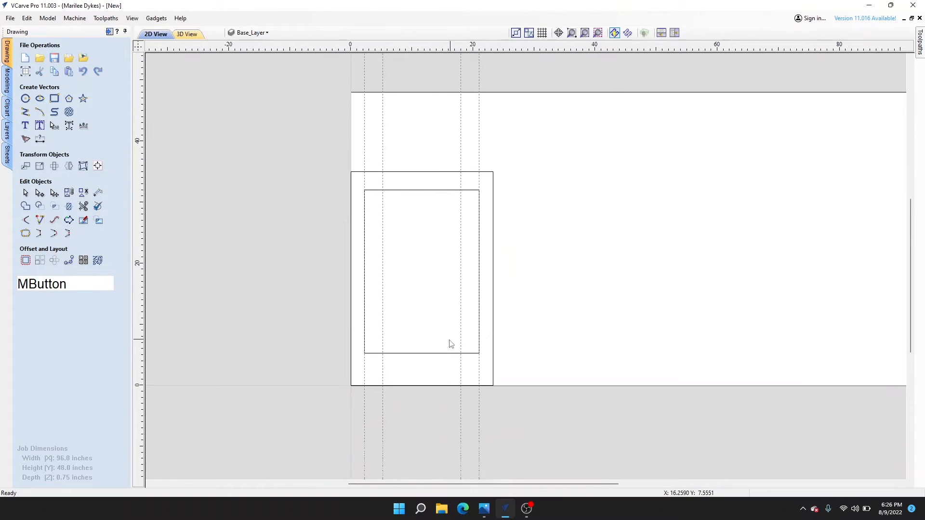
scroll(414, 255, up, 2)
click(390, 198)
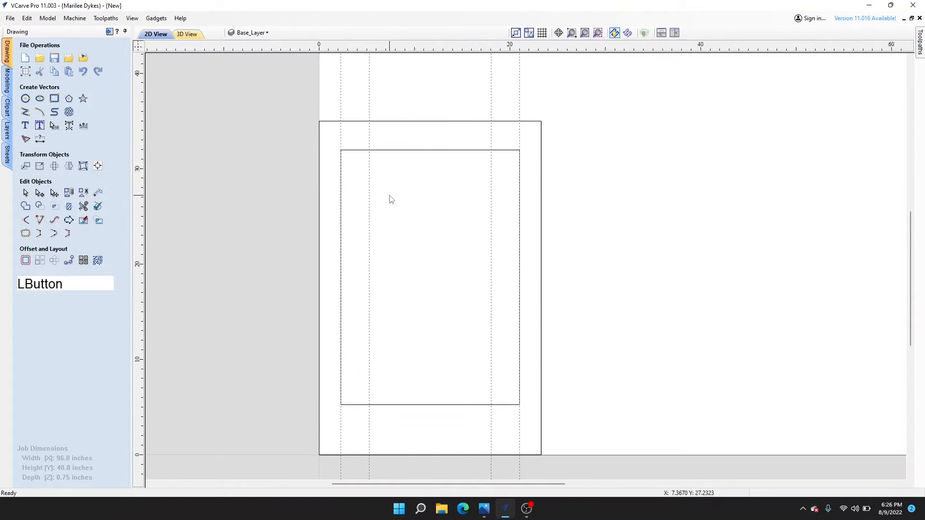
click(543, 33)
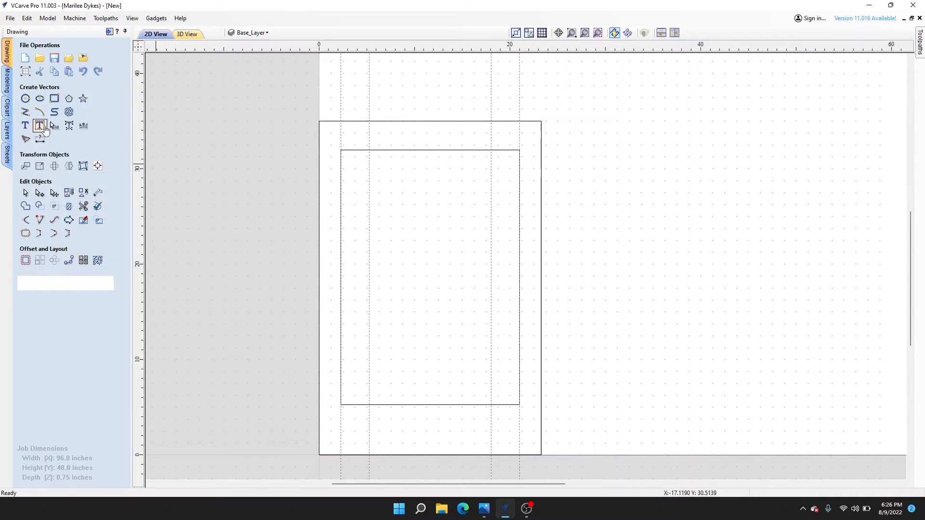
- Draw a diagonal line from X 5.25, Y 32 on the inner rectangle's top edge to its lower-right corner at X 21, Y 5.25
click(25, 112)
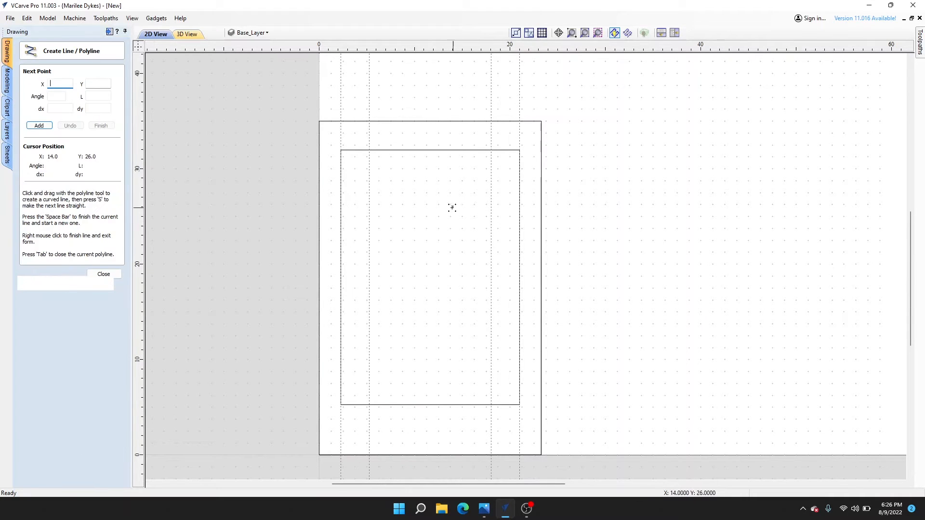
middle_drag(452, 208, 324, 166)
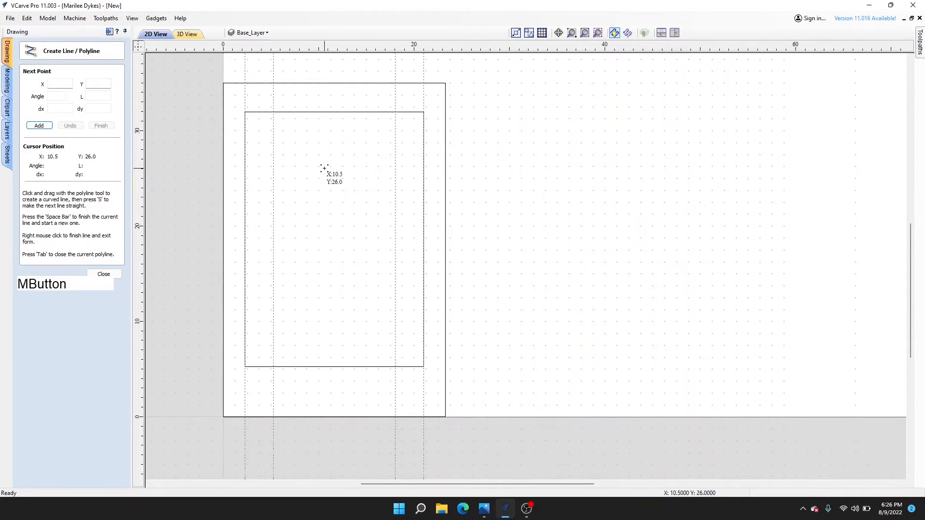
scroll(275, 108, up, 3)
click(284, 107)
scroll(326, 245, down, 2)
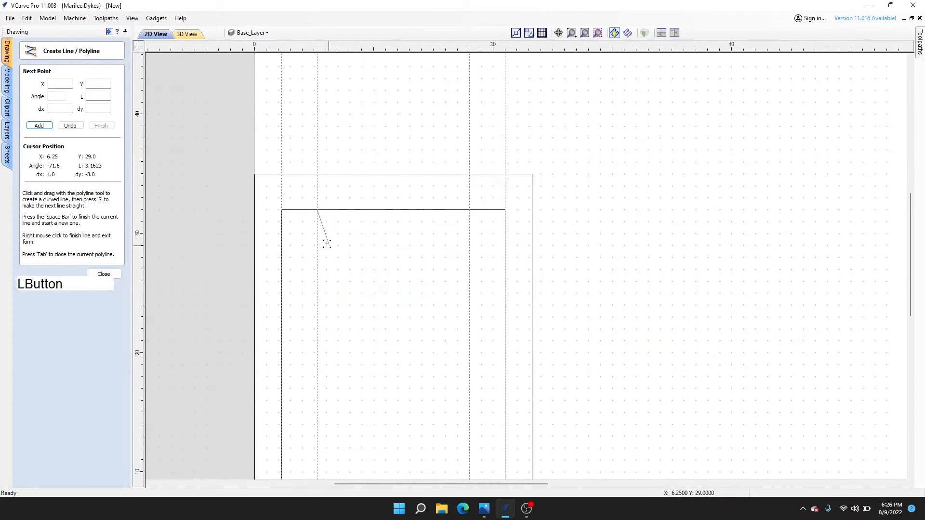
middle_drag(386, 306, 295, 153)
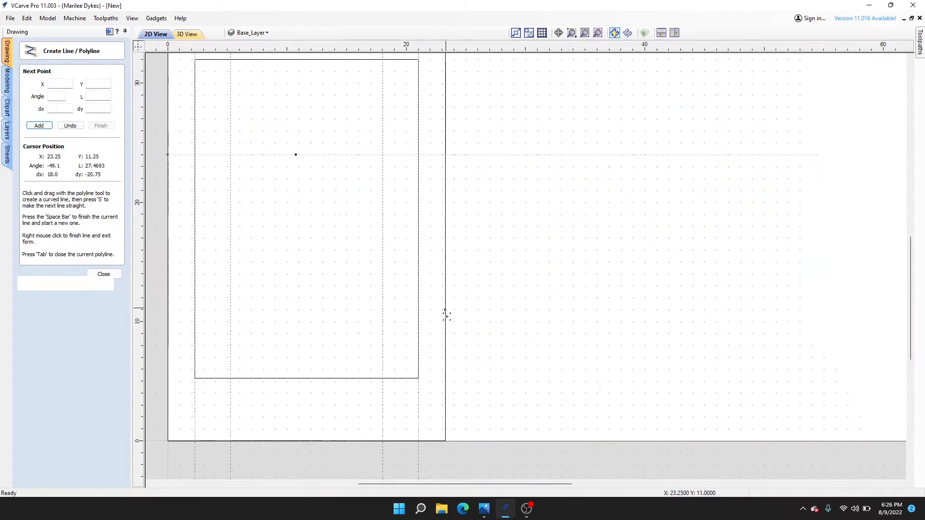
scroll(419, 378, up, 5)
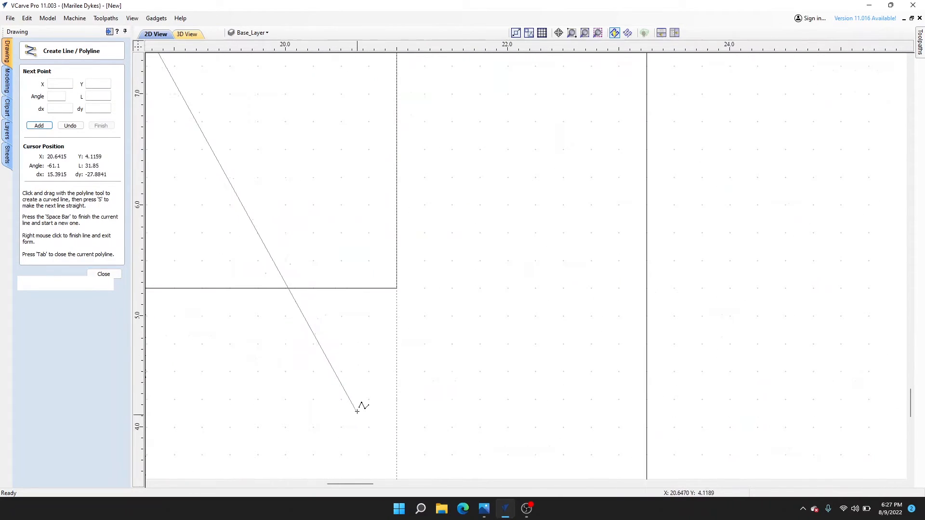
click(397, 288)
scroll(394, 294, down, 5)
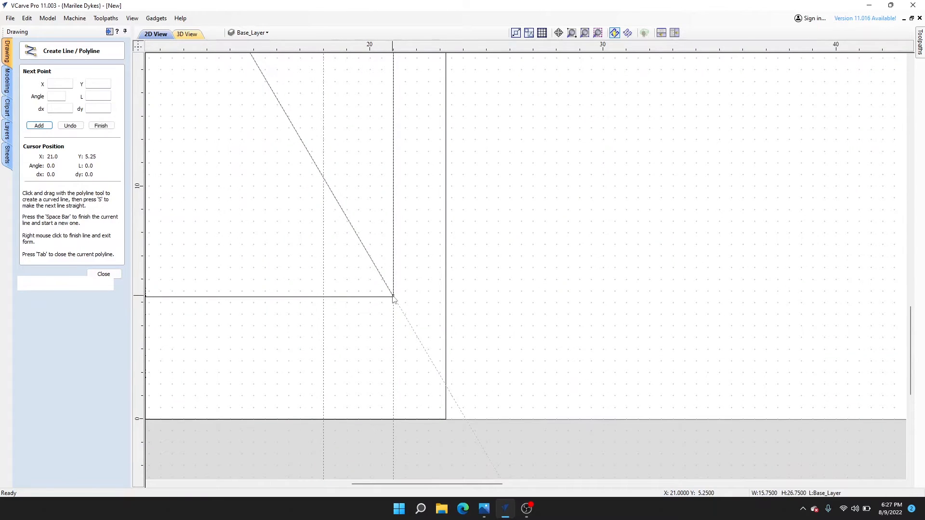
key(Escape)
- Draw a parallel diagonal from the inner rectangle's upper-left corner at X 2.25, Y 32 to X 18, Y 5.25 on its bottom edge
scroll(264, 250, down, 4)
middle_drag(264, 250, 324, 325)
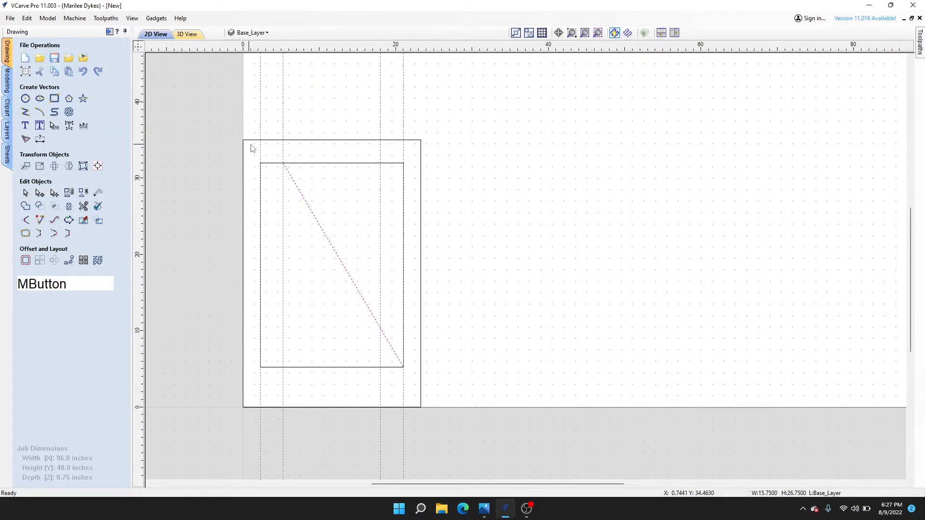
scroll(251, 149, up, 5)
click(25, 112)
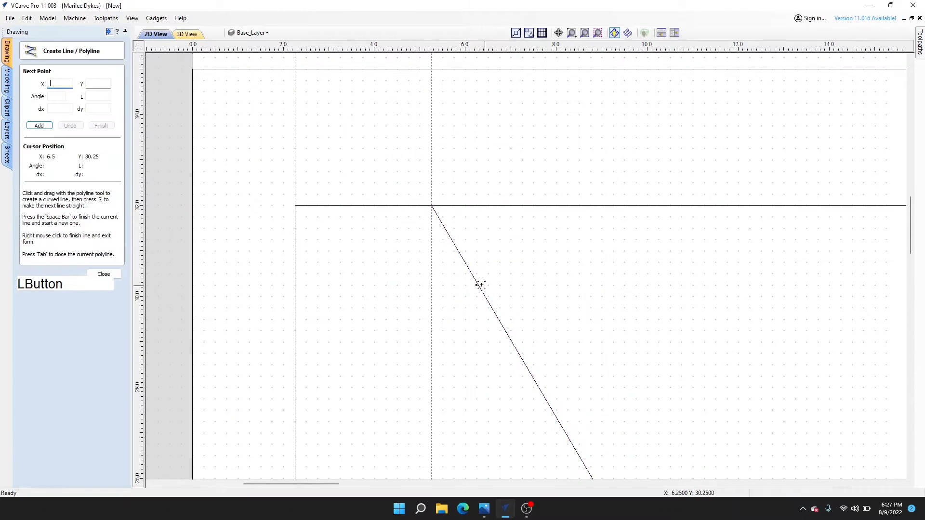
click(295, 206)
scroll(324, 246, down, 5)
middle_drag(461, 327, 372, 256)
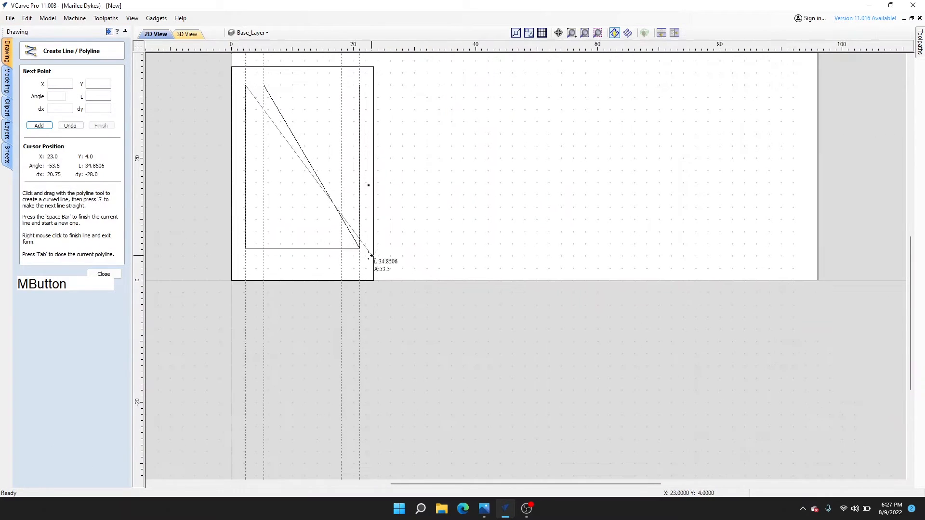
scroll(372, 256, up, 10)
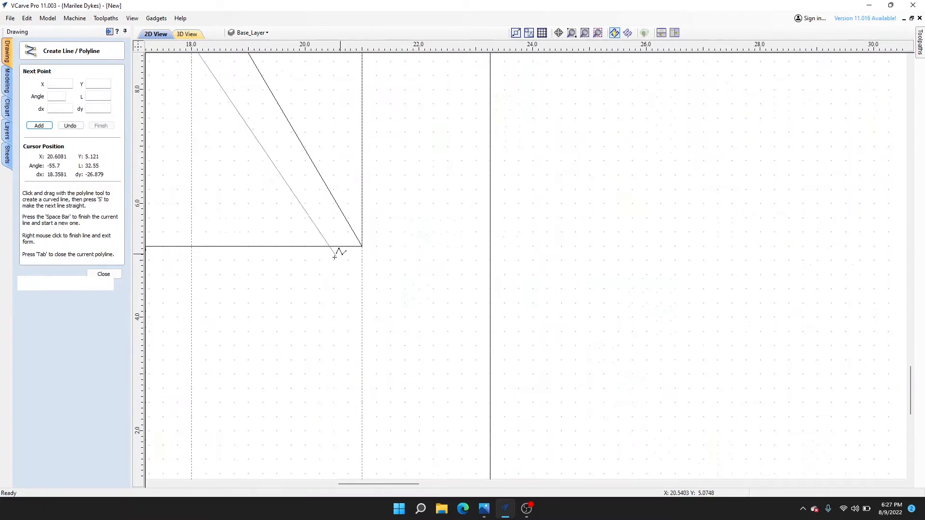
click(220, 247)
key(Escape)
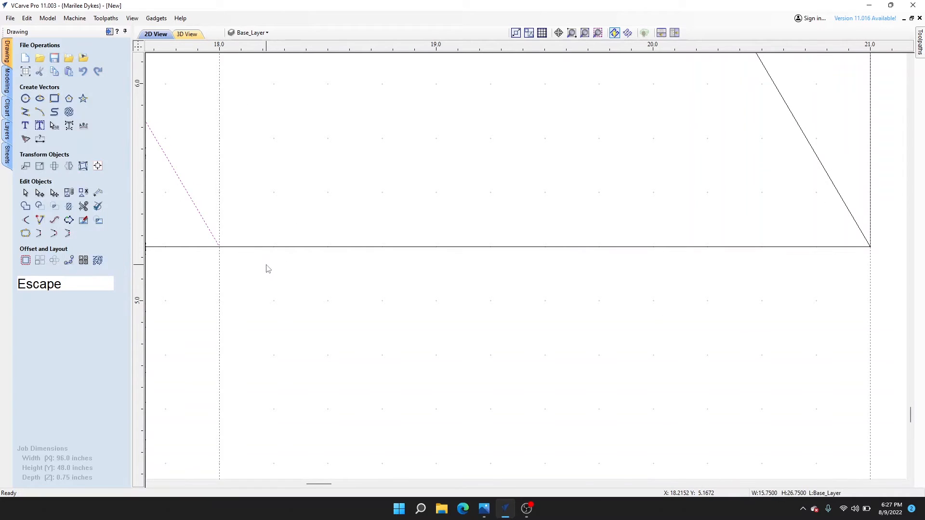
- Draw an opposite diagonal from the inner rectangle's upper-right corner at X 21, Y 32 to X 5.25, Y 5.25 on its bottom edge
scroll(265, 265, down, 5)
middle_drag(265, 265, 485, 317)
scroll(549, 130, up, 5)
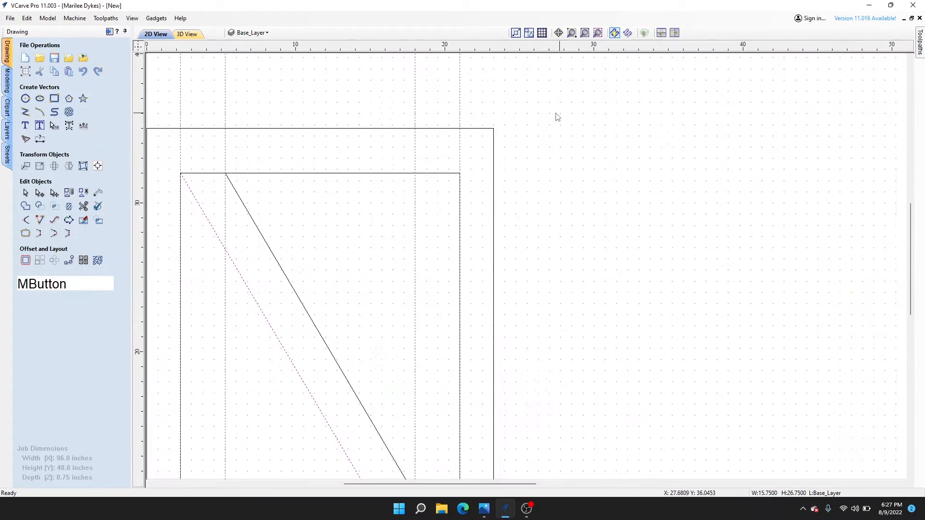
click(26, 113)
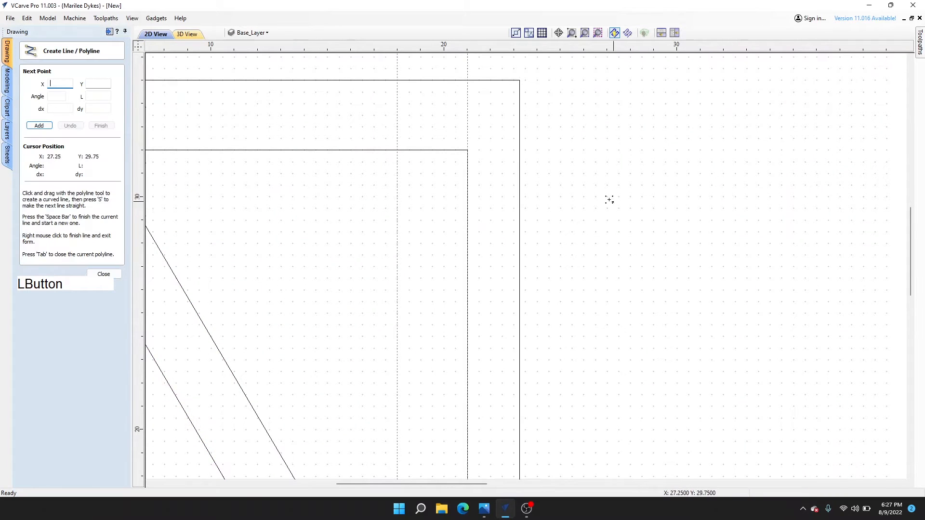
click(467, 151)
scroll(457, 176, down, 5)
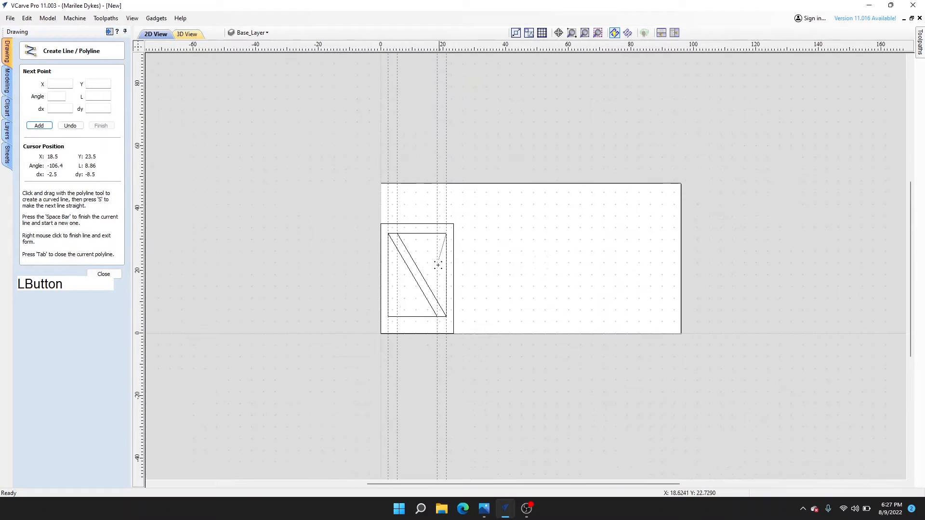
scroll(405, 318, up, 5)
scroll(327, 376, up, 2)
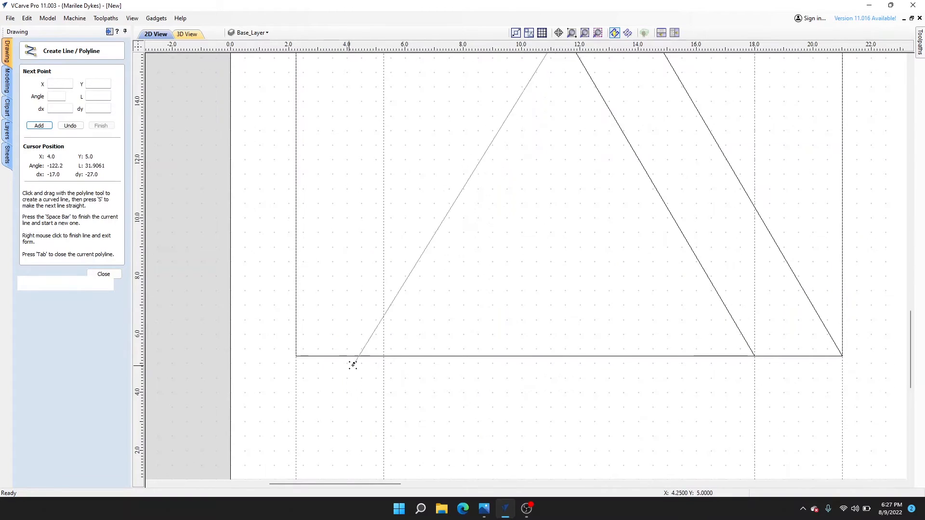
click(385, 356)
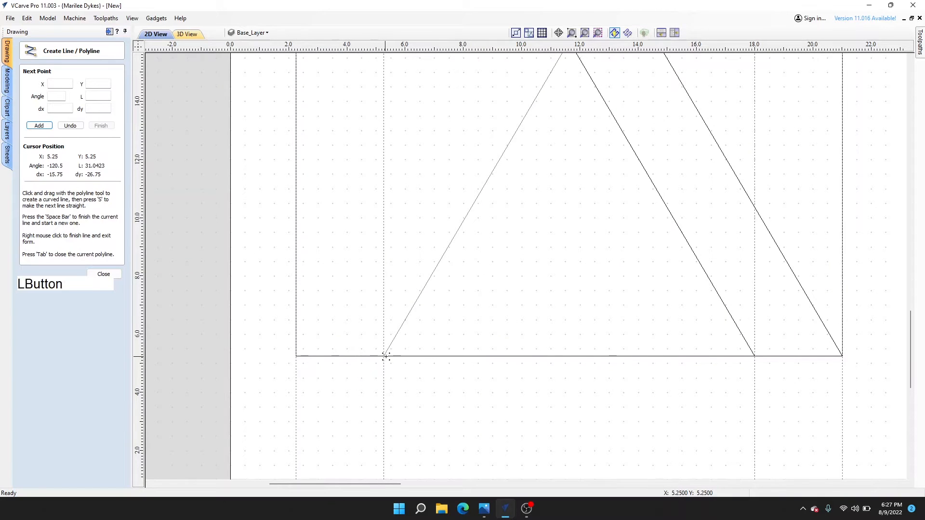
key(Escape)
- Draw the fourth diagonal from X 18, Y 32 on the top edge to the inner rectangle's lower-left corner at X 2.25, Y 5.25
scroll(448, 323, down, 3)
scroll(594, 159, down, 2)
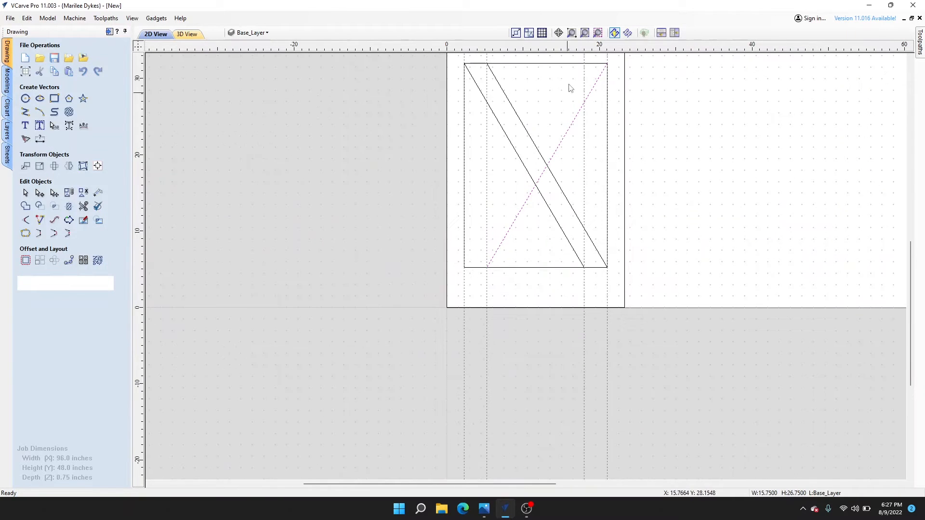
click(24, 114)
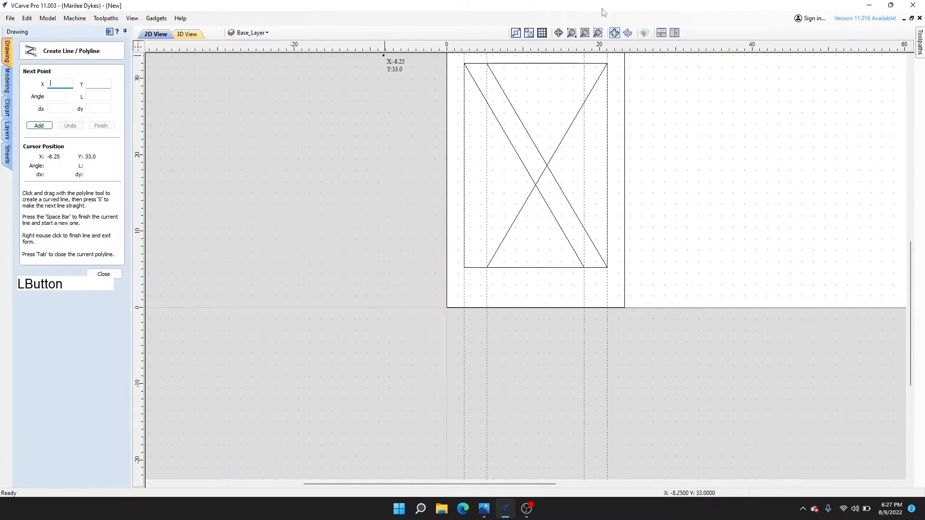
scroll(598, 79, up, 4)
middle_drag(604, 82, 586, 178)
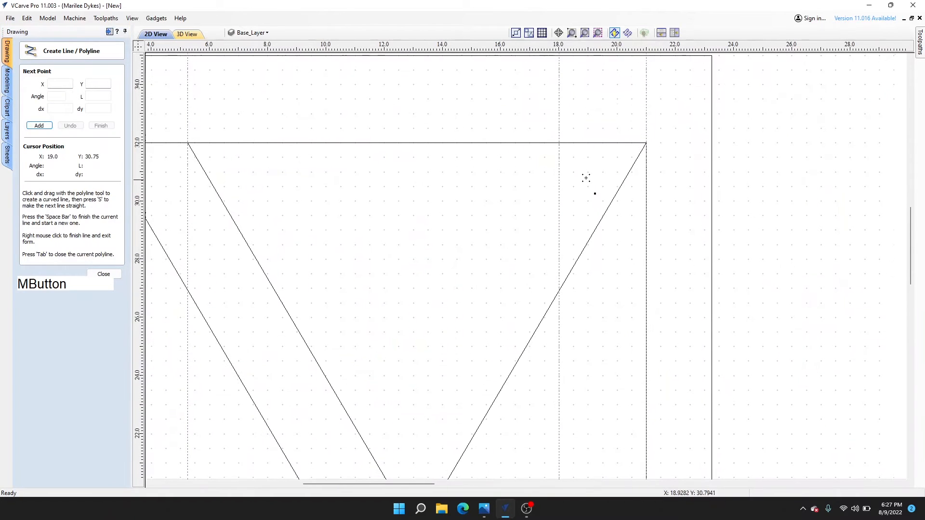
click(559, 143)
scroll(510, 196, down, 4)
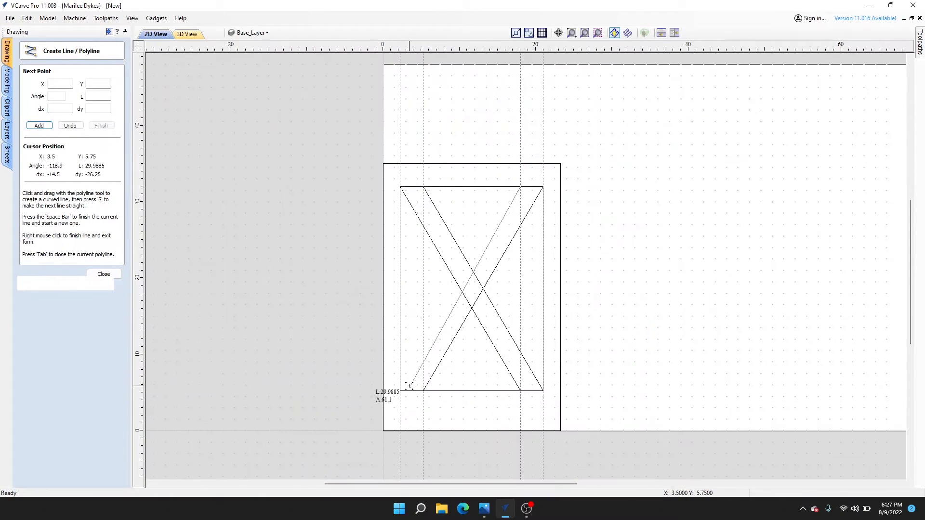
scroll(399, 388, up, 4)
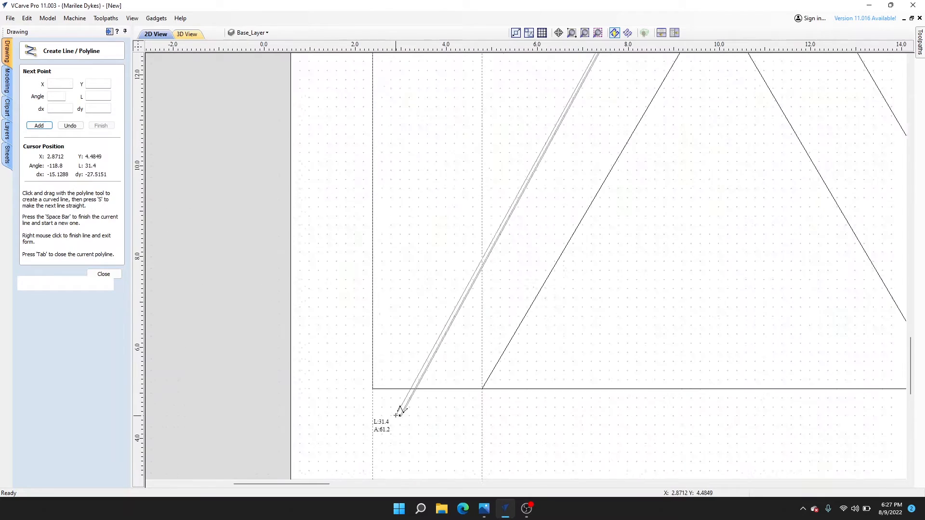
click(367, 382)
key(Escape)
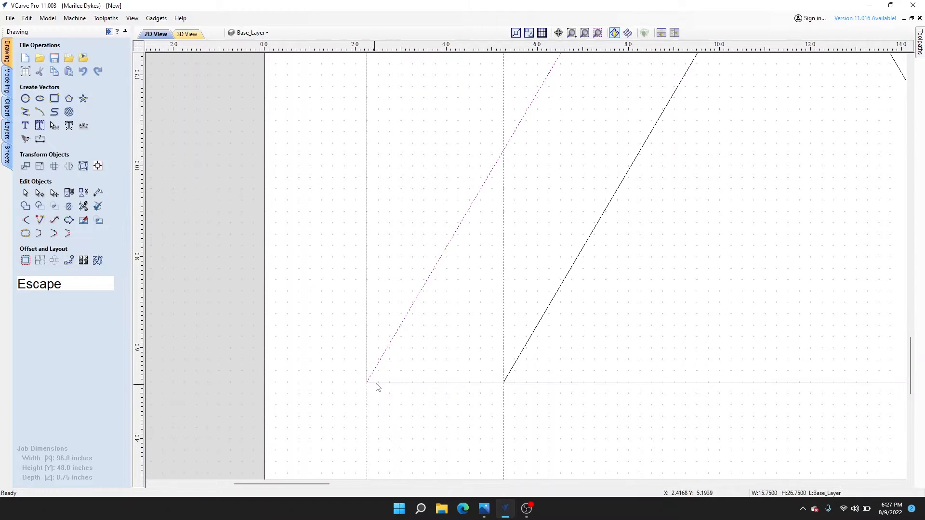
- Examine how the last diagonal meets the inner rectangle's lower-left corner, and review the whole X pattern
scroll(376, 384, up, 5)
scroll(234, 357, up, 5)
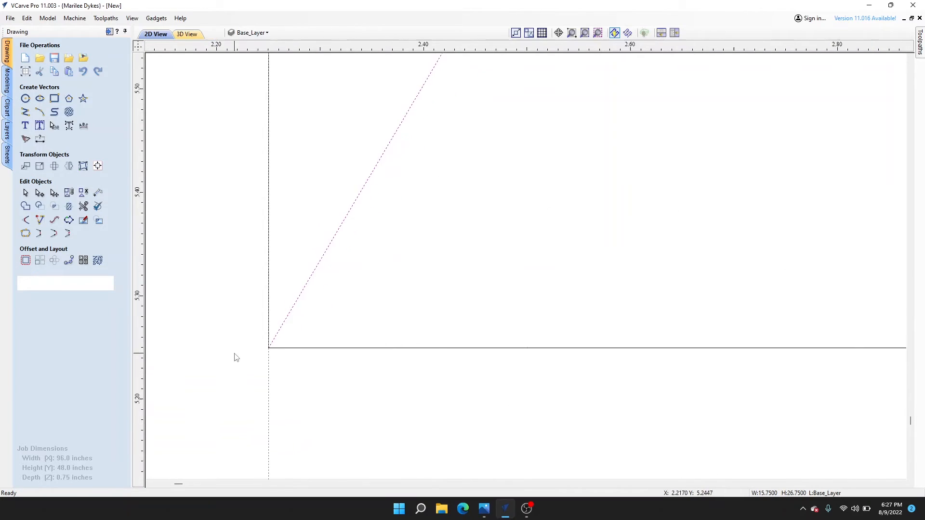
scroll(580, 311, down, 11)
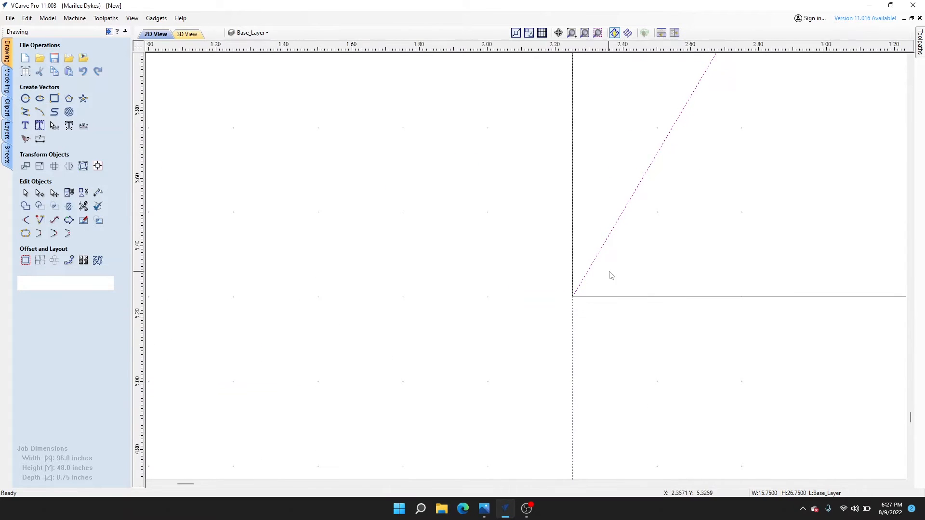
middle_drag(611, 274, 473, 367)
scroll(463, 340, down, 3)
scroll(615, 273, down, 3)
scroll(694, 220, down, 4)
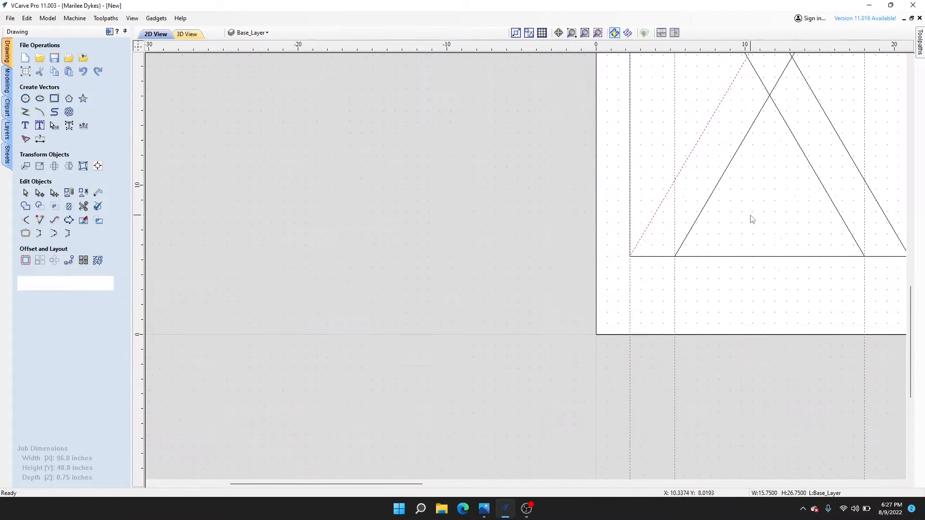
middle_drag(580, 284, 403, 307)
scroll(769, 152, down, 4)
middle_drag(762, 155, 639, 266)
scroll(634, 225, up, 5)
scroll(634, 228, down, 2)
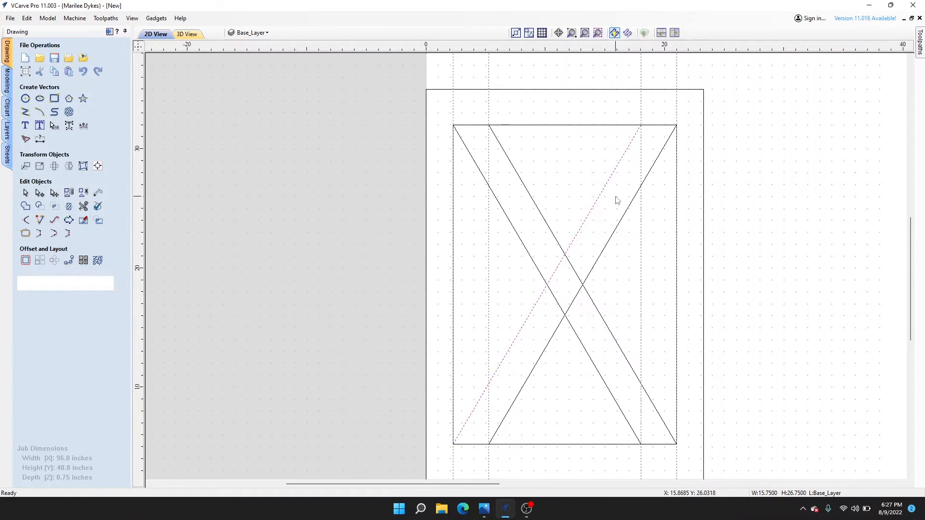
- Turn off the grid dots and clear the vertical guide lines from the 2D view
middle_drag(618, 179, 585, 196)
click(720, 202)
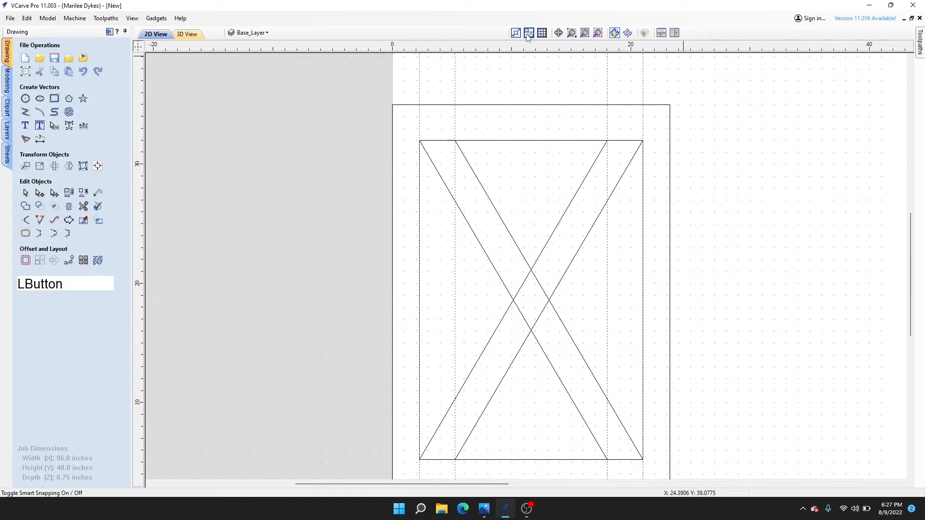
click(652, 140)
scroll(634, 316, down, 1)
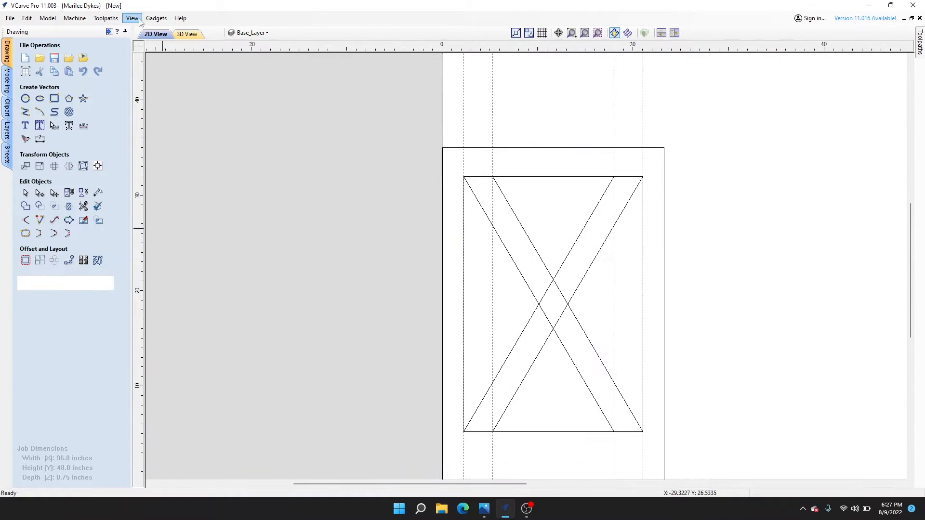
click(140, 21)
mouse_move(153, 21)
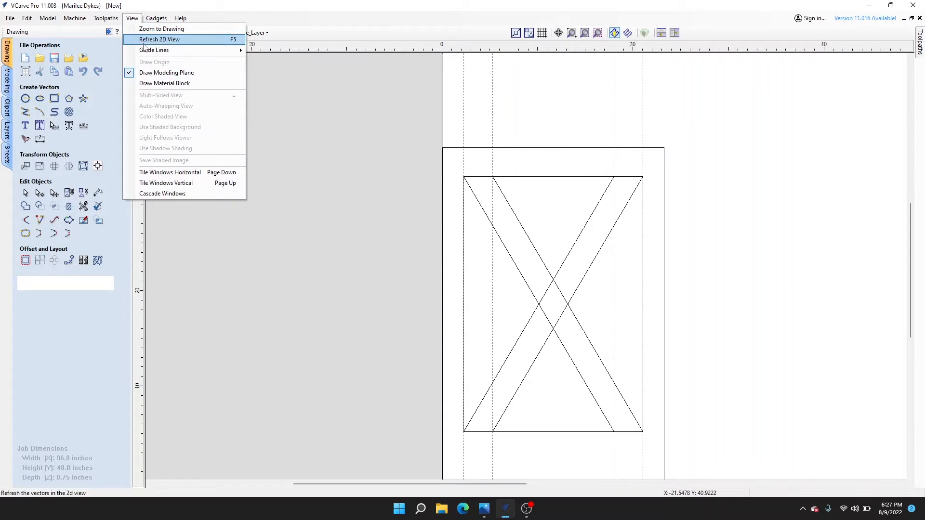
mouse_move(203, 50)
click(295, 62)
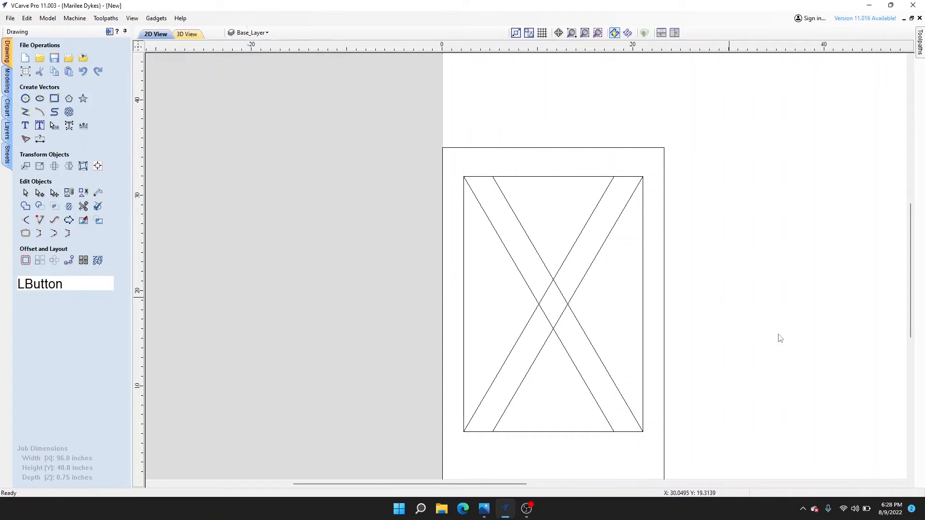
- Trim the inner rectangle's top edge at both upper corners, between each pair of parallel brace lines
mouse_move(730, 304)
middle_down()
mouse_move(661, 256)
mouse_move(615, 239)
middle_up()
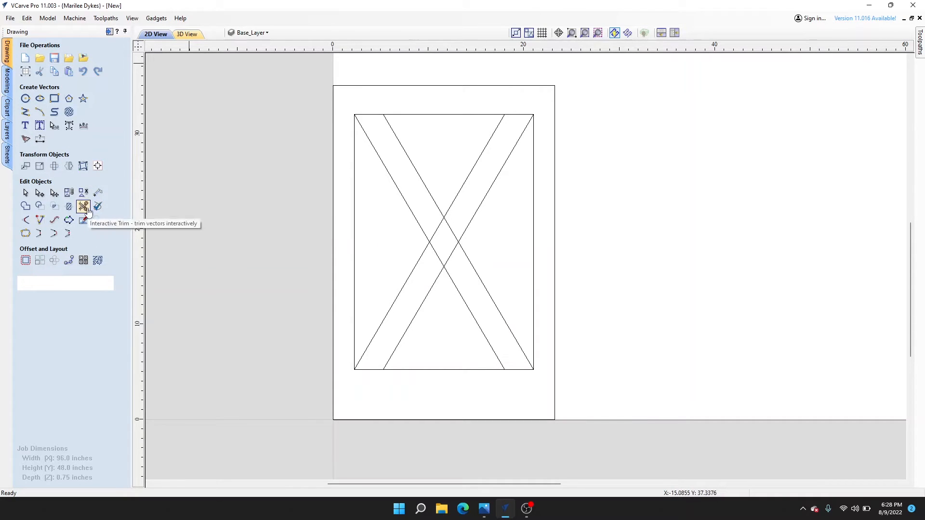
click(83, 206)
scroll(370, 105, up, 5)
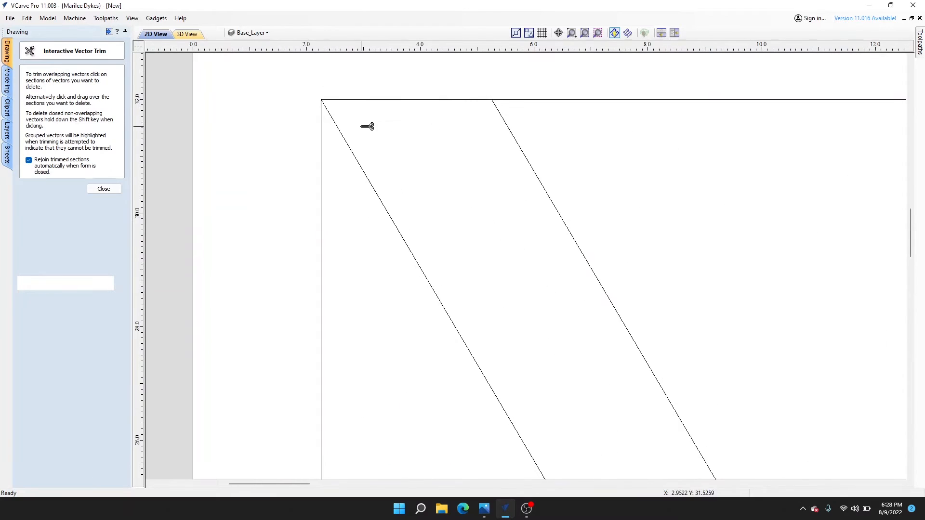
click(412, 100)
scroll(533, 182, down, 2)
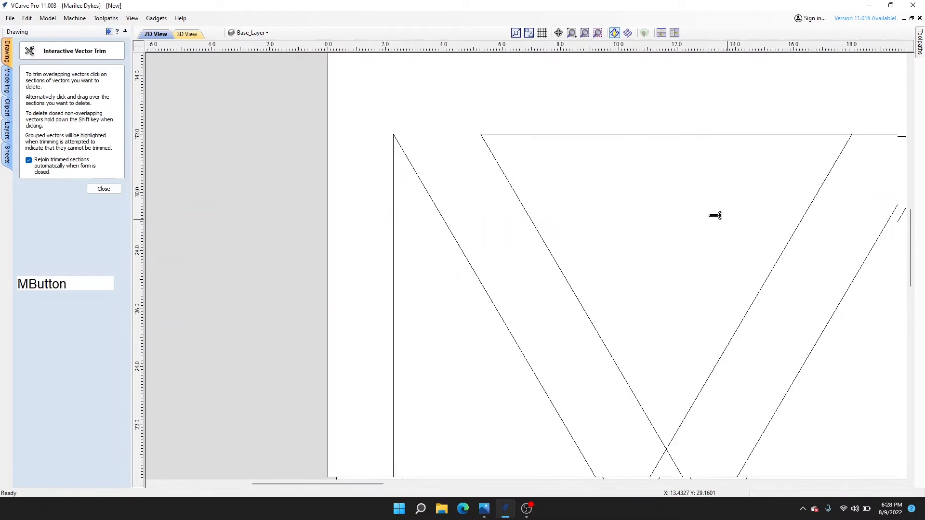
middle_drag(714, 215, 653, 165)
click(665, 124)
scroll(596, 299, down, 2)
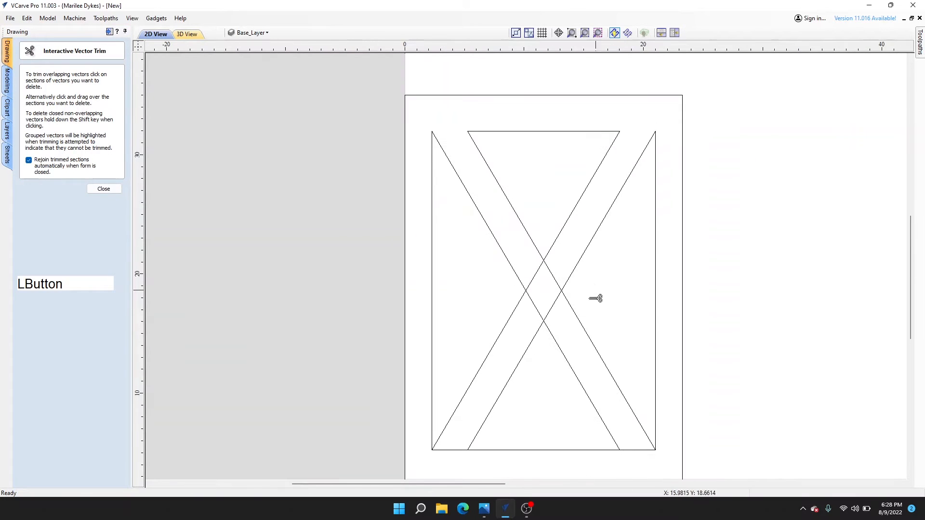
- Trim the four line segments forming the diamond where the brace diagonals cross at the centre
scroll(520, 354, up, 2)
click(549, 203)
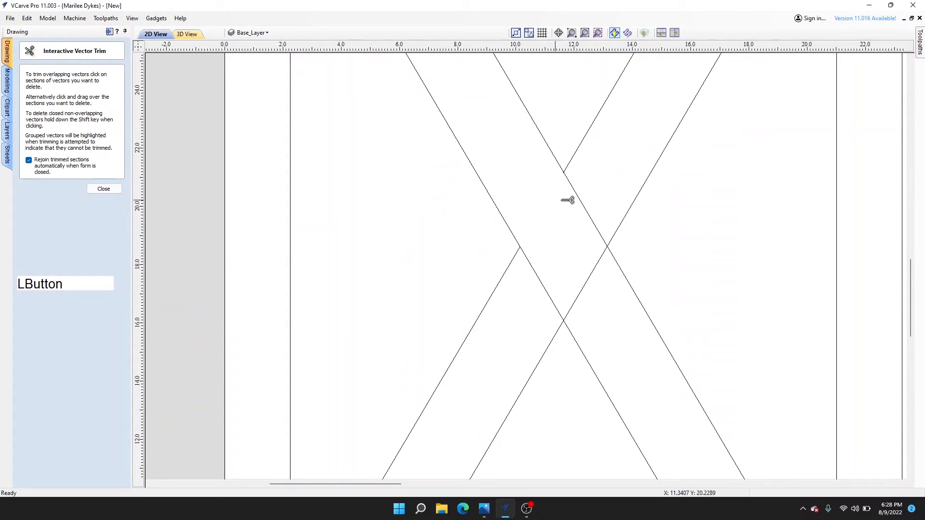
click(586, 205)
click(594, 284)
click(549, 290)
- Trim the inner rectangle's bottom edge at both lower corners between the brace lines, and finish trimming with the sections rejoined
scroll(591, 304, down, 5)
middle_drag(676, 345, 657, 212)
scroll(644, 319, up, 5)
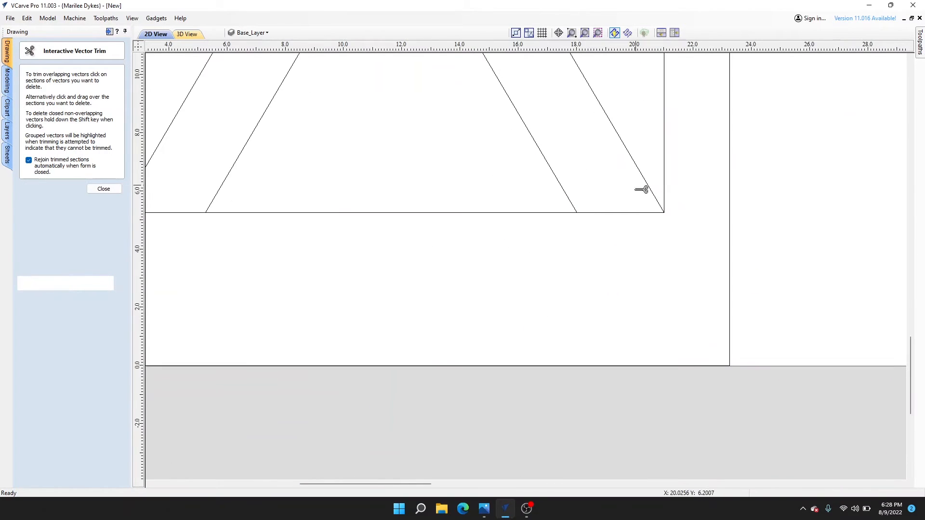
click(634, 212)
scroll(578, 233, down, 5)
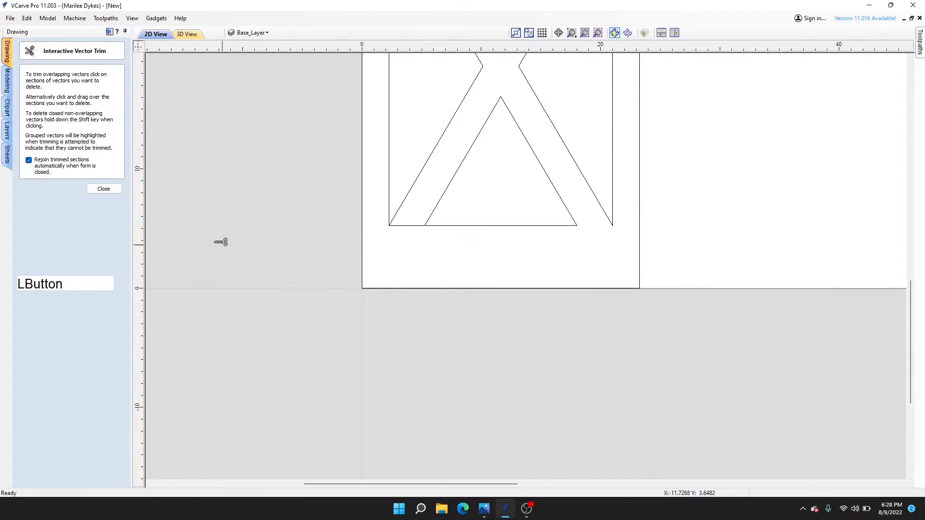
click(417, 230)
scroll(486, 212, up, 4)
scroll(508, 195, down, 6)
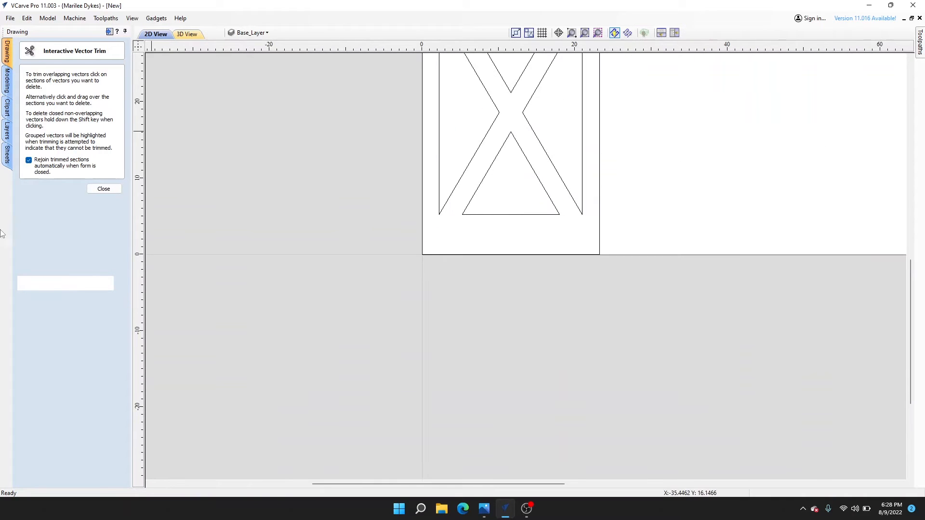
click(104, 189)
middle_drag(553, 196, 554, 249)
scroll(554, 249, up, 1)
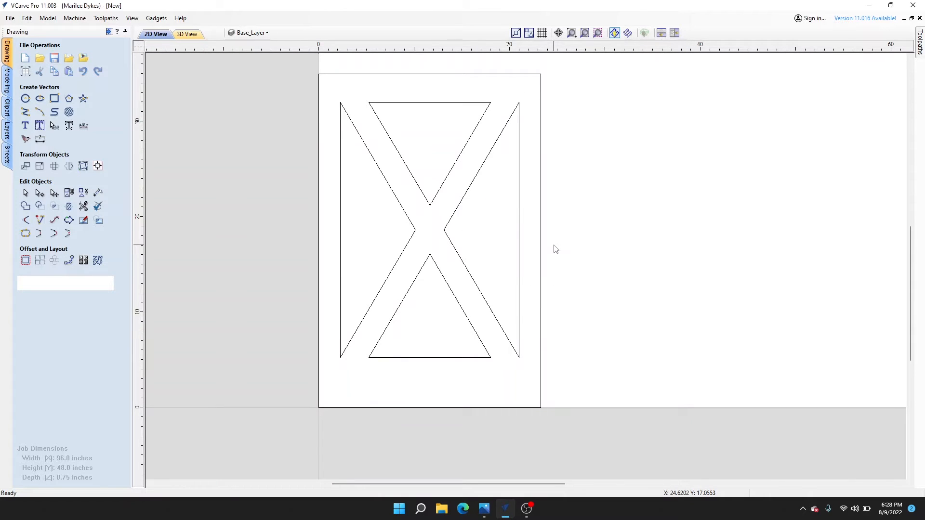
scroll(304, 99, up, 1)
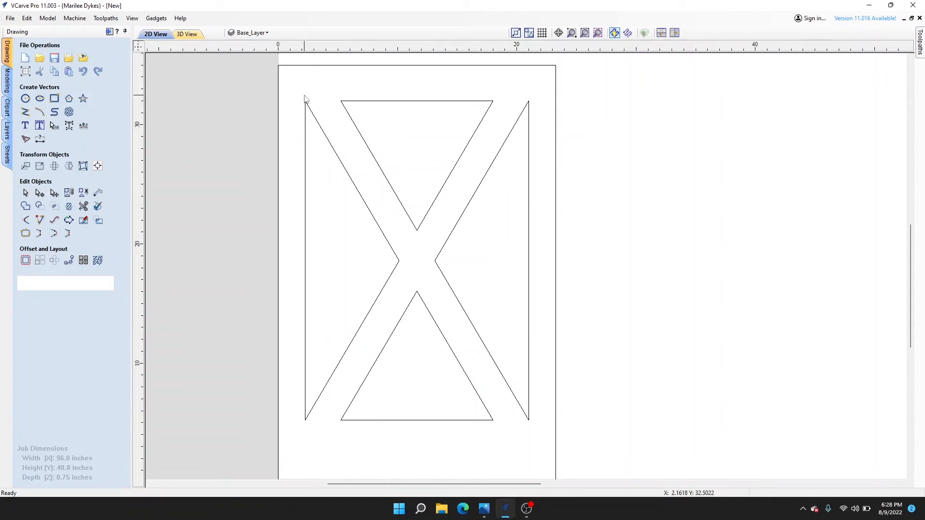
click(268, 35)
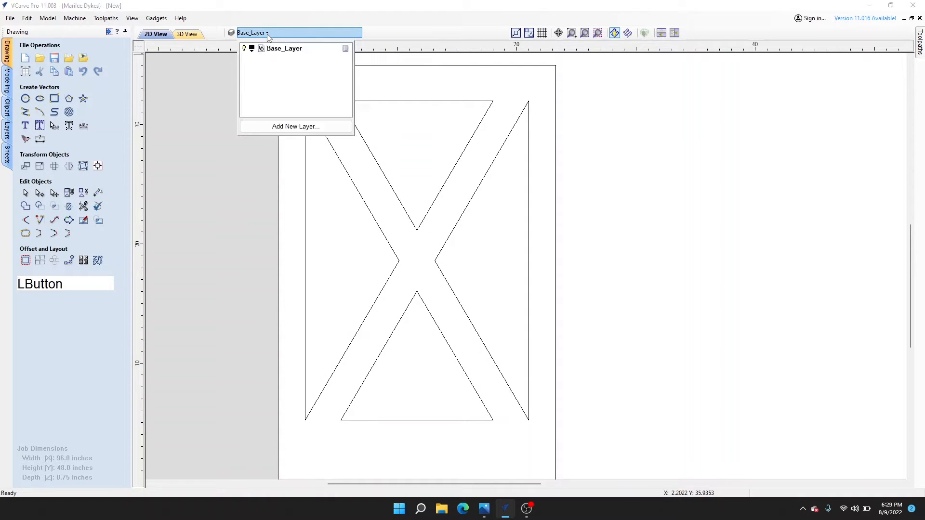
click(347, 50)
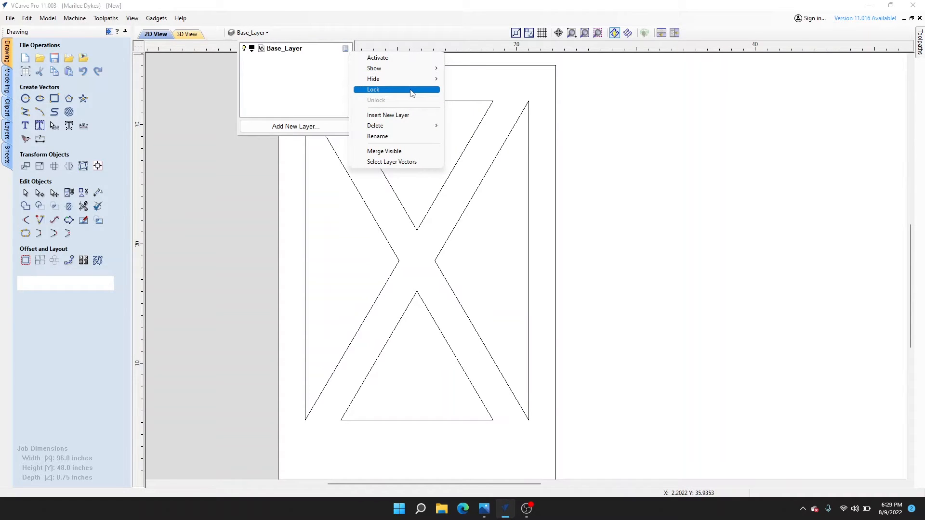
click(242, 165)
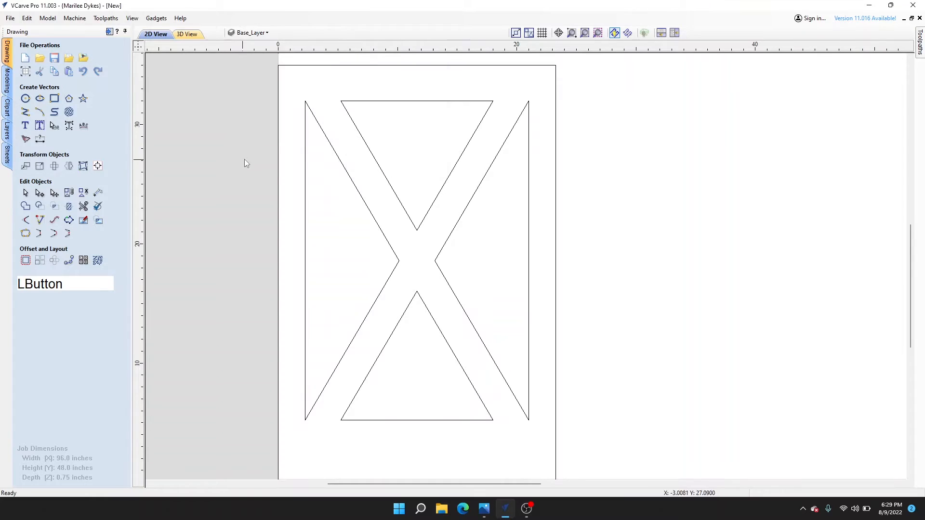
- Select the triangles around the X brace individually to check that each is a separate joined outline
click(528, 176)
click(361, 223)
click(431, 101)
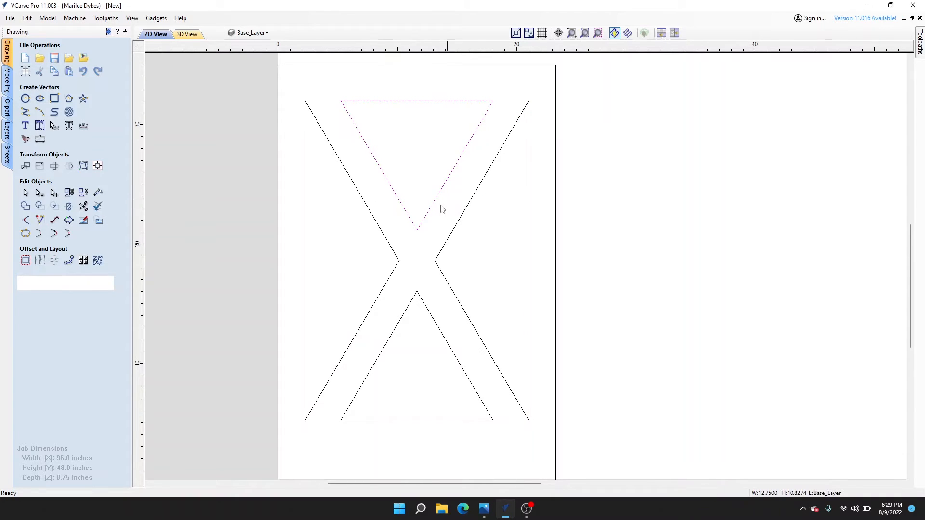
drag(391, 223, 379, 236)
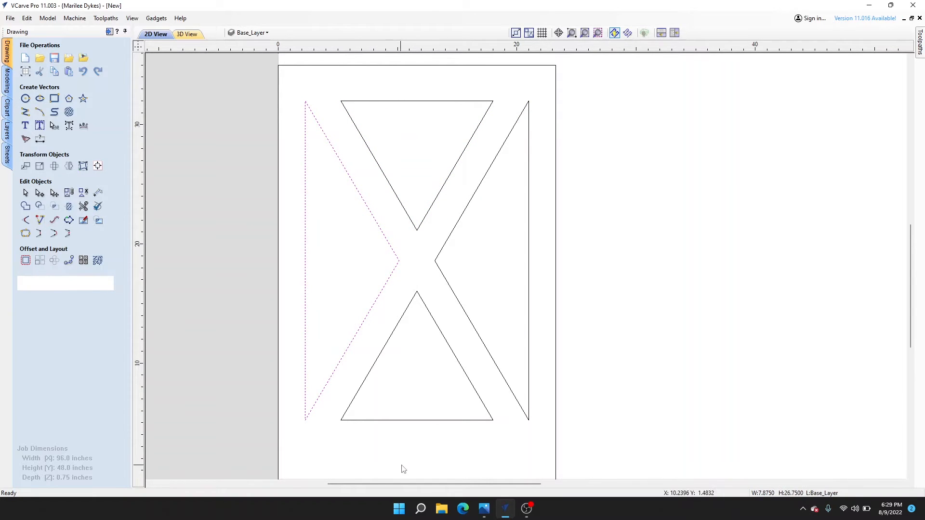
drag(416, 445, 418, 390)
- Group the four triangles around the X brace, leaving out the outer panel rectangle, and check the group's selection
drag(544, 91, 299, 440)
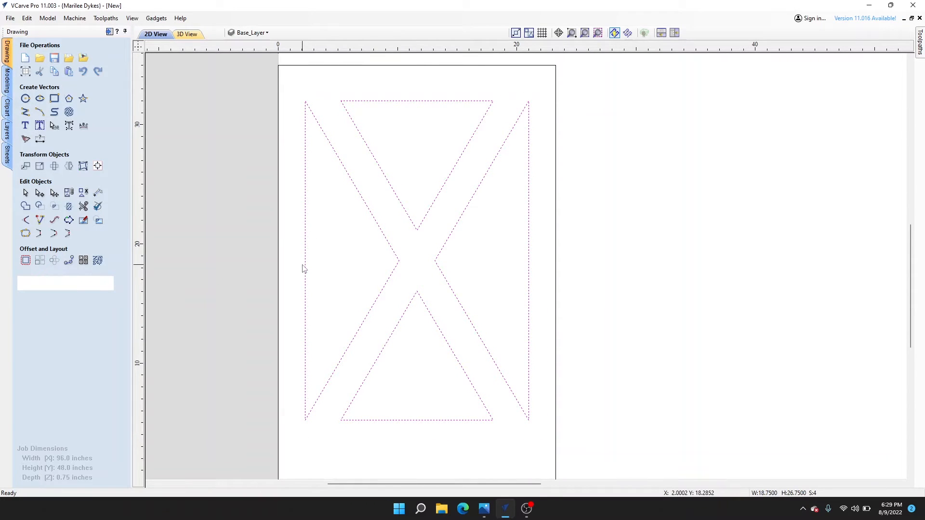
click(69, 193)
click(417, 94)
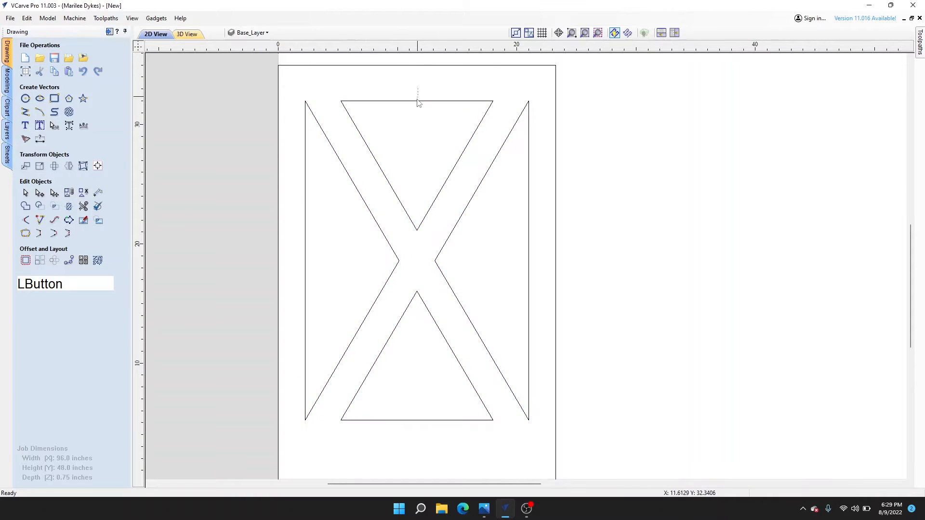
click(418, 102)
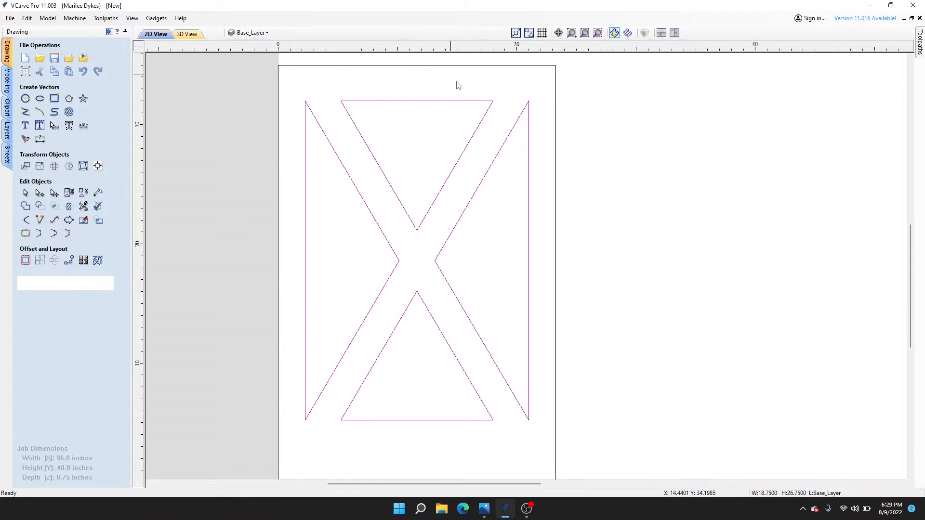
click(489, 130)
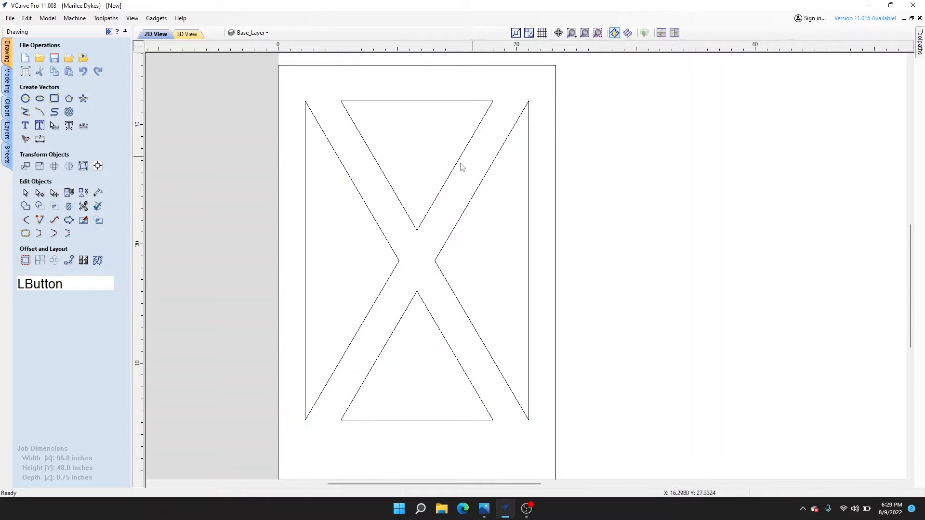
- Lock Base_Layer so its vectors cannot be edited
click(267, 35)
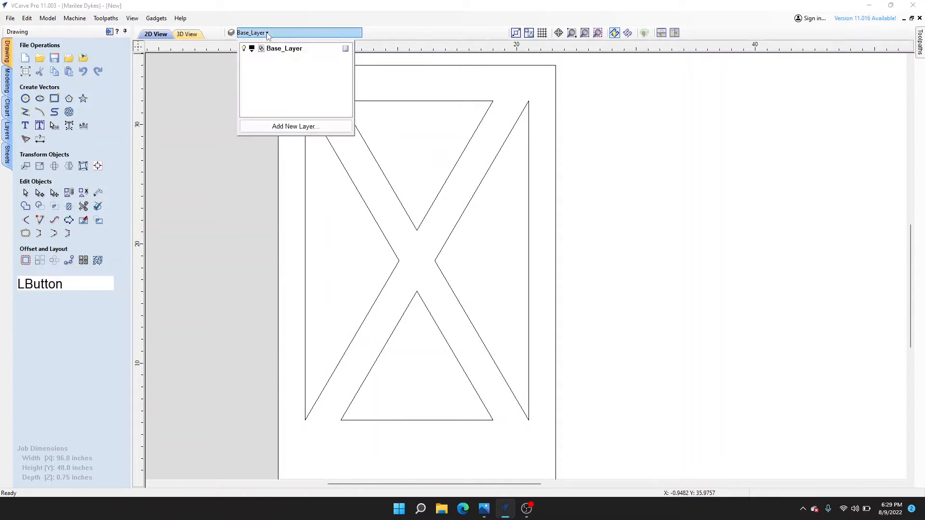
click(346, 49)
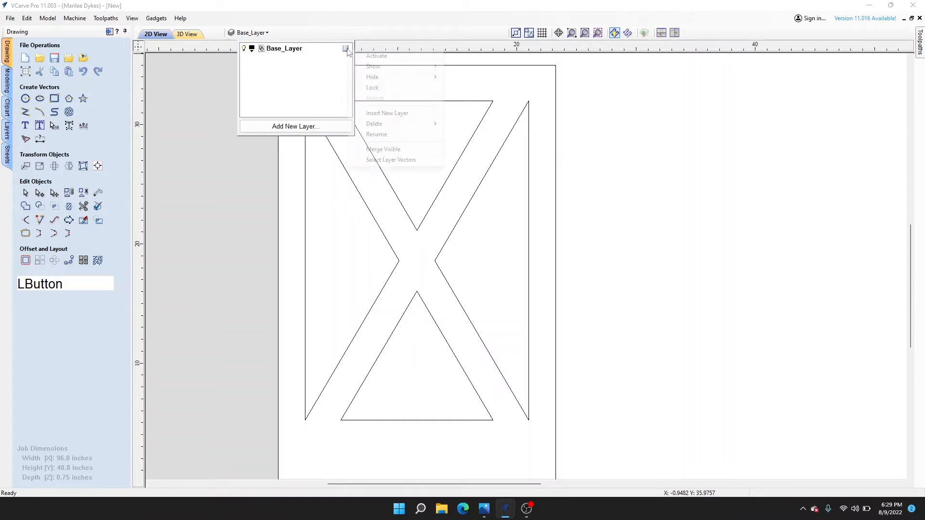
click(415, 89)
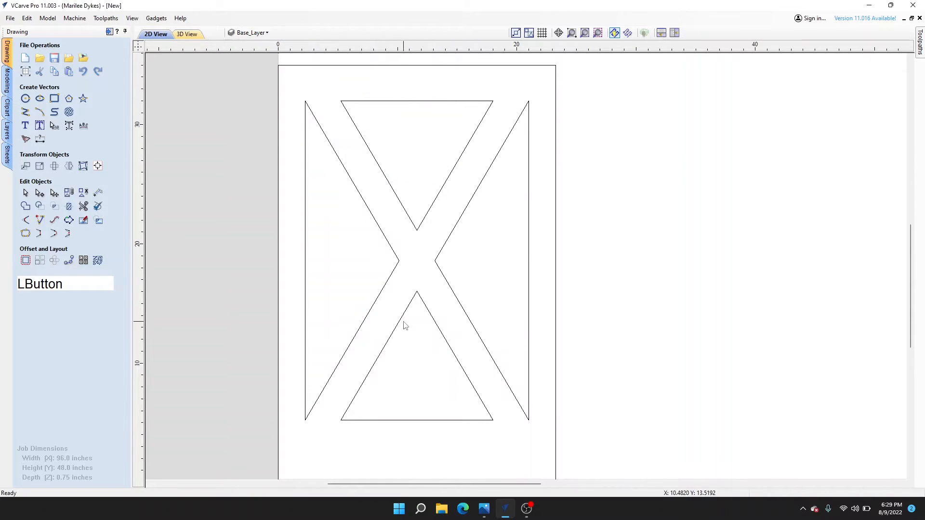
- Add a new layer named Bulk_PocketPass and set its colour to red
click(295, 33)
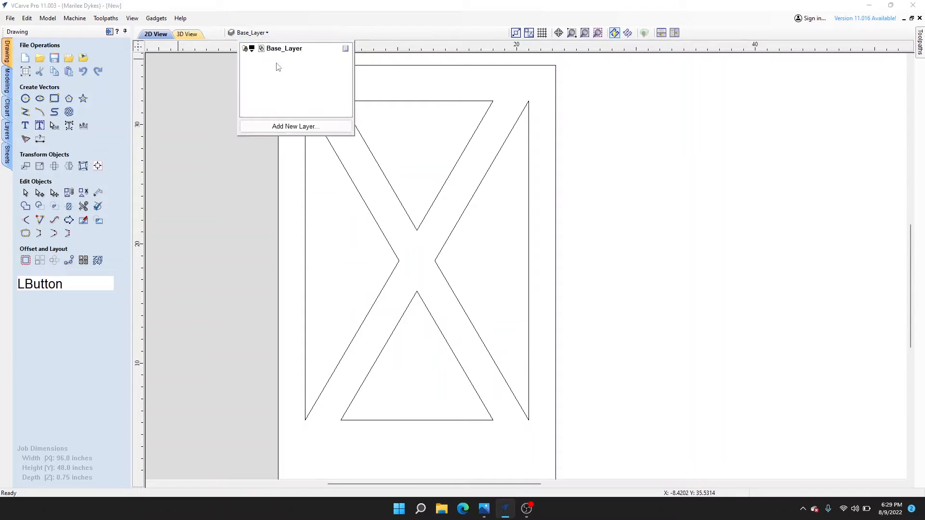
click(291, 127)
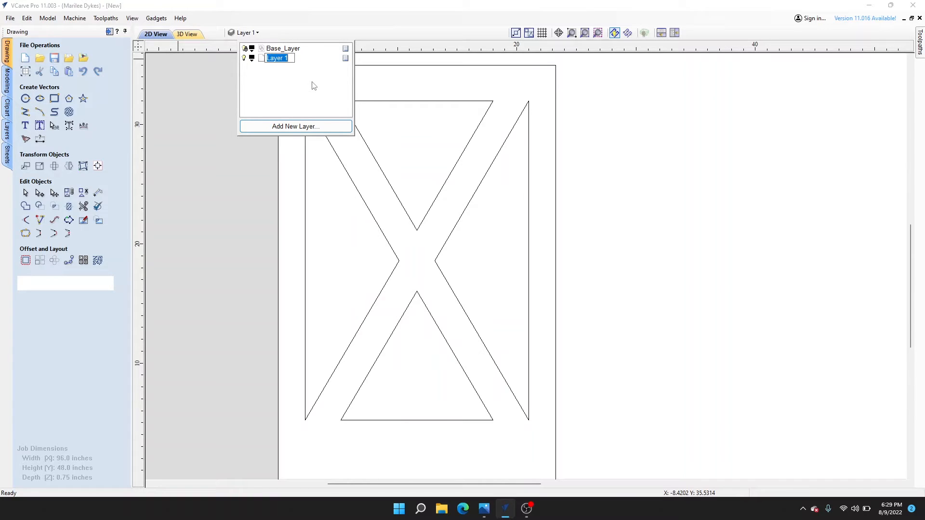
text(Bulk_PocketPass)
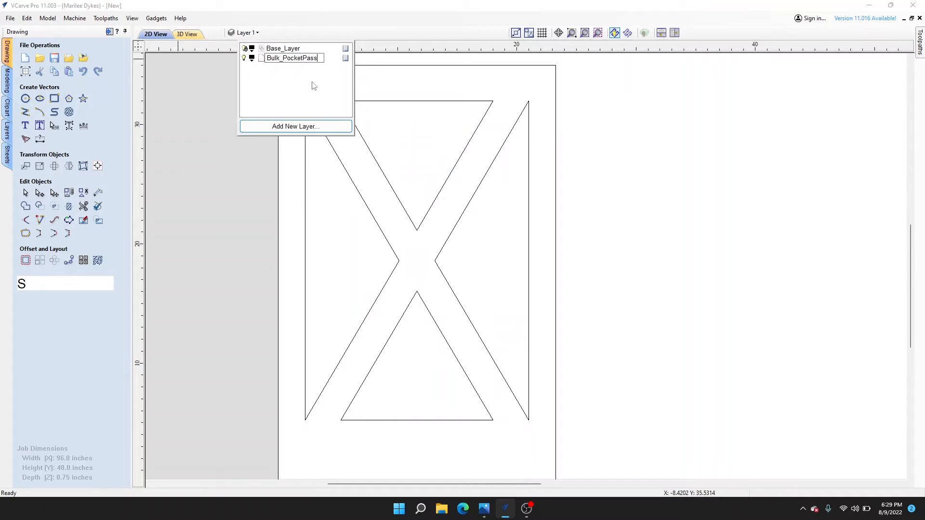
click(252, 59)
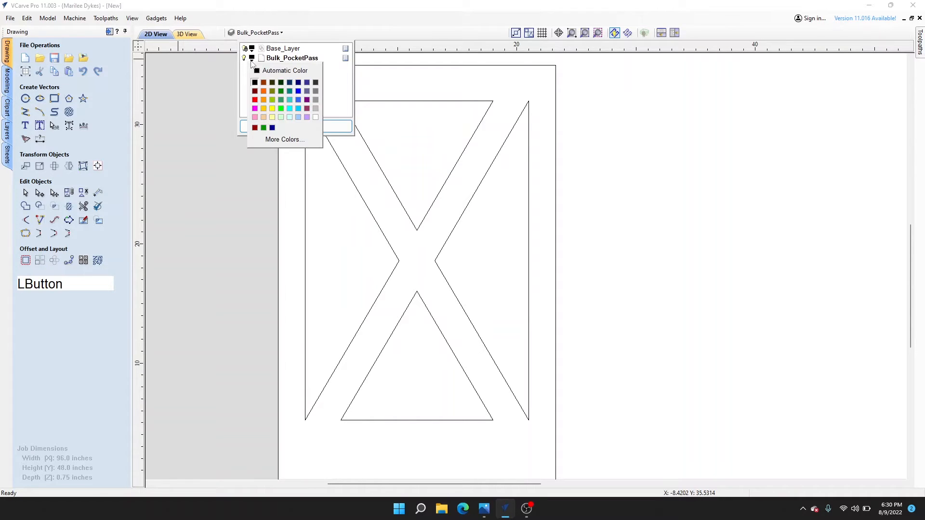
click(255, 100)
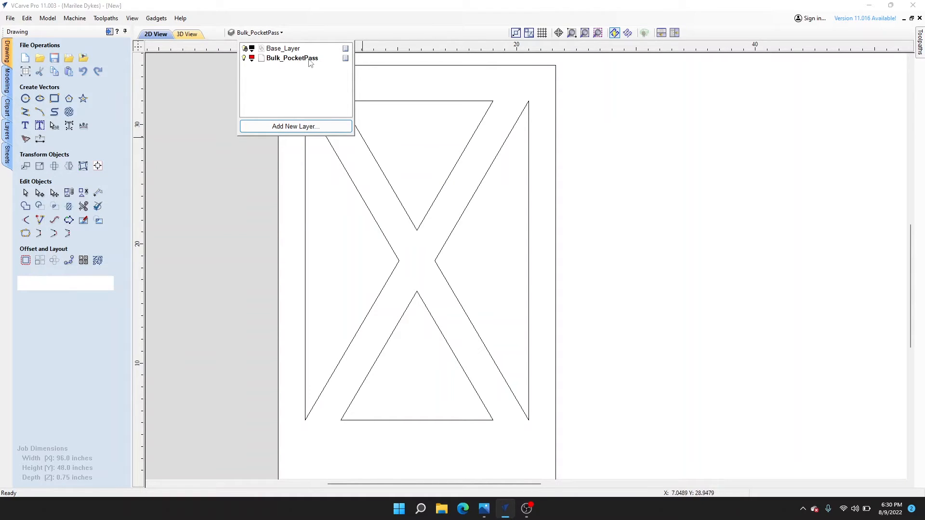
- Switch to the photo viewer to examine the router bits in IMG_1534.JPG, and return to the VCarve Pro drawing
click(483, 510)
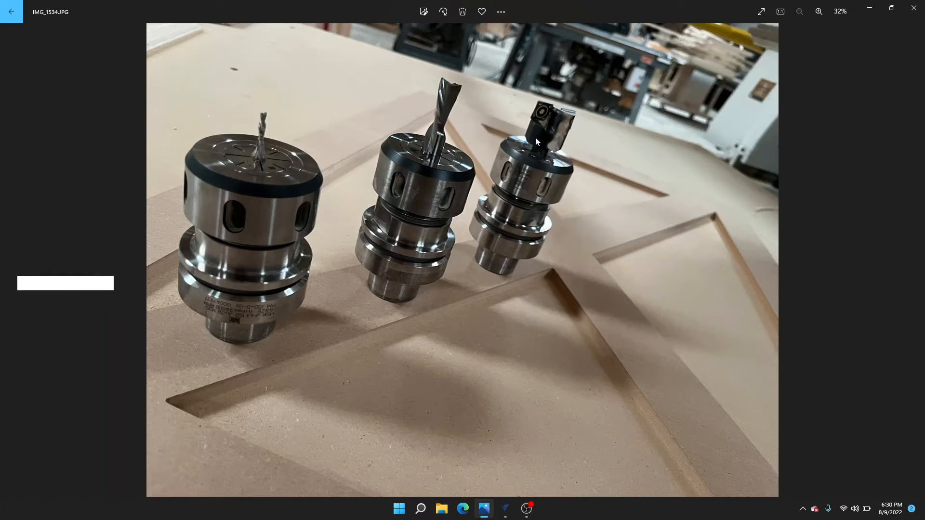
mouse_move(522, 519)
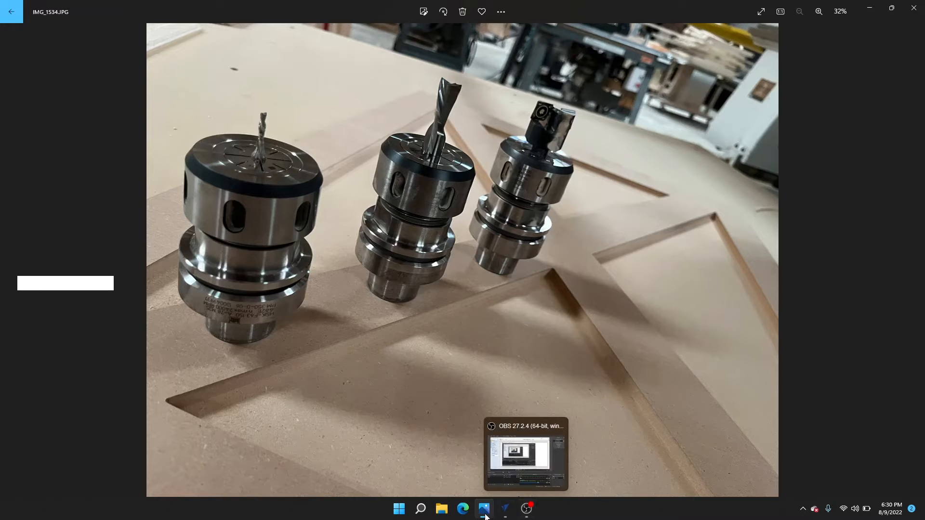
click(505, 517)
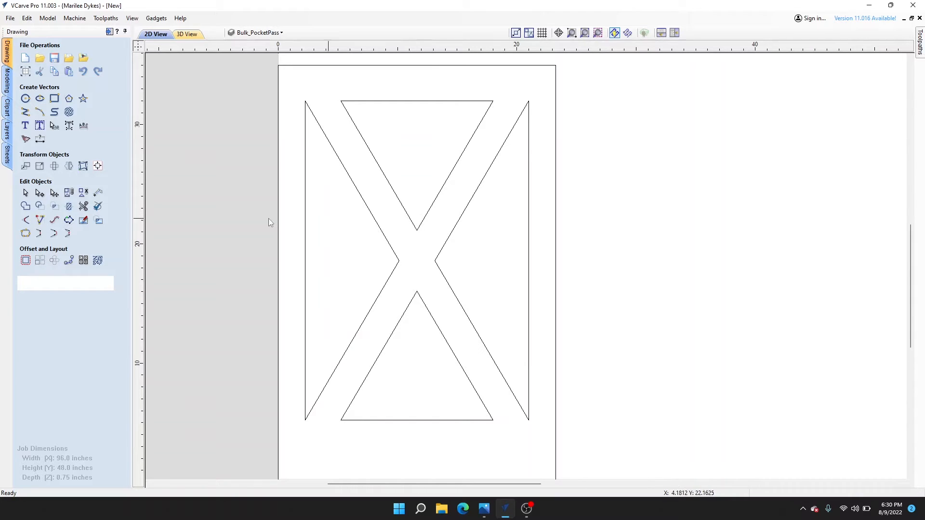
scroll(480, 186, up, 3)
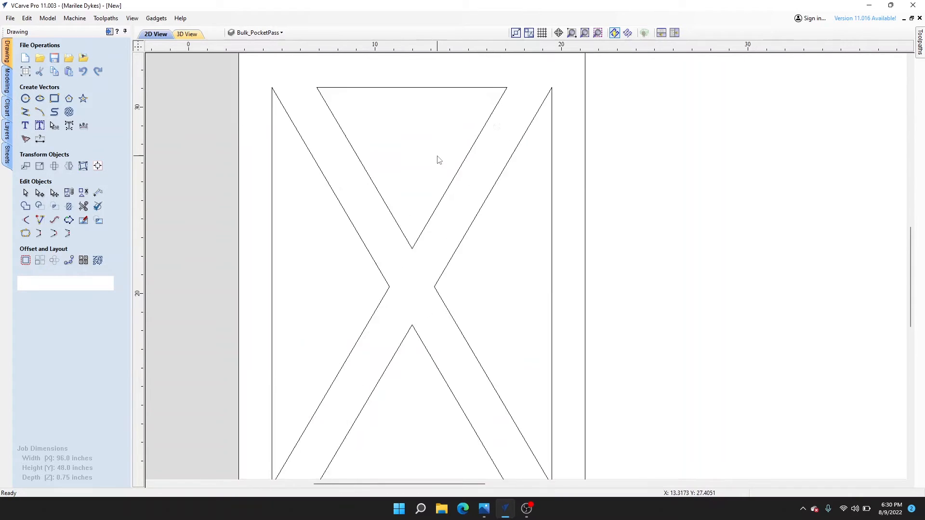
- Turn on the snap grid and start a polyline along the upper triangle, from its lower vertex to its upper-right corner
middle_drag(440, 153, 405, 231)
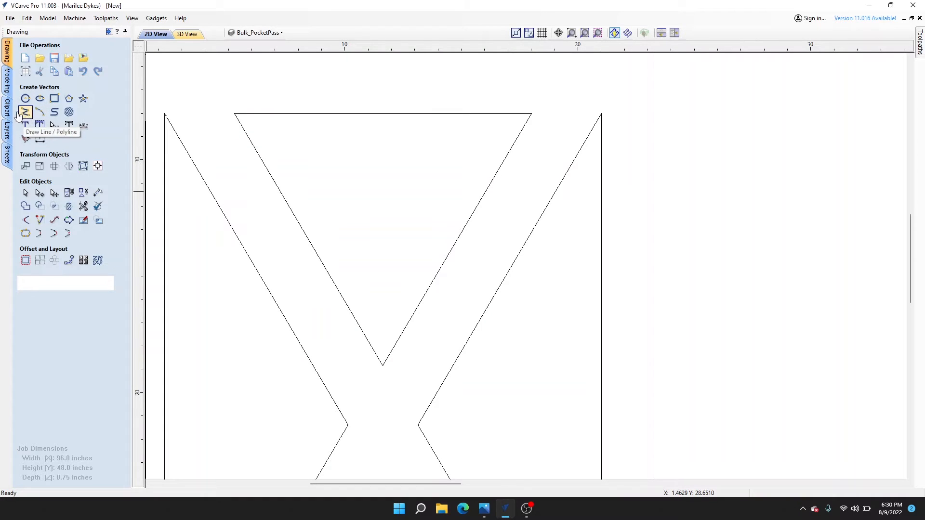
middle_drag(334, 143, 365, 119)
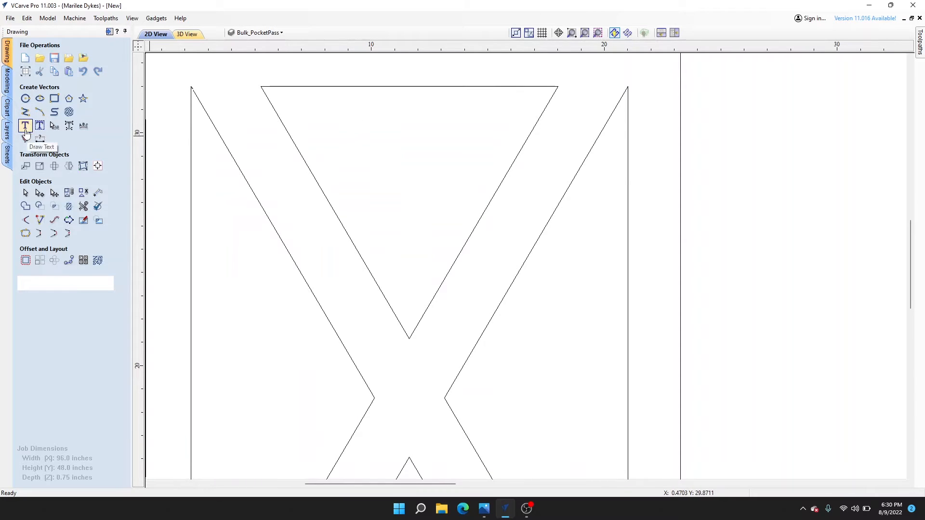
click(25, 111)
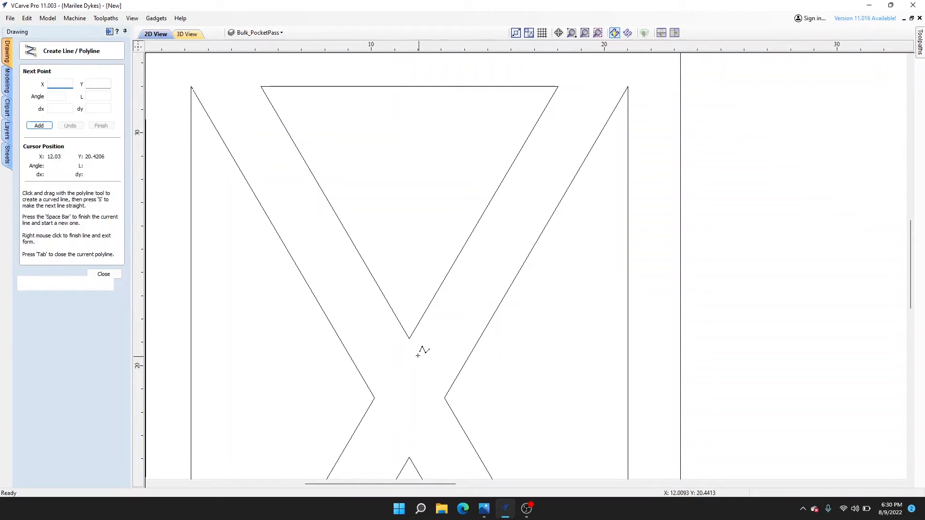
click(628, 88)
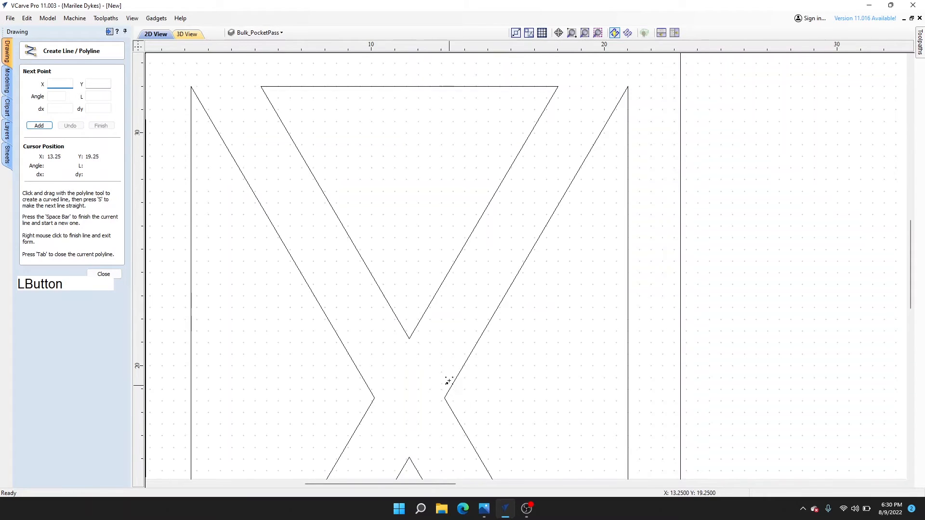
scroll(420, 354, up, 8)
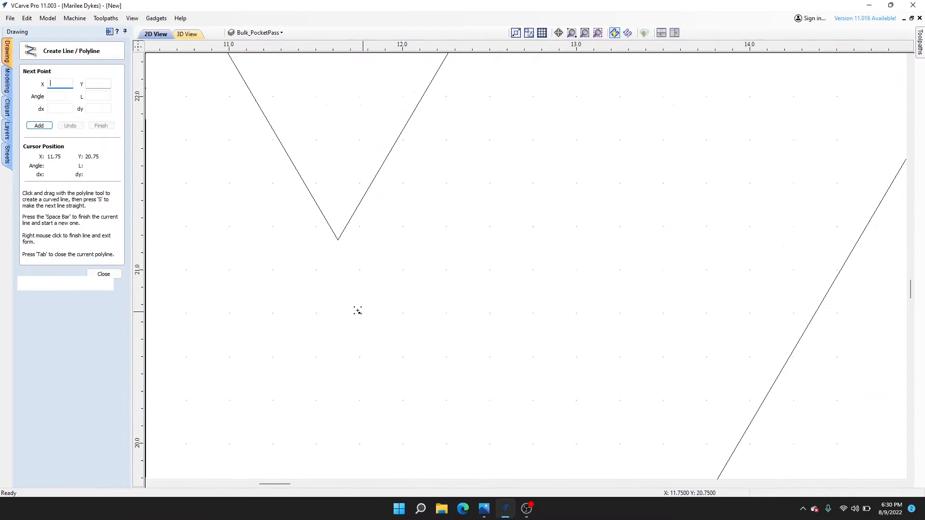
click(334, 240)
scroll(335, 241, down, 6)
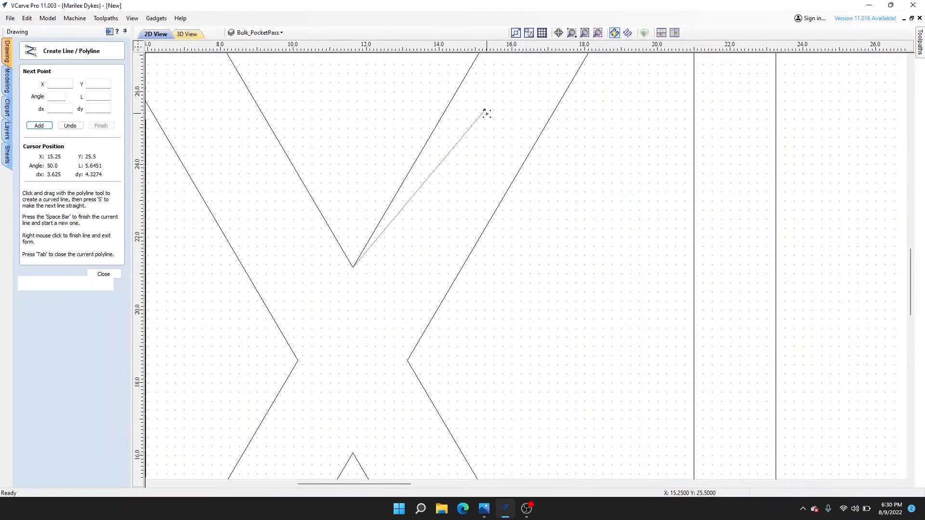
middle_drag(486, 112, 425, 386)
click(525, 130)
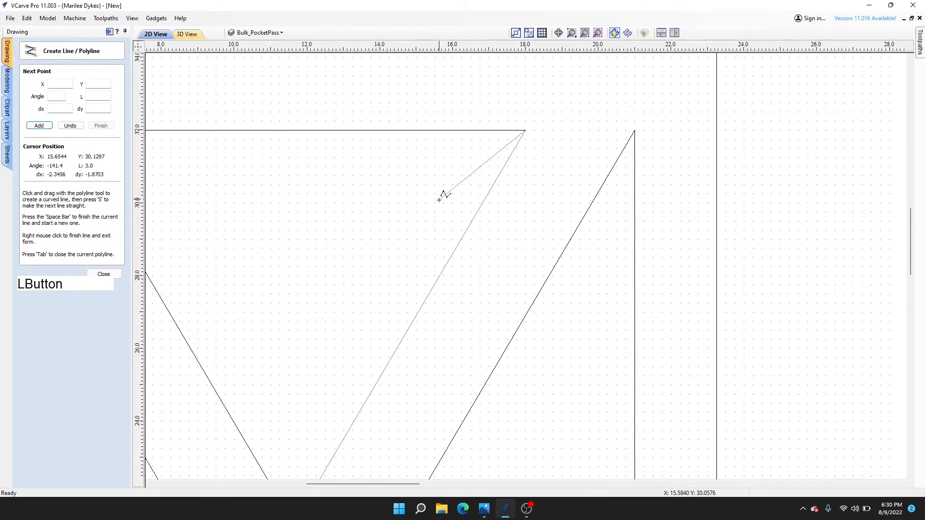
- Continue the polyline along the upper triangle's top edge to its left corner and close it at the lower vertex
scroll(320, 211, down, 3)
middle_drag(320, 211, 474, 202)
scroll(399, 151, up, 5)
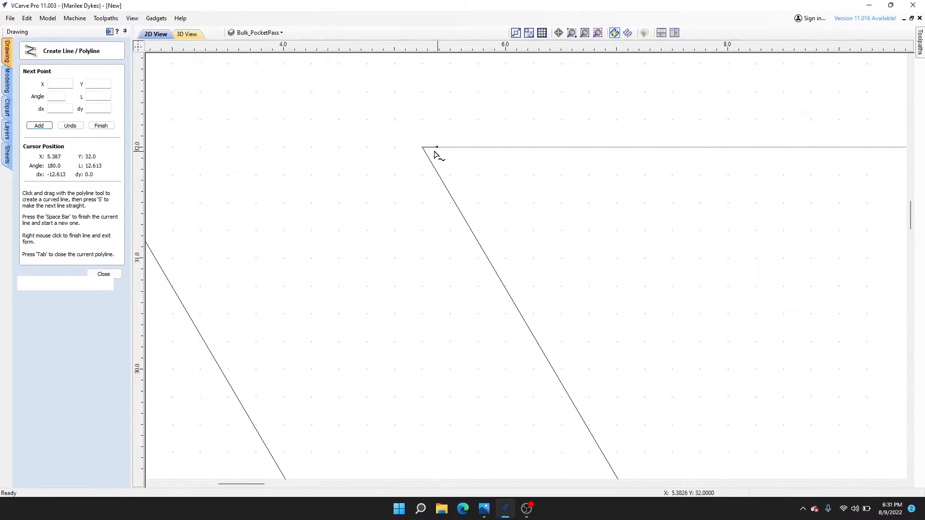
click(423, 147)
scroll(446, 224, down, 5)
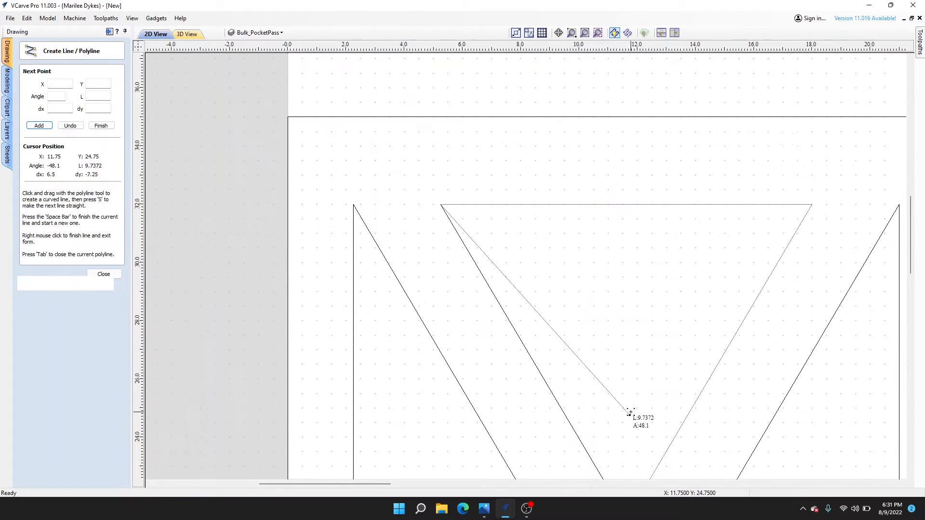
middle_drag(630, 413, 423, 166)
scroll(423, 243, up, 8)
middle_drag(434, 374, 413, 280)
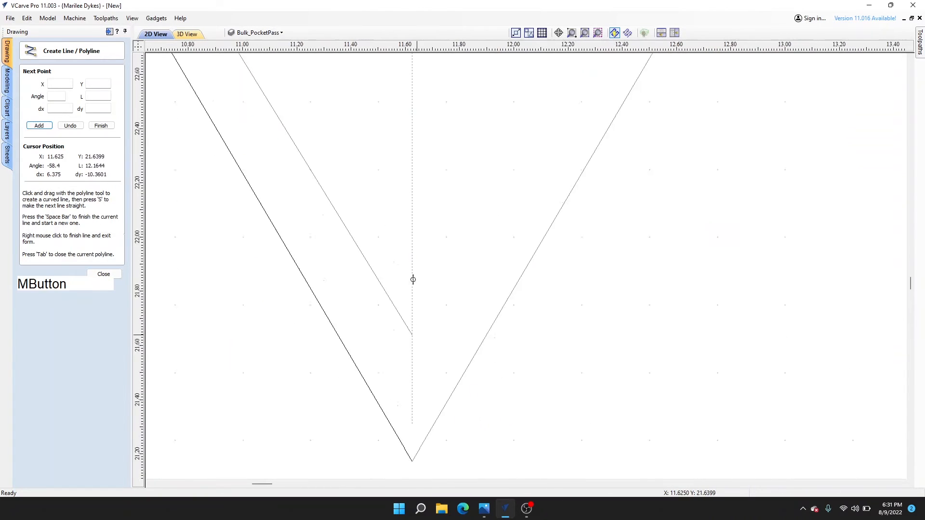
scroll(413, 280, up, 1)
click(411, 379)
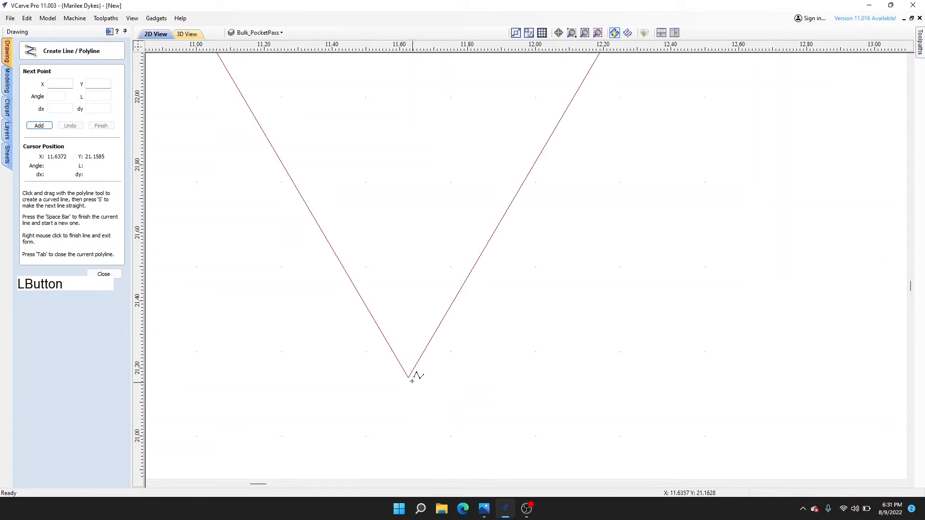
key(Escape)
- Trace the right-hand triangle beside the X brace with a closed polyline snapped to its corners
scroll(514, 345, down, 10)
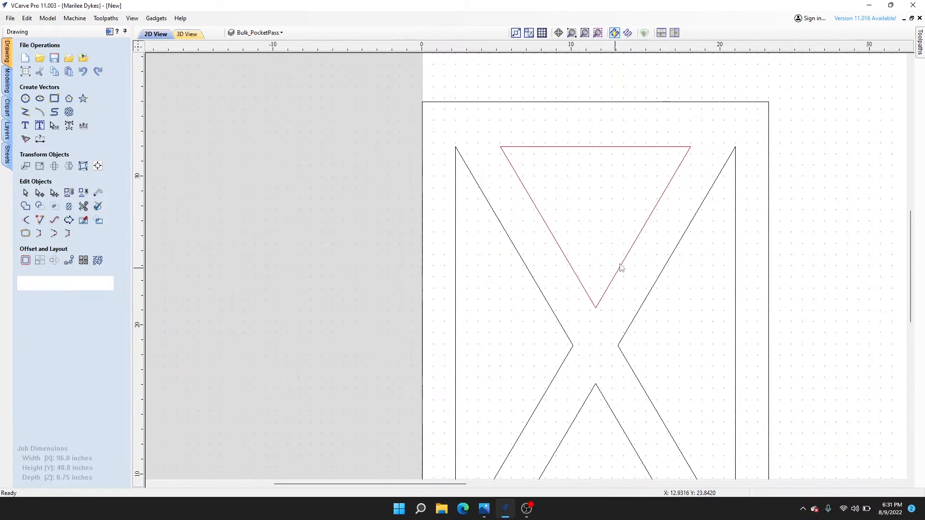
scroll(621, 268, up, 3)
scroll(652, 259, down, 2)
scroll(640, 262, up, 2)
mouse_move(673, 242)
middle_down()
mouse_move(589, 325)
mouse_move(589, 299)
middle_up()
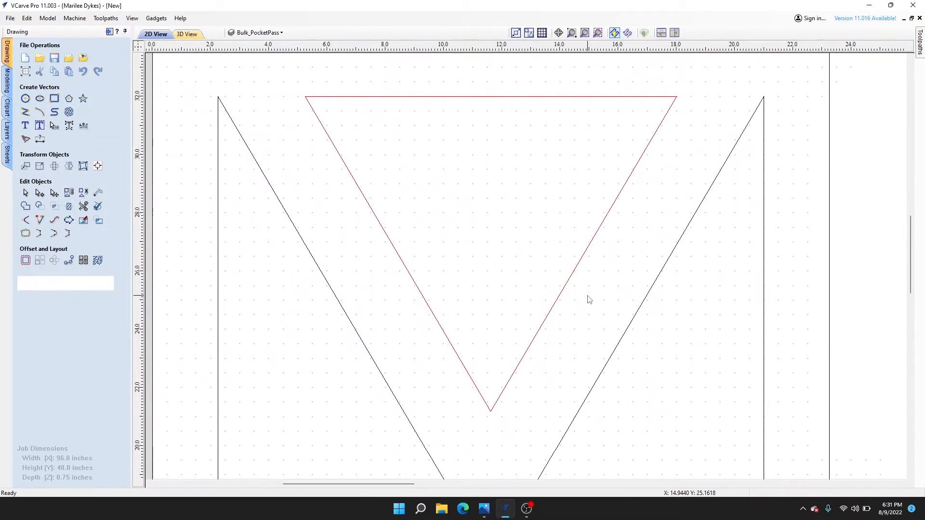
click(26, 112)
click(763, 96)
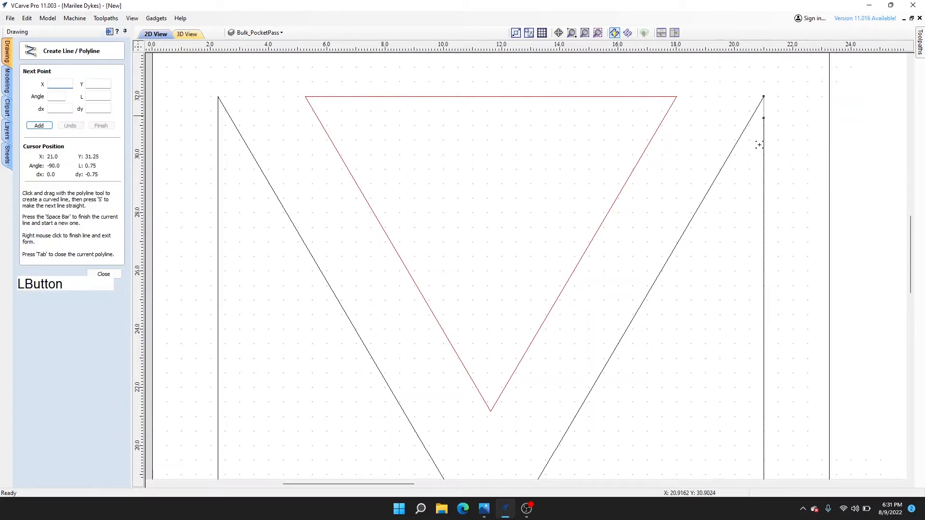
click(472, 261)
click(606, 393)
scroll(605, 392, down, 2)
click(595, 130)
key(Escape)
- Trace the lower triangle below the X brace with a closed polyline through its three corners
middle_drag(482, 448, 565, 111)
click(25, 112)
click(502, 88)
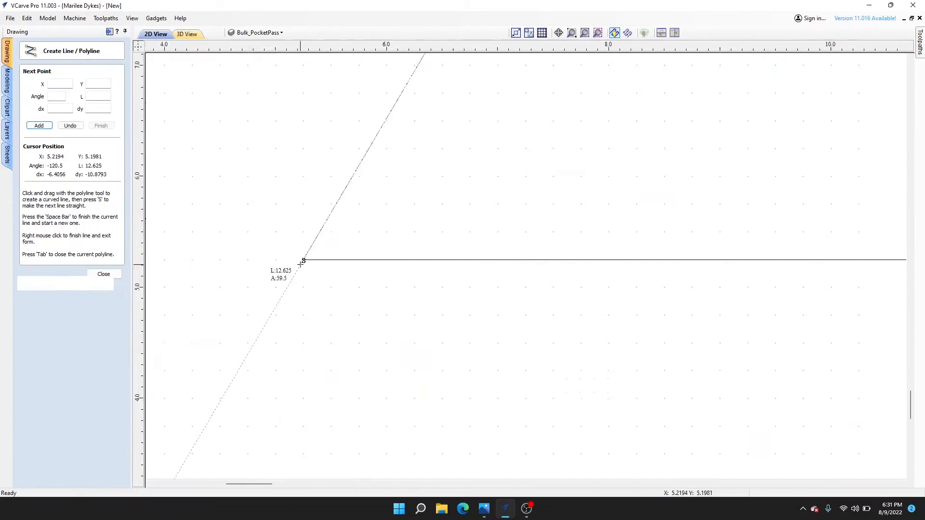
click(304, 260)
click(660, 386)
click(475, 165)
scroll(475, 166, down, 3)
- Trace the left-hand triangle beside the X brace with a closed polyline, and turn off the snap grid
click(26, 112)
click(419, 369)
middle_drag(581, 79, 375, 419)
click(500, 225)
middle_drag(337, 86, 606, 463)
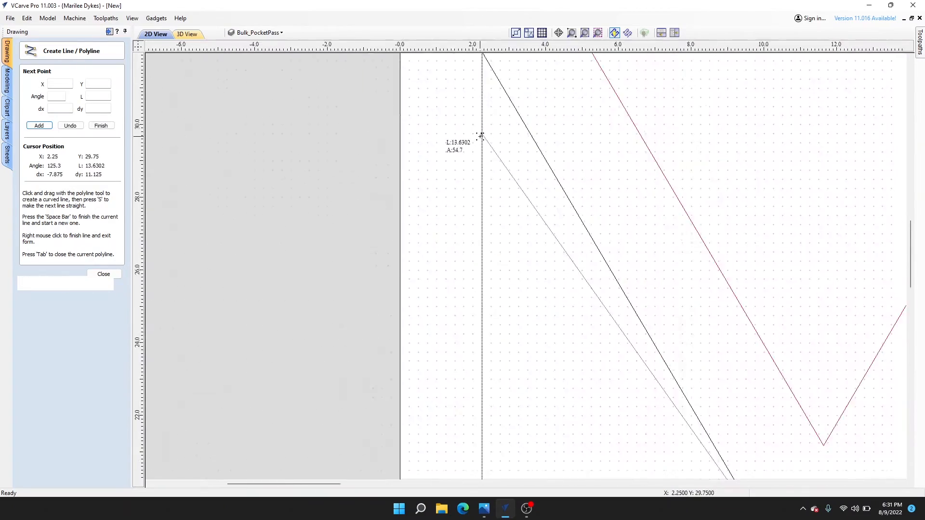
click(481, 137)
scroll(482, 136, down, 5)
scroll(439, 414, up, 5)
click(386, 305)
key(Escape)
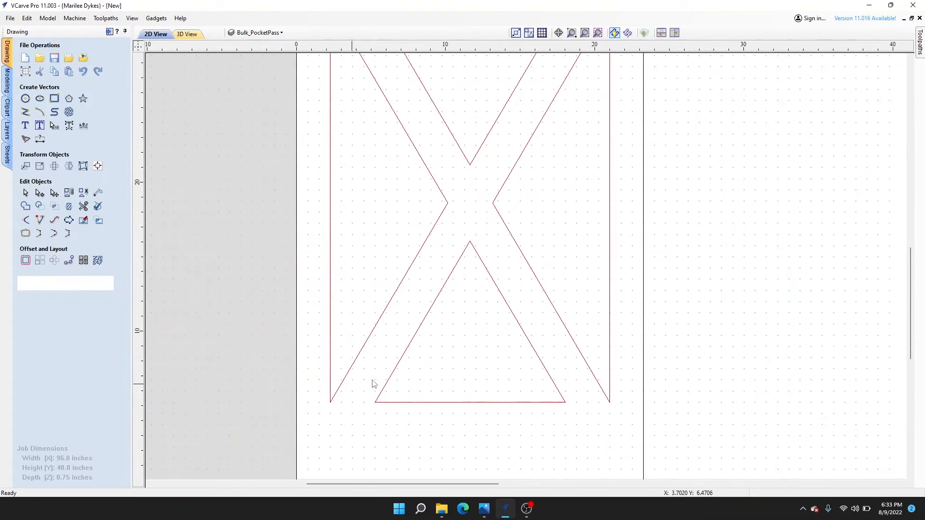
middle_drag(524, 261, 482, 337)
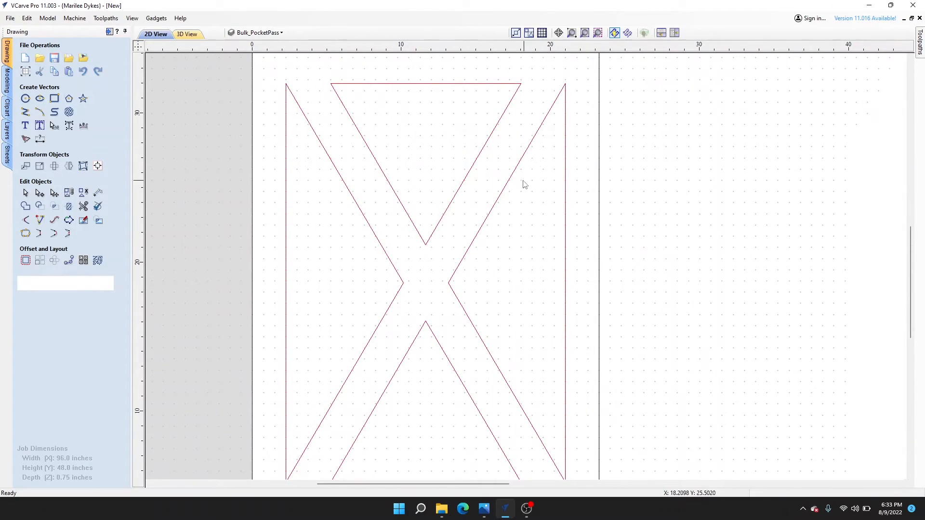
click(542, 32)
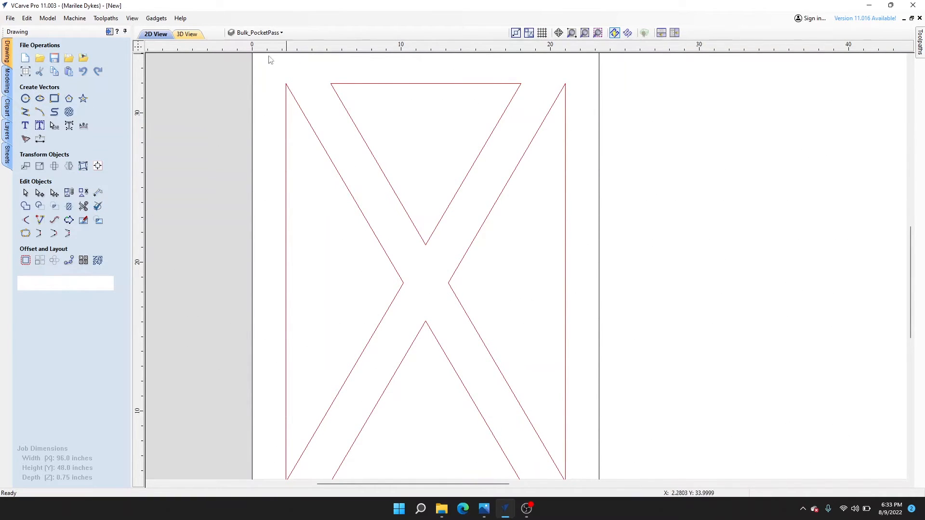
- Round all three corners of the upper triangle with normal fillets of 1.25 inches radius
click(25, 221)
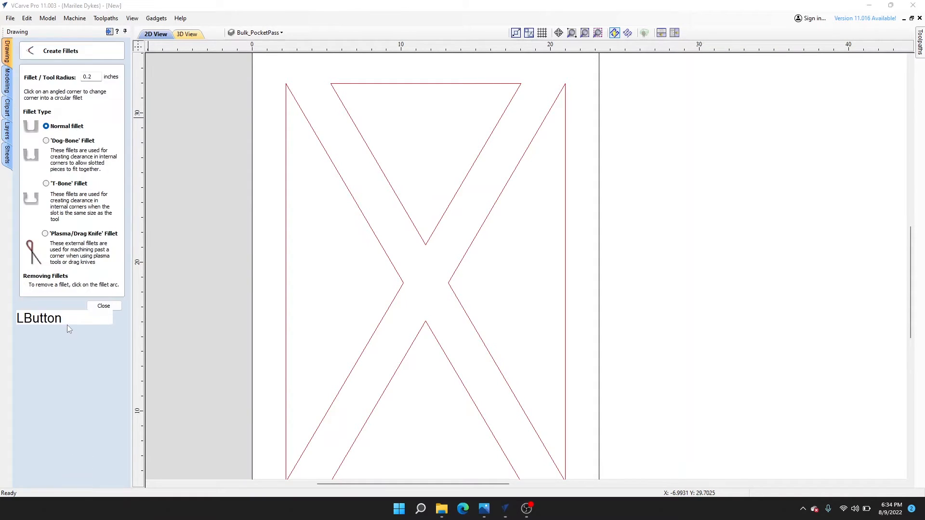
click(100, 80)
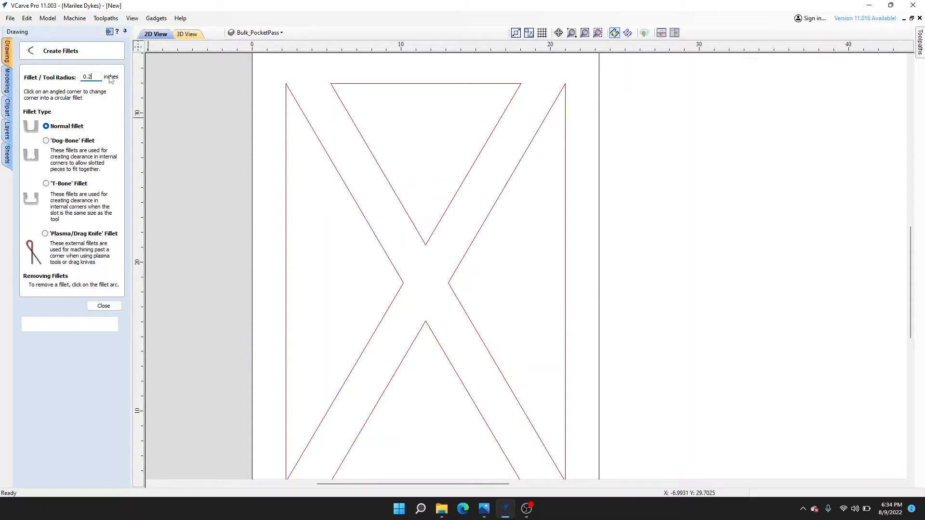
key(BackSpace)
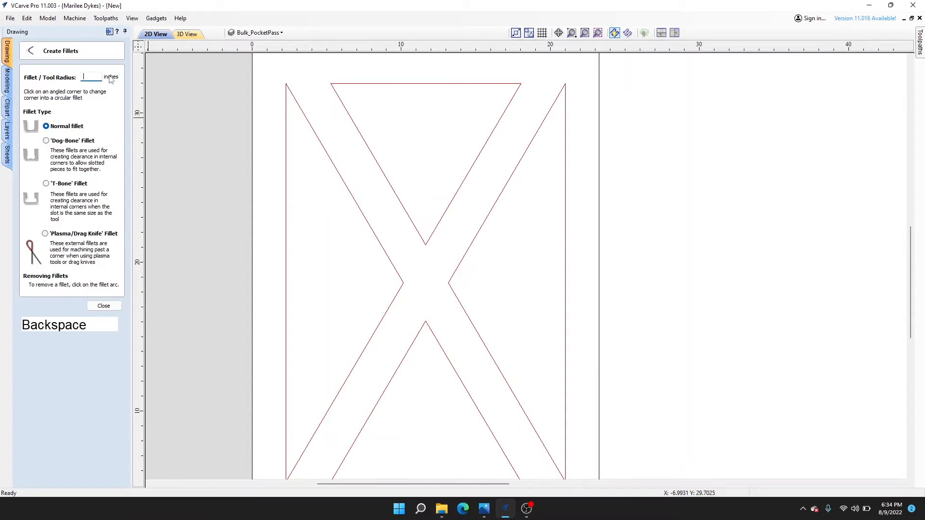
text(1)
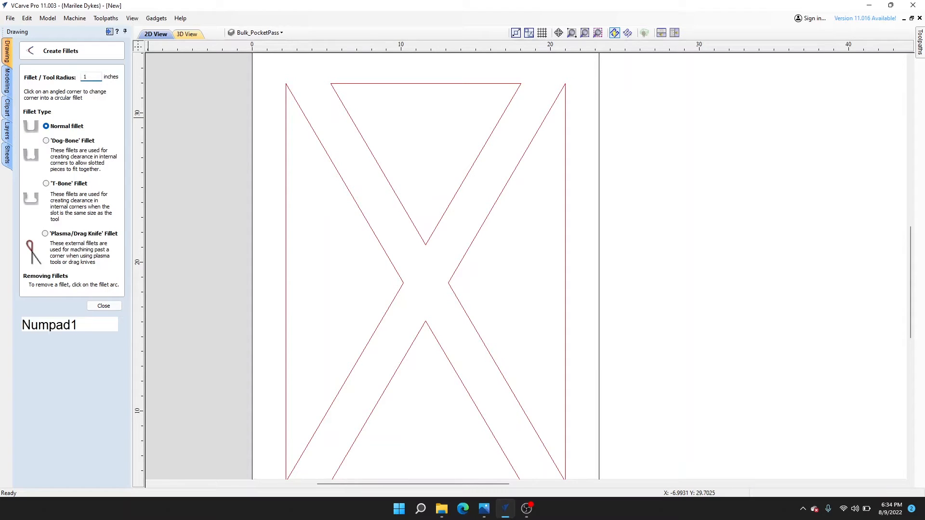
text(.25)
scroll(277, 92, up, 3)
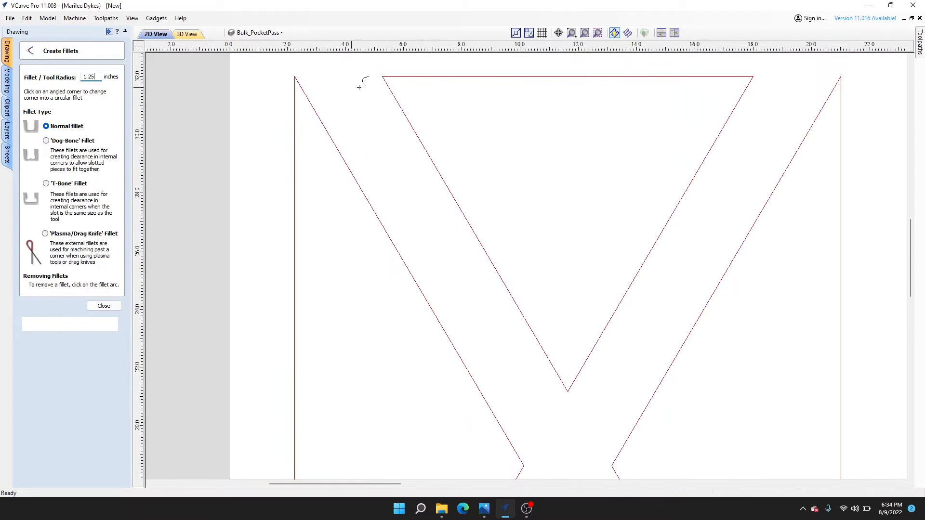
click(385, 75)
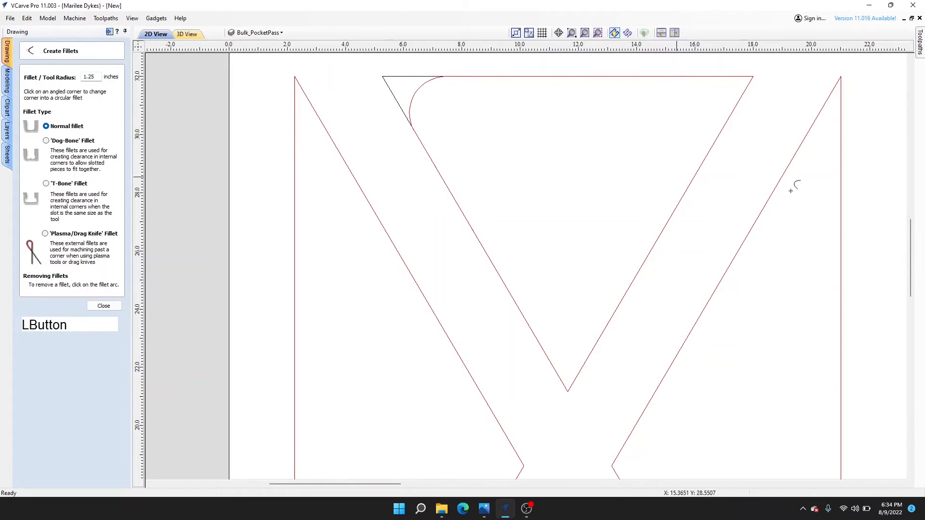
click(750, 79)
click(568, 389)
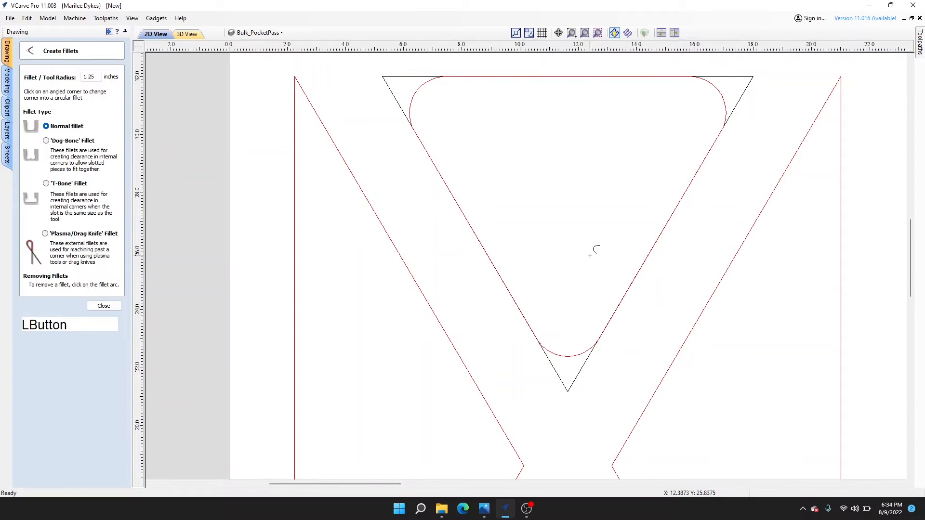
- Round the three corners of the right-hand triangle with the same 1.25 inch normal fillets
middle_drag(590, 256, 506, 315)
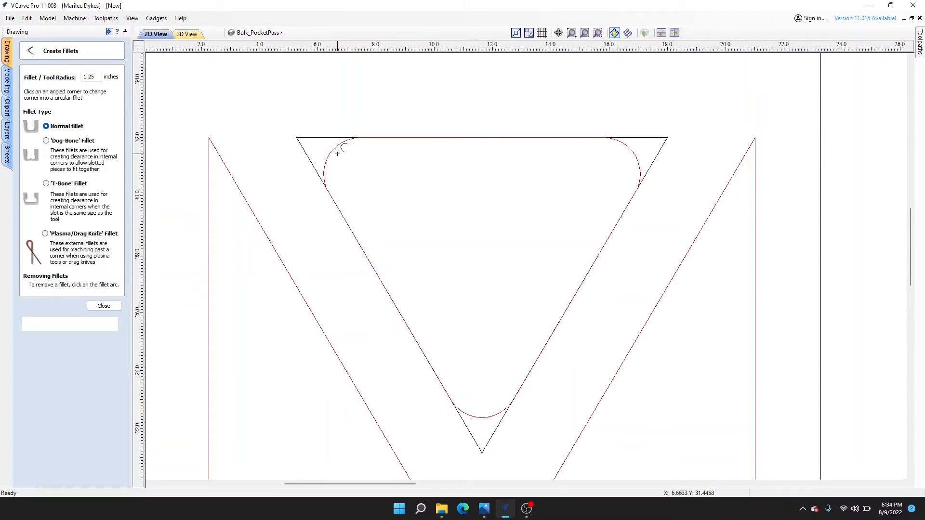
click(754, 138)
scroll(755, 258, down, 5)
middle_drag(714, 316, 656, 240)
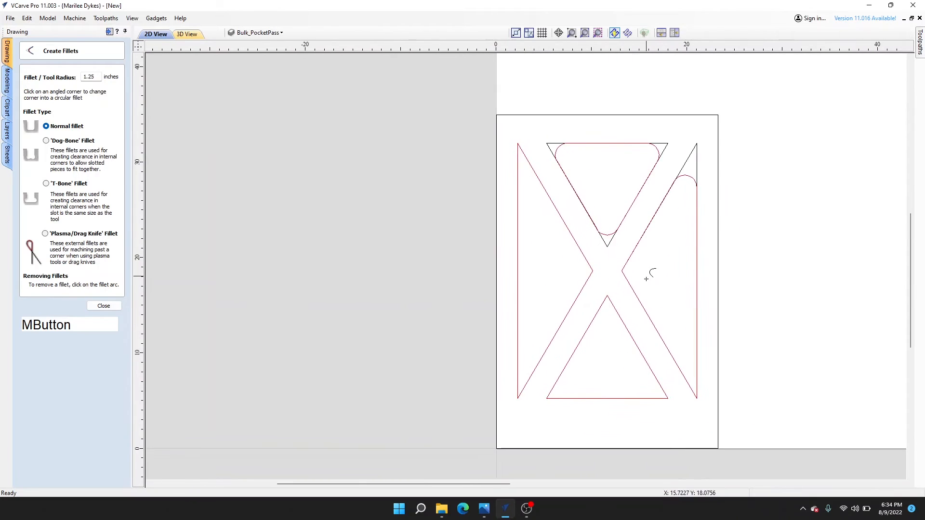
scroll(646, 279, up, 5)
click(570, 244)
scroll(570, 244, down, 4)
click(591, 385)
- Apply the 1.25 inch normal fillets to the corners of the lower and left-hand triangles, and finish filleting
click(482, 385)
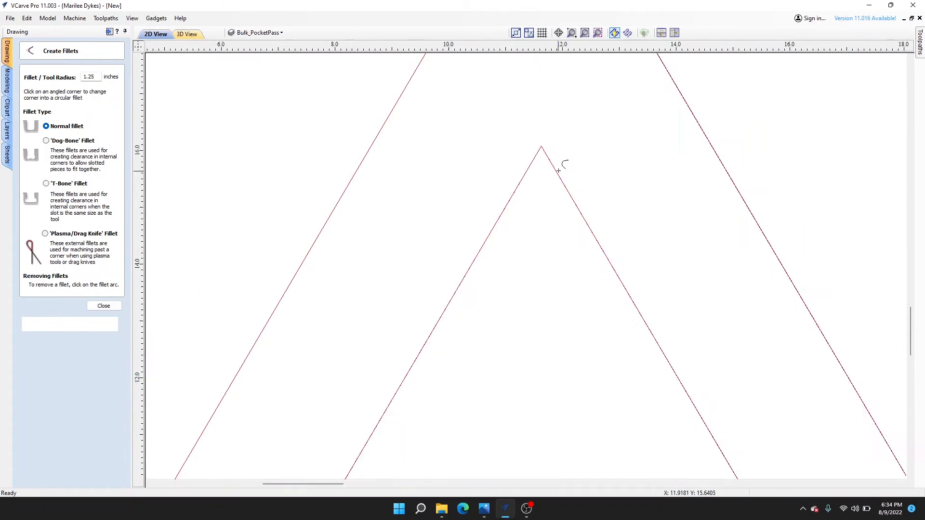
click(541, 147)
scroll(549, 159, down, 3)
click(547, 221)
scroll(626, 272, down, 3)
click(103, 306)
mouse_move(603, 392)
middle_down()
mouse_move(423, 323)
mouse_move(426, 303)
middle_up()
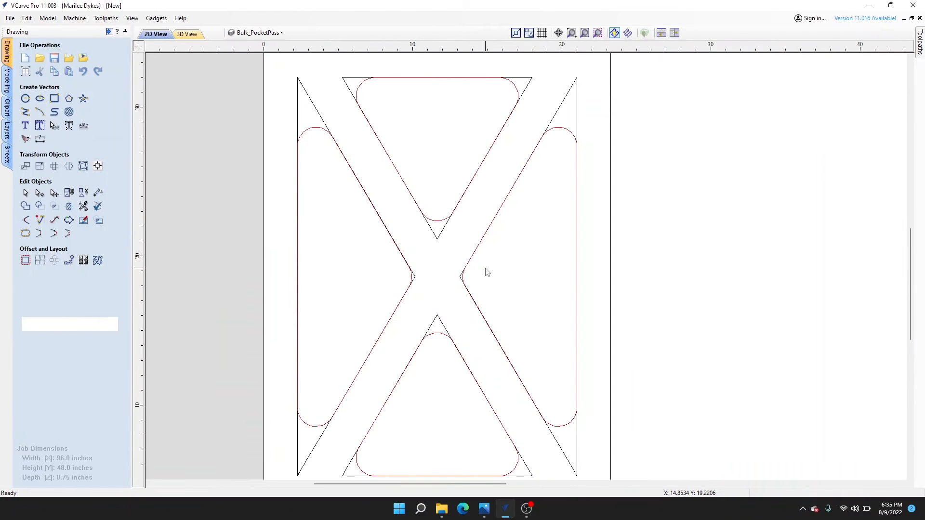
- Lock the Bulk_PocketPass layer and check its lock state in the layer list
scroll(486, 272, down, 1)
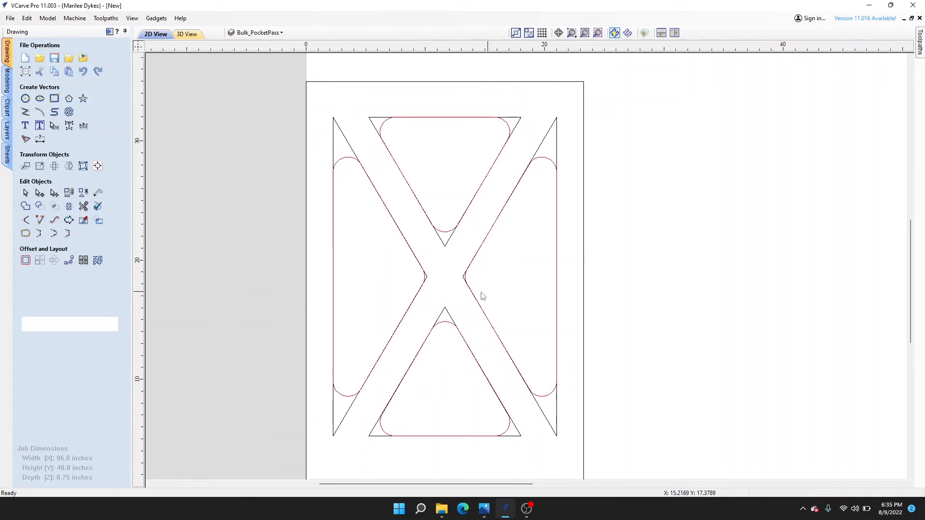
scroll(479, 292, down, 1)
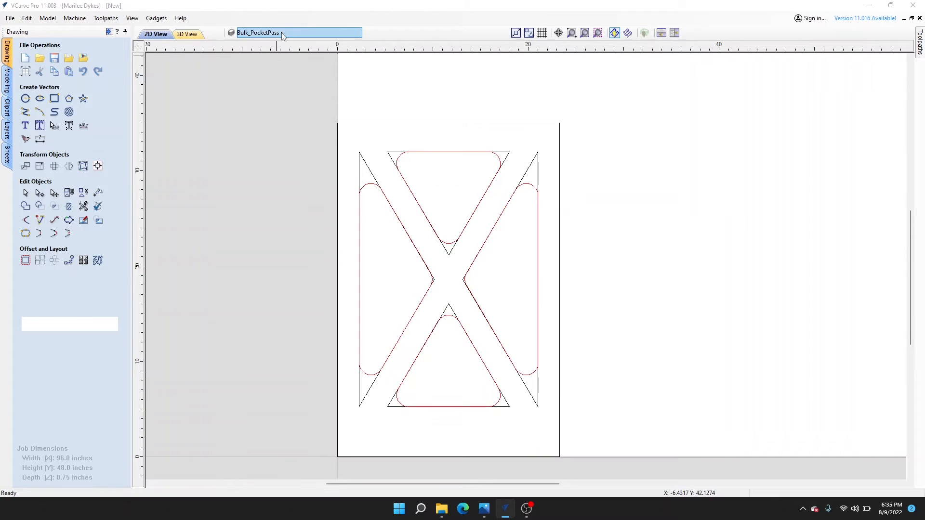
click(259, 33)
right_click(344, 66)
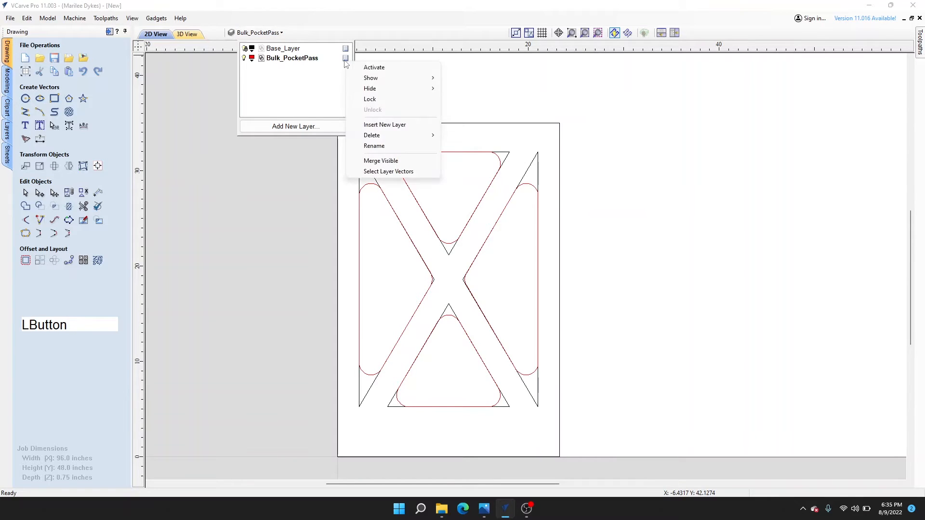
click(392, 100)
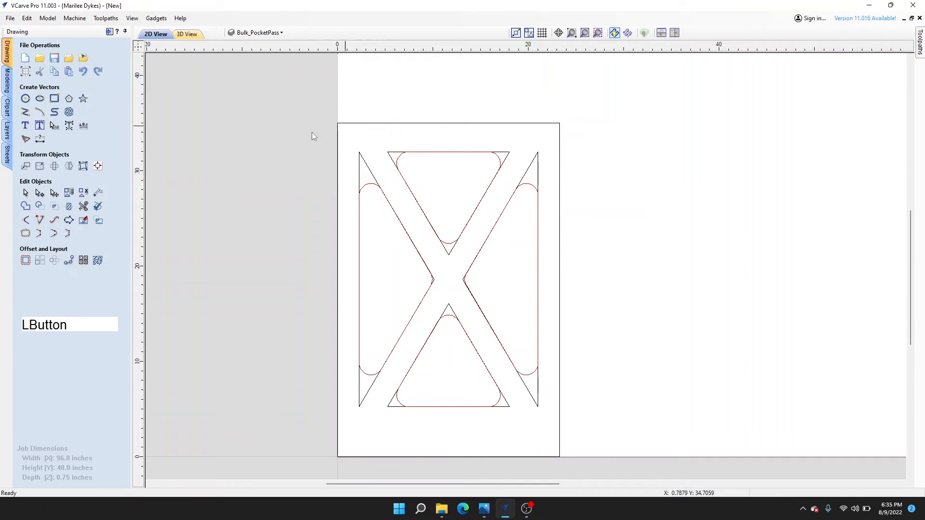
click(267, 33)
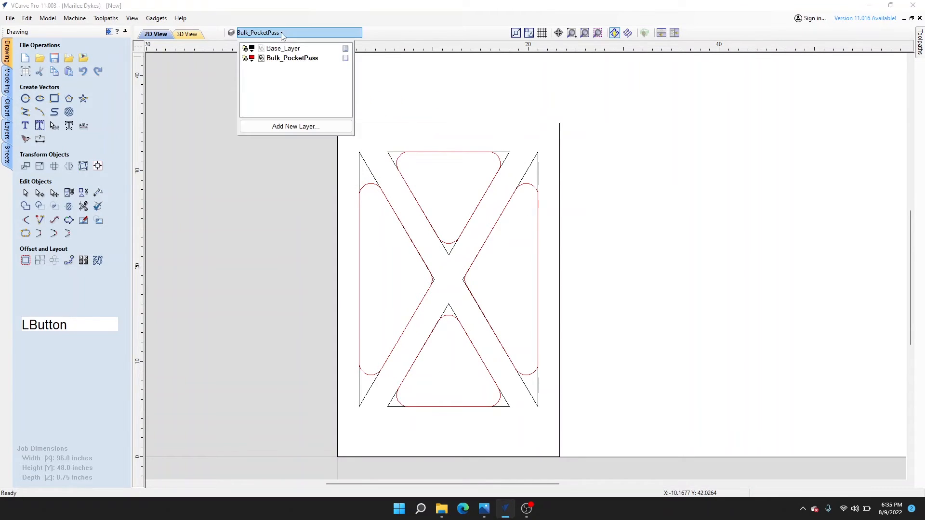
- Add a new layer named 1/2 Pocket_Pass and set its colour to cyan
click(293, 128)
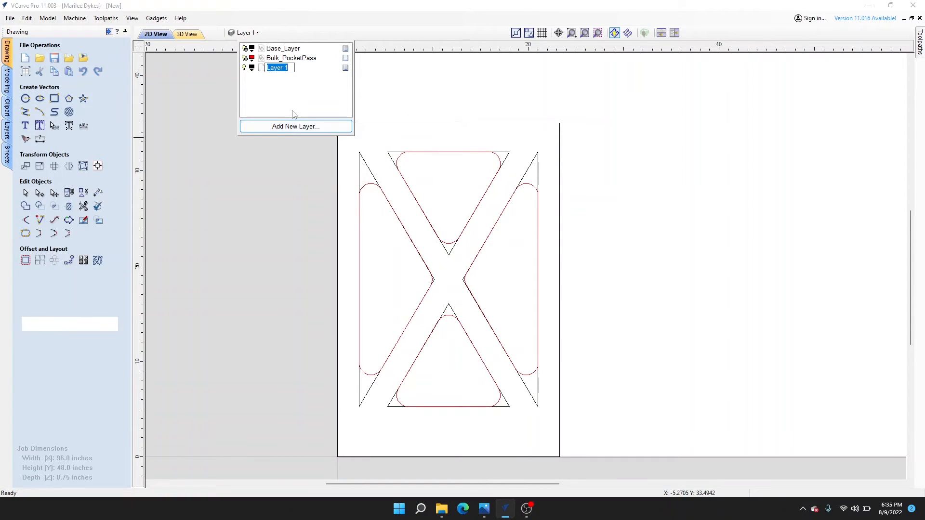
text(1)
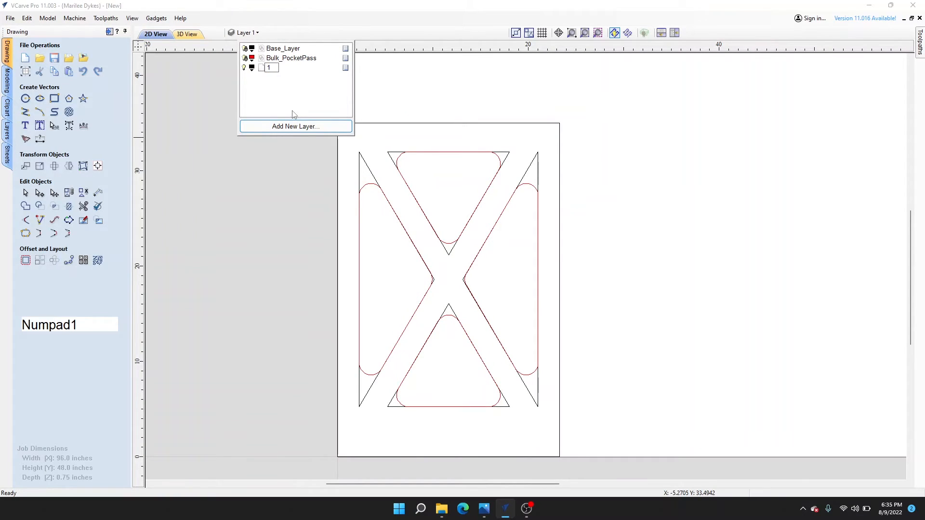
text(/2 Pocket)
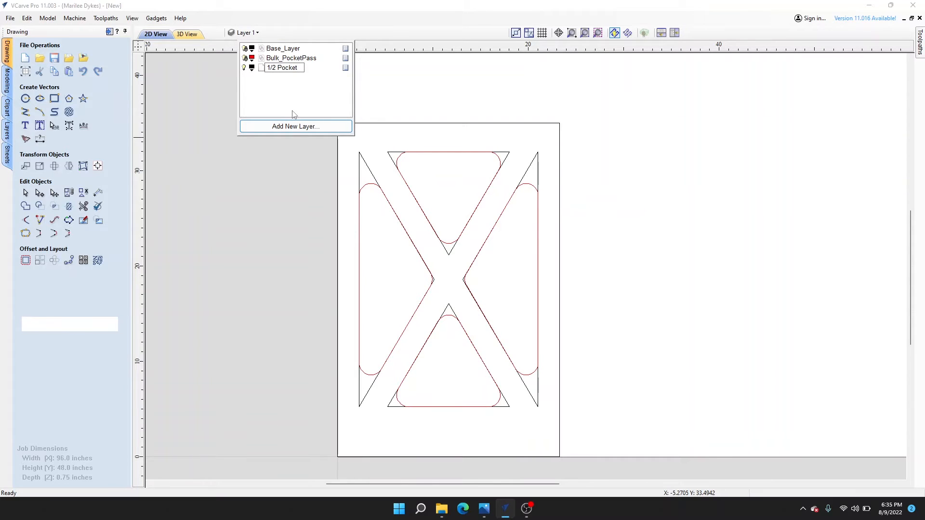
text(_Pass)
click(255, 70)
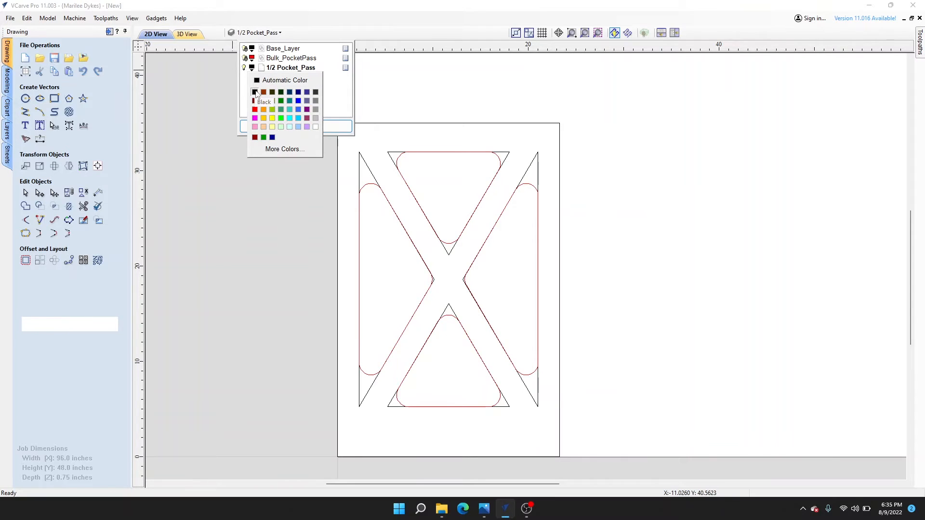
click(289, 118)
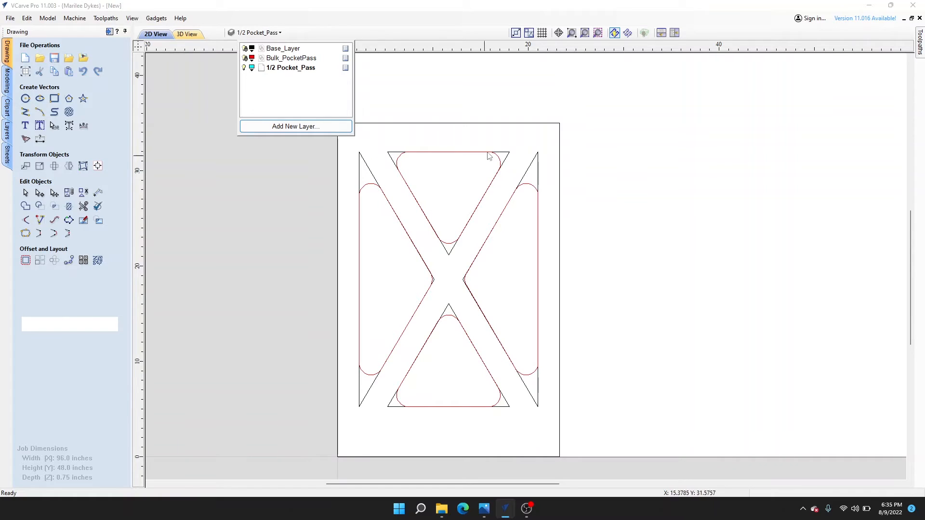
click(239, 184)
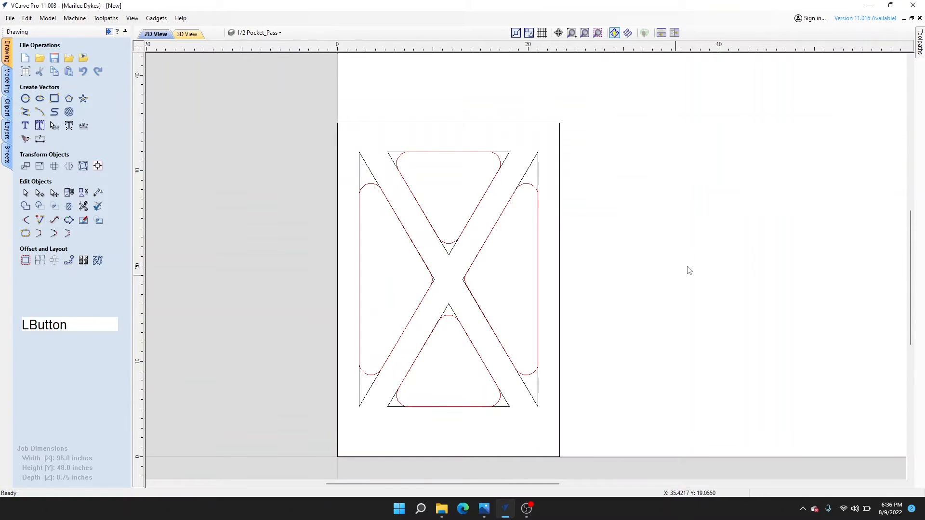
- Turn on the snap grid in the 2D view for tracing the upper triangle's corners
middle_drag(689, 270, 634, 237)
scroll(234, 106, up, 5)
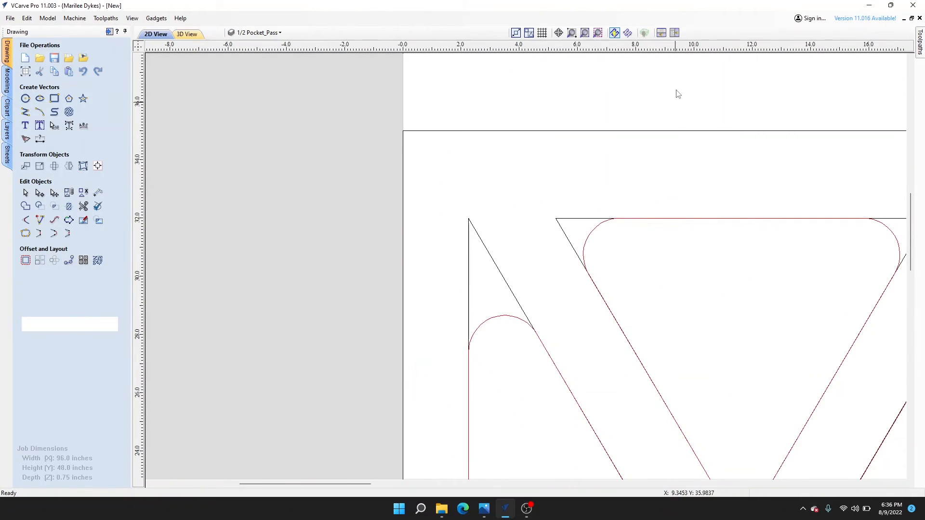
middle_drag(691, 197, 446, 141)
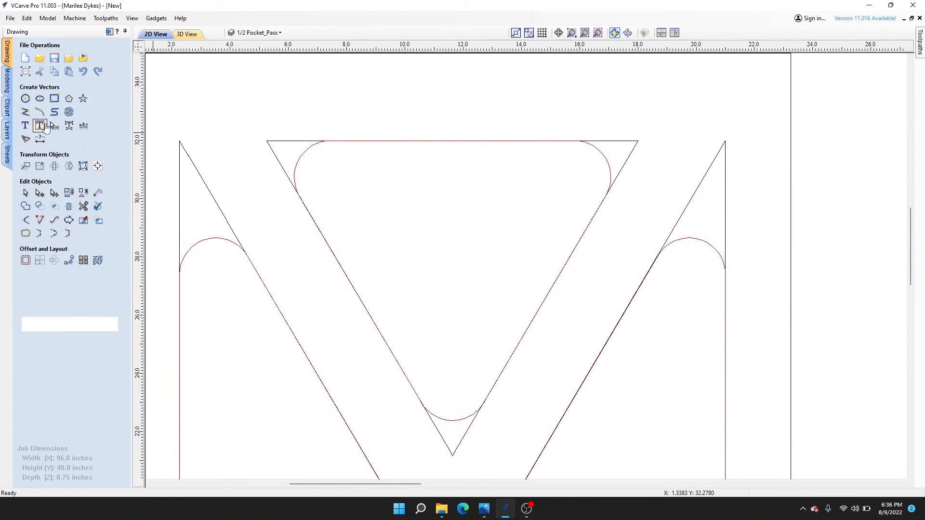
scroll(255, 145, up, 8)
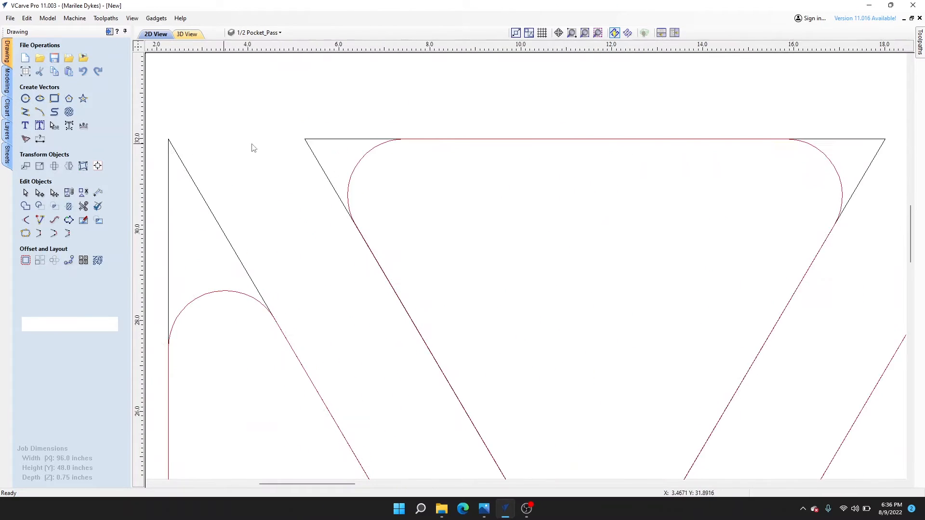
click(542, 33)
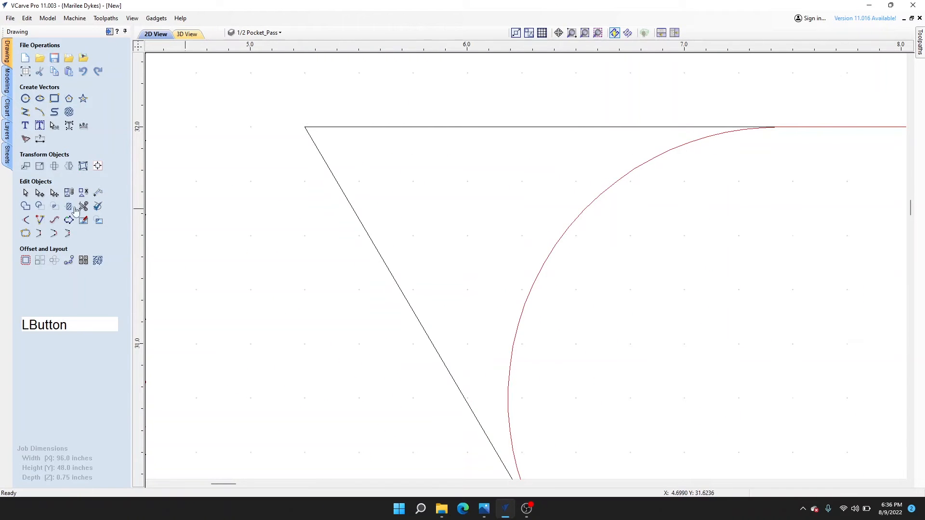
- Draw a closed triangular polyline over the upper triangle's left corner, enclosing the fillet, with a top side about 2.48 inches long
click(25, 112)
click(305, 127)
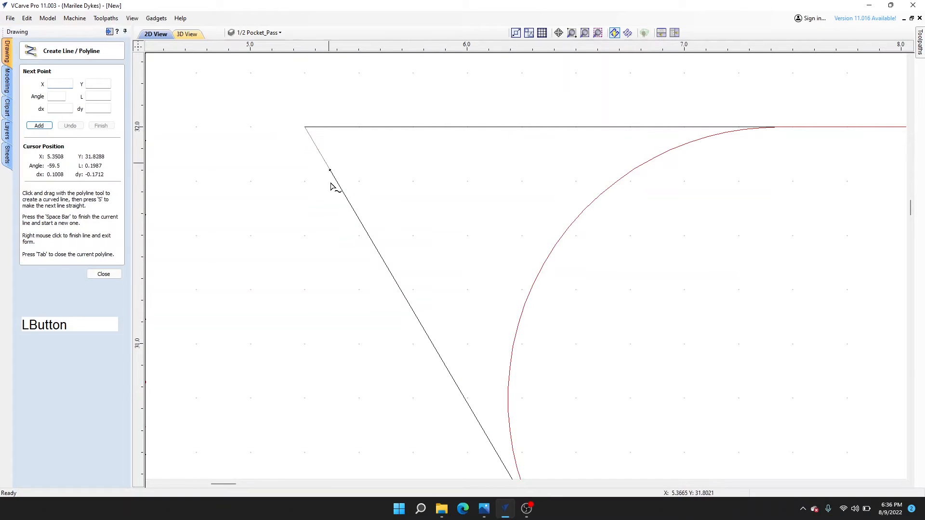
middle_drag(512, 378, 369, 159)
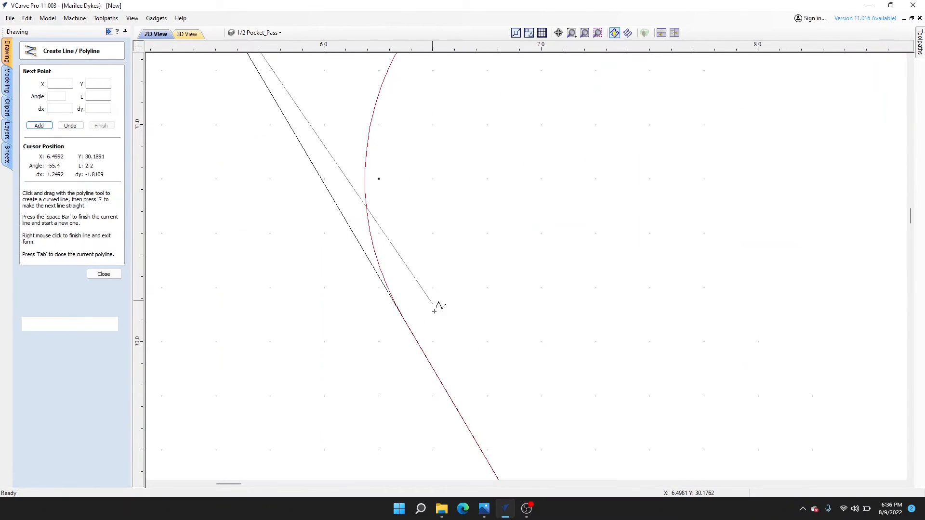
click(424, 356)
scroll(509, 322, down, 5)
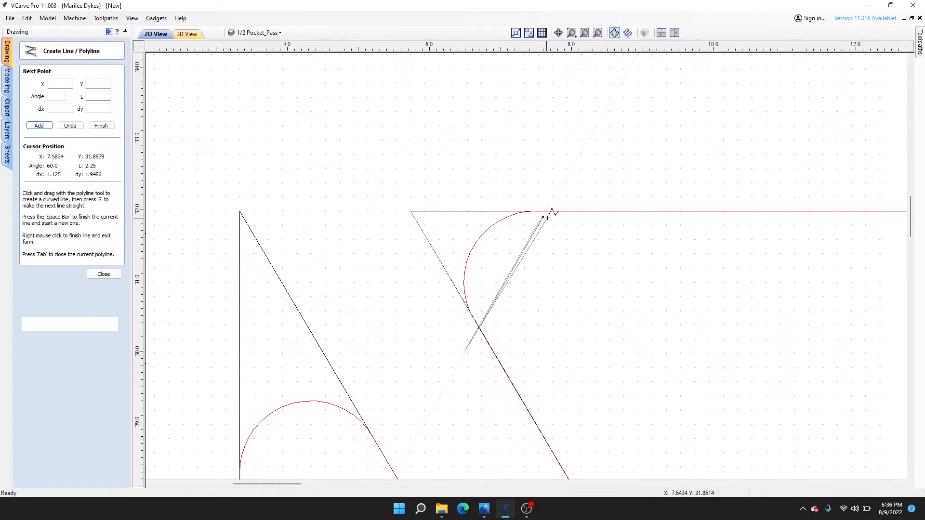
scroll(554, 217, up, 5)
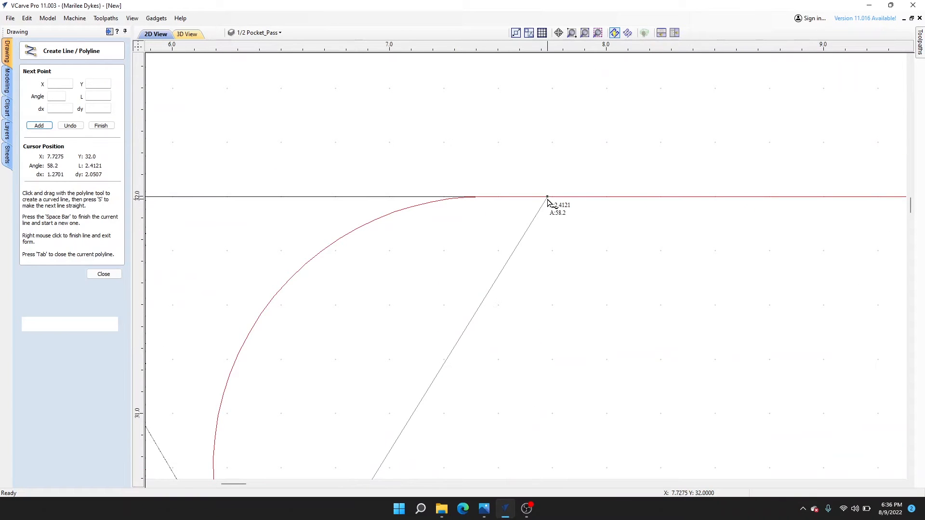
click(548, 199)
scroll(402, 254, down, 4)
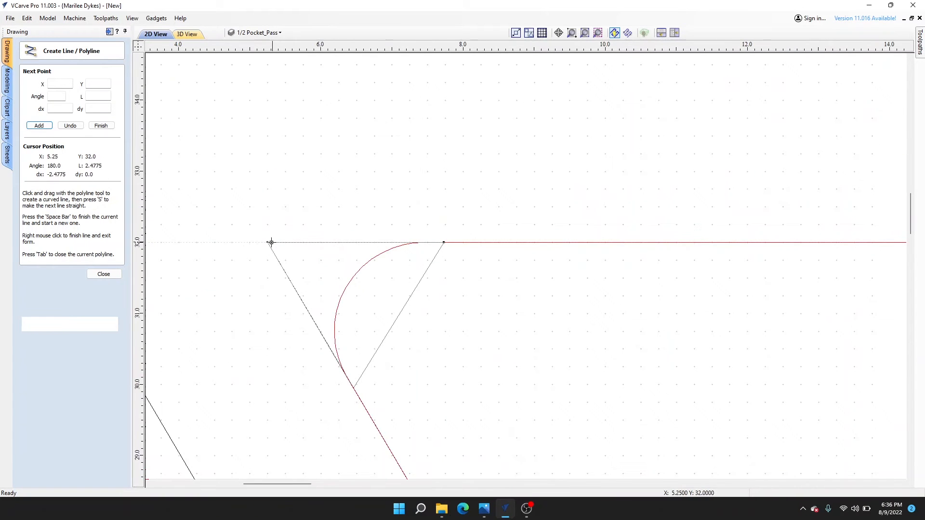
click(269, 244)
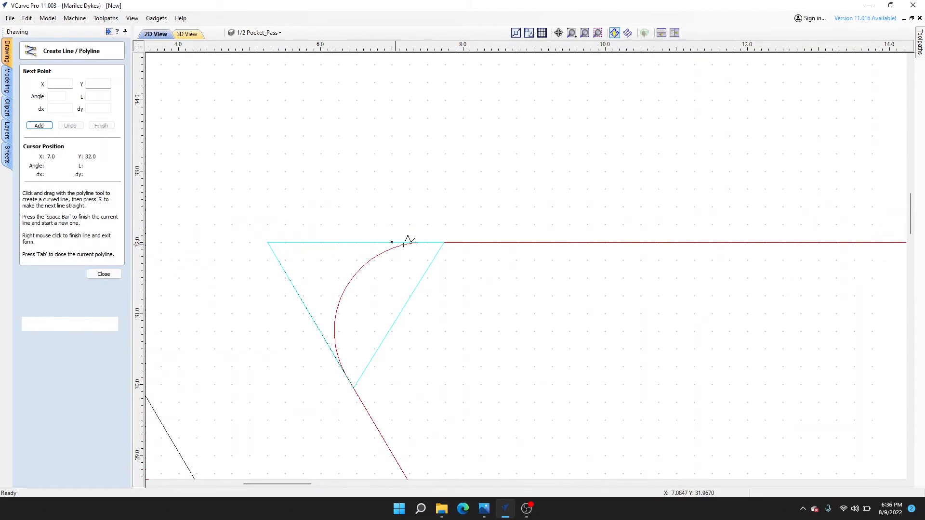
middle_click(454, 307)
middle_drag(455, 307, 475, 299)
scroll(352, 232, up, 3)
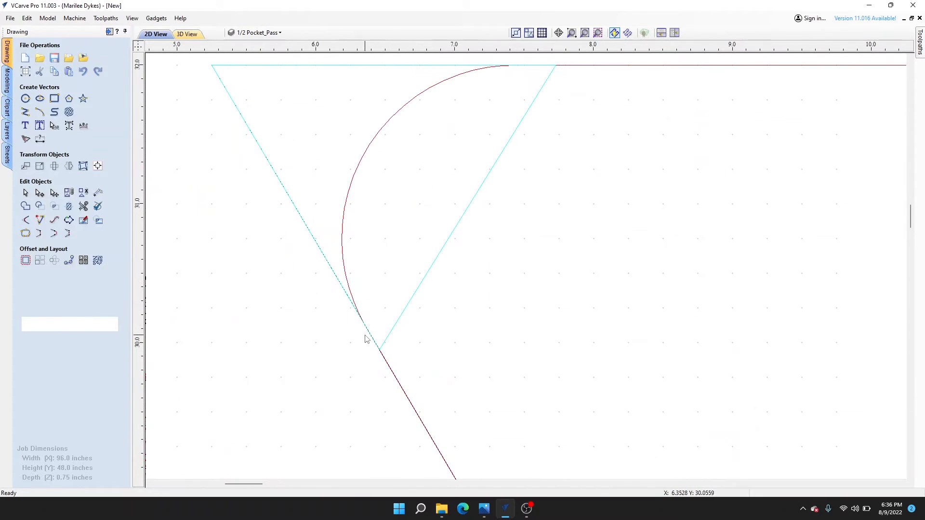
middle_drag(365, 339, 450, 279)
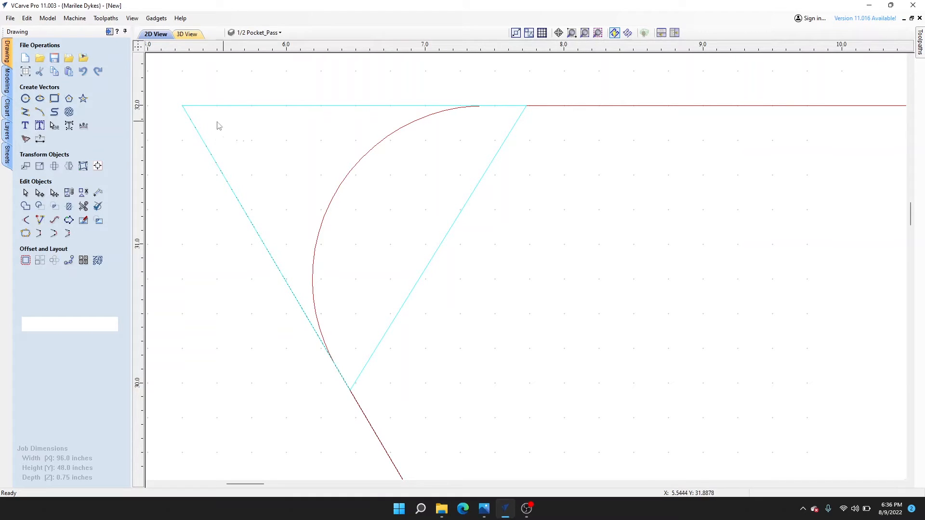
- Draw a matching closed triangular polyline around the fillet at the upper triangle's right corner
scroll(642, 300, down, 4)
mouse_move(654, 302)
middle_down()
mouse_move(432, 230)
mouse_move(439, 235)
middle_up()
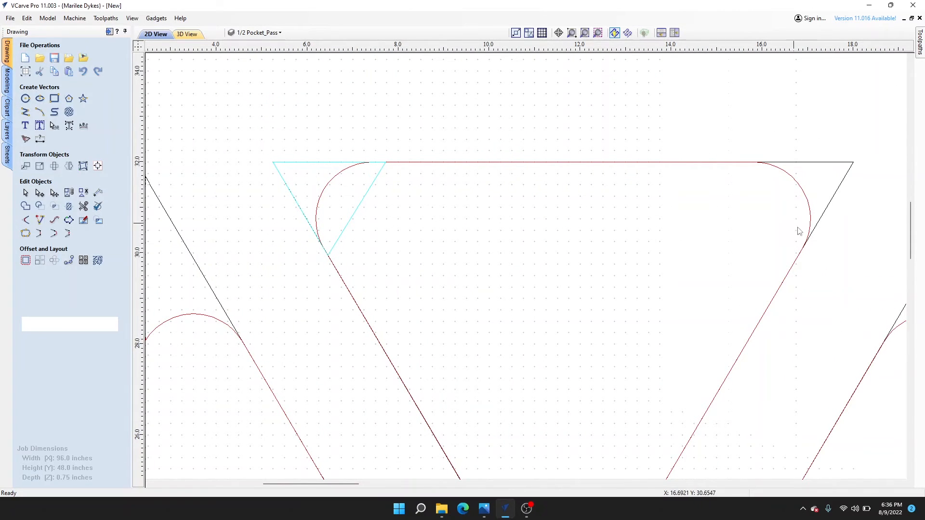
scroll(797, 236, down, 3)
middle_drag(795, 241, 567, 188)
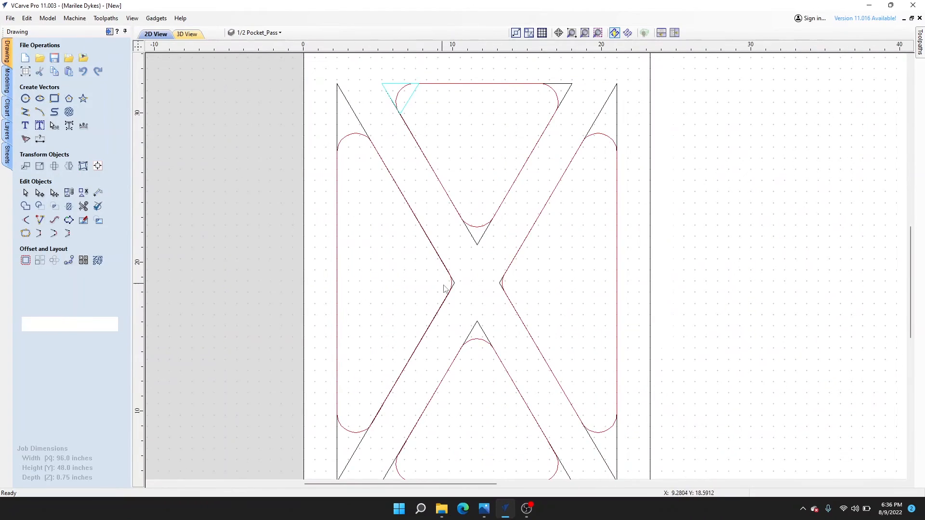
scroll(522, 186, up, 5)
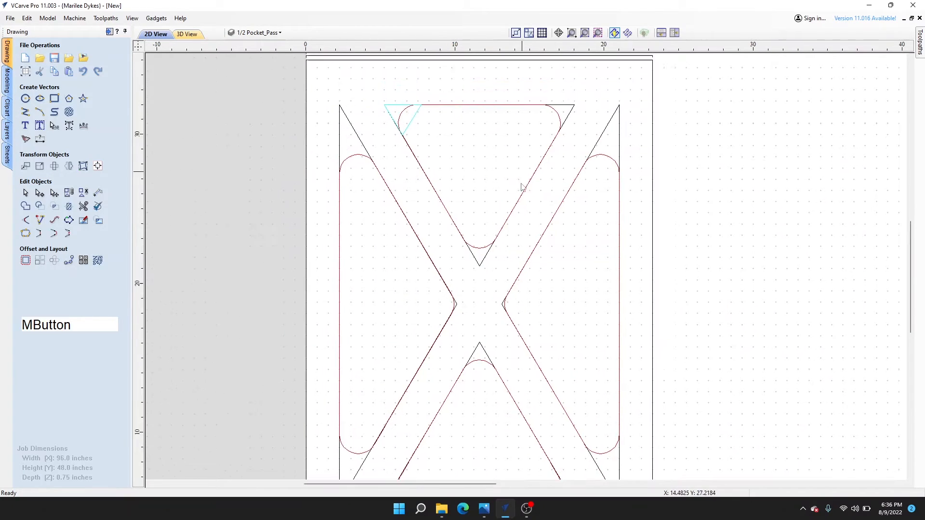
click(555, 192)
scroll(339, 195, down, 5)
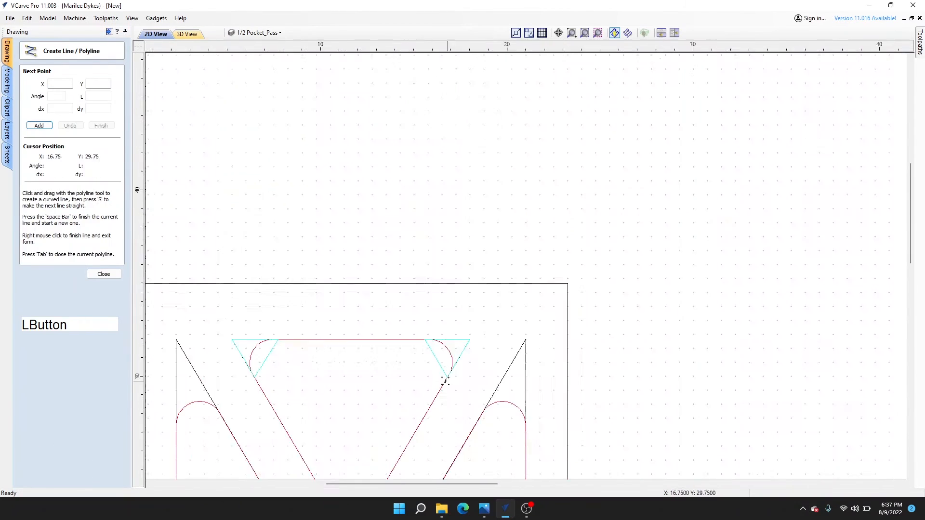
- Outline the upper and lower corners of the right-hand triangle with closed triangular polylines that enclose the fillets
scroll(551, 93, up, 5)
scroll(744, 118, down, 5)
scroll(744, 118, up, 5)
middle_drag(743, 117, 595, 237)
scroll(795, 103, down, 5)
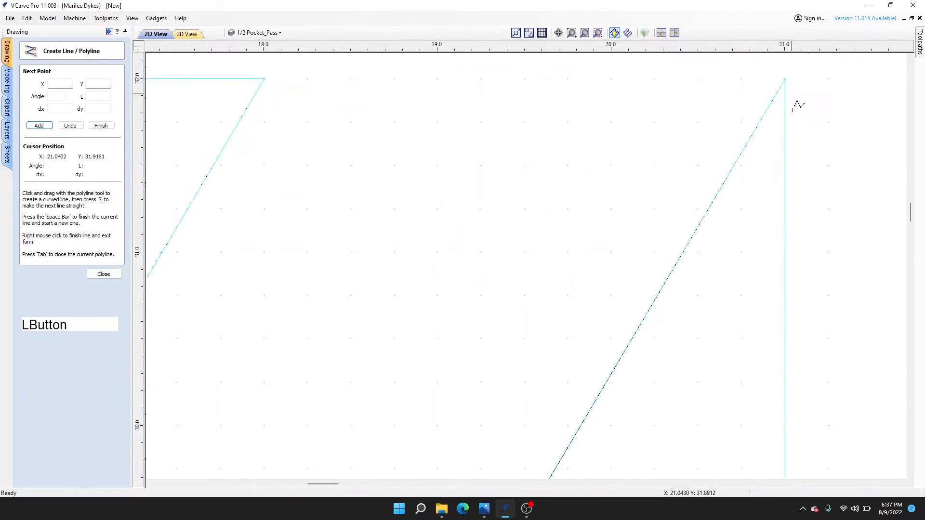
click(648, 258)
click(470, 178)
- Draw a closed triangular polyline over the lower triangle's right corner, starting at X 18, Y 5.25
scroll(445, 403, up, 2)
scroll(368, 410, up, 5)
click(510, 421)
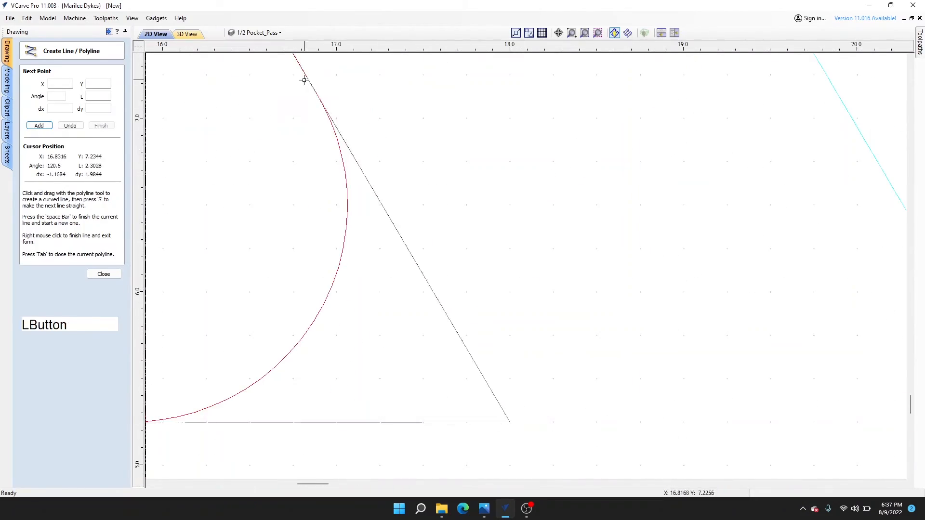
click(304, 79)
click(384, 318)
click(790, 318)
scroll(762, 345, down, 5)
click(253, 258)
click(737, 259)
key(Escape)
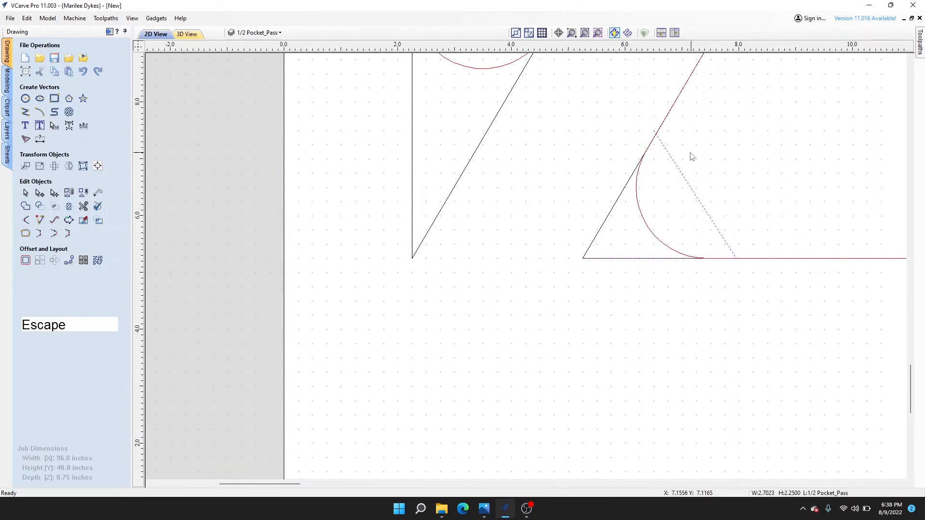
click(24, 124)
scroll(620, 273, up, 5)
click(453, 208)
scroll(506, 233, down, 3)
click(635, 279)
scroll(572, 284, down, 4)
click(512, 135)
scroll(426, 284, up, 5)
click(434, 254)
key(Escape)
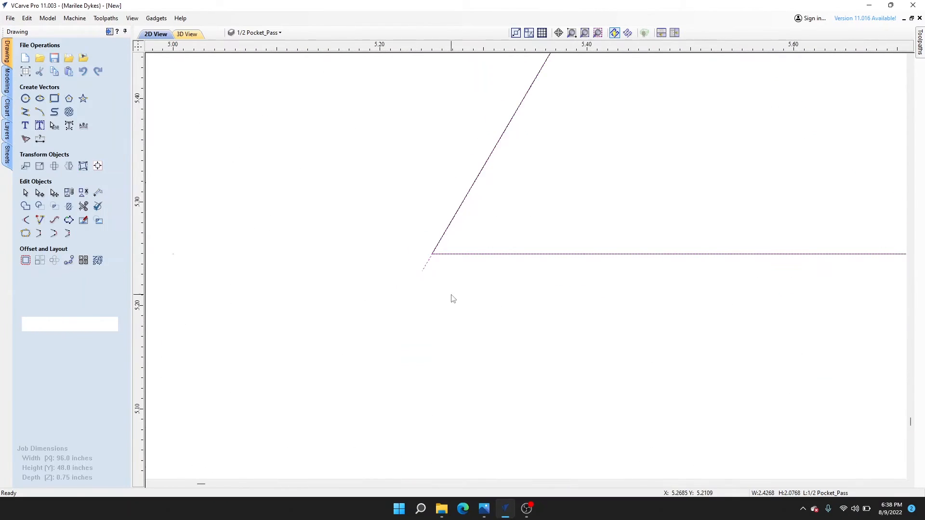
scroll(452, 300, down, 2)
click(24, 122)
scroll(498, 318, up, 3)
click(412, 337)
click(828, 337)
click(624, 172)
scroll(380, 274, up, 5)
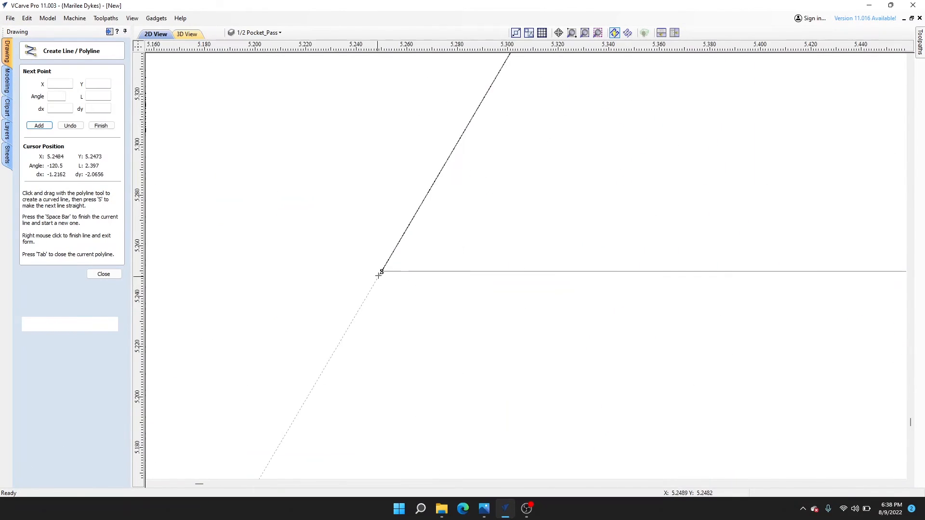
click(380, 273)
key(Escape)
- Draw a closed triangular polyline over the lower triangle's left corner, enclosing its fillet
scroll(756, 194, down, 5)
click(27, 113)
click(519, 90)
click(386, 317)
click(650, 316)
click(518, 90)
- Outline the lower corner of the left-hand triangle with a closed polyline that encloses the fillet
scroll(654, 159, down, 6)
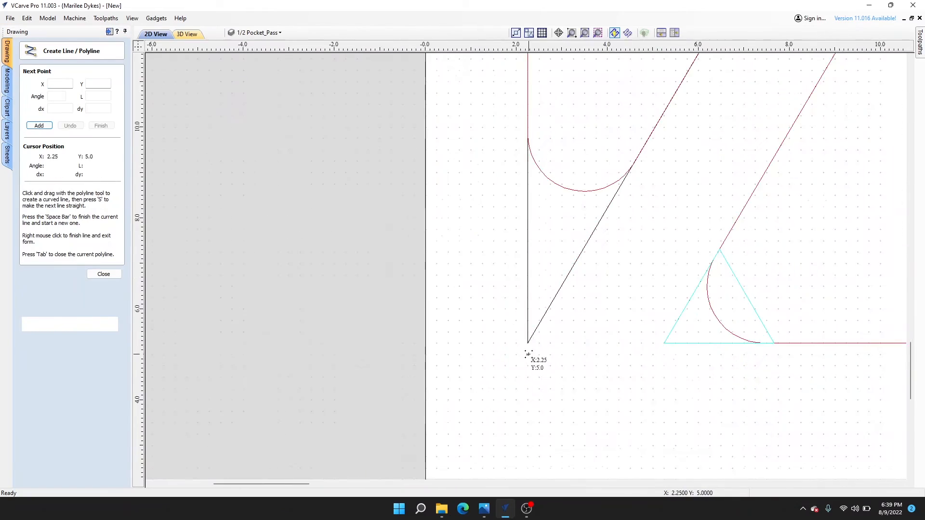
click(528, 343)
click(589, 188)
click(410, 151)
click(487, 452)
- Draw a closed polyline over the left-hand triangle's upper corner, its lower side ending at X 4.75, Y 27.75
scroll(624, 341, down, 5)
click(595, 97)
middle_drag(597, 407, 624, 209)
click(621, 262)
click(800, 200)
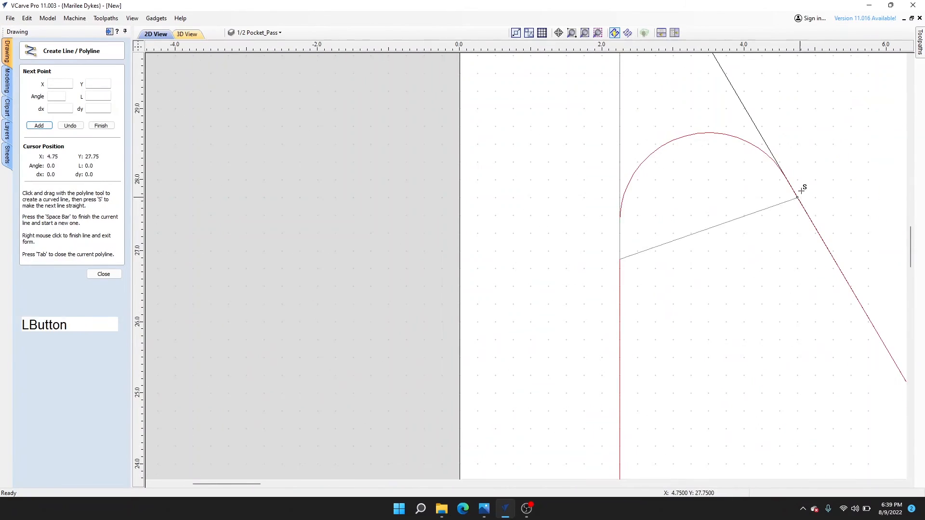
click(694, 96)
key(Escape)
scroll(641, 193, down, 7)
middle_drag(644, 144, 426, 92)
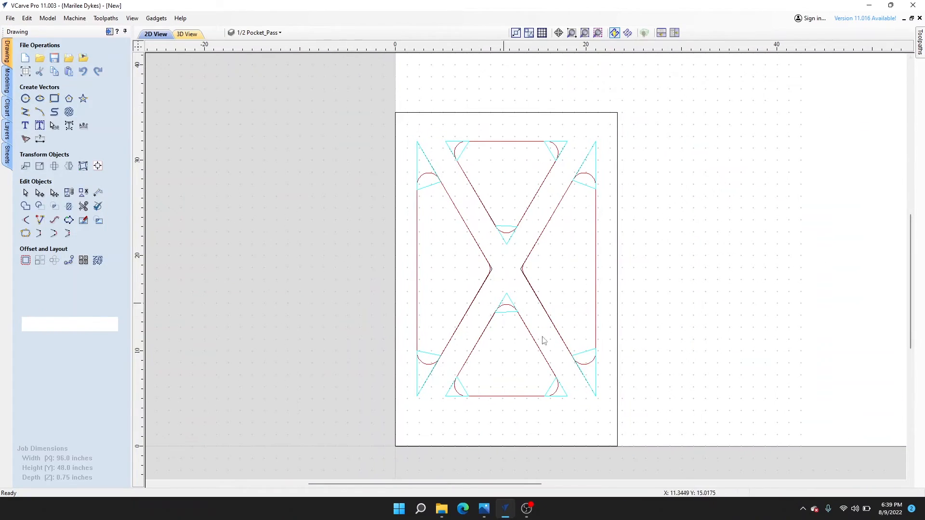
- Round the top tip of the left-hand triangle's upper corner outline with a 0.5 inch normal fillet
scroll(484, 170, up, 2)
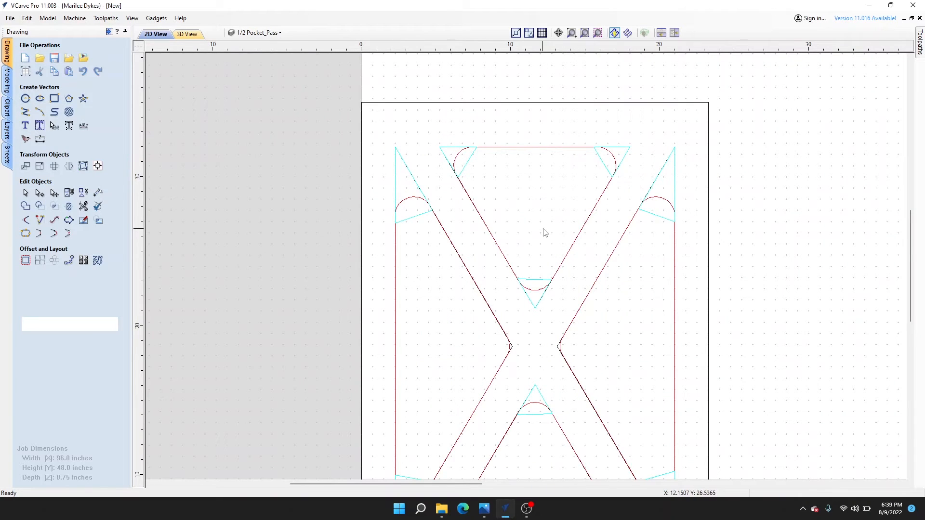
click(26, 220)
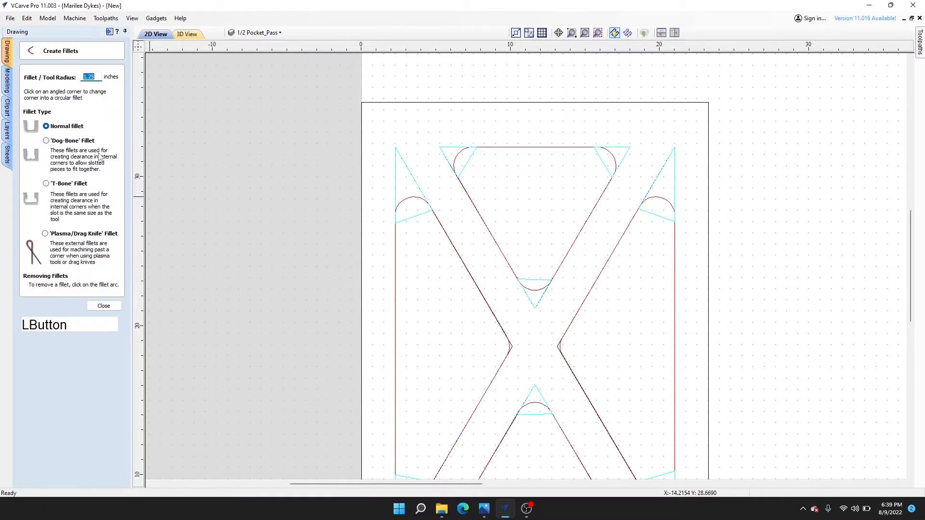
text(.)
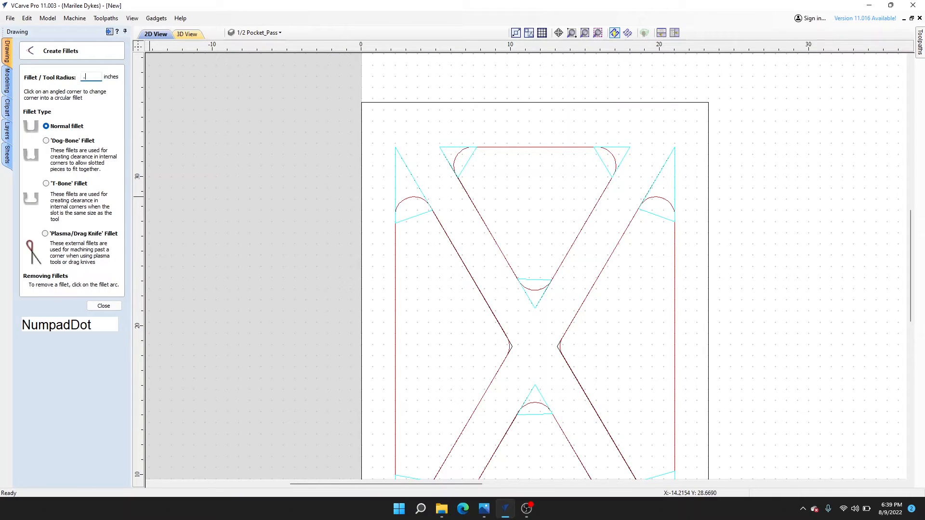
text(5)
scroll(400, 183, up, 3)
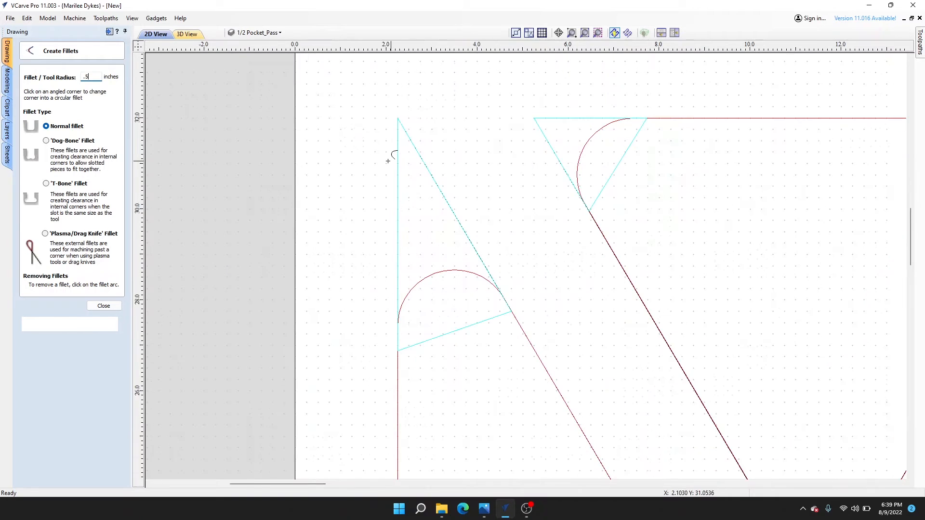
click(397, 123)
click(399, 120)
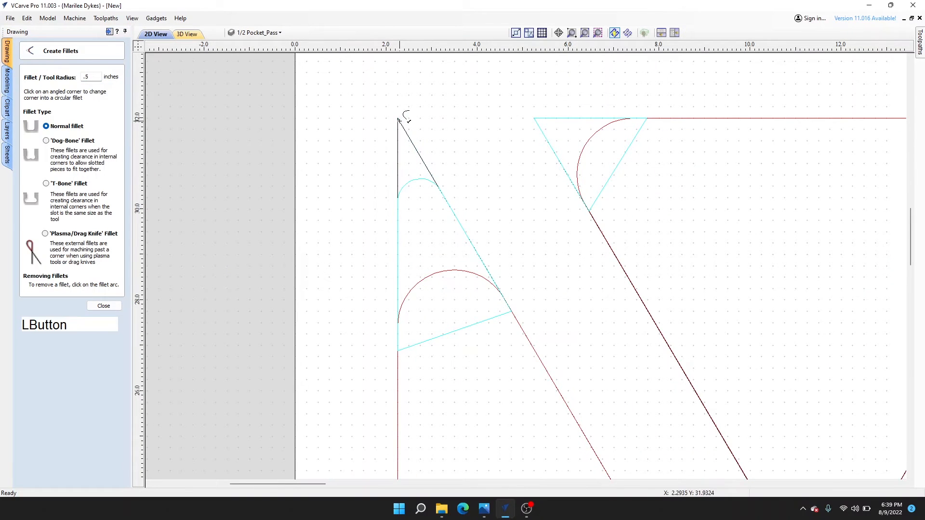
- Apply 0.5-inch normal fillets to the clearance triangles at the upper triangular pocket's two top corners and the right pocket's top corner
click(534, 119)
scroll(684, 260, down, 5)
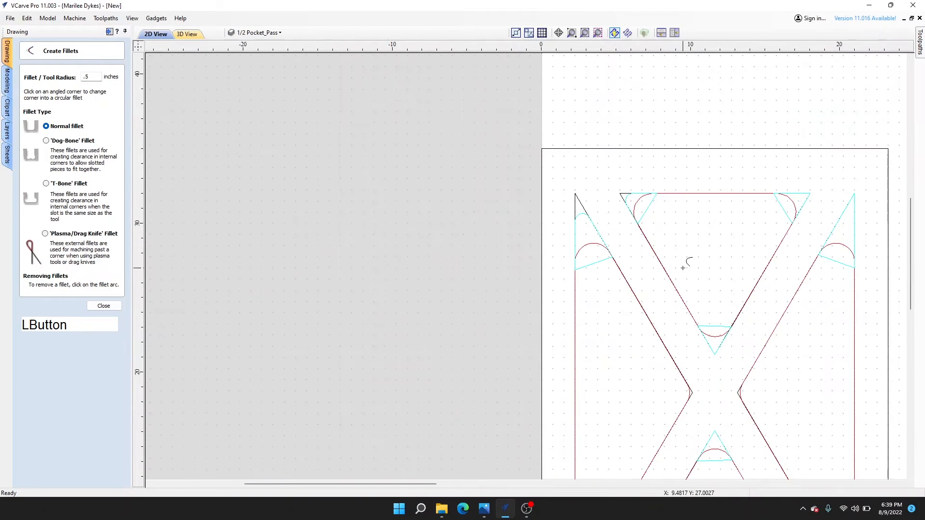
middle_click(325, 212)
scroll(462, 139, up, 3)
click(477, 139)
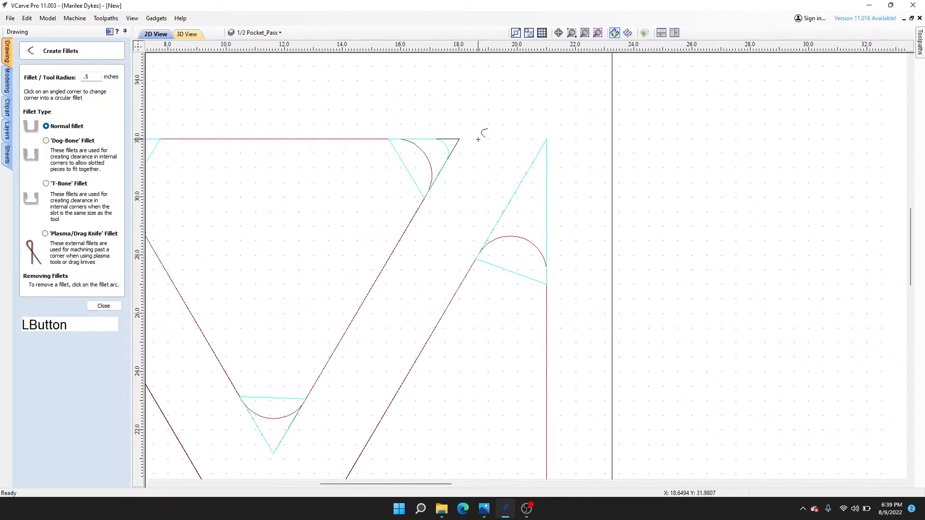
click(544, 142)
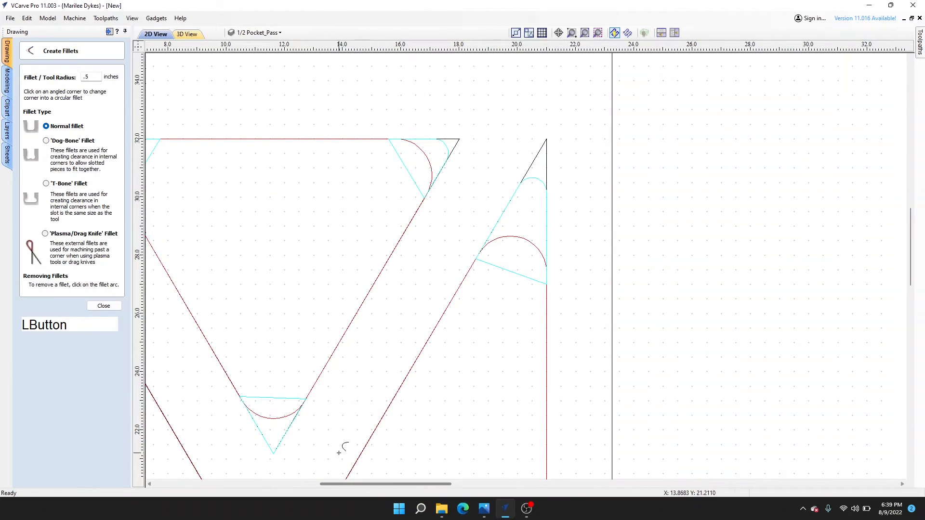
- Apply 0.5-inch normal fillets to the upper triangle's bottom tip and the remaining clearance triangles in the design's lower half
click(274, 453)
scroll(277, 459, down, 4)
scroll(409, 428, up, 6)
click(409, 427)
click(272, 431)
click(354, 339)
middle_drag(411, 112, 443, 204)
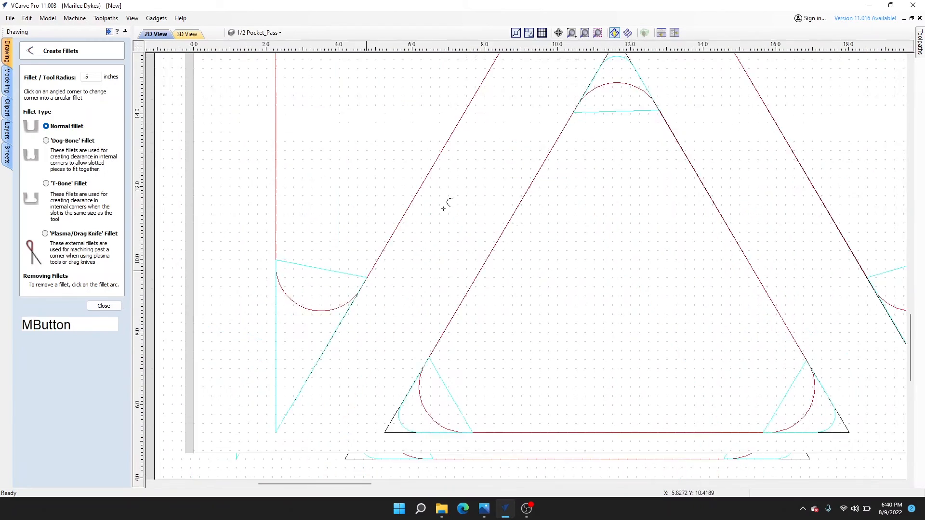
scroll(539, 301, down, 5)
middle_drag(711, 294, 583, 314)
key(Escape)
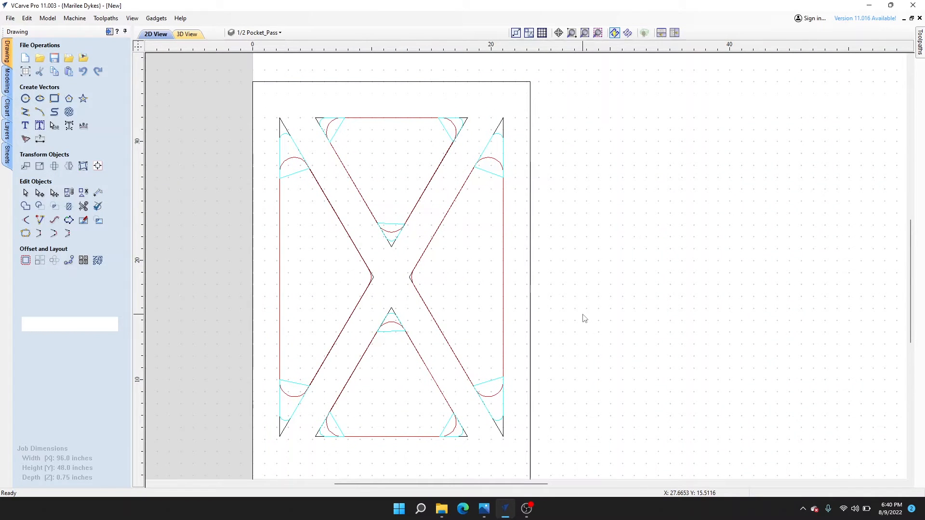
- Lock the 1/2 Pocket_Pass layer
scroll(287, 139, up, 7)
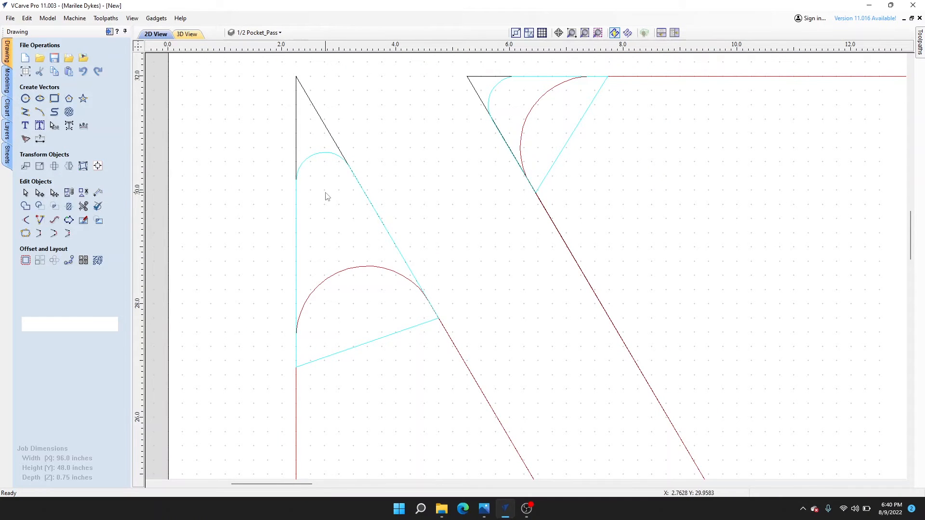
click(294, 35)
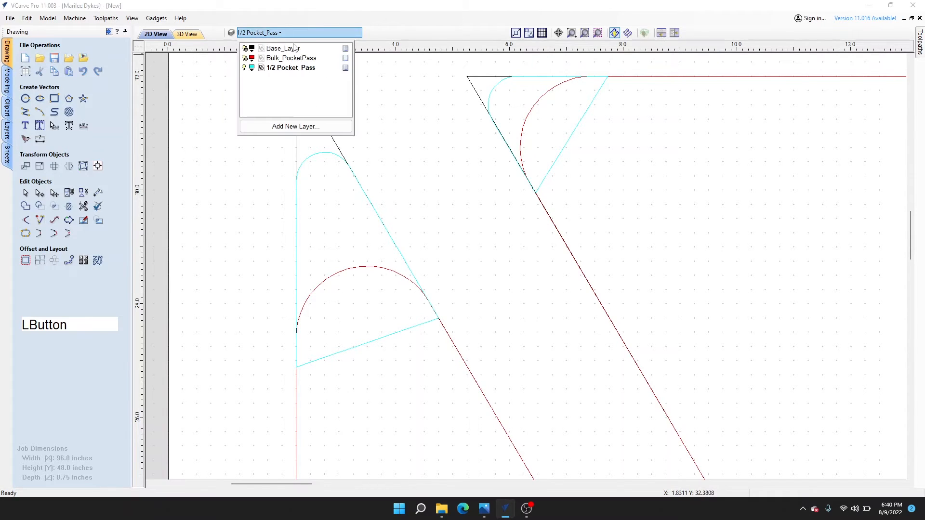
right_click(345, 71)
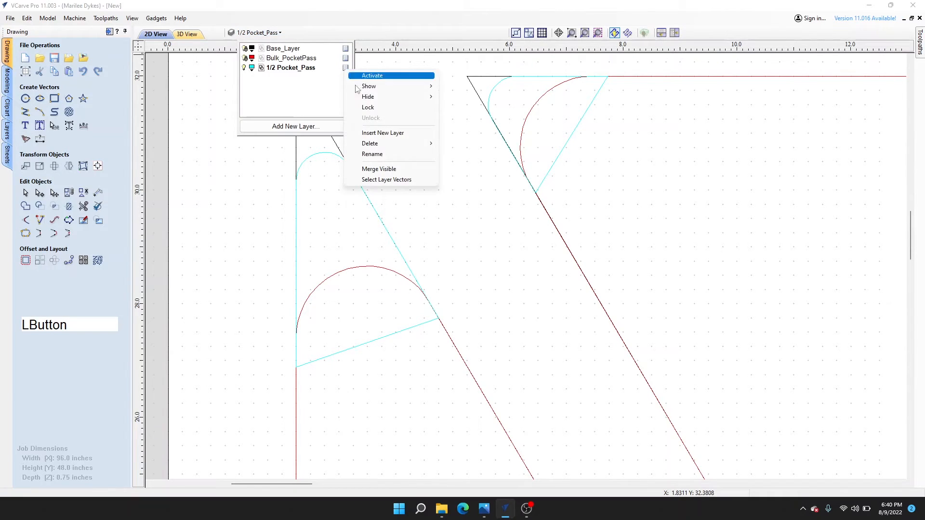
click(392, 109)
- Add a new layer named 1/8 Pocket_Pass
click(274, 34)
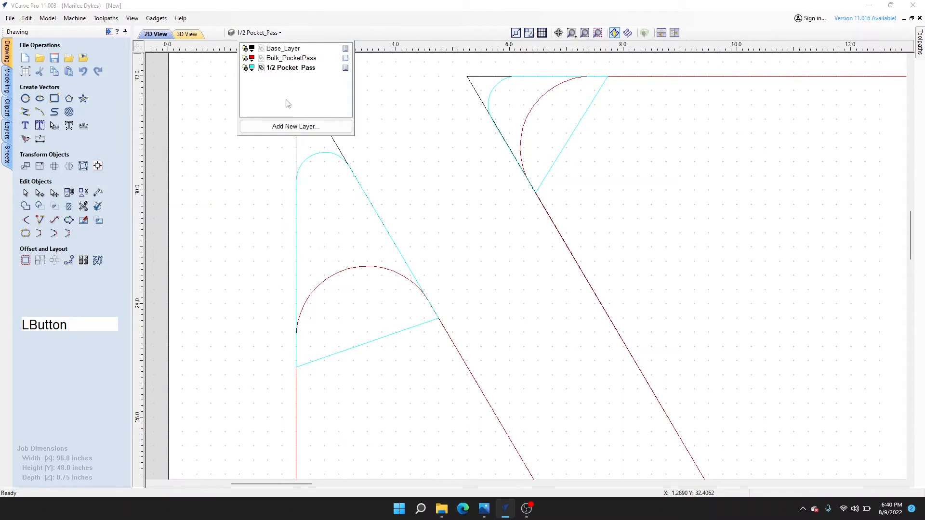
click(294, 126)
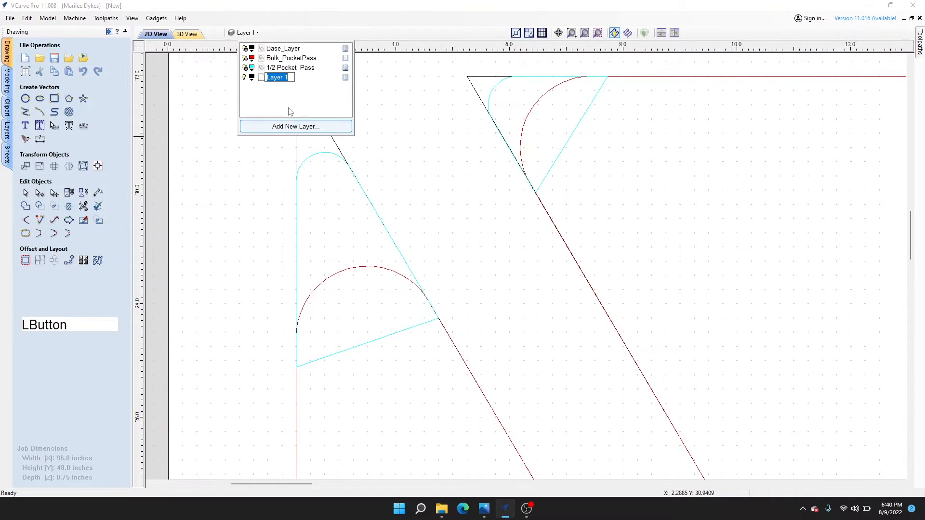
text(1)
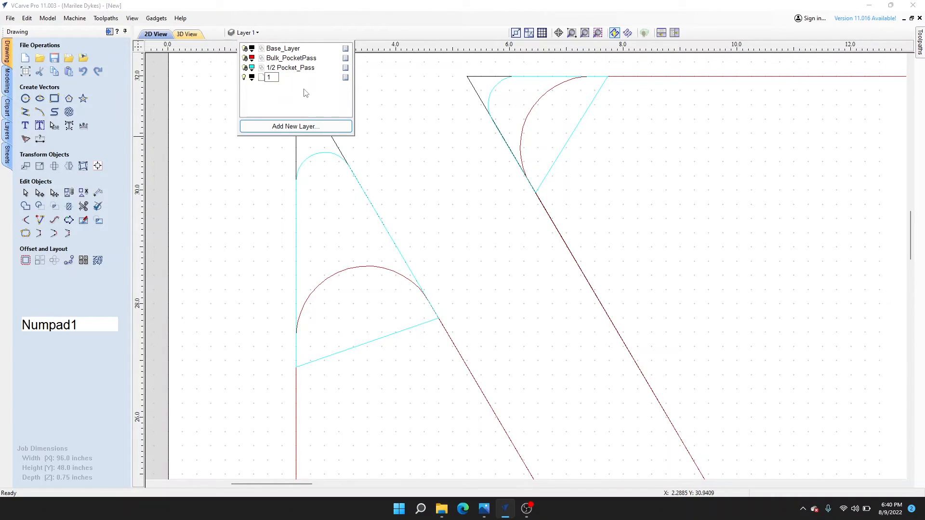
text(/8)
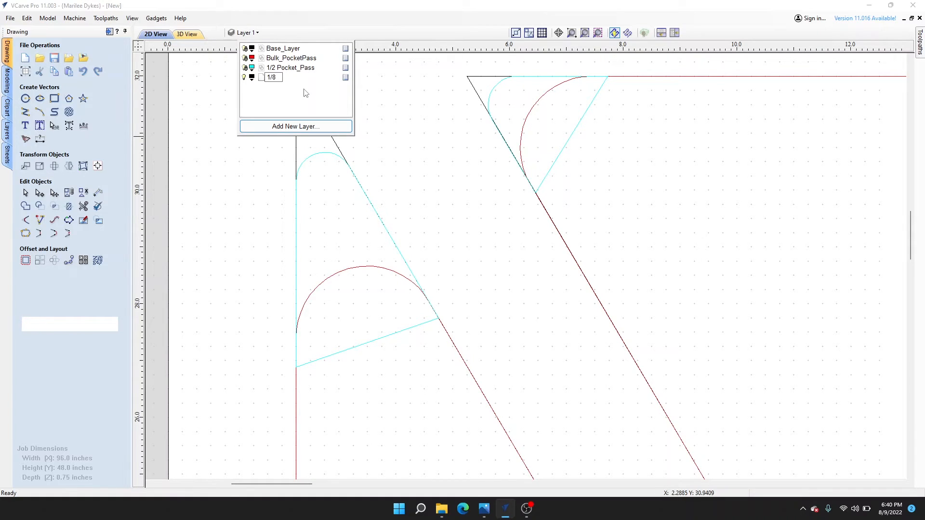
text( packet)
key(BackSpace)
key(BackSpace)
key(BackSpace)
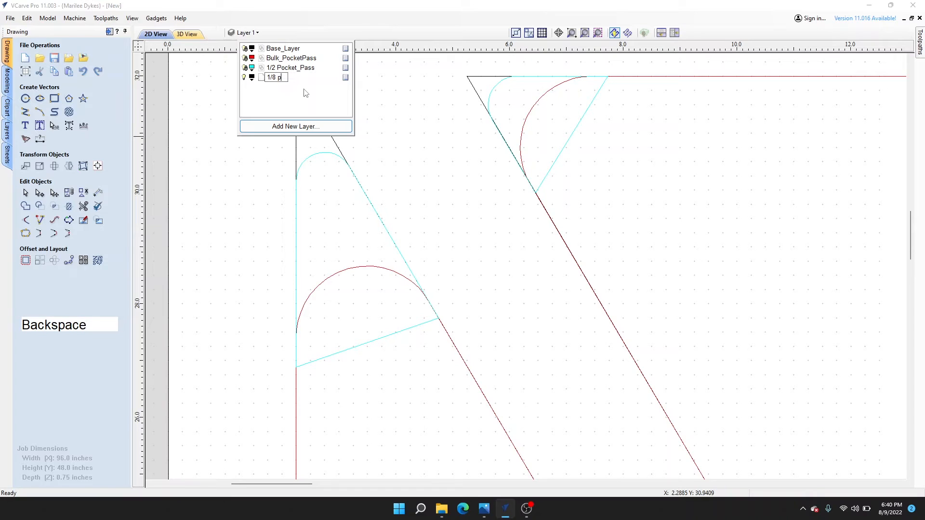
key(BackSpace)
text(Pocket)
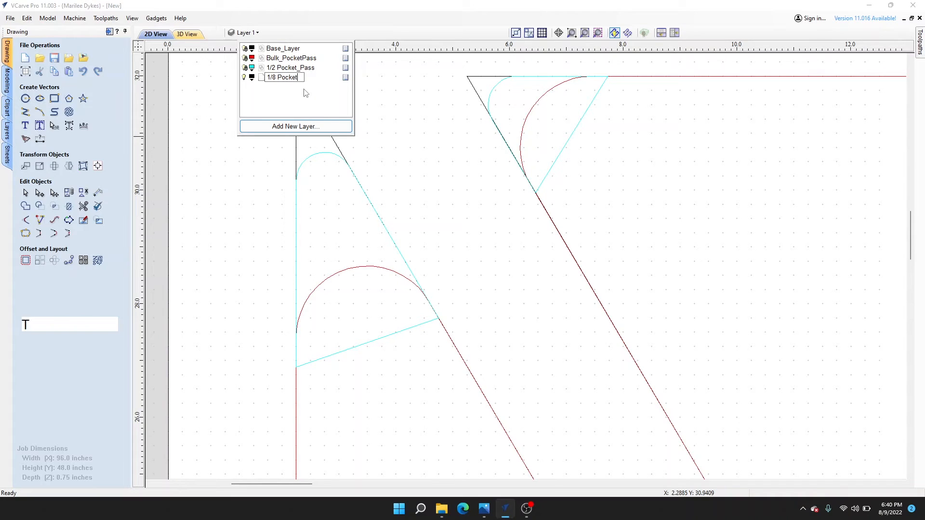
key(shift)
key(BackSpace)
text(_Pass)
click(253, 103)
- Set the colour of the 1/8 Pocket_Pass layer to green
click(252, 79)
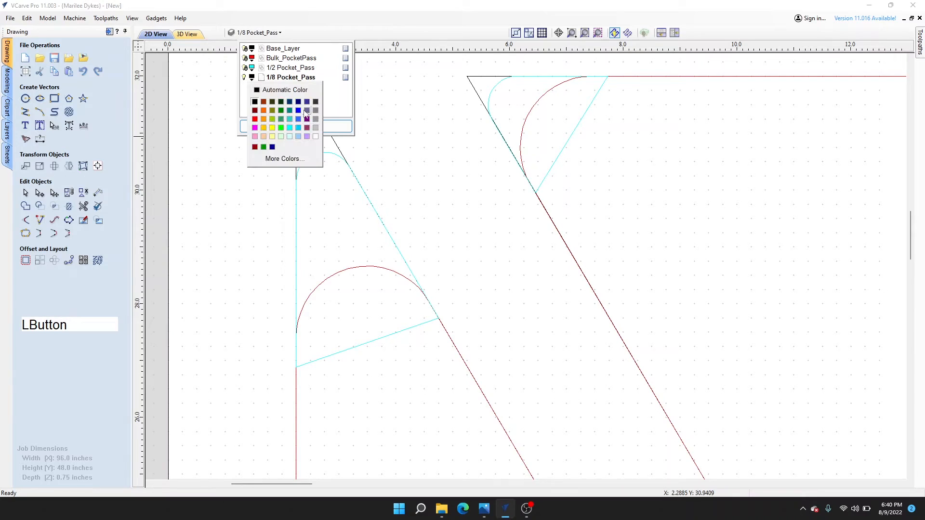
click(281, 119)
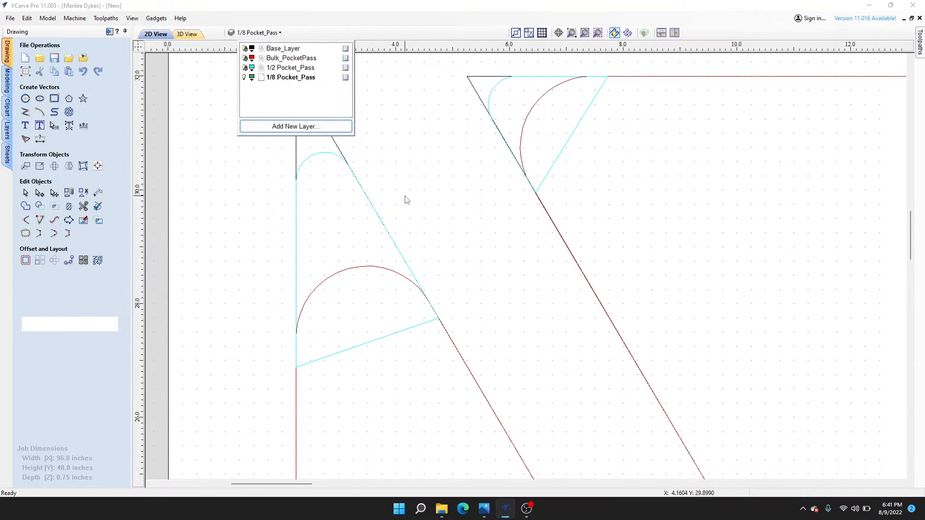
click(421, 106)
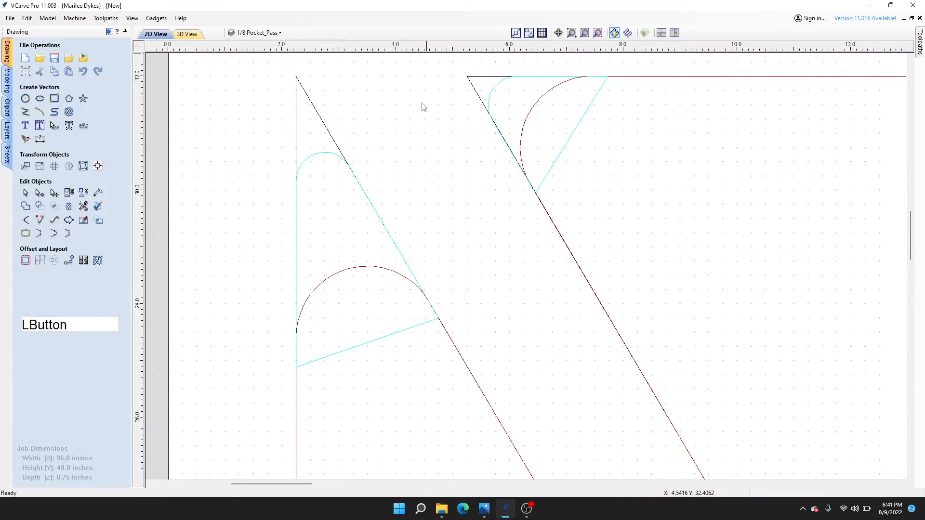
- Draw a closed triangular polyline over the left pocket's top corner, about 2.25 inches tall and extending just past the small fillet
click(25, 112)
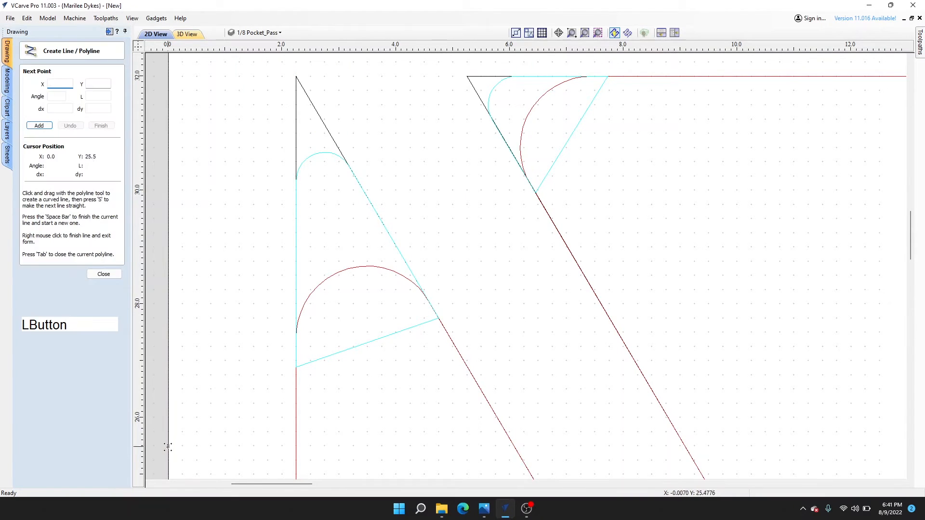
click(295, 76)
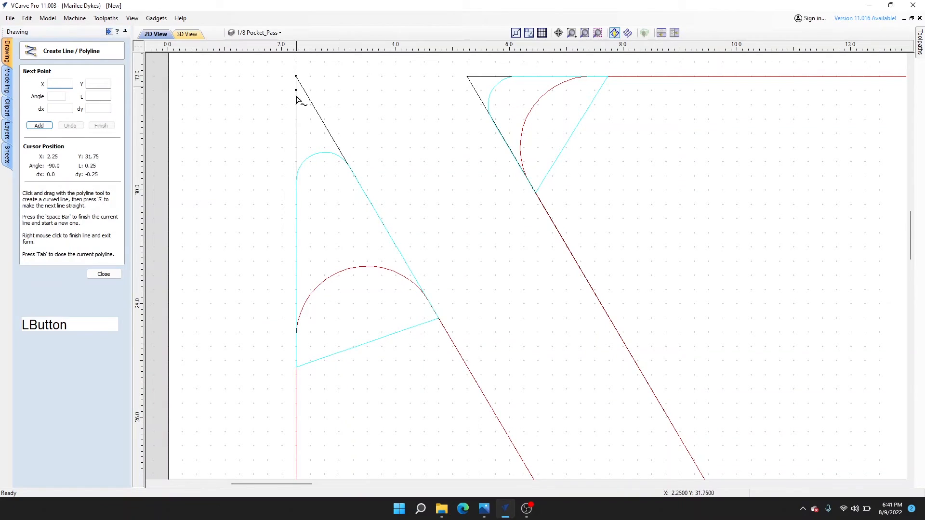
click(297, 207)
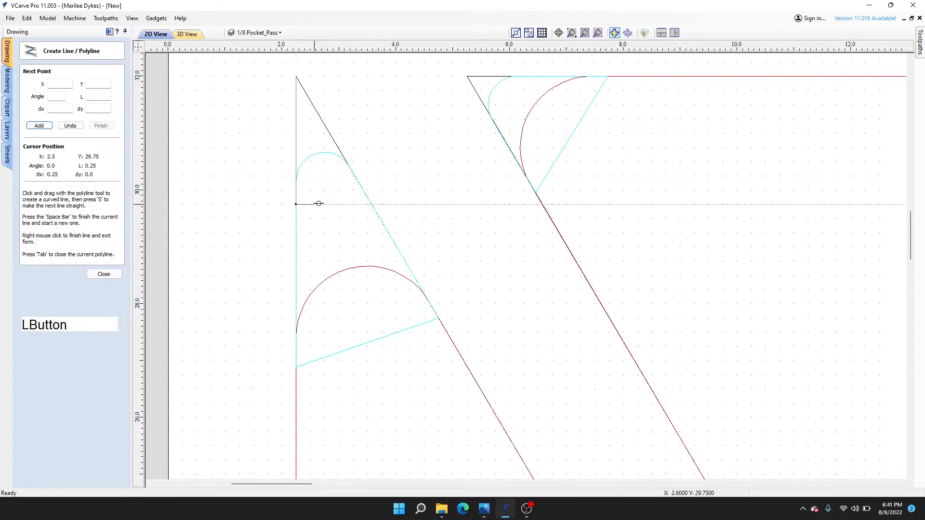
click(359, 181)
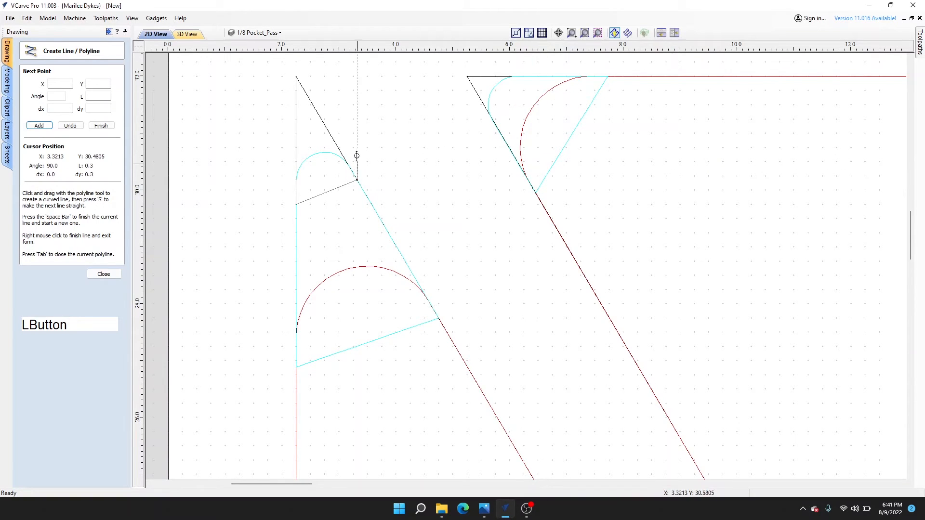
click(297, 76)
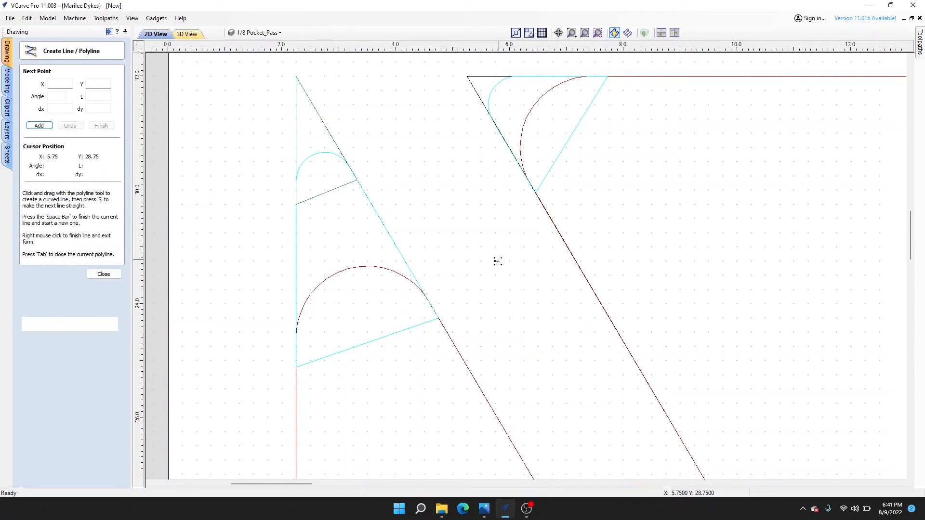
- Draw a closed triangular polyline over the upper triangular pocket's left corner, extending past its small fillet
scroll(579, 215, down, 3)
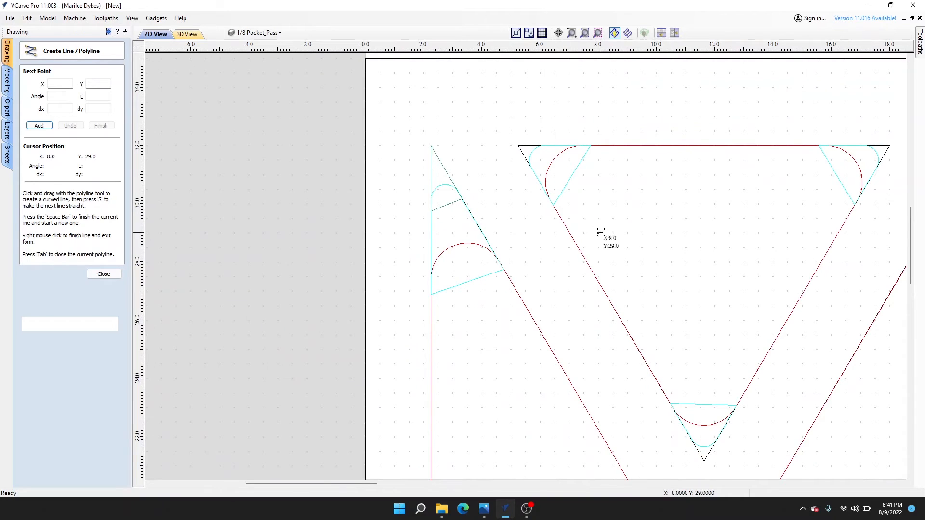
middle_drag(599, 310, 373, 8)
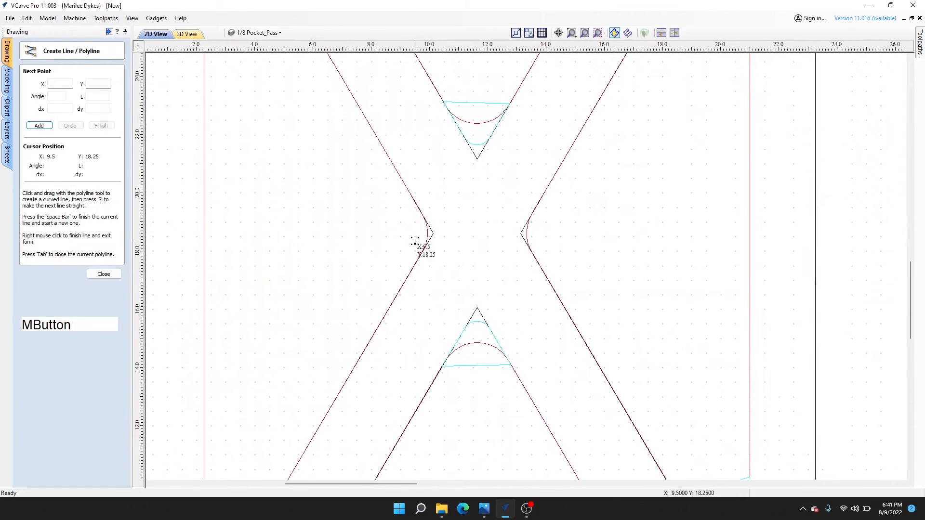
scroll(424, 234, up, 8)
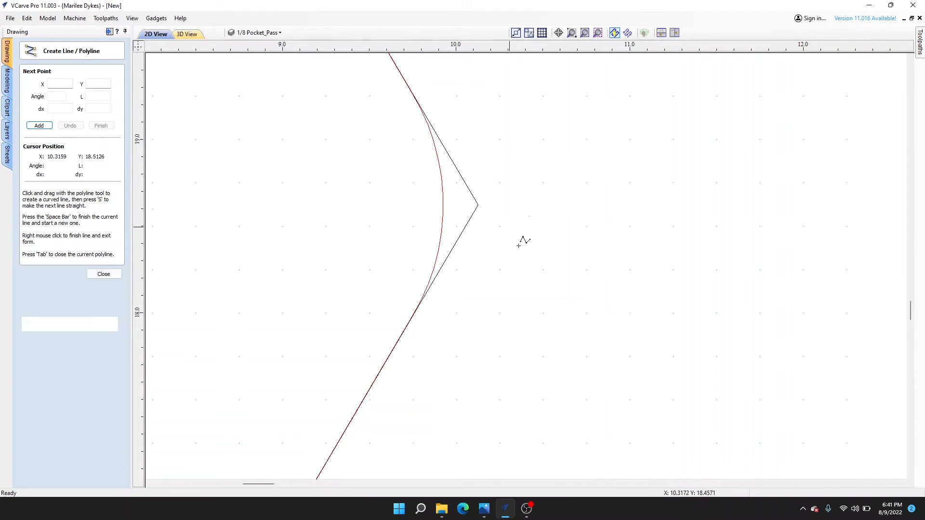
scroll(483, 195, down, 5)
scroll(483, 195, down, 5)
scroll(657, 97, up, 8)
click(656, 97)
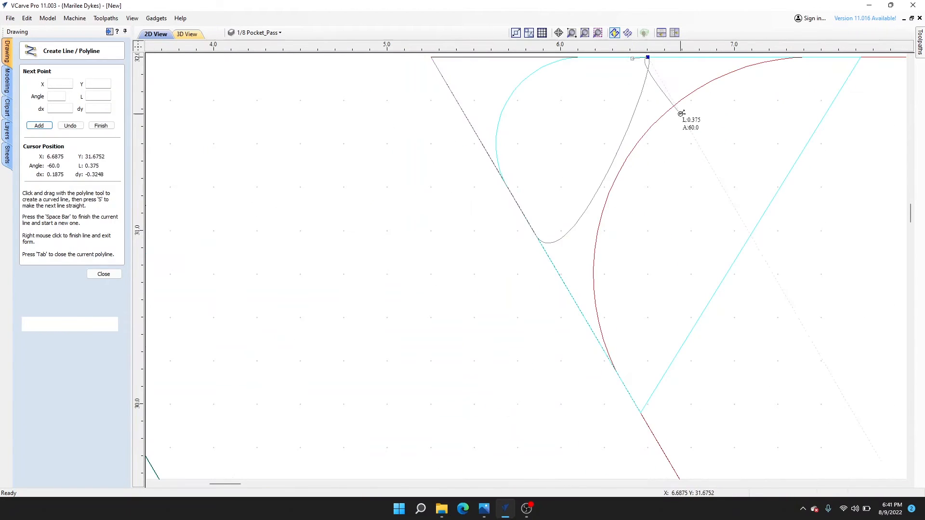
right_click(624, 116)
click(25, 112)
click(433, 154)
click(629, 156)
click(533, 324)
click(434, 155)
- Draw closed triangular polylines over the upper triangular pocket's right corner and its bottom tip
click(466, 207)
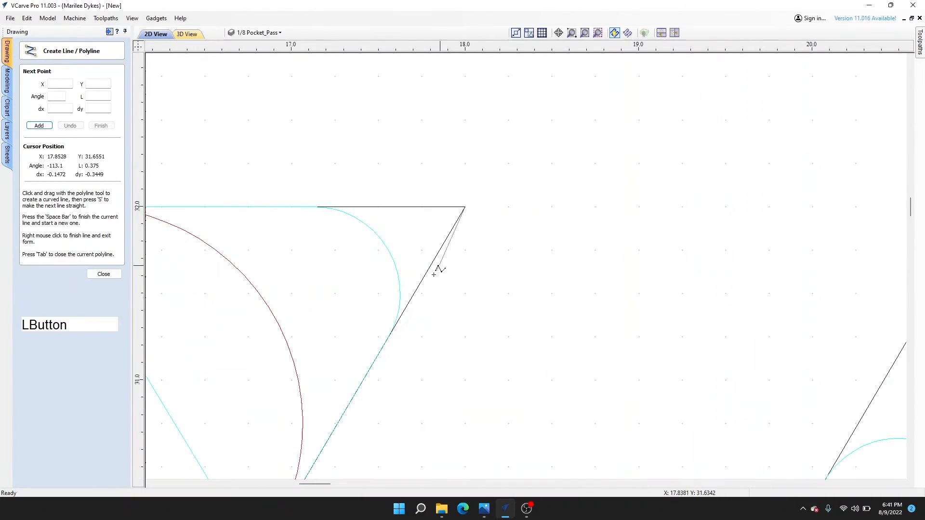
click(375, 361)
click(292, 207)
click(466, 207)
scroll(465, 207, down, 5)
click(528, 265)
click(460, 149)
click(594, 149)
click(528, 264)
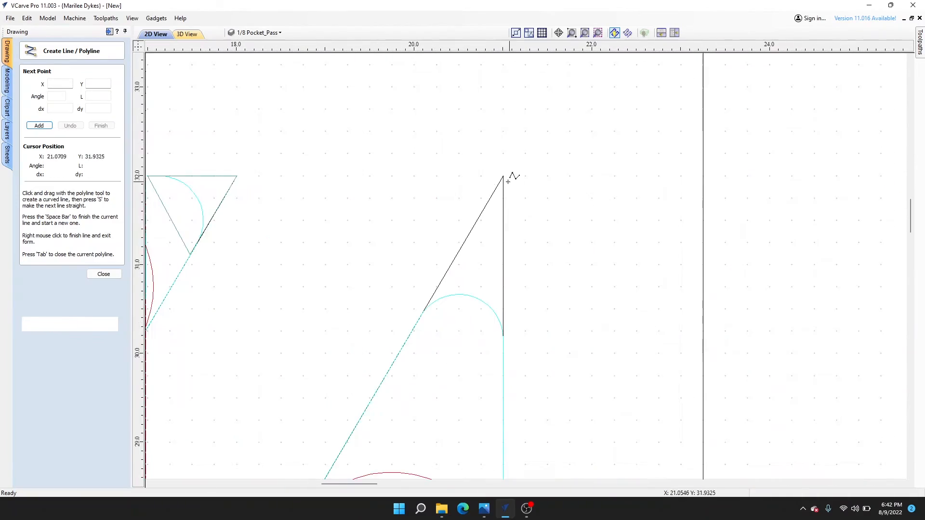
- Draw a triangular polyline over the right pocket's top corner, extending past its small fillet
click(503, 176)
click(477, 230)
click(603, 246)
- Draw triangular polylines over the inner corners of the right and left pockets at the middle of the X
scroll(379, 343, up, 6)
click(354, 255)
click(427, 138)
click(423, 369)
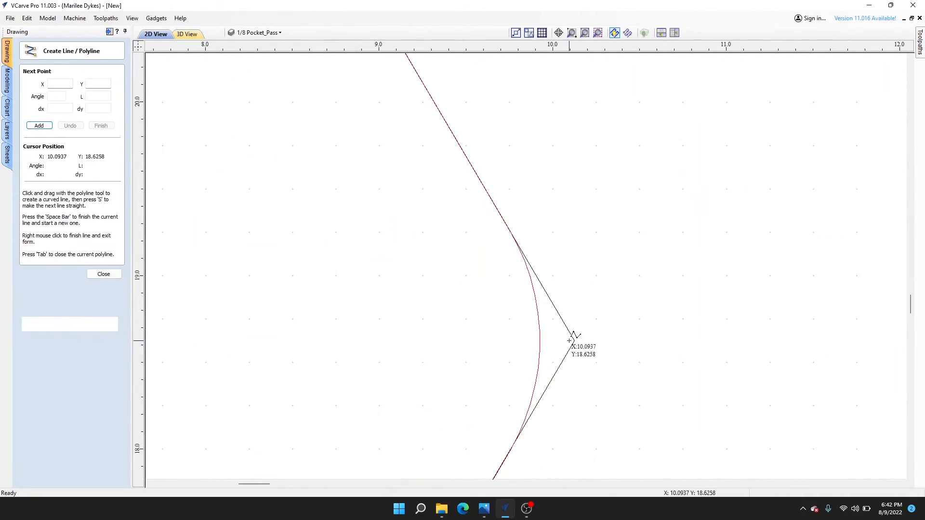
click(574, 340)
click(493, 204)
click(505, 459)
click(574, 340)
- Draw a closed triangular polyline over the right pocket's bottom corner, extending past its small fillet
click(568, 347)
click(412, 87)
click(568, 76)
click(568, 347)
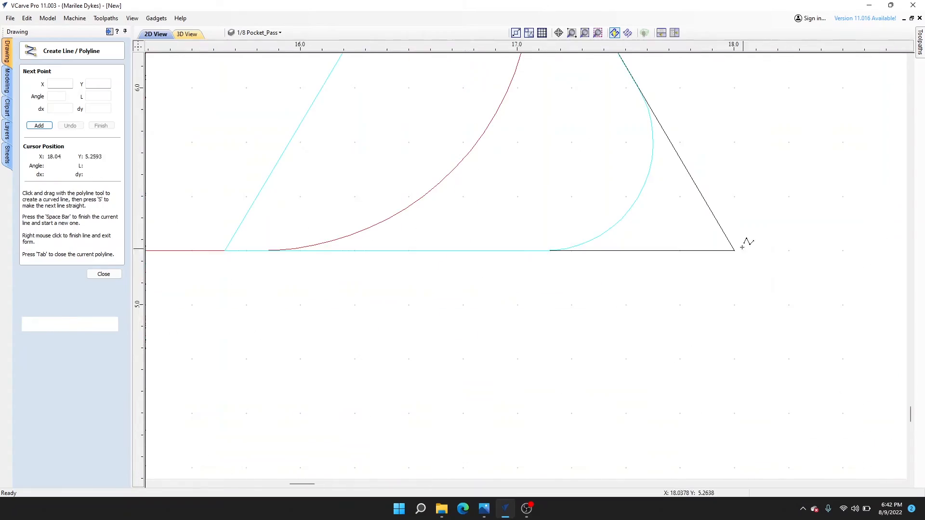
- Draw closed triangular polylines over the lower triangular pocket's right and left bottom corners
click(733, 250)
click(463, 251)
click(621, 57)
click(733, 250)
click(243, 316)
click(396, 56)
click(555, 316)
click(244, 316)
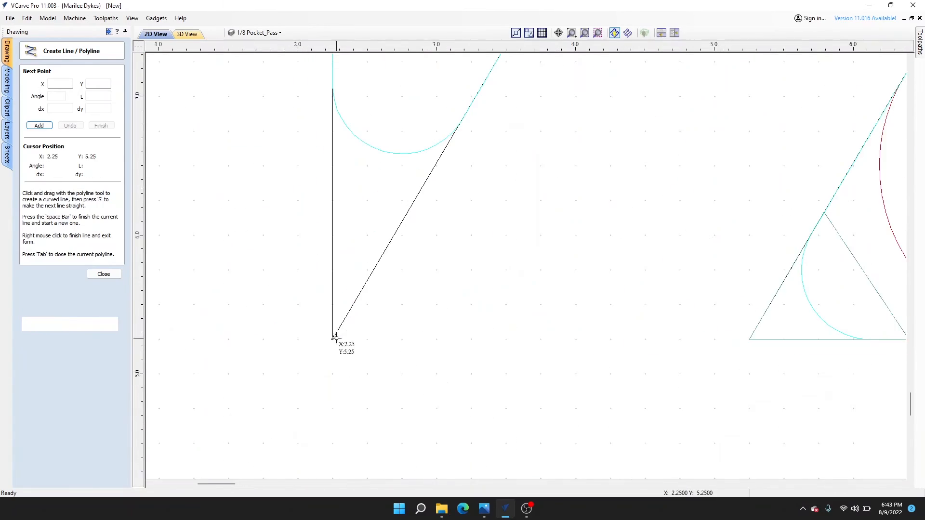
- Draw a triangular polyline over the left pocket's bottom corner, extending past its small fillet
click(335, 337)
click(352, 163)
click(585, 243)
click(607, 314)
- Draw a closed triangular polyline over the lower triangular pocket's top tip and finish drawing polylines
scroll(422, 314, down, 10)
scroll(621, 112, up, 12)
click(564, 105)
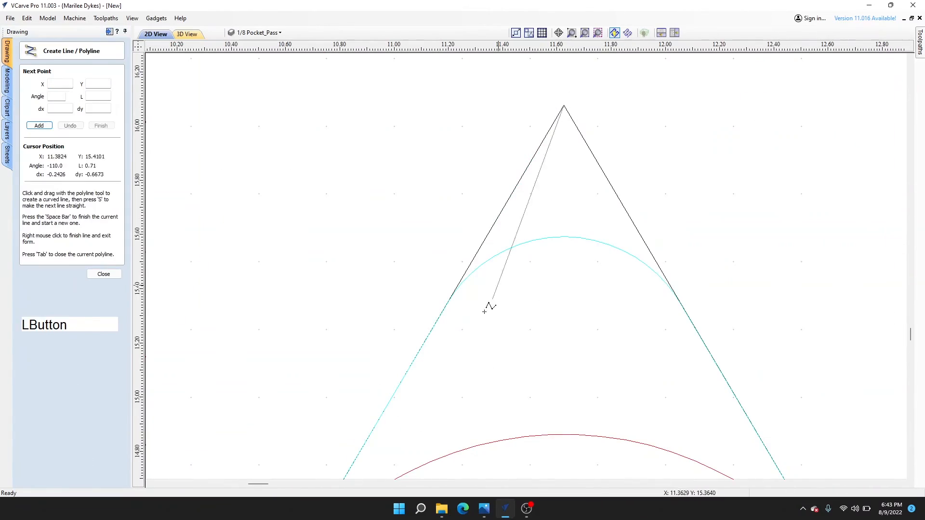
click(405, 375)
click(718, 363)
click(564, 105)
scroll(519, 248, down, 5)
right_click(674, 298)
- Select all the corner-clearance vectors on the 1/8 Pocket_Pass layer and group them
scroll(800, 384, down, 10)
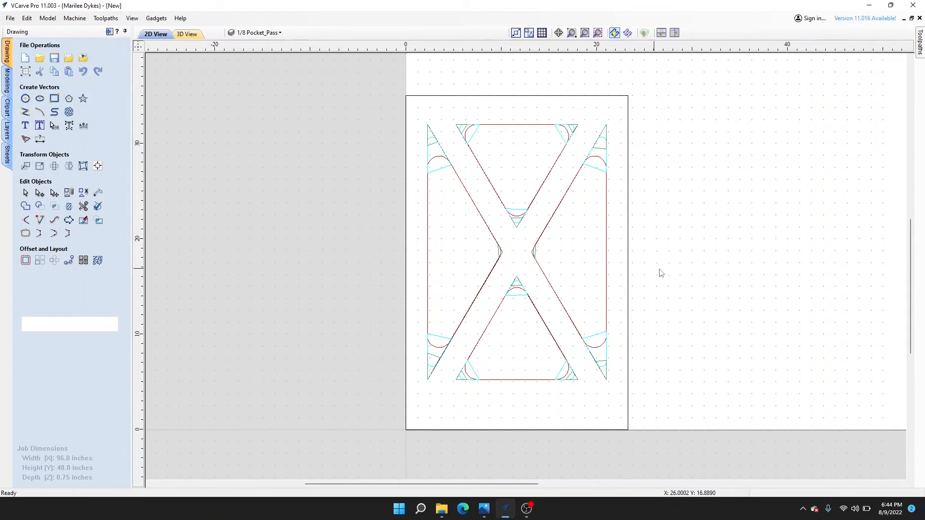
scroll(603, 247, down, 1)
scroll(608, 218, up, 2)
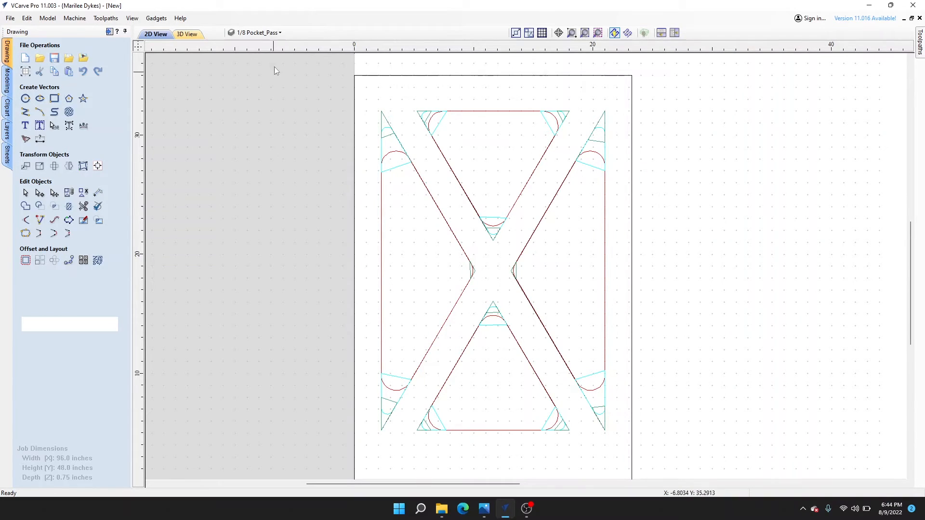
click(278, 37)
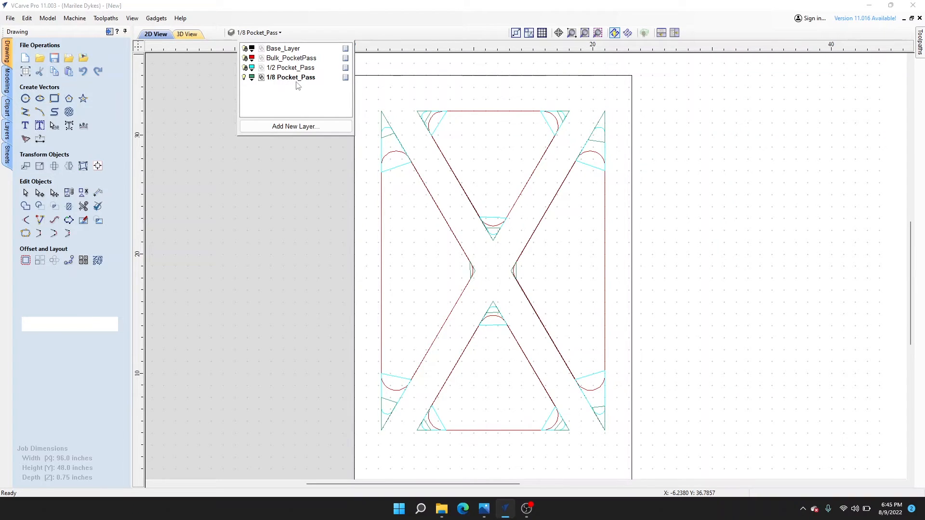
click(683, 179)
drag(793, 83, 304, 448)
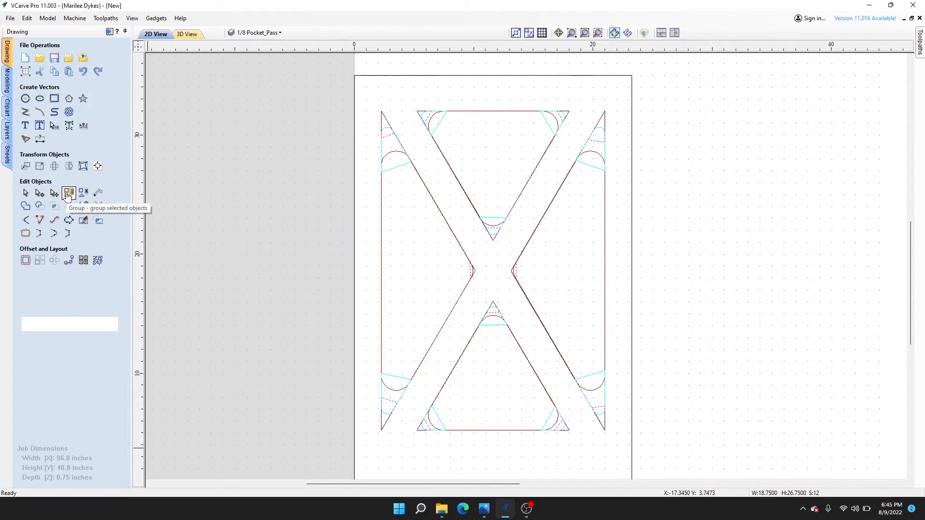
click(68, 194)
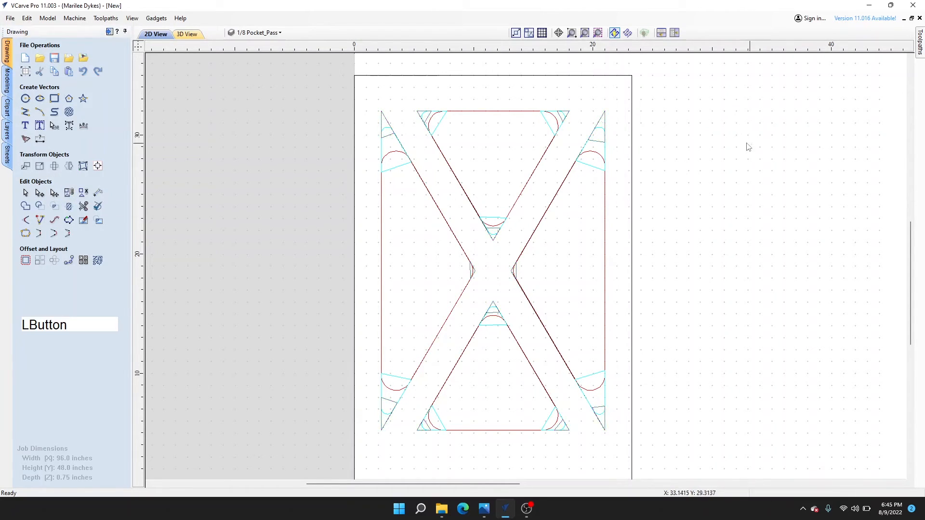
- Lock the 1/8 Pocket_Pass layer
click(279, 33)
click(279, 33)
right_click(348, 78)
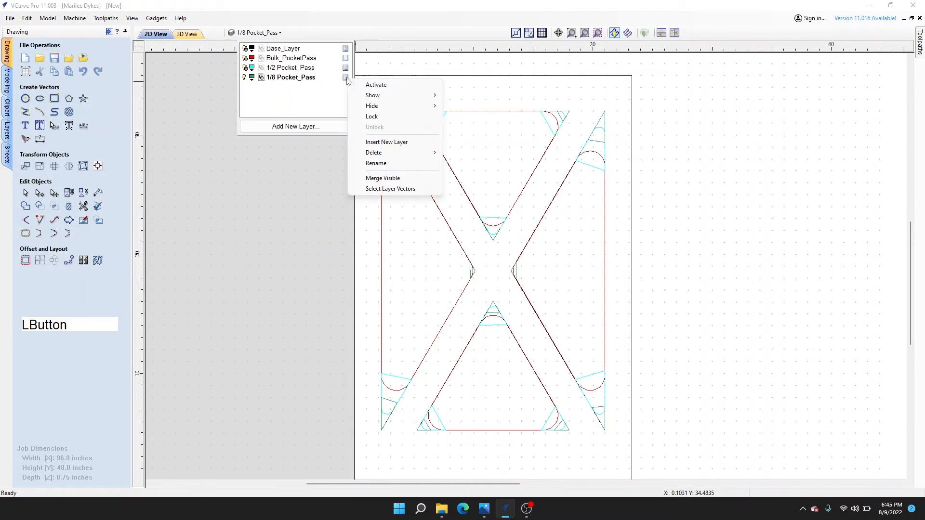
click(385, 116)
- Unlock the 1/2 Pocket_Pass layer and group all of its corner vectors
click(270, 33)
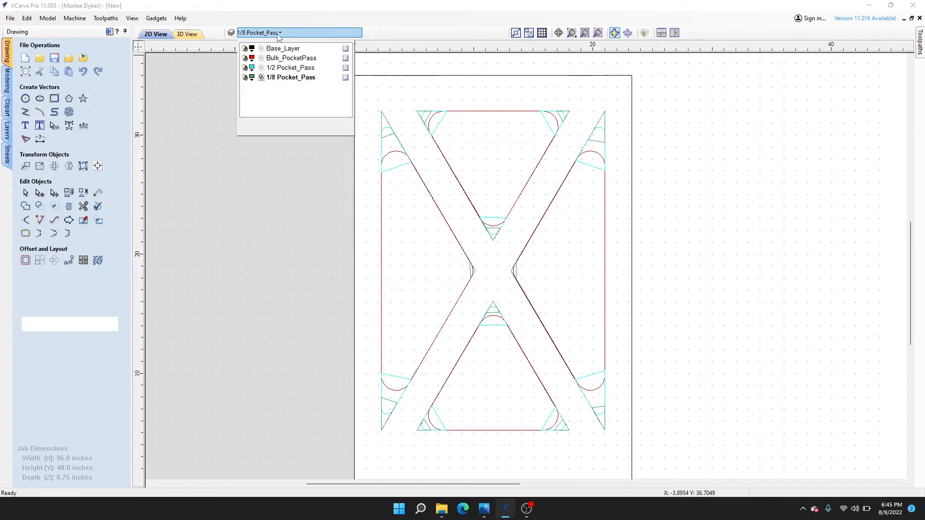
right_click(346, 77)
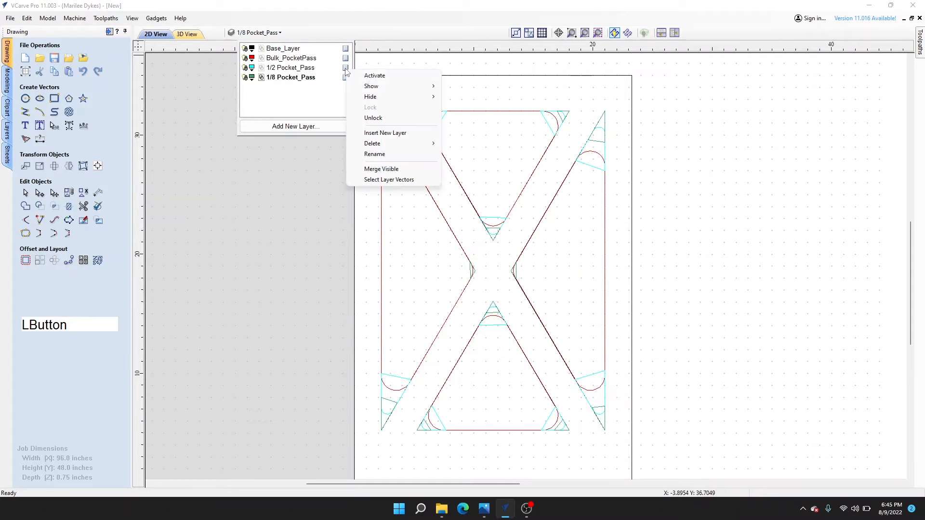
click(391, 118)
drag(834, 71, 230, 463)
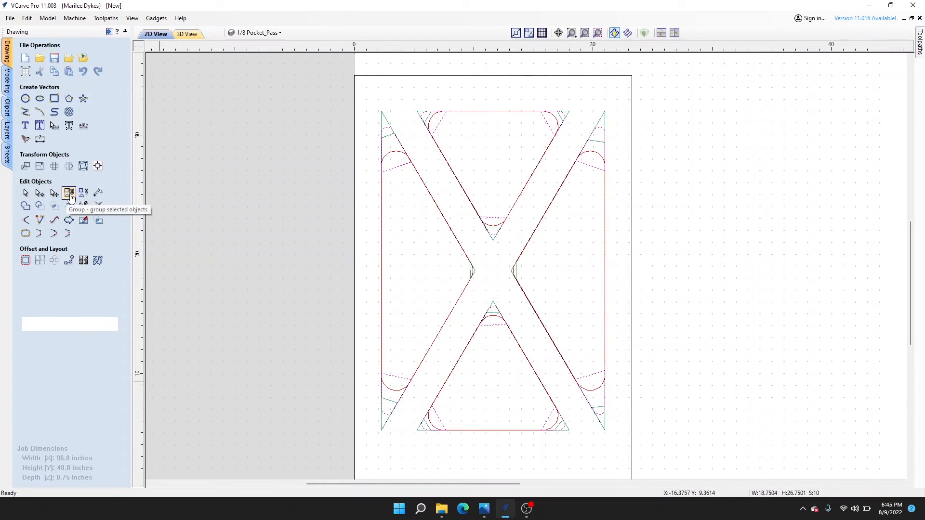
click(69, 194)
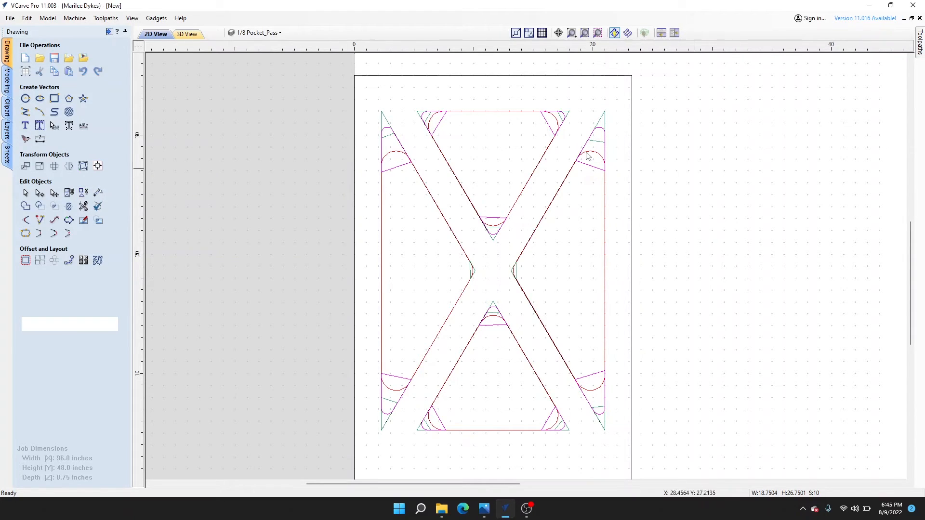
- Lock the 1/2 Pocket_Pass layer
click(277, 34)
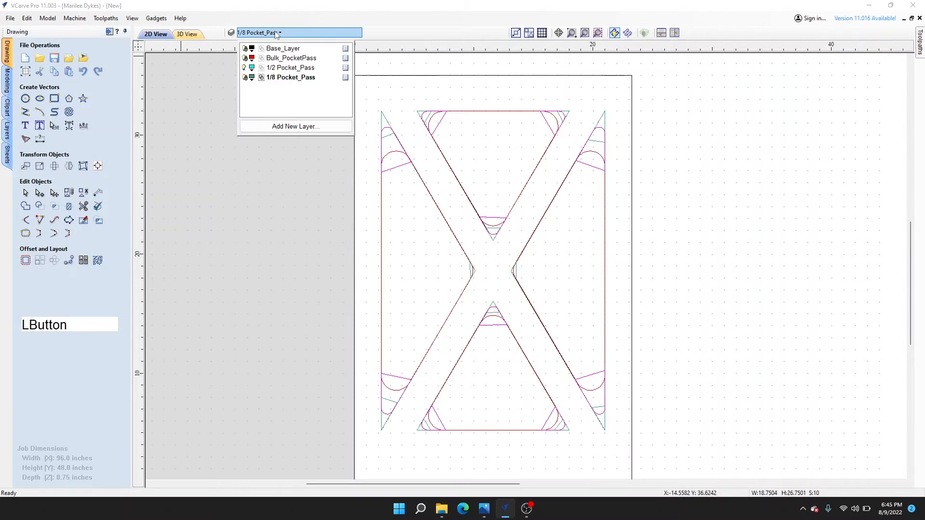
click(346, 69)
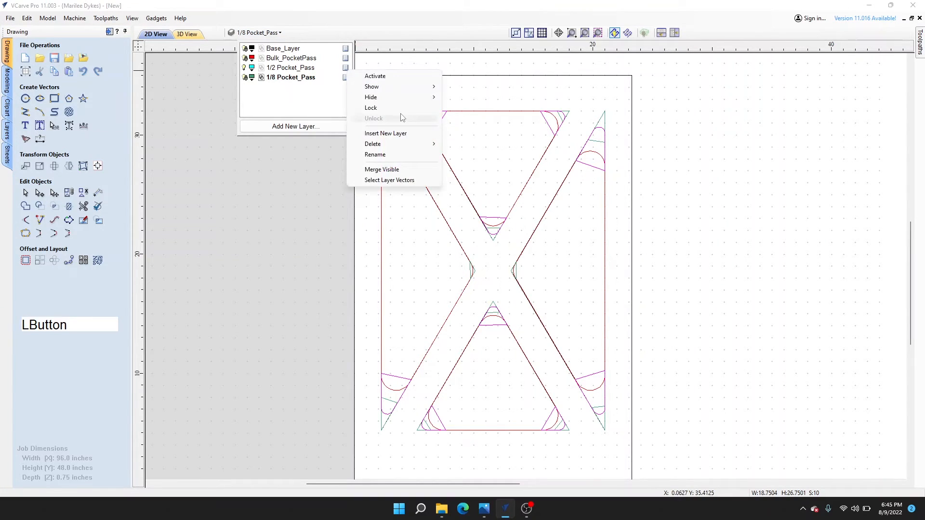
click(382, 108)
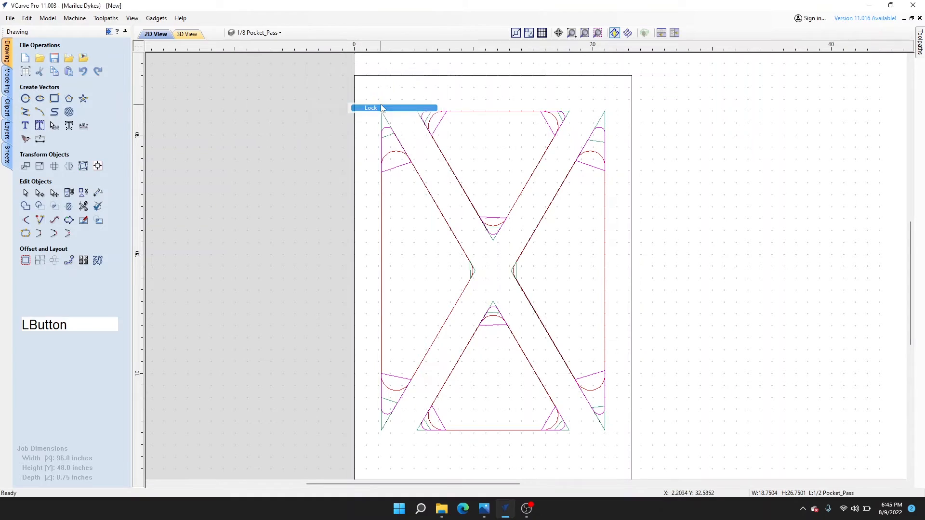
- Unlock the Bulk_PocketPass layer and group its four rounded pocket outlines
click(279, 33)
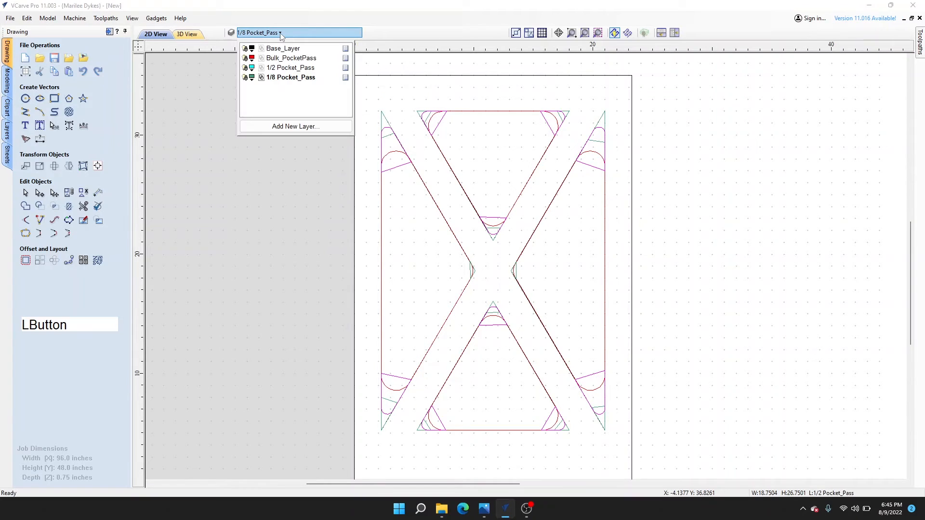
click(348, 61)
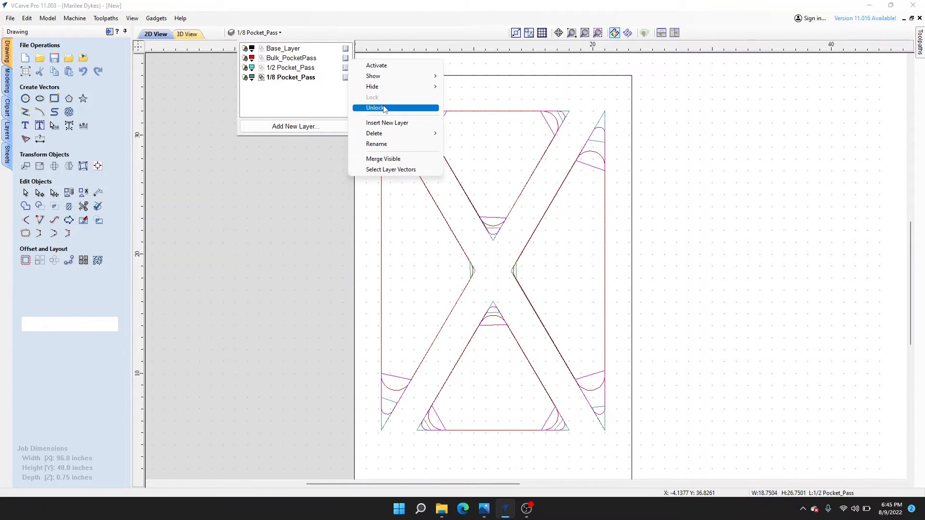
click(385, 107)
drag(821, 126, 270, 447)
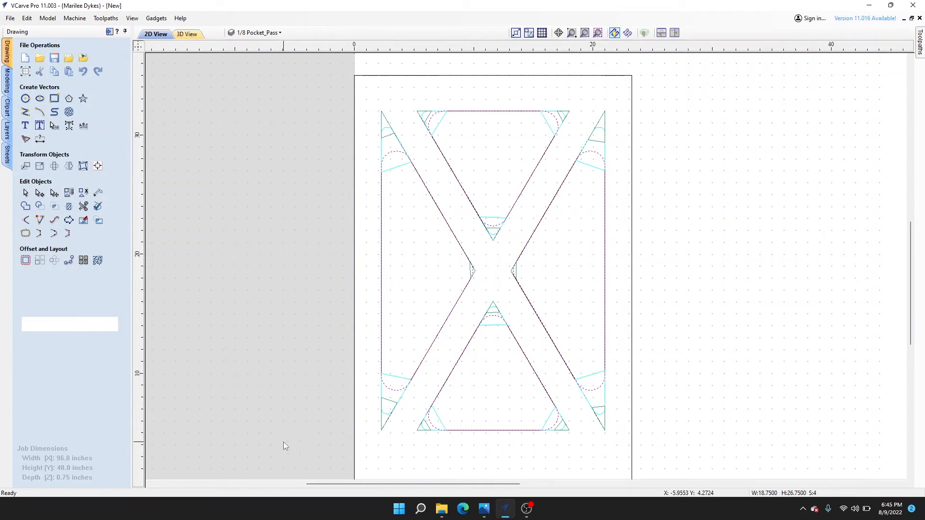
click(69, 193)
- Lock the Bulk_PocketPass layer
click(260, 33)
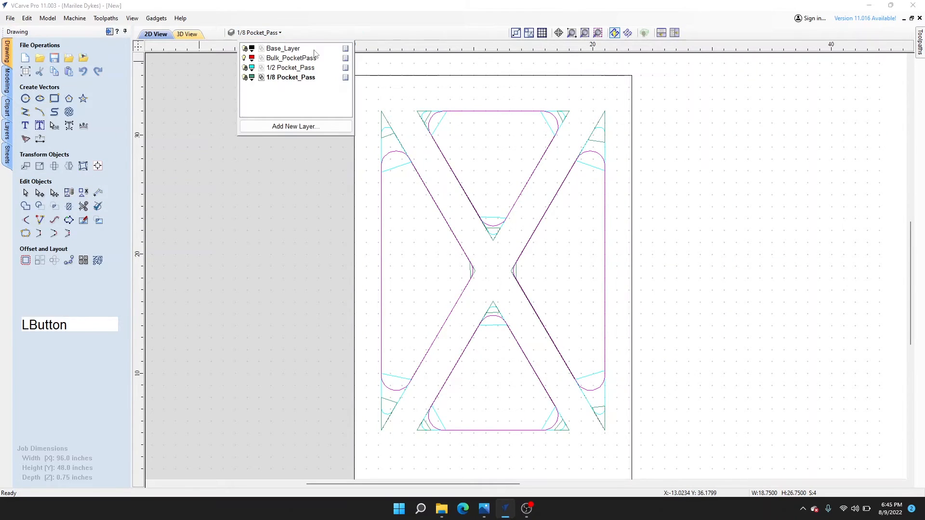
right_click(346, 59)
click(388, 97)
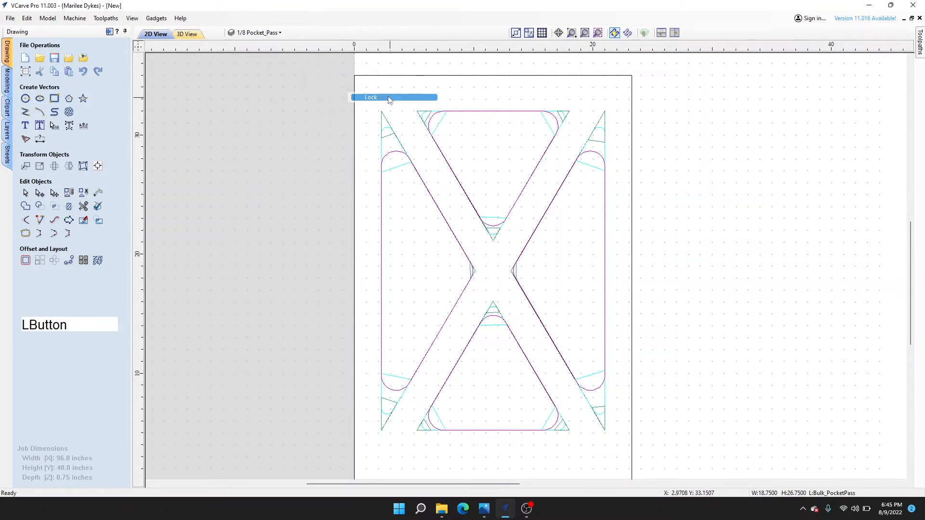
- Unlock the Base_Layer
click(258, 32)
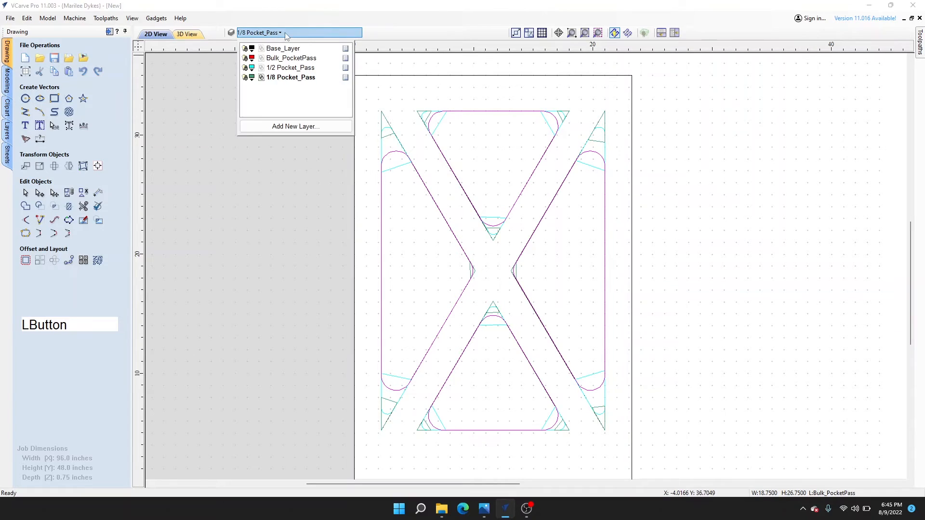
click(347, 49)
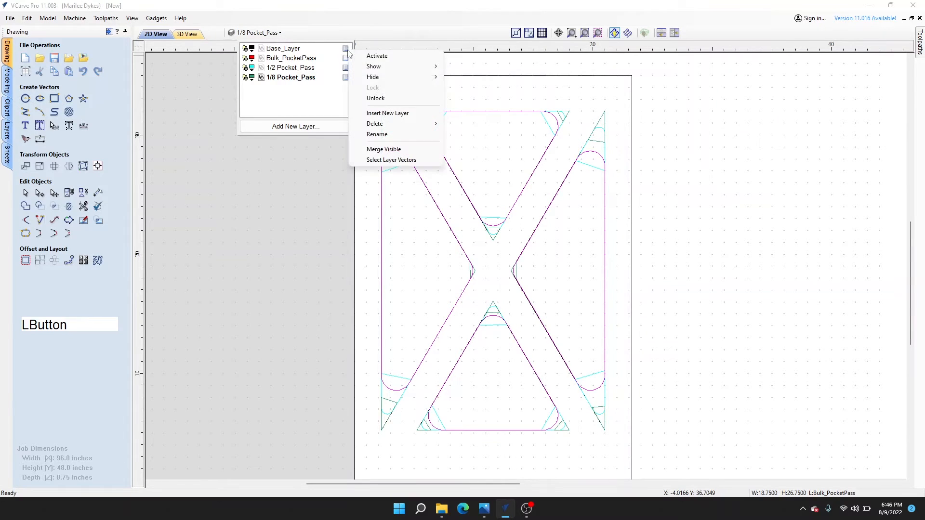
click(392, 99)
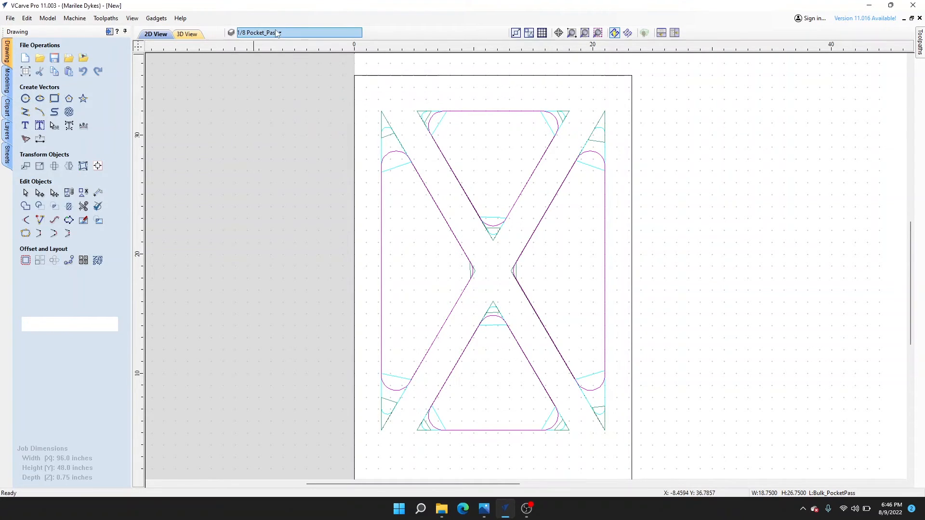
- Check the grouping of the Base_Layer pocket outlines with the three pocket-pass layers hidden, and show those layers again
click(258, 33)
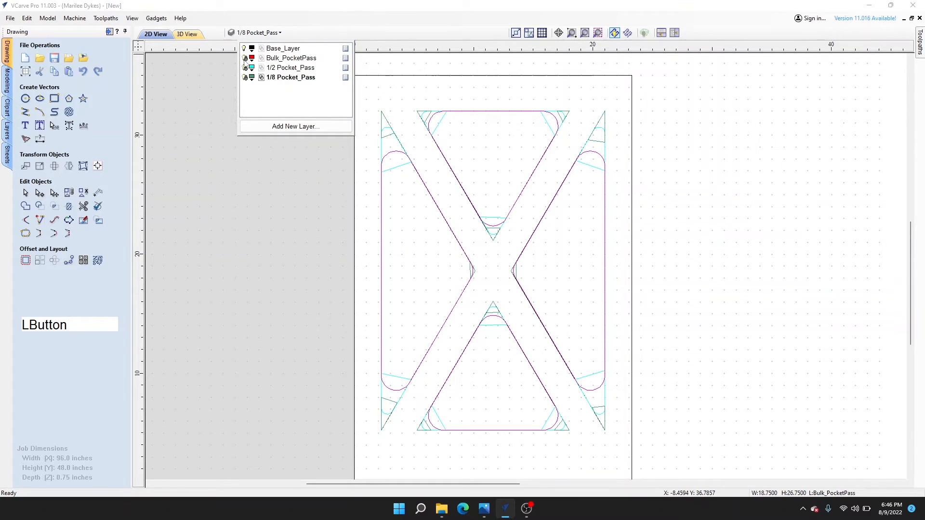
click(245, 58)
click(245, 67)
click(246, 77)
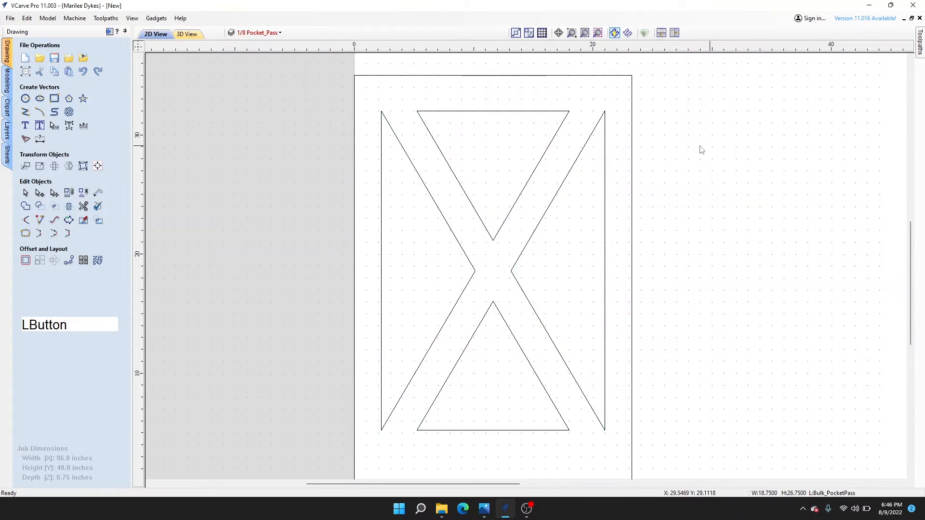
click(536, 114)
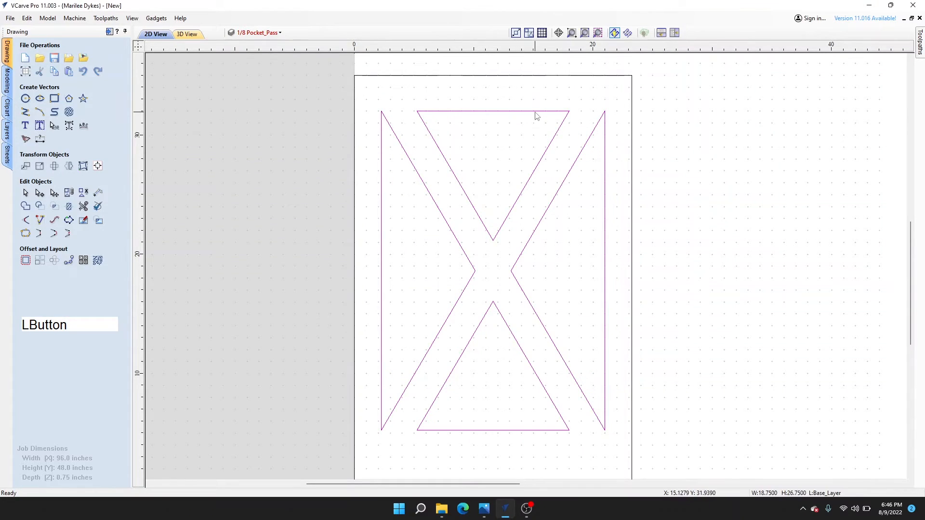
click(281, 33)
click(245, 77)
click(246, 67)
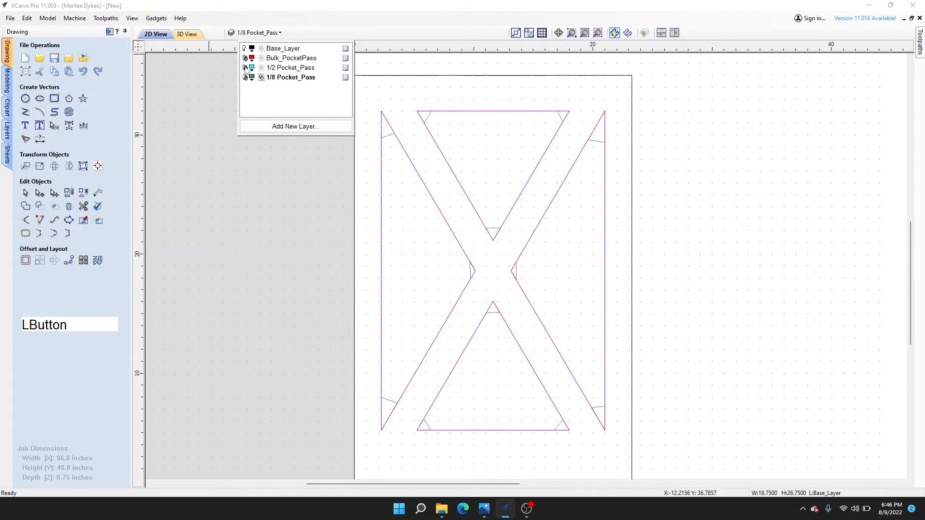
click(245, 57)
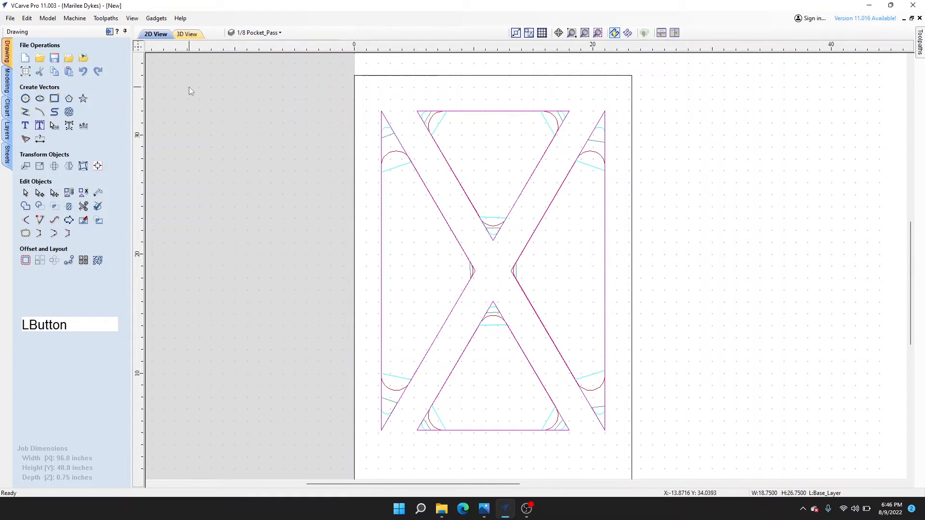
- Turn off the background grid and switch the workspace layout from drawing to toolpaths
scroll(736, 295, down, 2)
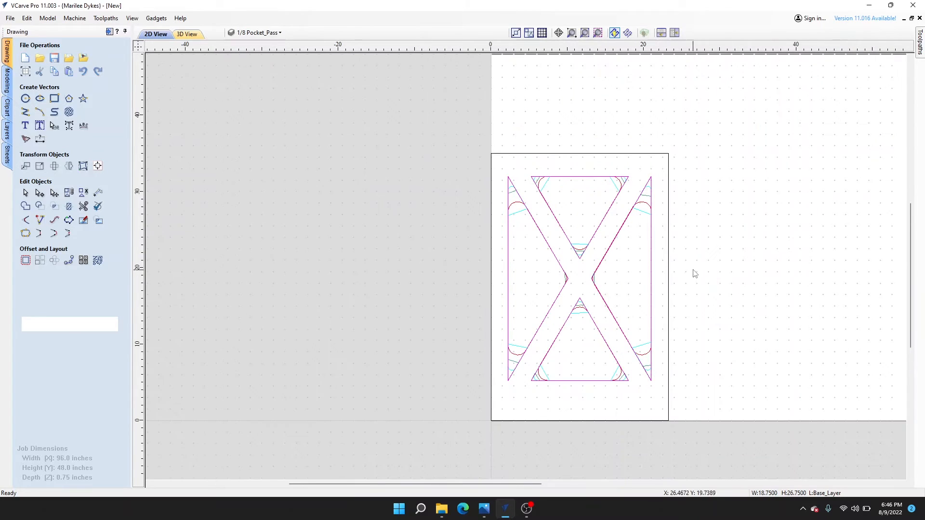
click(542, 33)
middle_drag(680, 168, 473, 132)
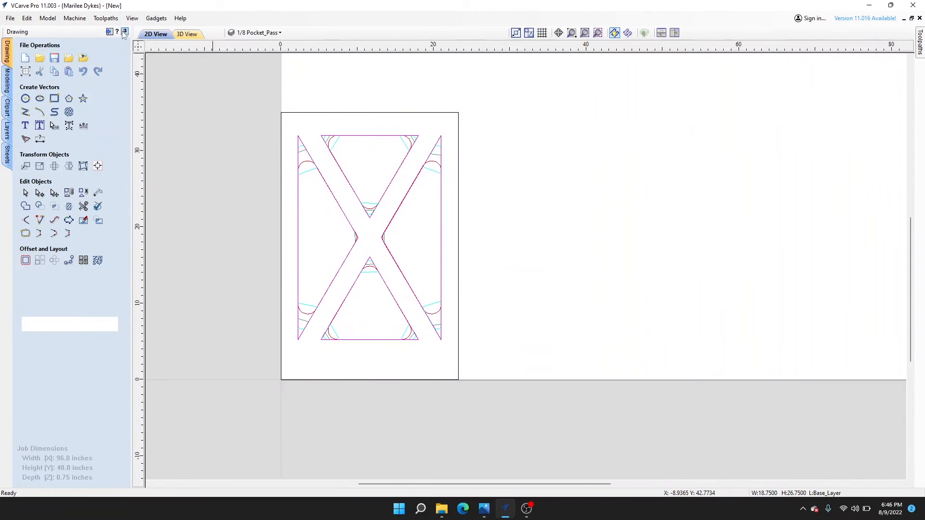
click(108, 33)
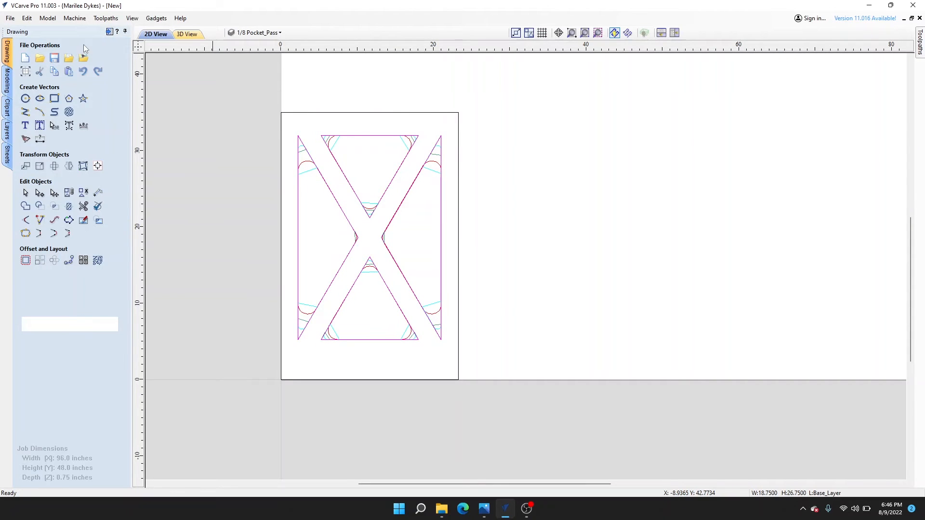
click(110, 32)
middle_drag(294, 262, 529, 227)
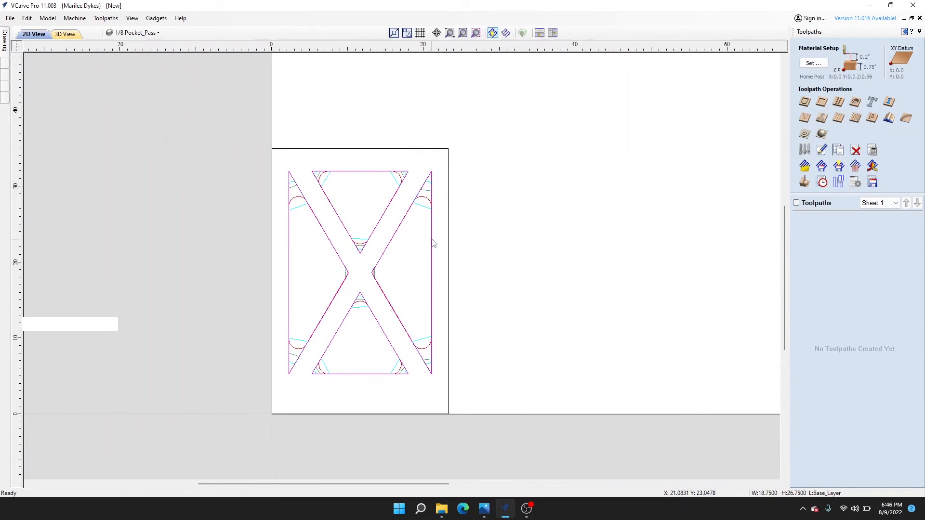
click(73, 329)
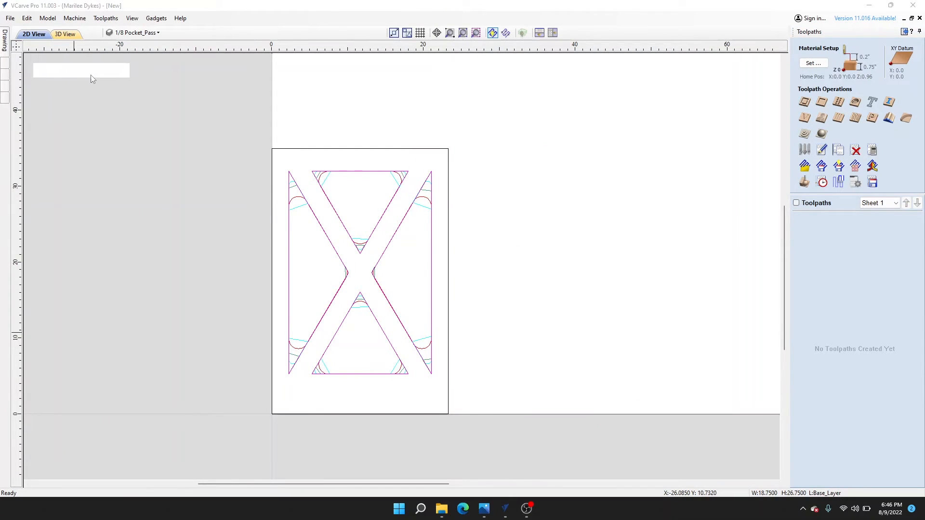
scroll(356, 269, up, 1)
middle_drag(287, 273, 343, 247)
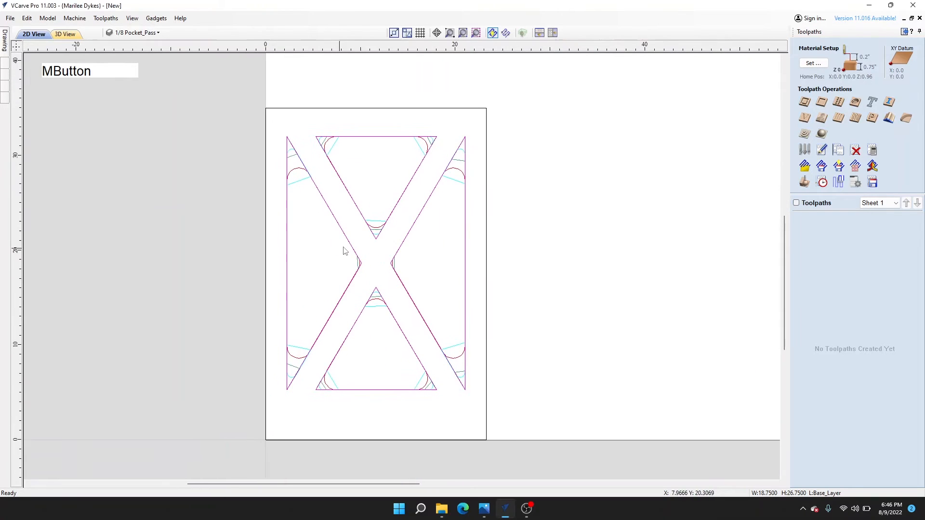
scroll(368, 244, up, 2)
scroll(438, 264, down, 2)
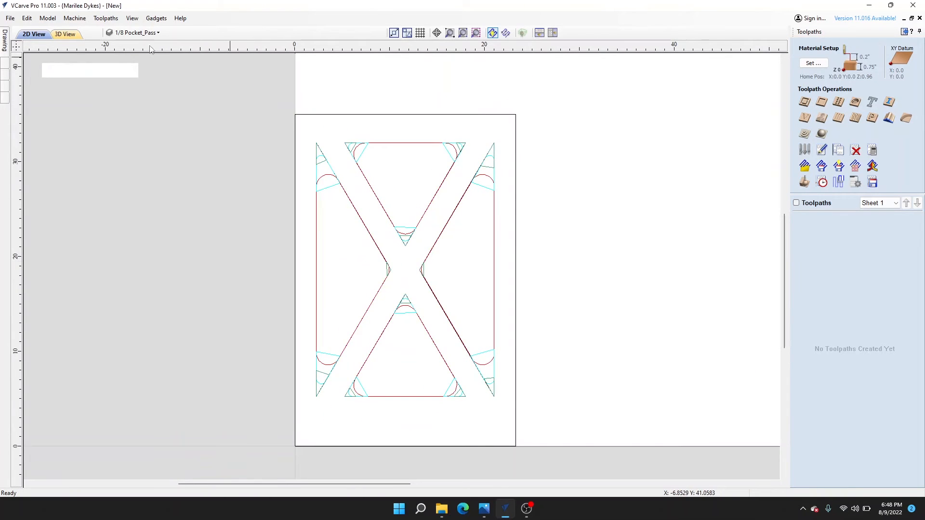
- Unlock the Bulk_PocketPass layer for toolpath creation
click(157, 33)
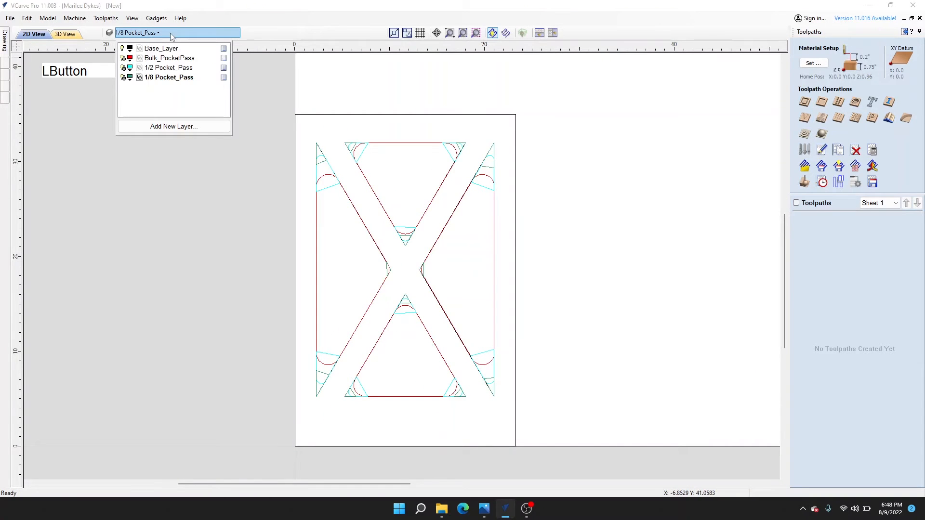
click(226, 60)
click(279, 109)
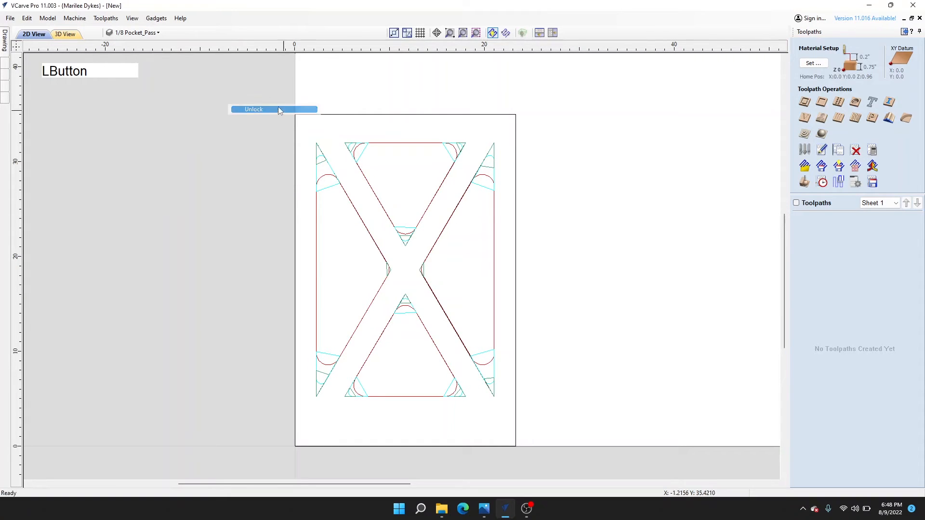
- Unlock the 1/2 Pocket_Pass and 1/8 Pocket_Pass layers so their vectors can be selected
click(153, 33)
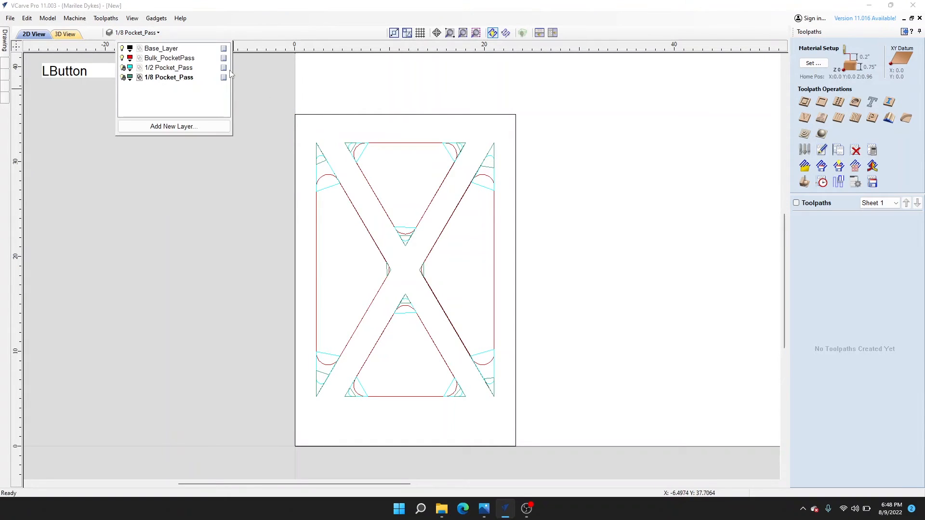
click(227, 68)
click(251, 115)
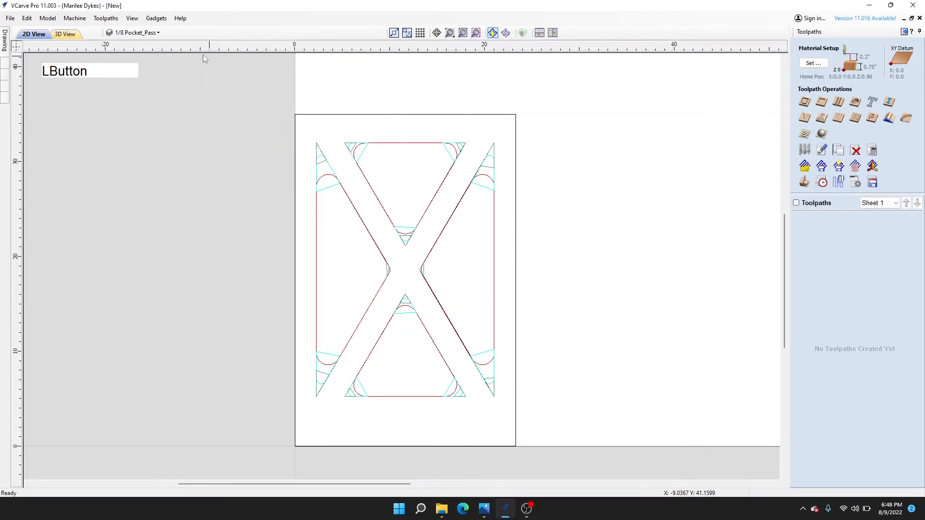
click(154, 33)
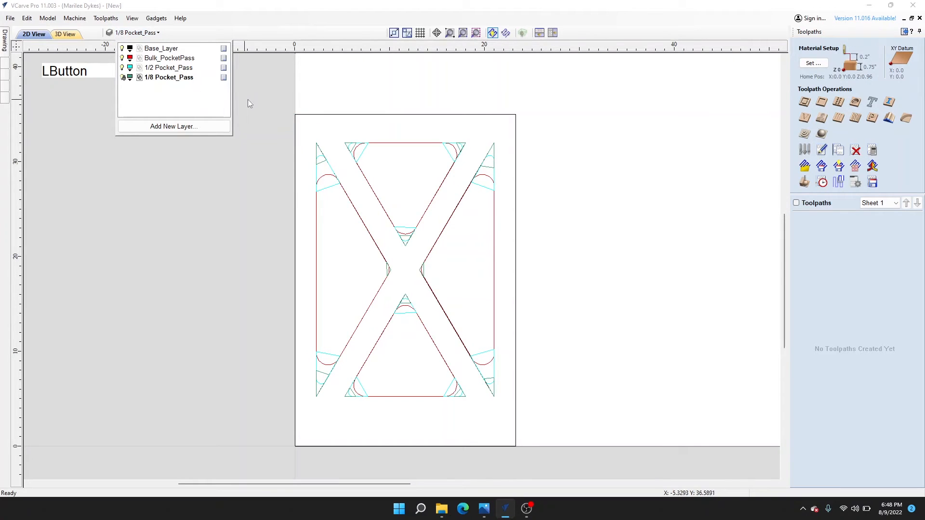
click(225, 77)
click(256, 125)
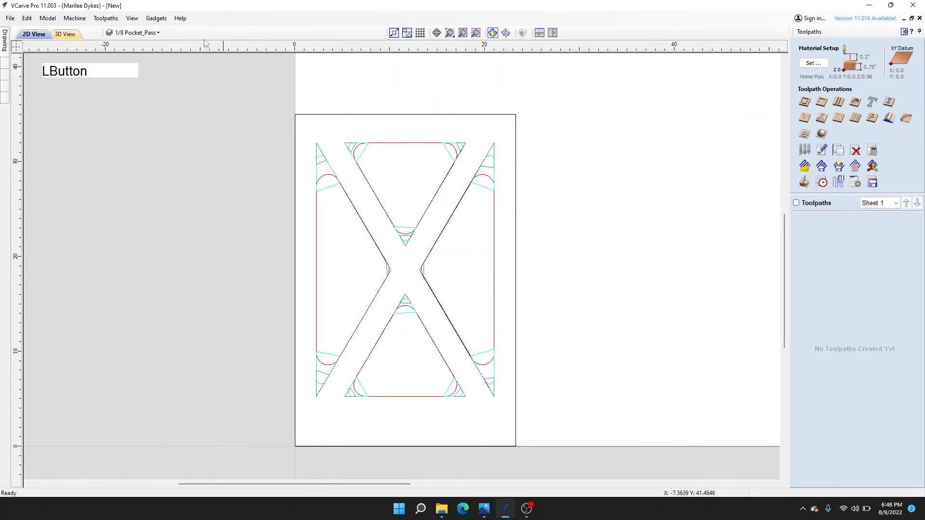
click(164, 33)
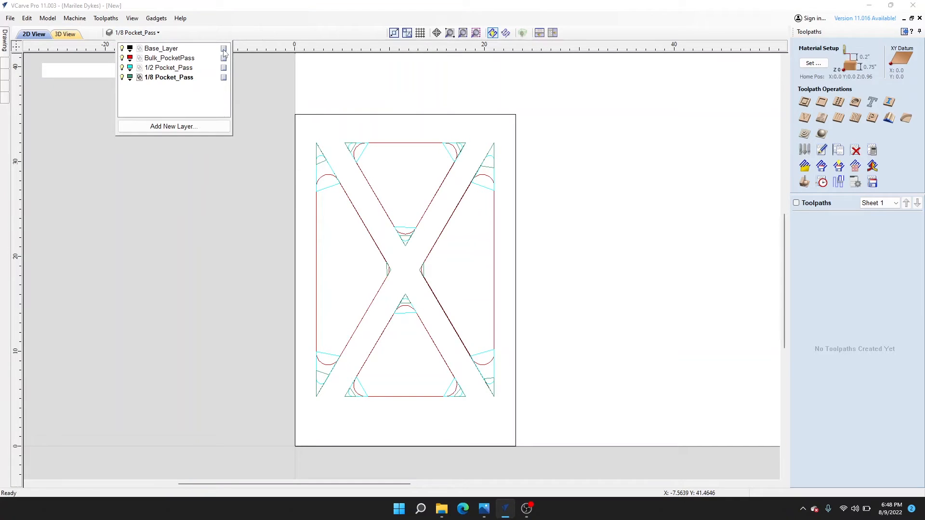
click(224, 53)
click(271, 88)
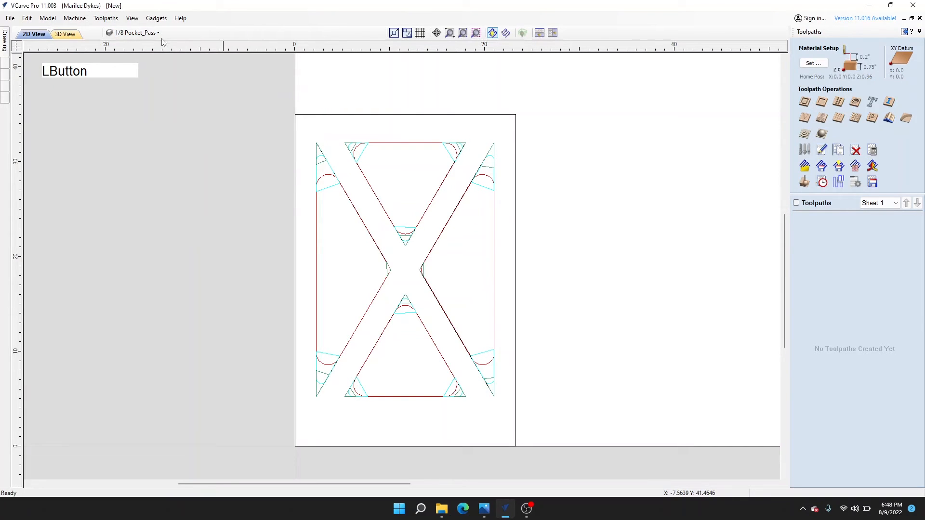
- Select the grouped Bulk_PocketPass vectors of the X-shaped panel
click(563, 232)
scroll(313, 297, up, 9)
scroll(428, 228, down, 5)
drag(413, 195, 394, 206)
scroll(434, 209, down, 2)
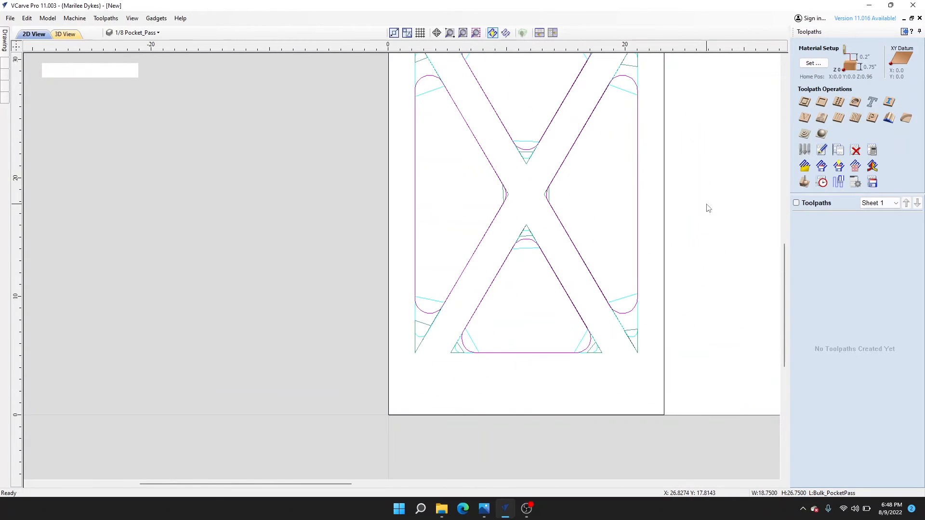
middle_drag(708, 209, 652, 198)
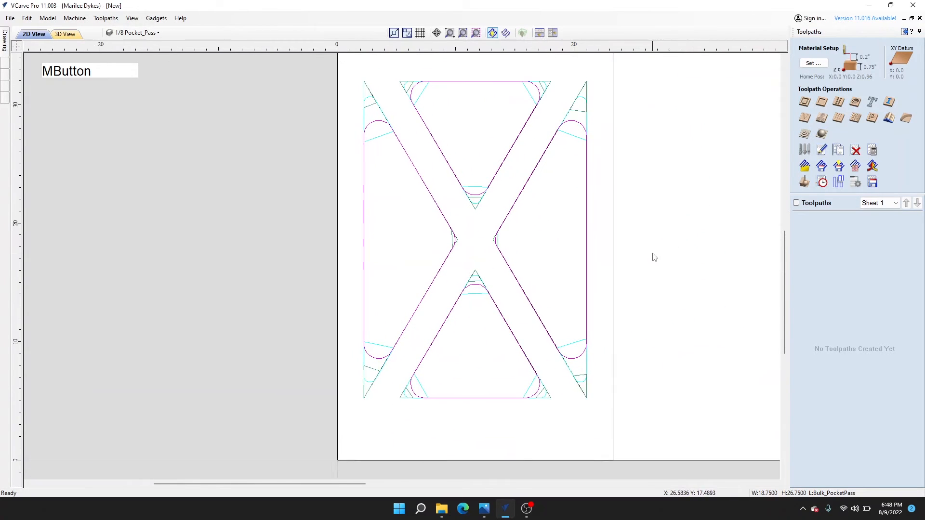
- Start a pocket toolpath for the selected bulk vectors and replace its tool with End Mill (1 1/4")
click(822, 104)
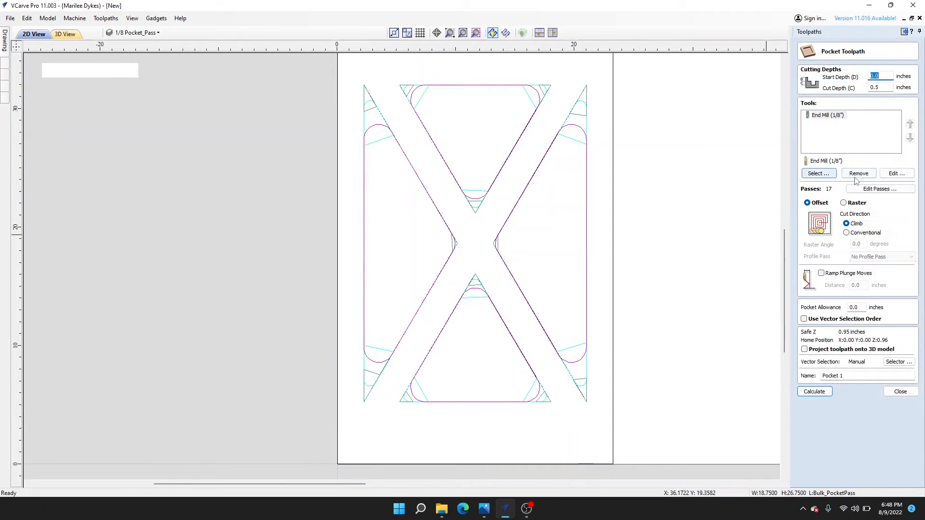
click(859, 174)
click(833, 175)
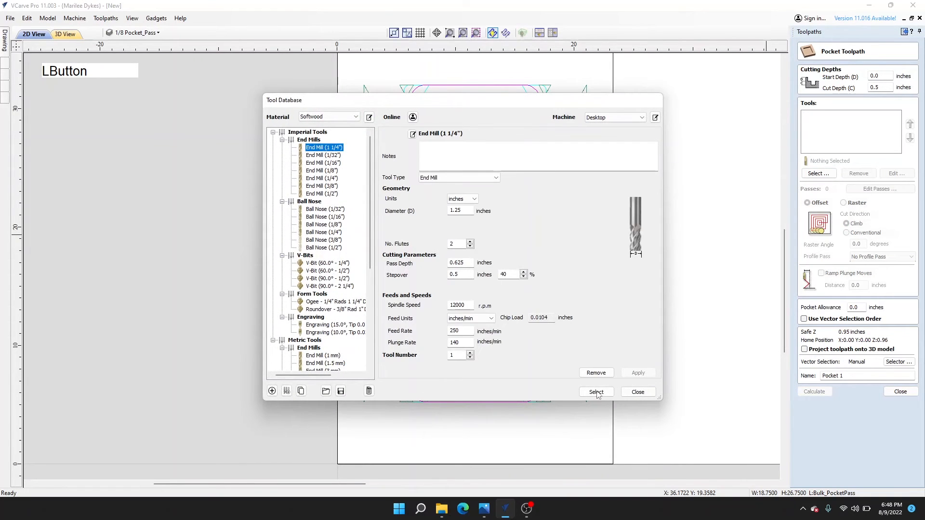
click(597, 392)
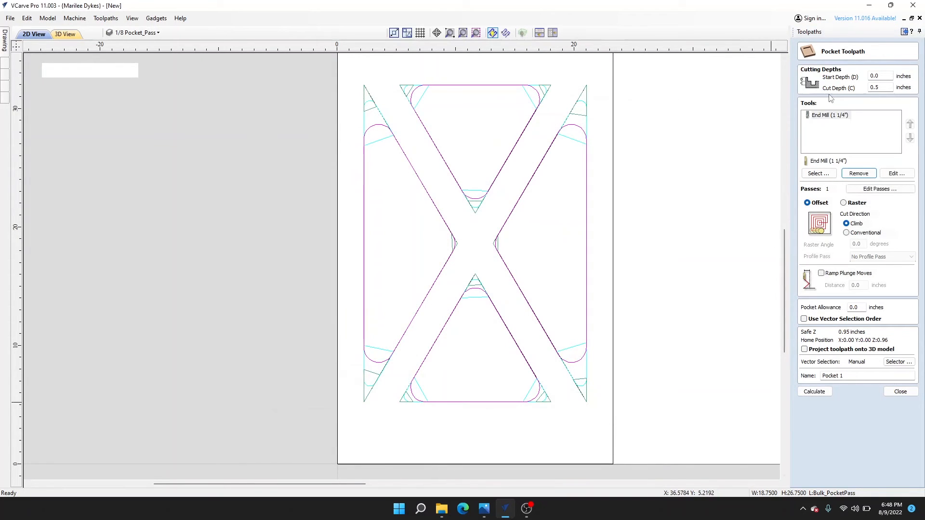
double_click(885, 87)
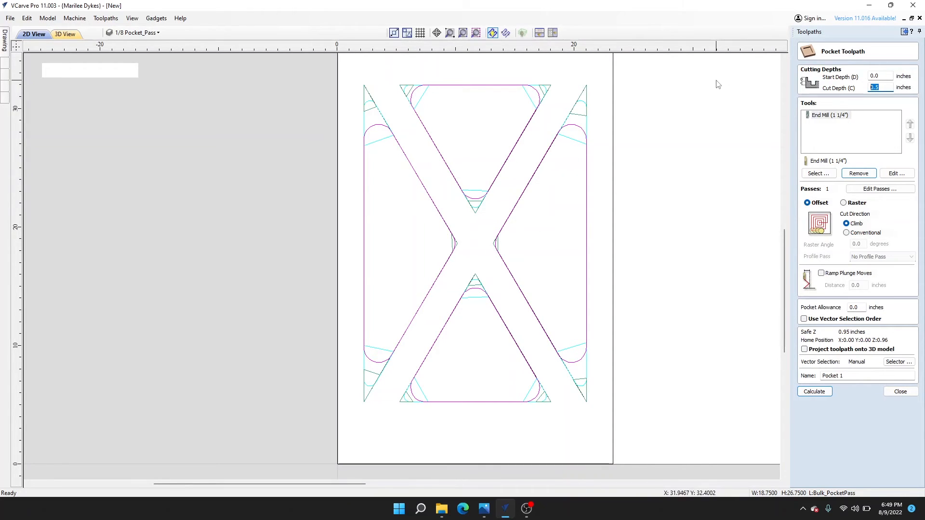
middle_click(890, 226)
- Name the pocket toolpath Bulk_Pocket_Pass and calculate it
drag(854, 376, 815, 383)
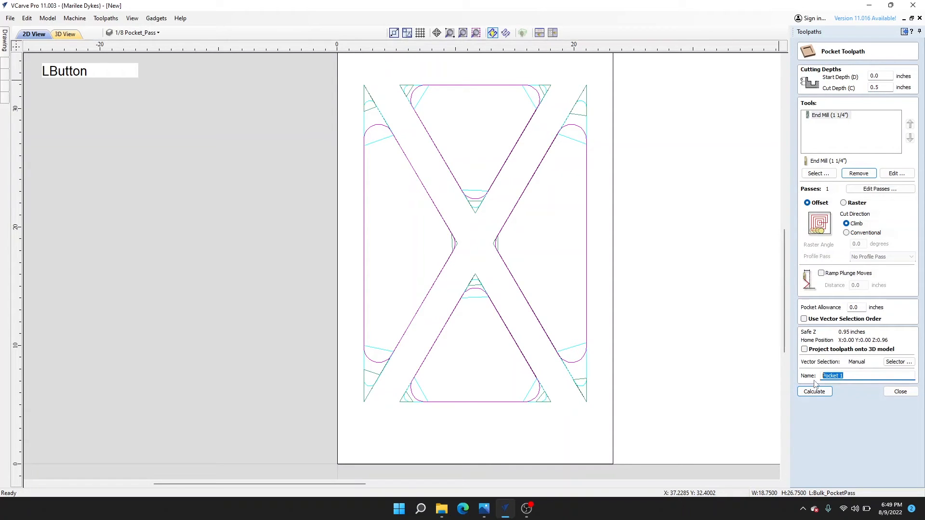
text(Bul)
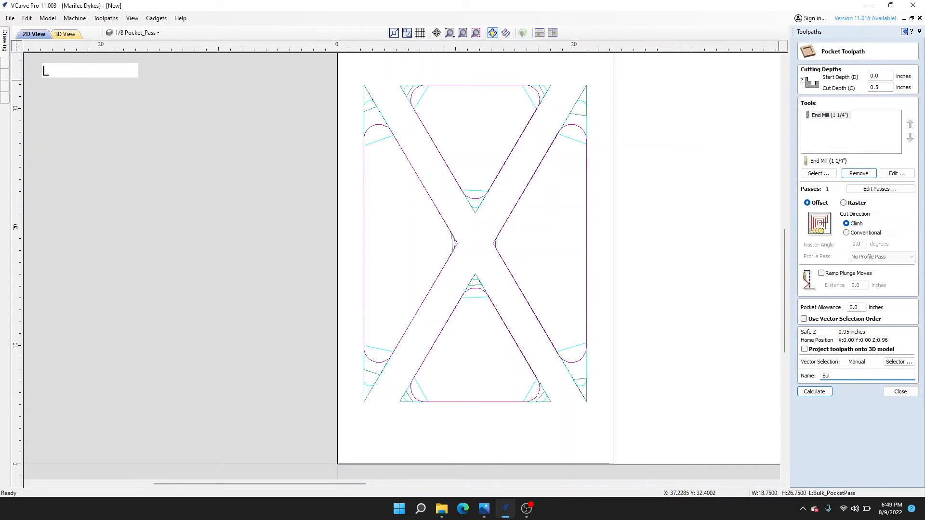
text(k_Pocket)
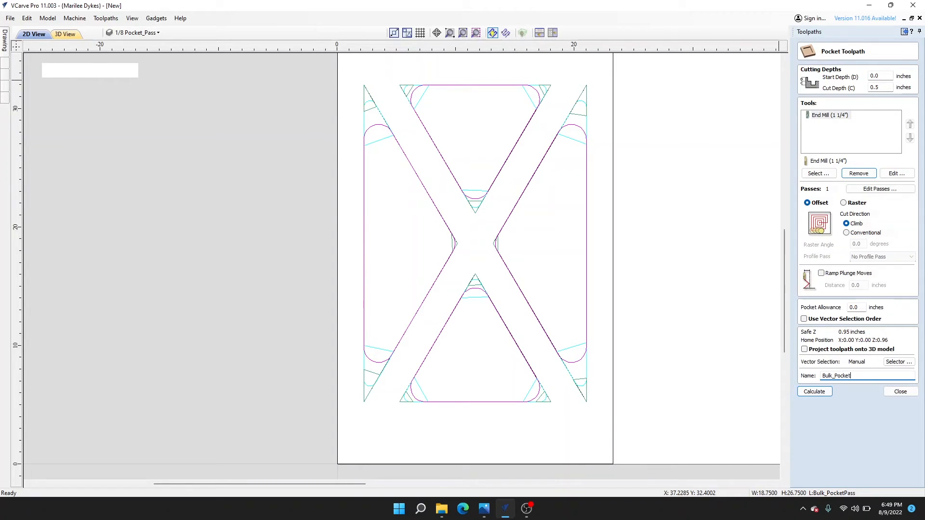
text(_)
text(Bo)
key(BackSpace)
key(BackSpace)
key(BackSpace)
text(Pass)
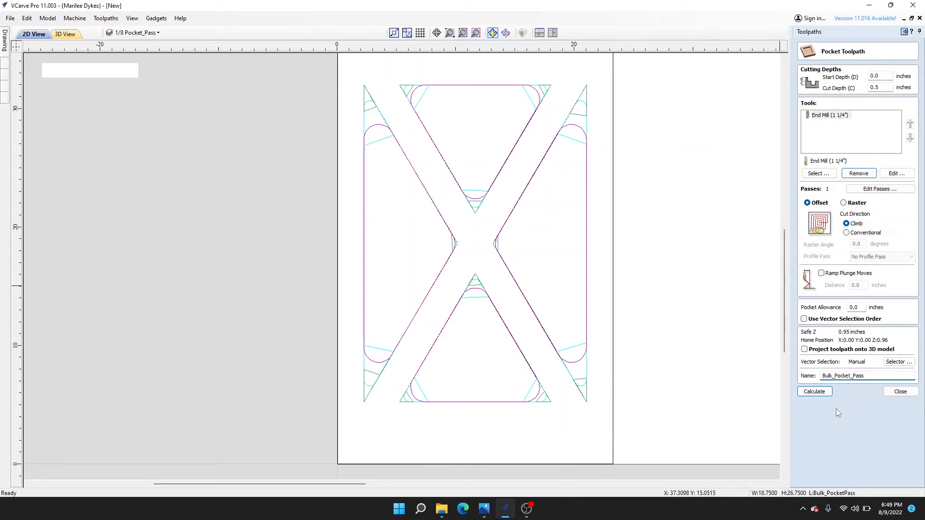
click(814, 392)
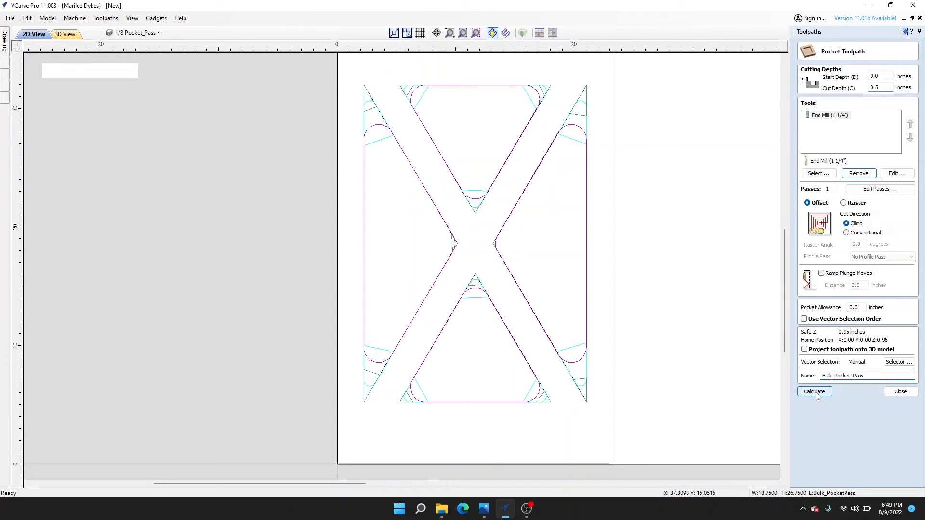
- Preview all toolpaths in 3D, inspect the four bulk pockets, and return to the 2D view with the preview closed
scroll(284, 241, up, 5)
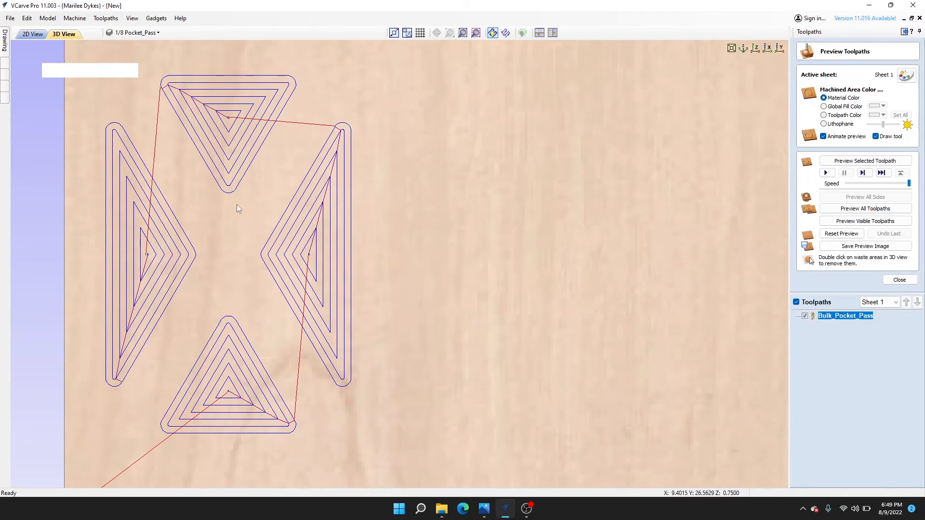
click(866, 209)
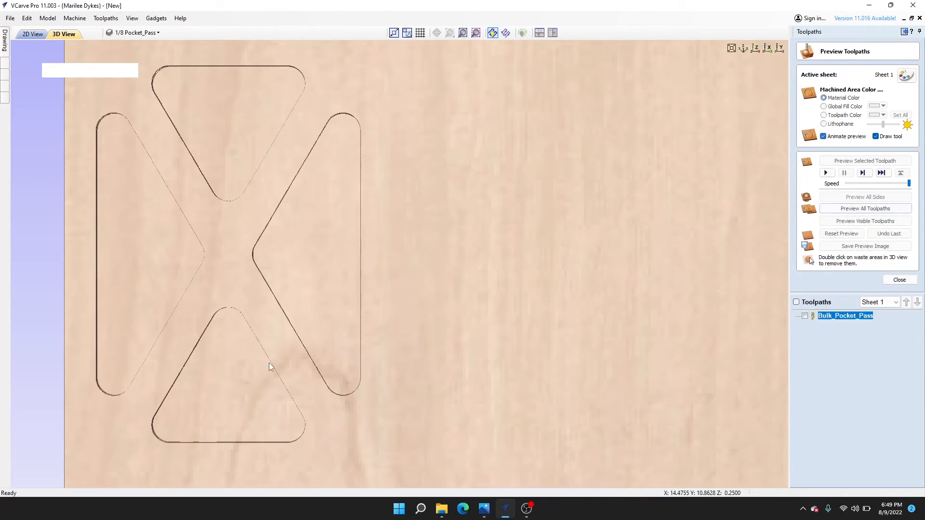
click(267, 327)
drag(267, 328, 314, 359)
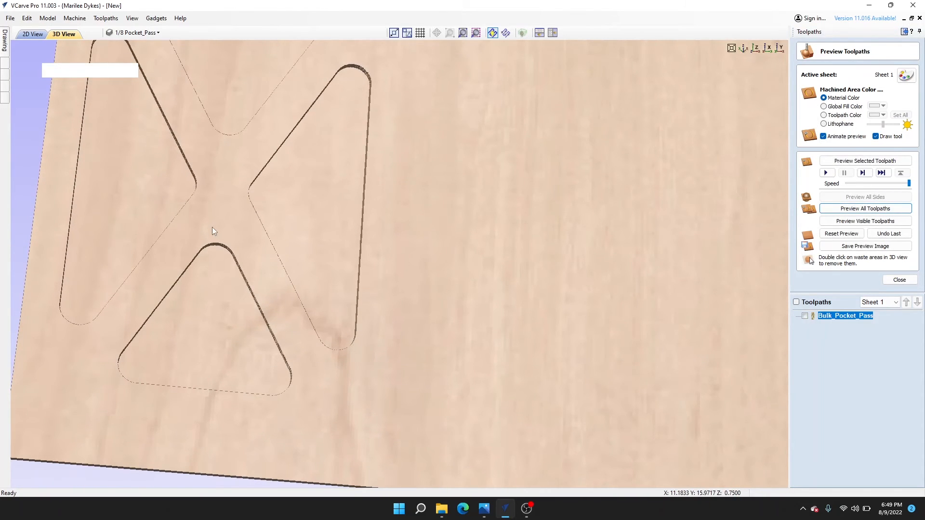
middle_drag(212, 227, 295, 273)
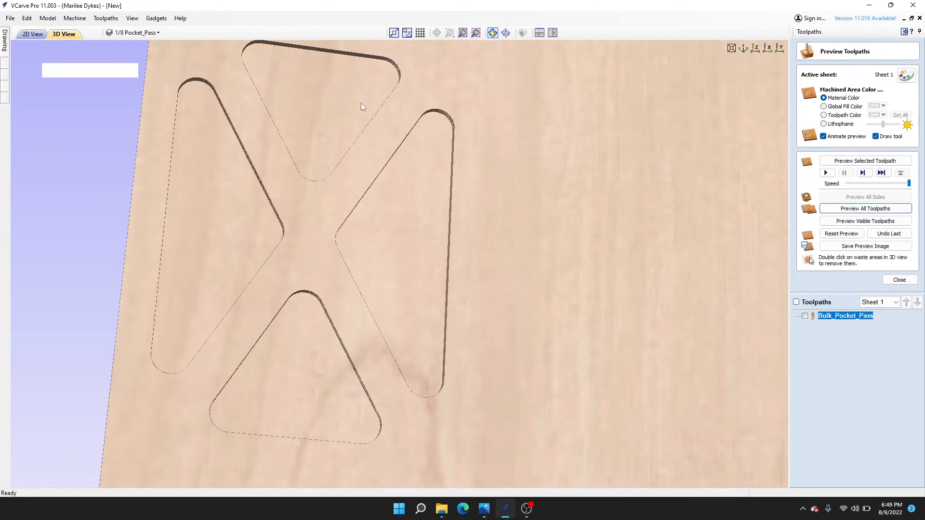
scroll(368, 117, down, 1)
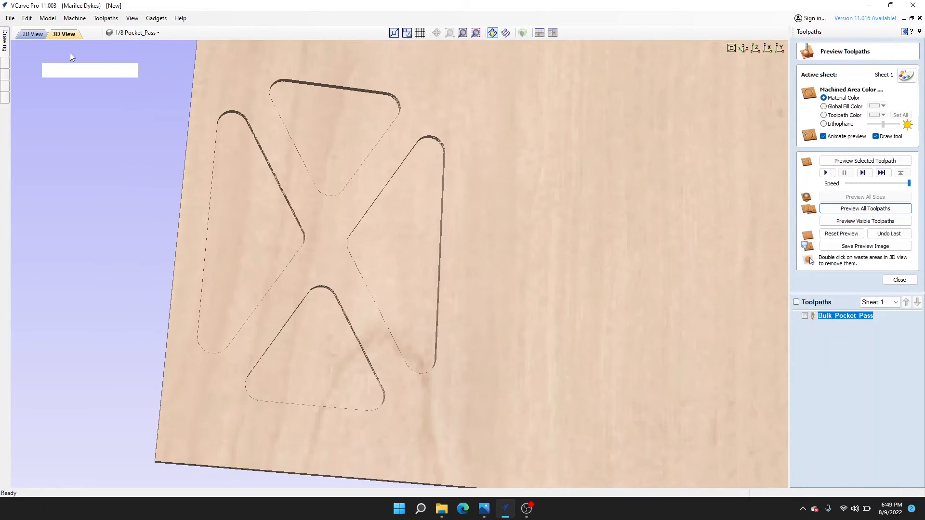
click(27, 35)
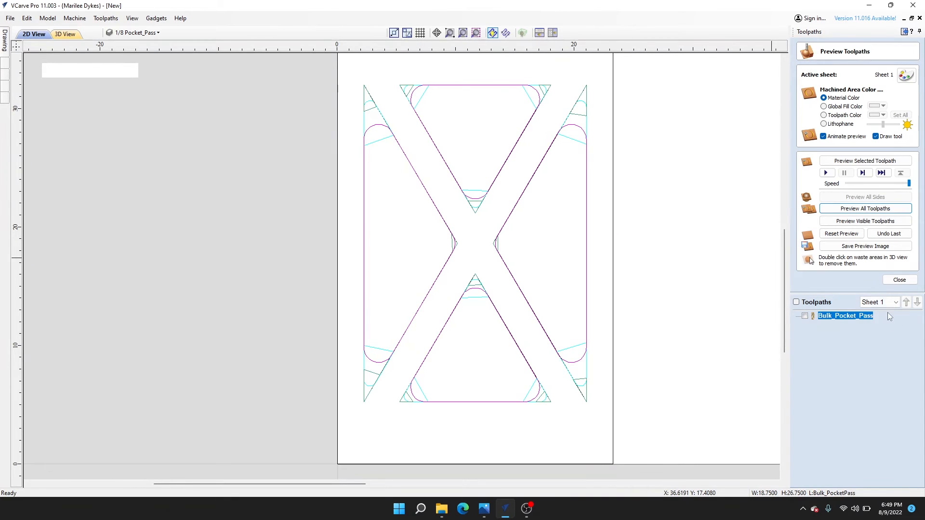
click(899, 280)
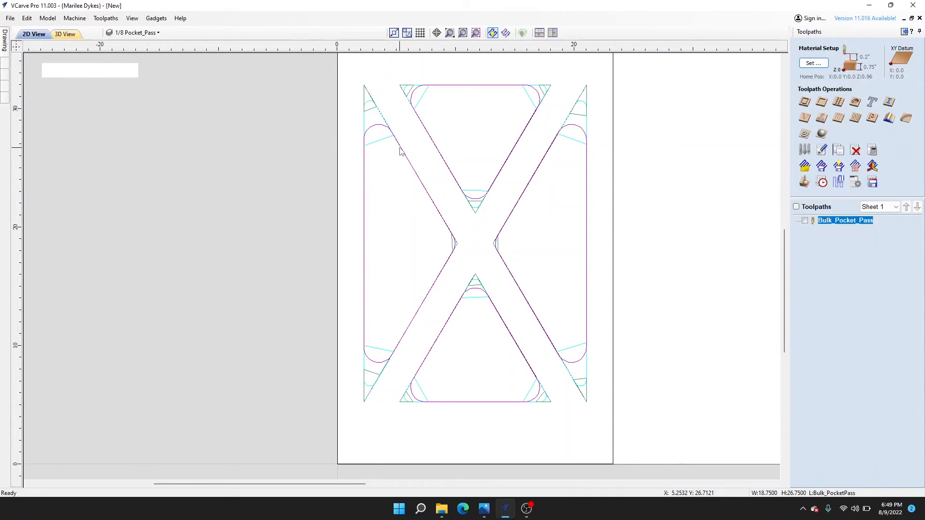
- Select the grouped 1/2 Pocket_Pass vectors at the pocket corners
middle_drag(414, 174, 450, 250)
scroll(406, 182, up, 3)
scroll(406, 187, up, 4)
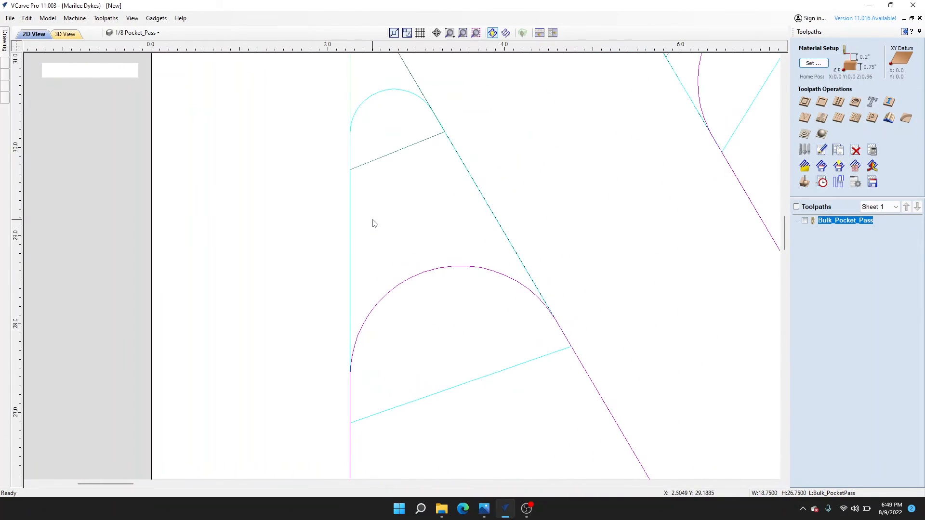
drag(372, 221, 338, 243)
scroll(499, 289, down, 3)
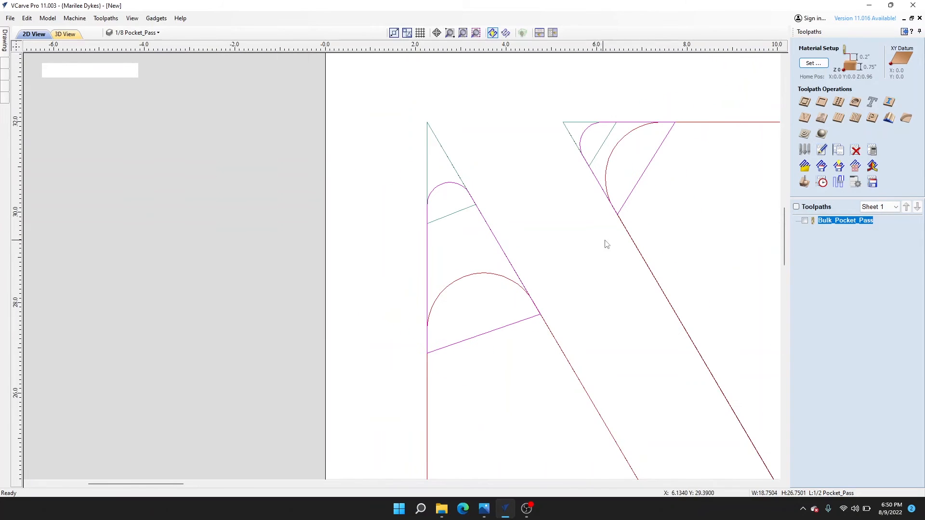
- Start a pocket toolpath for the selected corner vectors and replace its tool with End Mill (1/2")
click(821, 102)
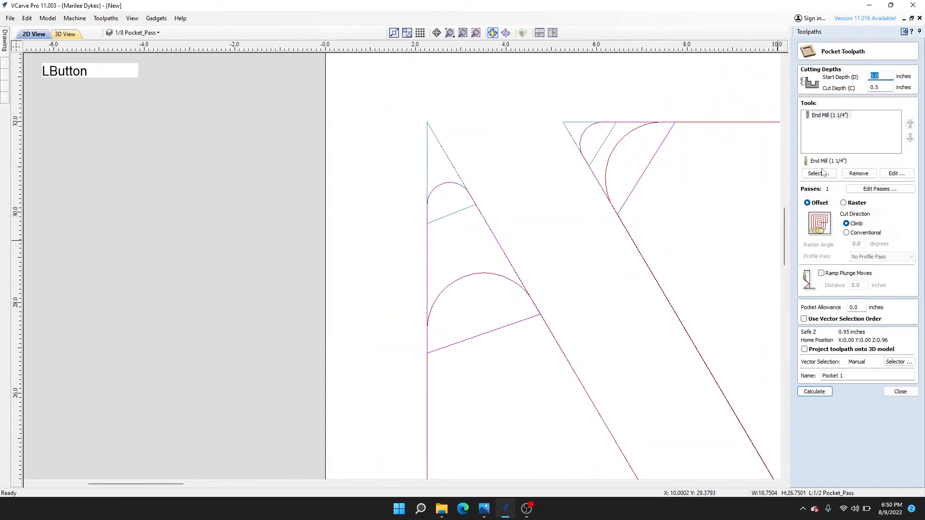
click(873, 174)
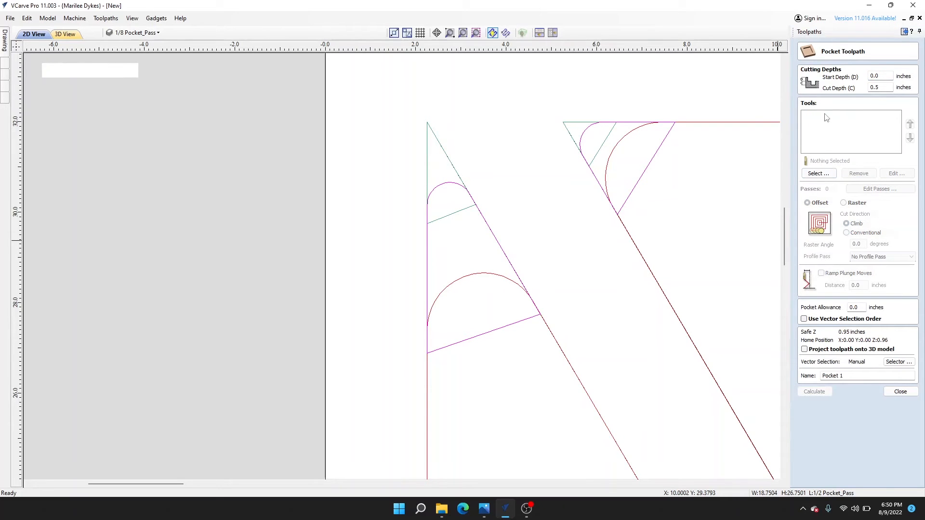
click(822, 175)
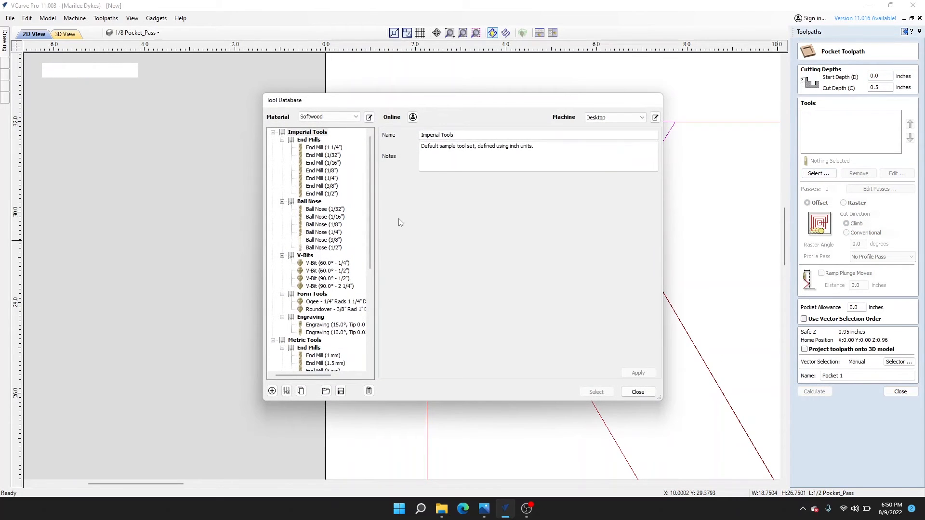
click(329, 195)
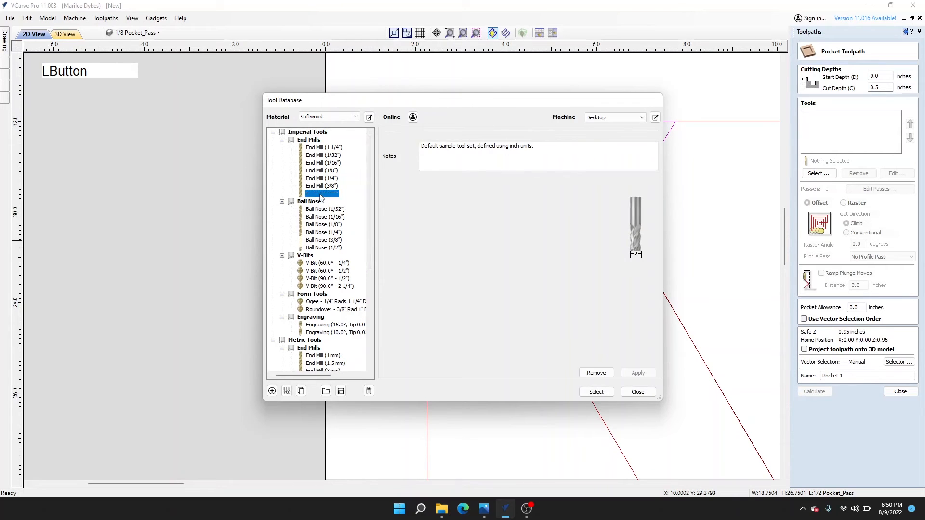
click(597, 391)
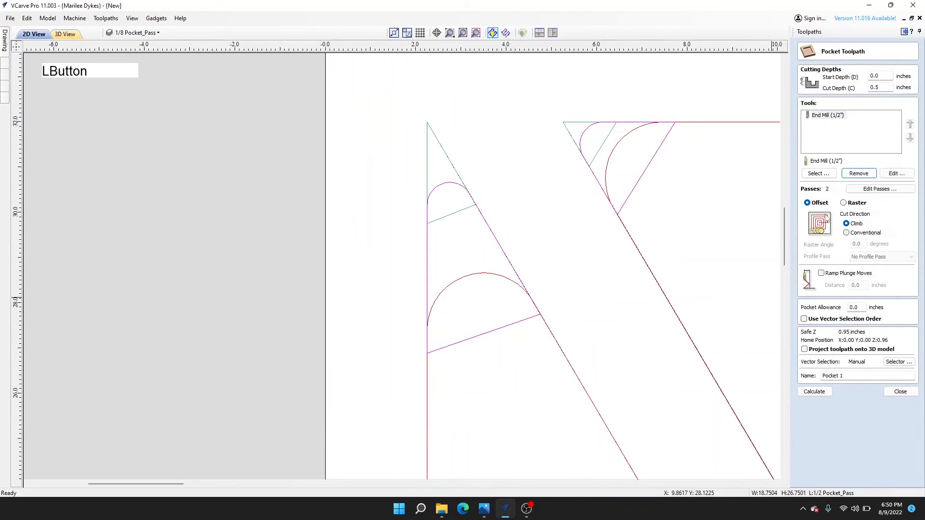
- Name the pocket toolpath 1/2_Pocket_Pass and calculate it
click(848, 376)
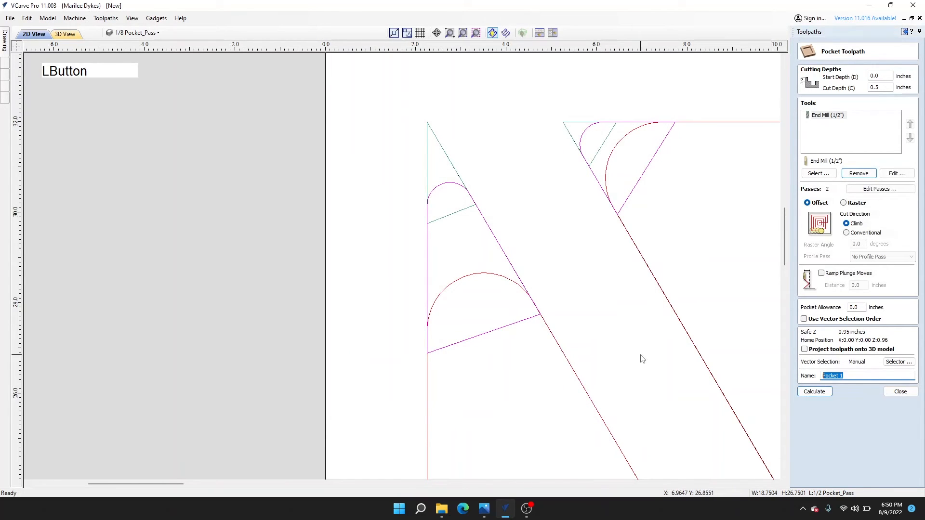
text(1/)
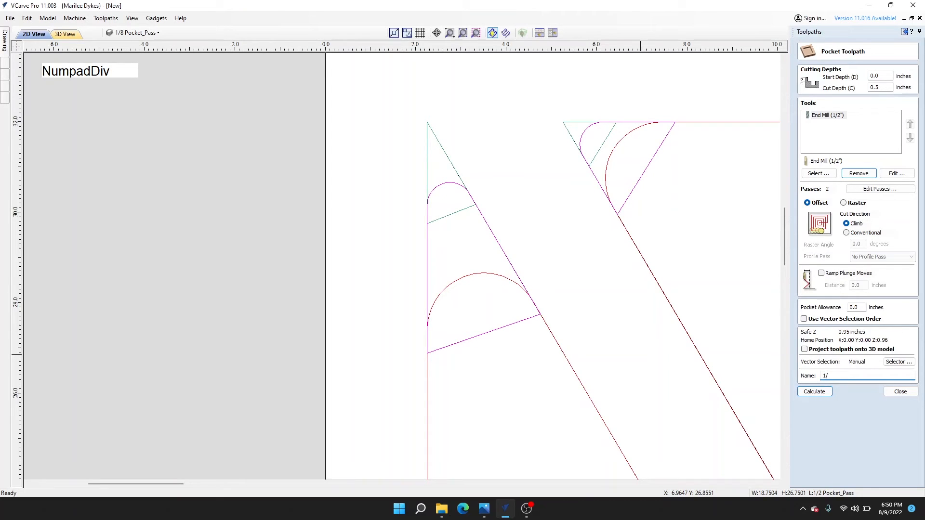
text(2_)
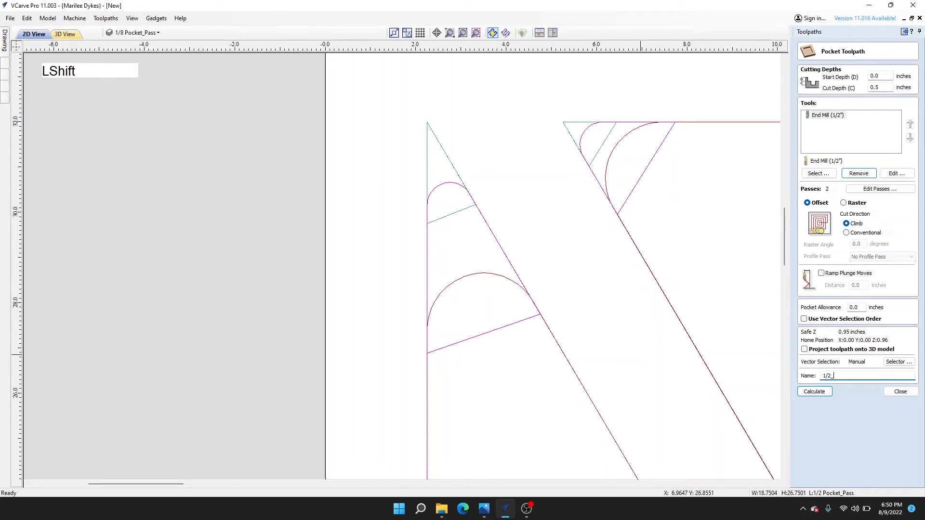
text(Bul)
key(BackSpace)
key(BackSpace)
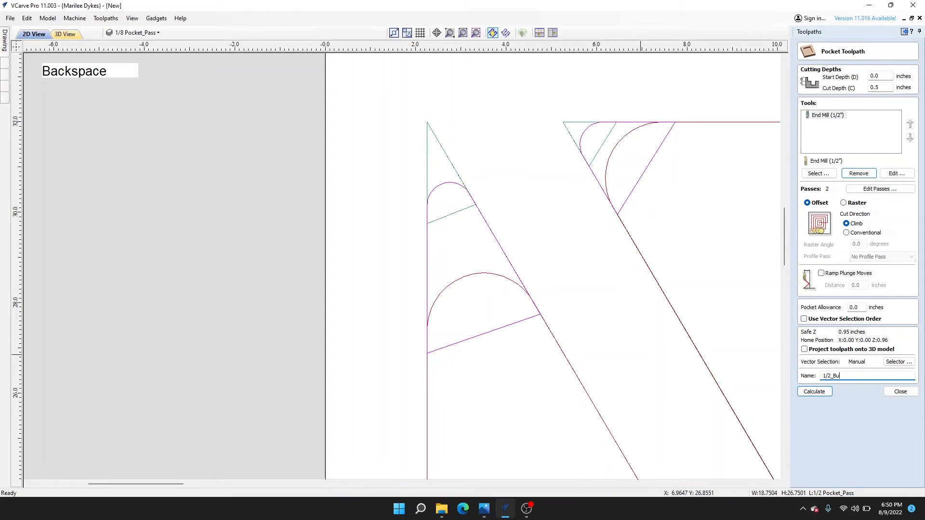
text(Poc)
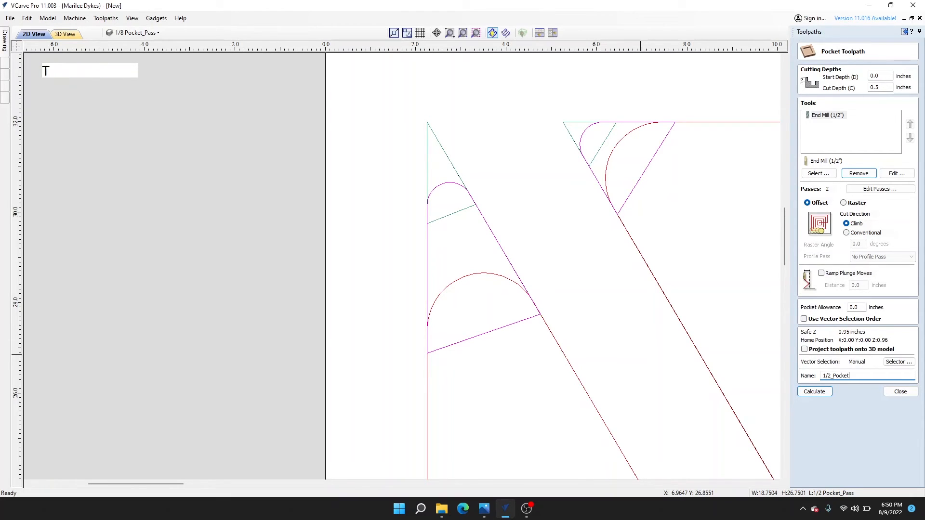
text(ket_Pass)
click(815, 391)
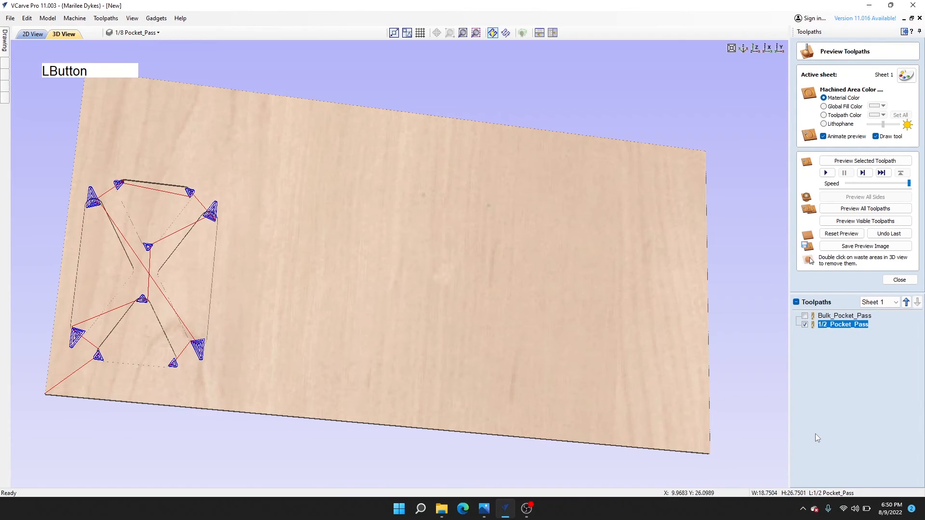
- Preview the visible 1/2_Pocket_Pass toolpath in 3D from above, inspect the pocket corners, and return to the 2D view
click(755, 49)
scroll(91, 221, up, 4)
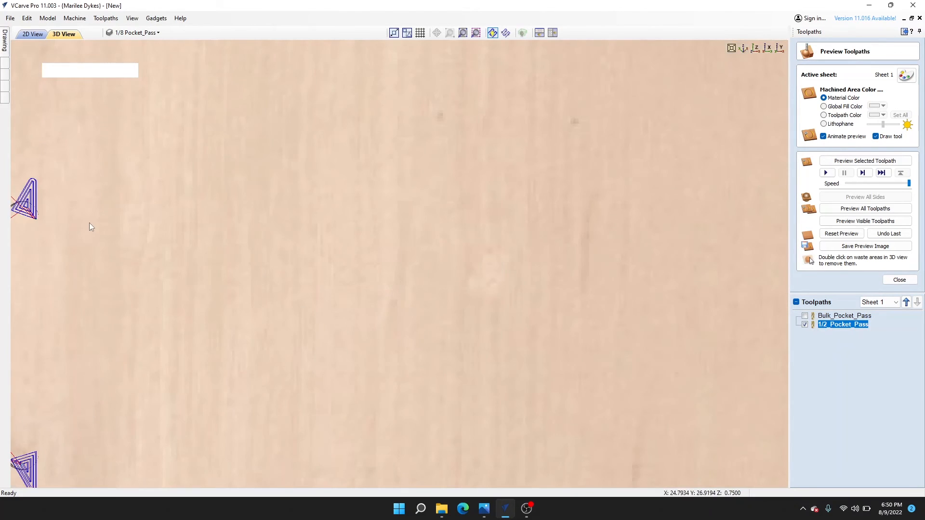
middle_drag(91, 222, 547, 186)
scroll(437, 185, up, 2)
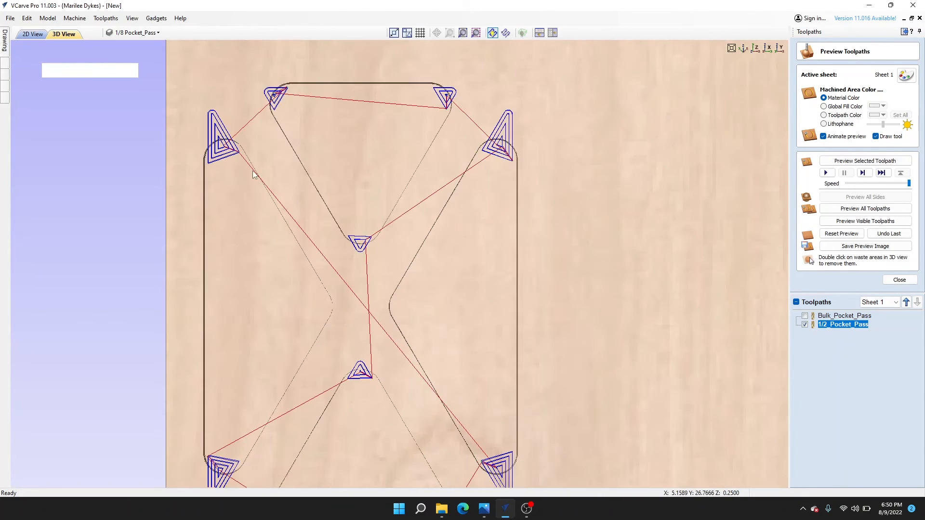
click(851, 225)
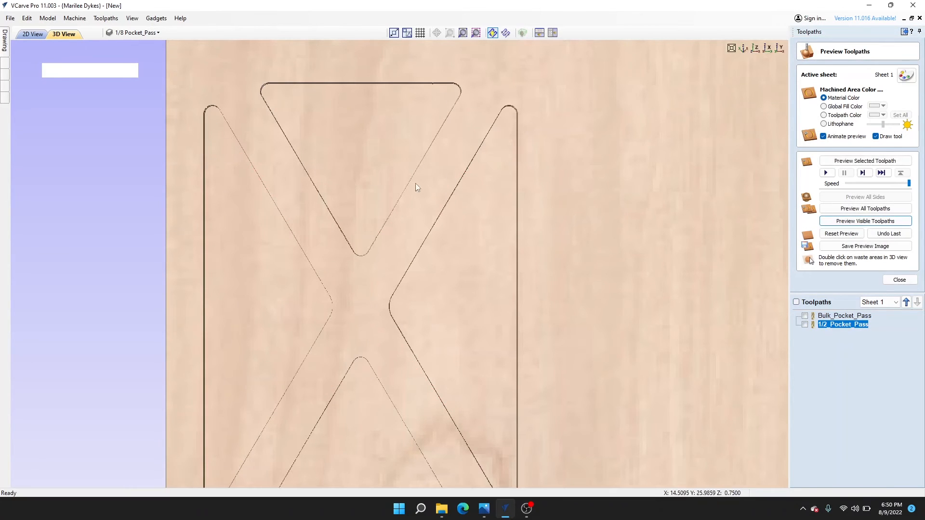
click(33, 33)
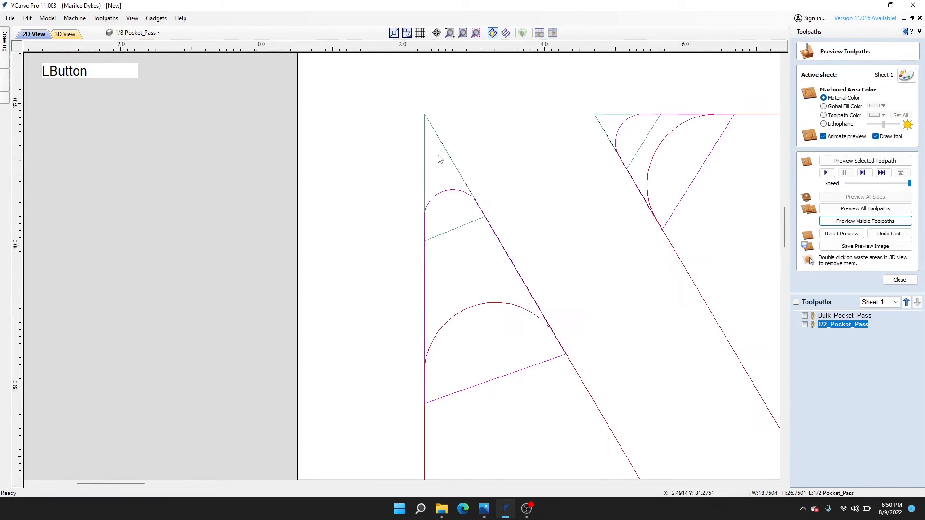
- Start a pocket toolpath for the 1/8 Pocket_Pass corner vectors and replace its tool with End Mill (1/8")
scroll(440, 159, up, 2)
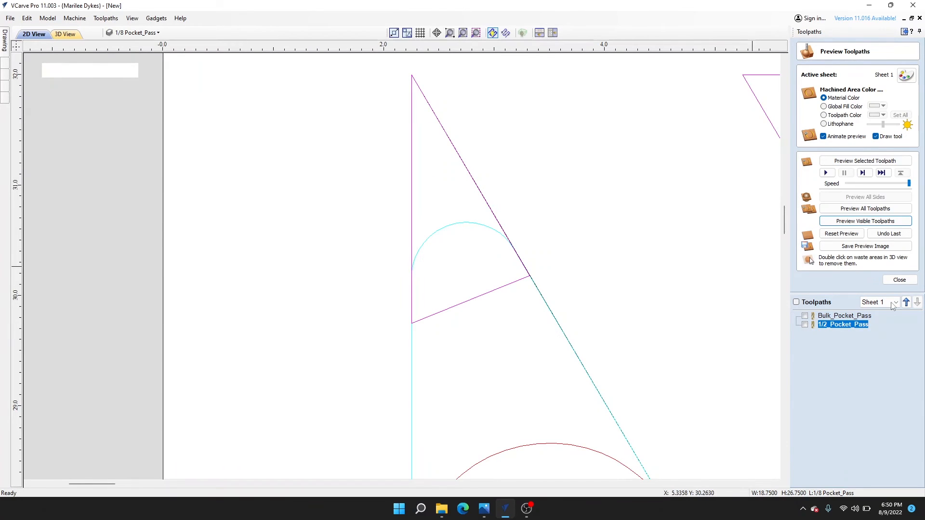
click(898, 280)
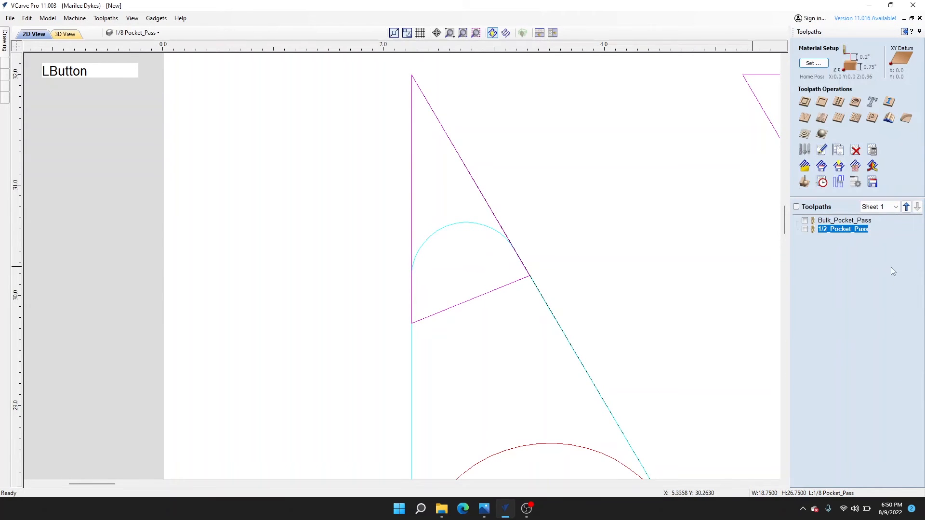
click(822, 102)
click(858, 174)
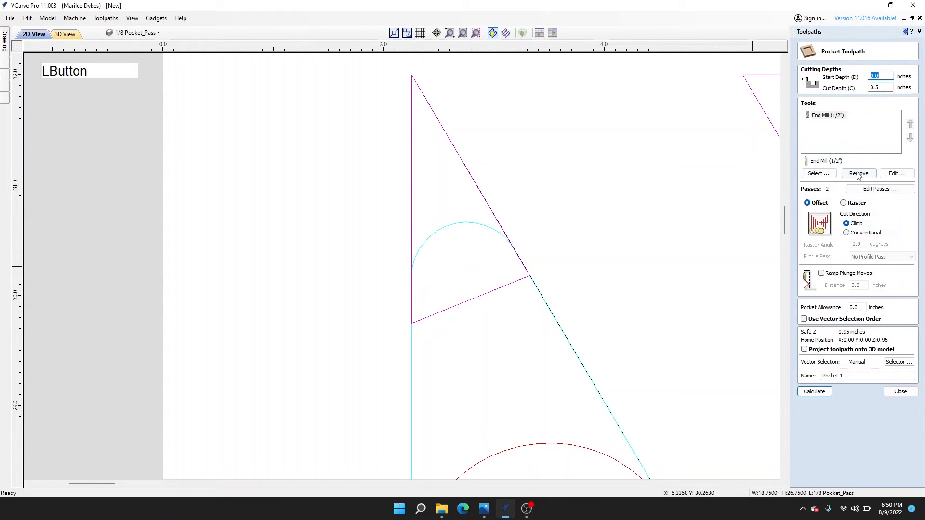
click(816, 174)
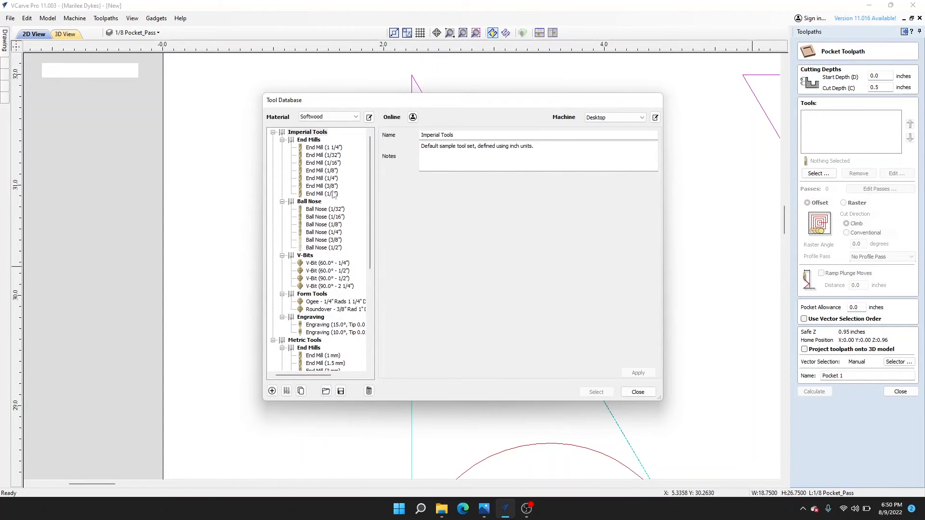
click(322, 171)
click(596, 393)
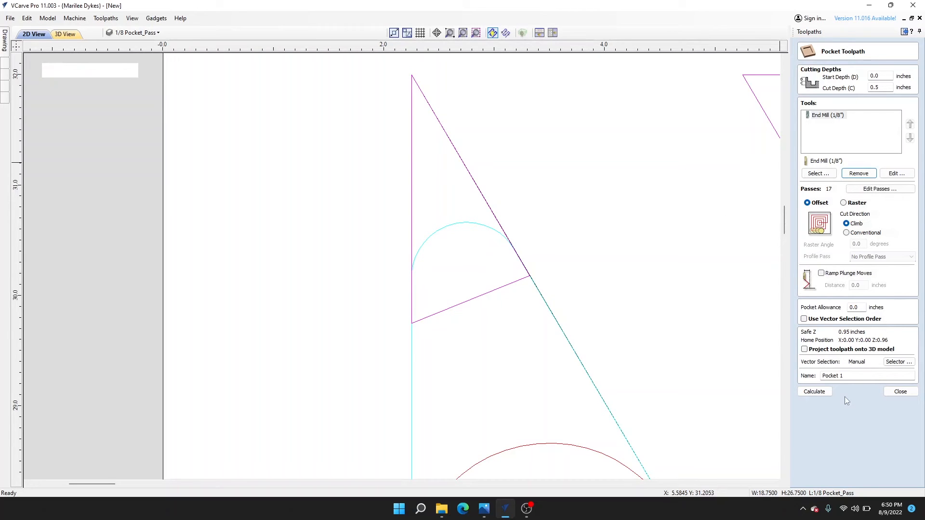
- Name the pocket toolpath 1/8_Pocket_Pass and calculate it
click(859, 377)
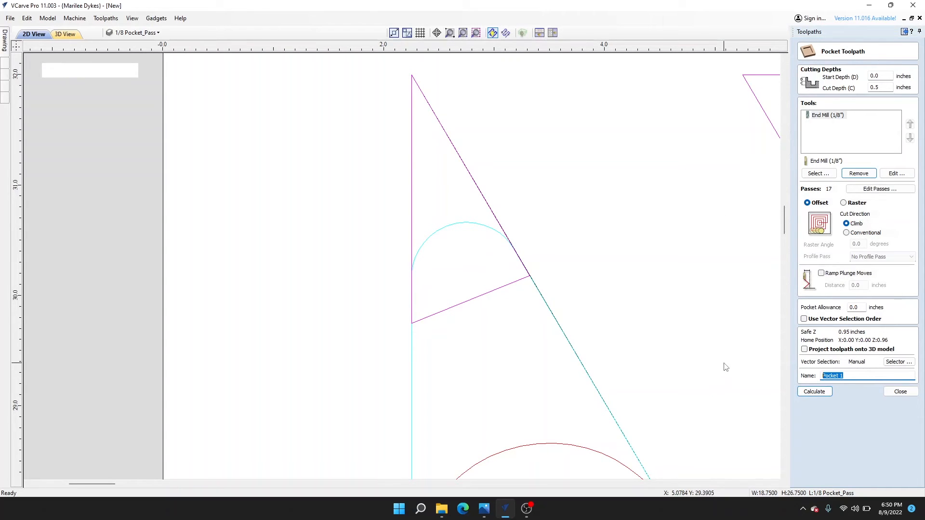
text(1/8_pket)
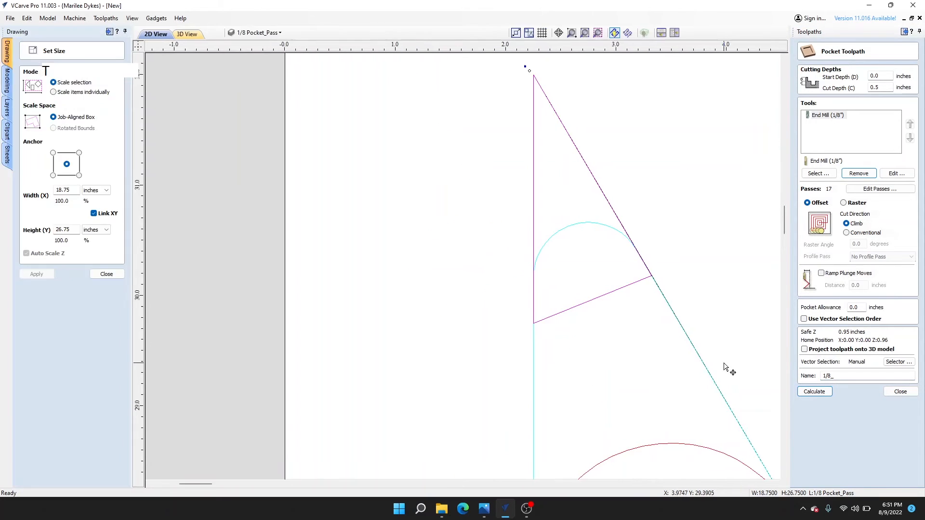
key(shift+minus)
click(845, 376)
text(Pocket)
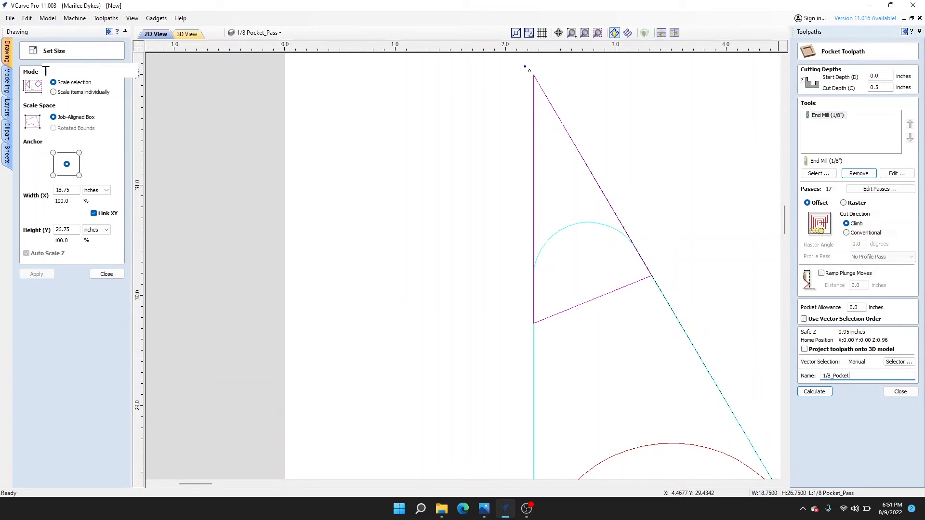
text(_Pass)
click(821, 393)
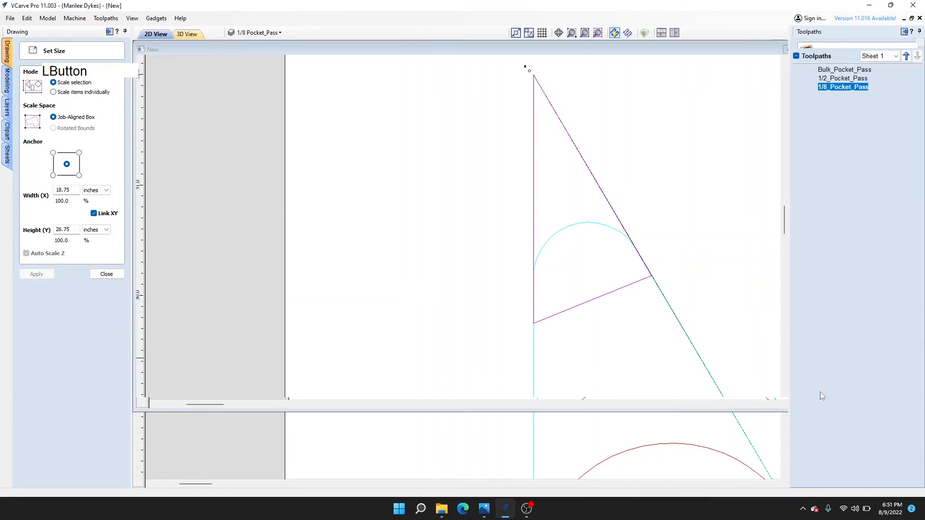
- Preview the visible 1/8_Pocket_Pass toolpath in 3D, inspect the sharp pocket corners, and close the Set Size and preview forms
middle_drag(189, 213, 543, 187)
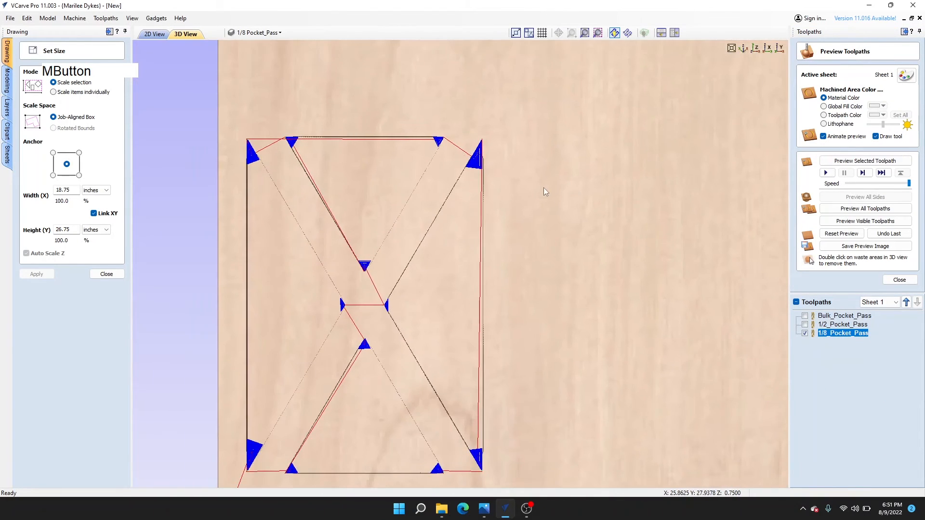
click(852, 223)
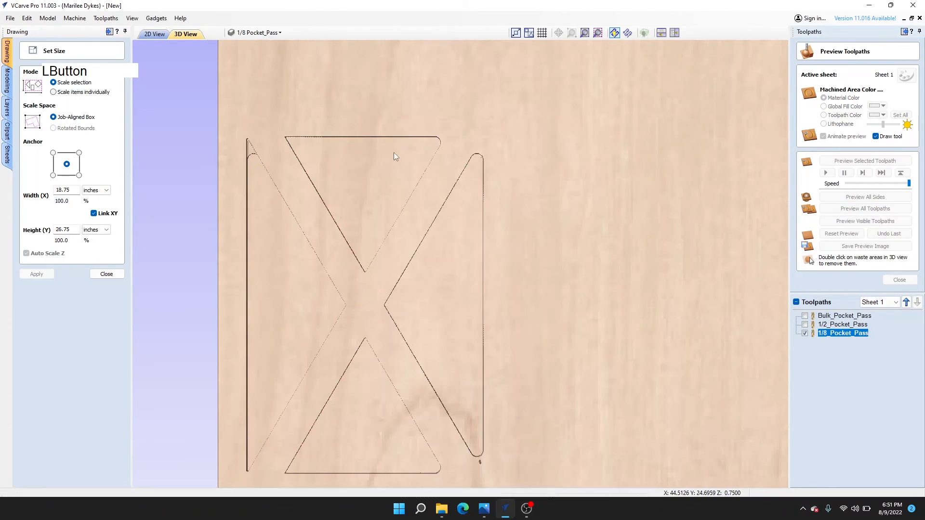
middle_drag(340, 189, 481, 196)
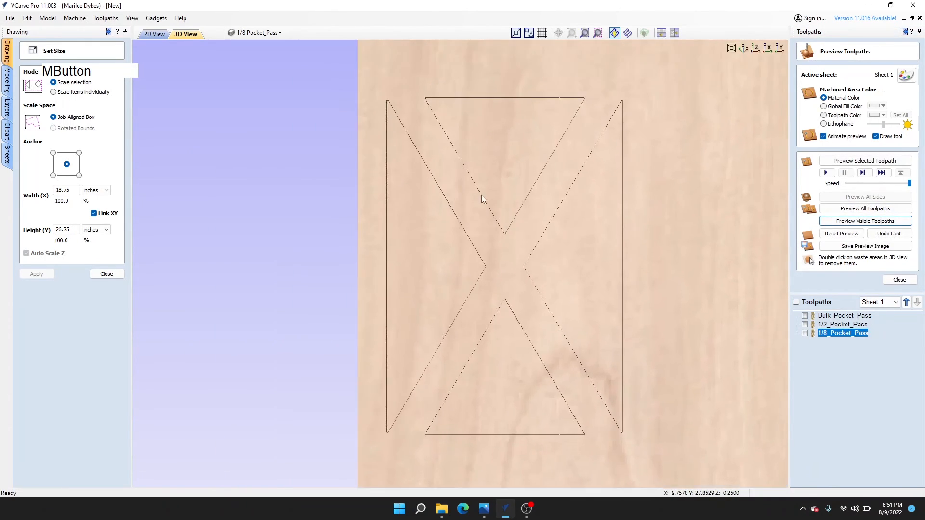
scroll(609, 138, up, 5)
scroll(547, 245, down, 5)
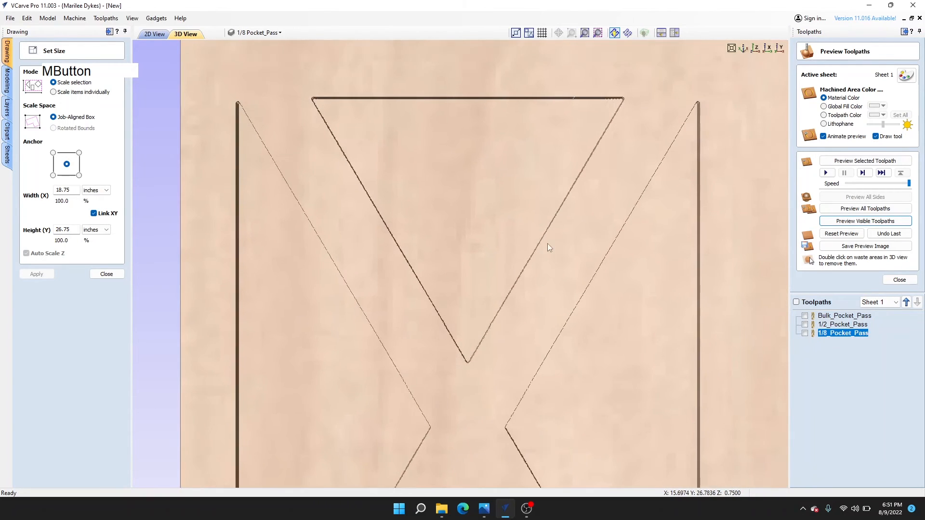
middle_drag(548, 245, 561, 215)
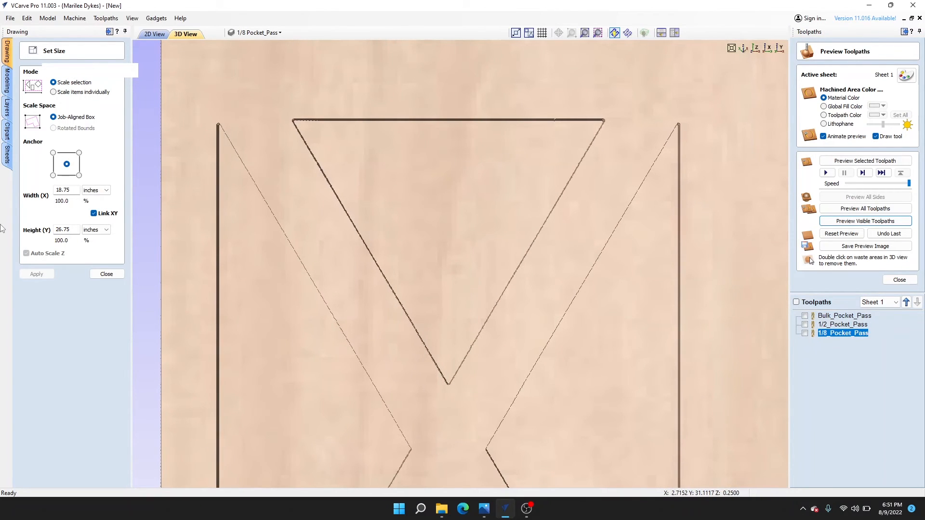
click(107, 274)
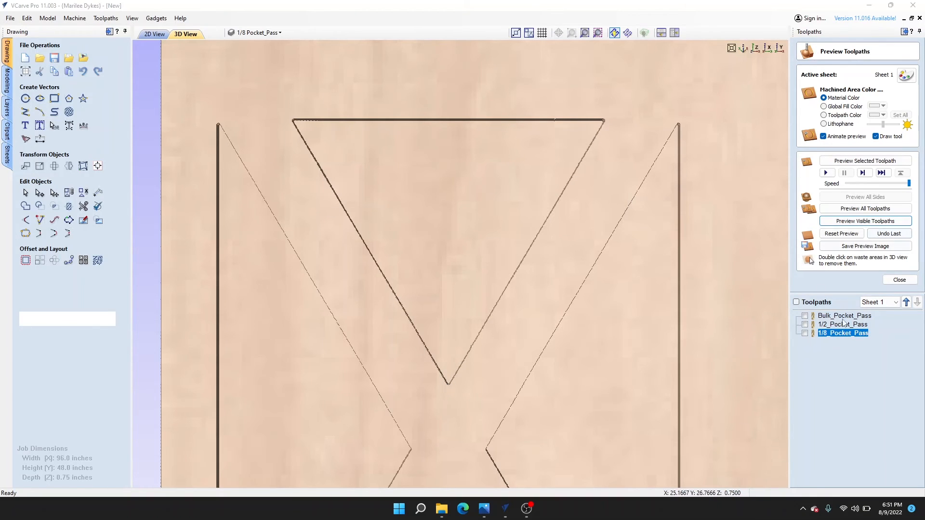
click(897, 281)
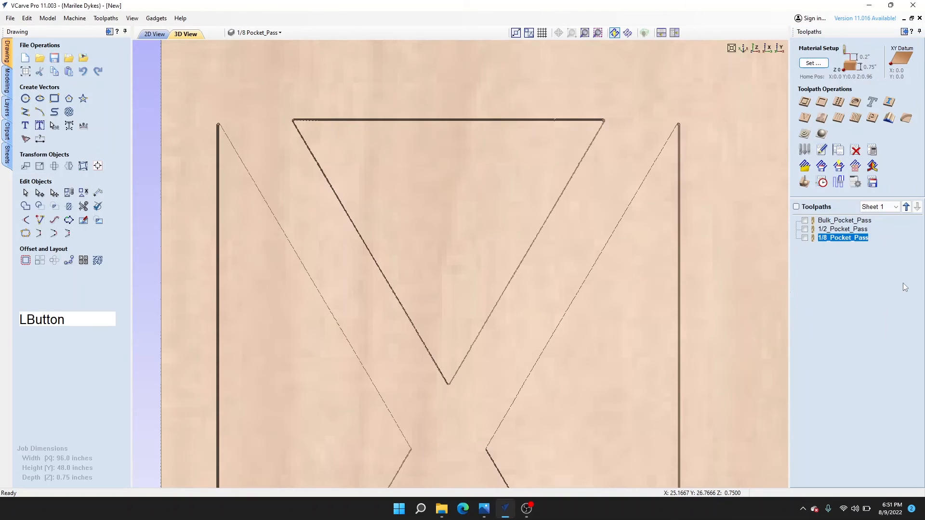
- Return to the 2D view and hide the 1/8 Pocket_Pass, 1/2 Pocket_Pass and Bulk_PocketPass layers
click(273, 35)
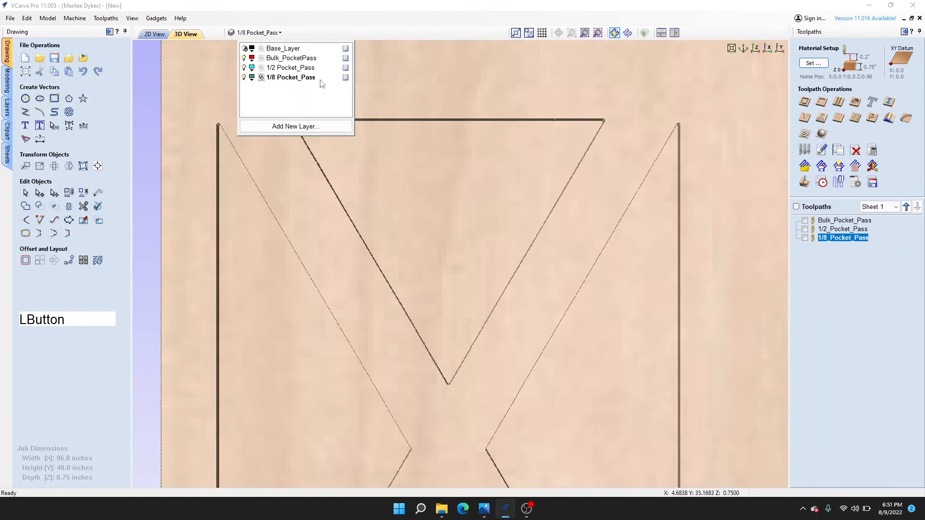
click(155, 33)
scroll(669, 308, down, 4)
middle_drag(669, 304, 348, 171)
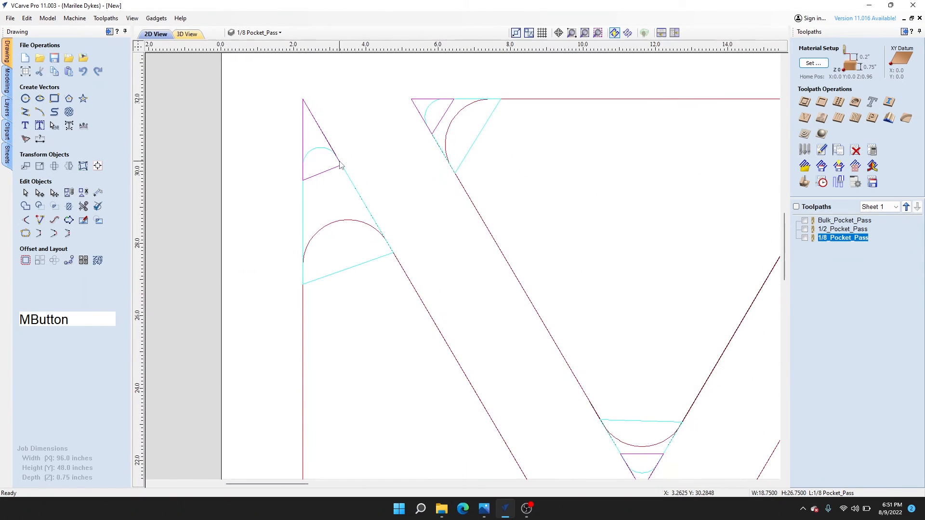
click(281, 34)
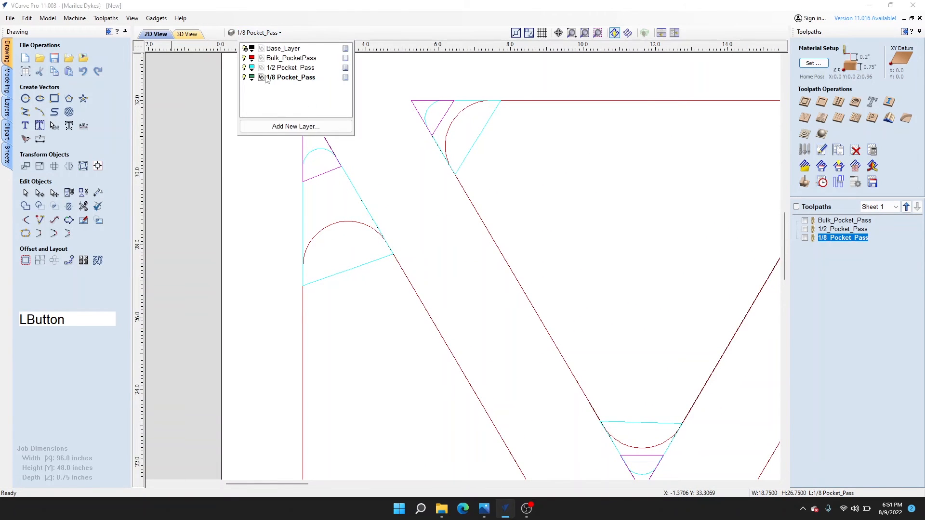
click(245, 77)
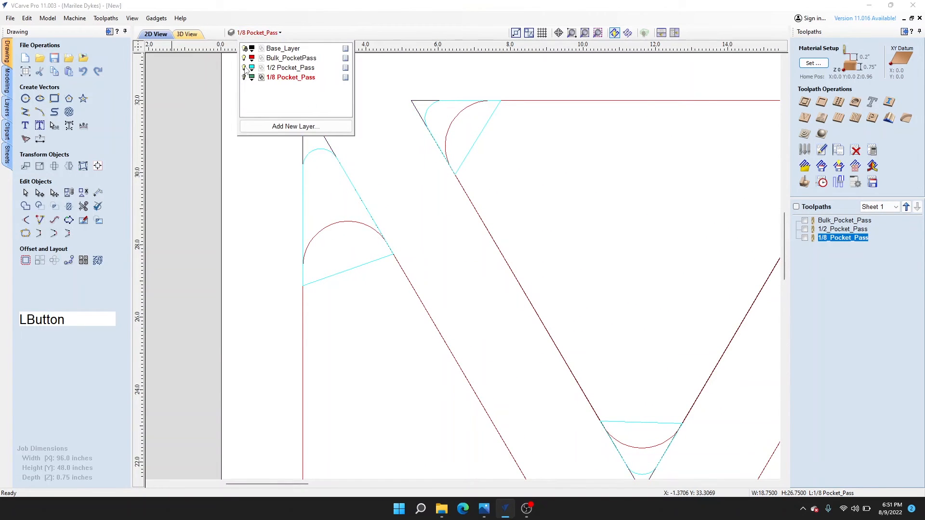
click(245, 68)
click(244, 58)
scroll(678, 287, down, 3)
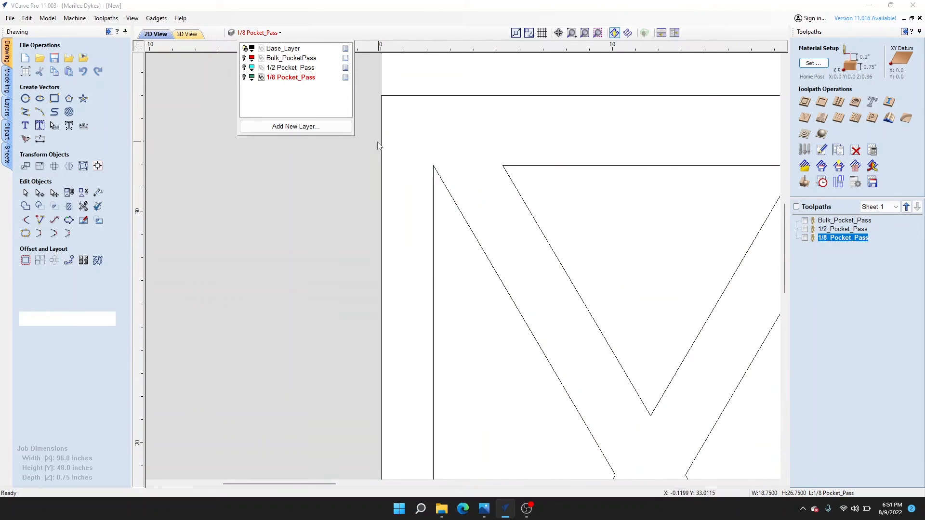
click(520, 102)
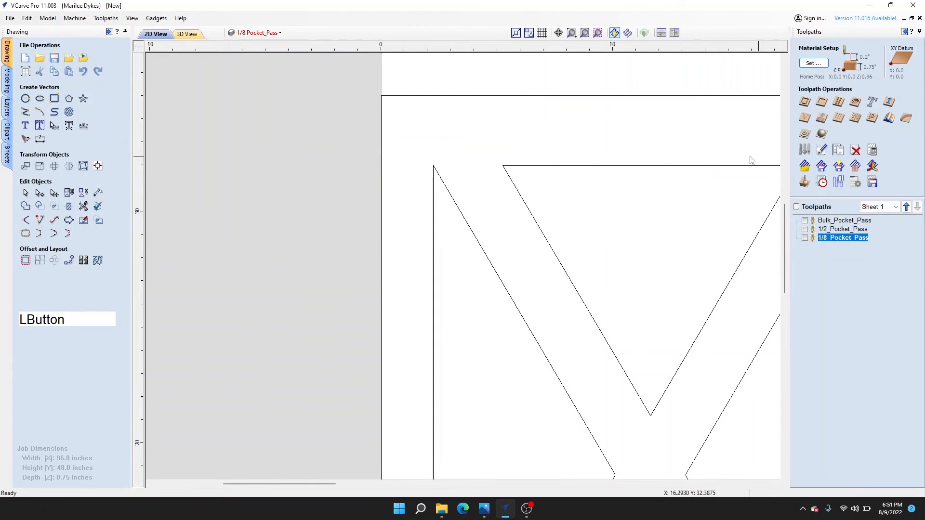
- Activate and unlock Base_Layer, and select the four triangle vectors inside the panel outline
middle_drag(564, 163, 349, 115)
scroll(349, 115, down, 2)
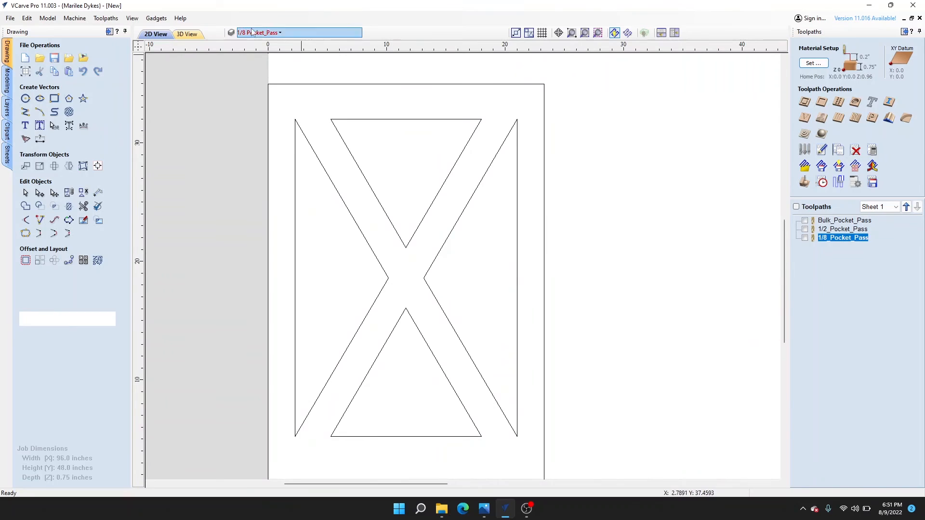
click(273, 33)
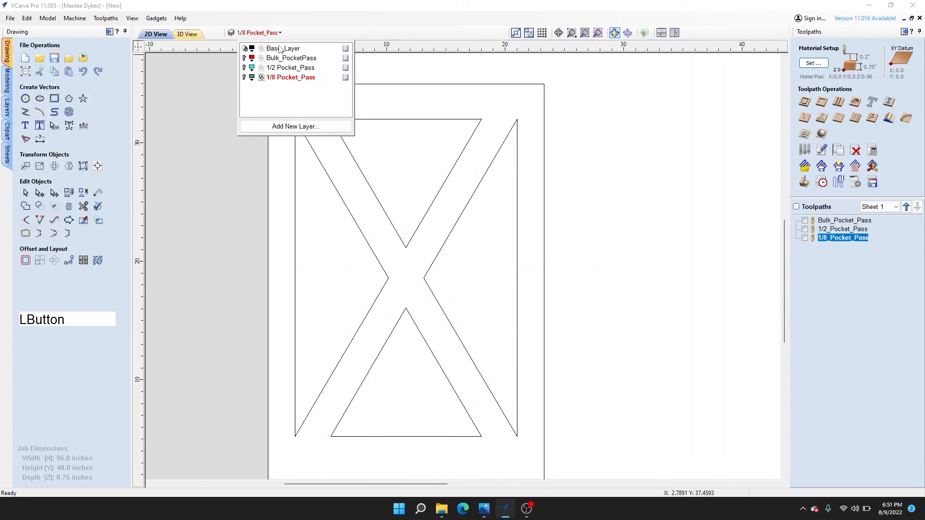
click(284, 48)
right_click(351, 49)
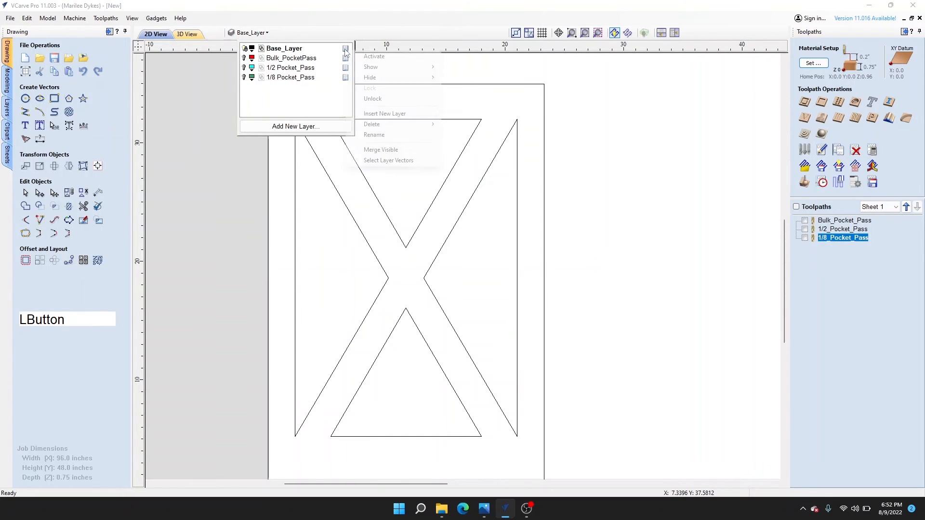
click(391, 98)
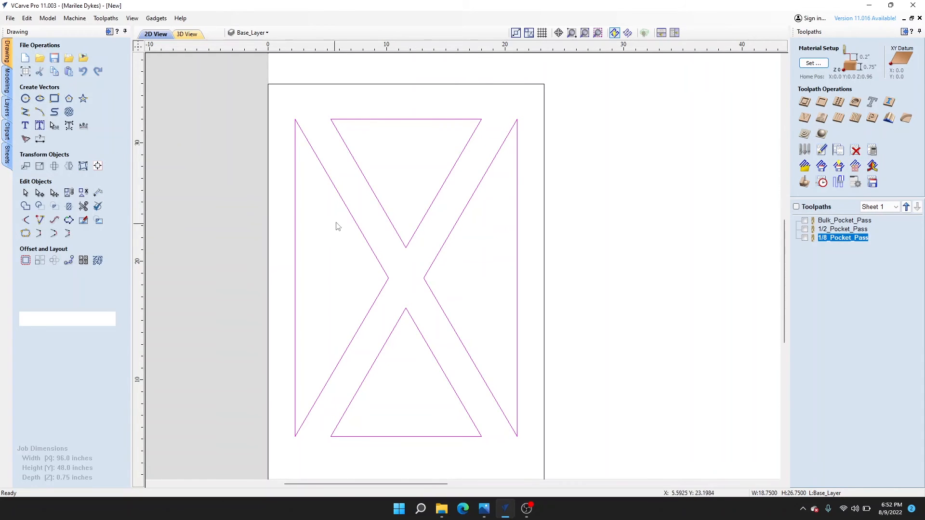
scroll(326, 205, up, 1)
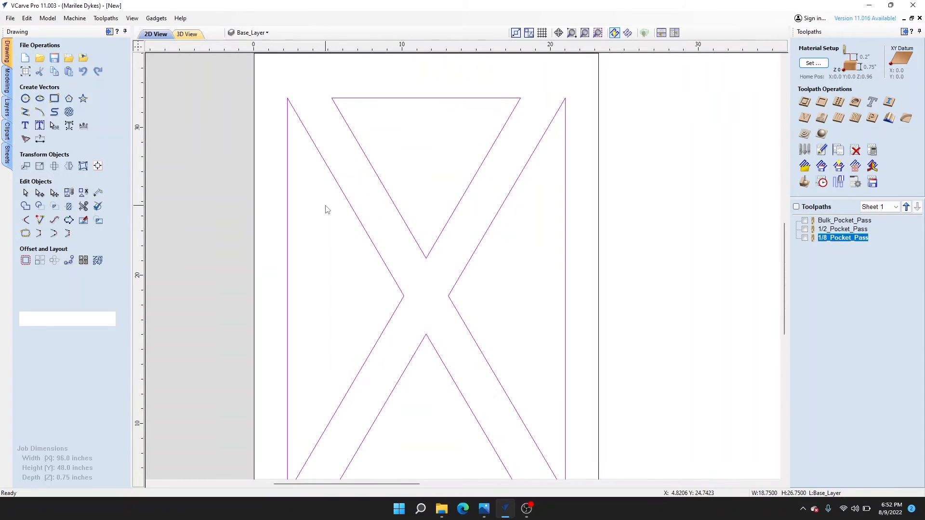
- Start a profile toolpath for the triangles with a 0.5 inch cut depth and End Mill (1/8")
click(803, 109)
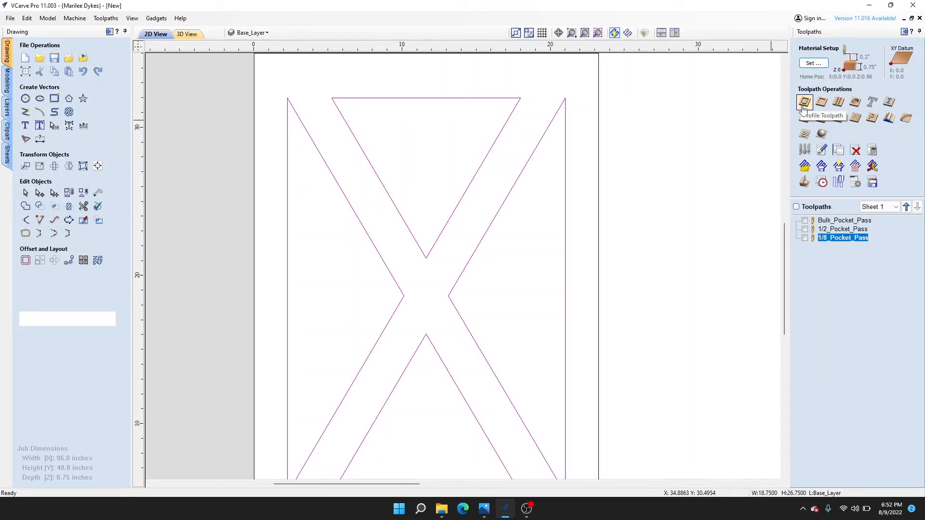
click(804, 103)
click(889, 88)
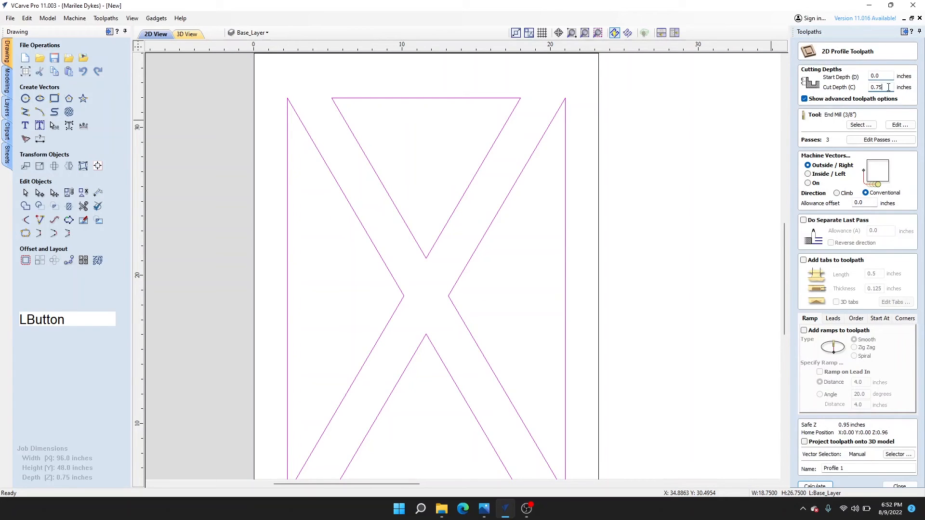
key(BackSpace)
key(BackSpace)
text(5)
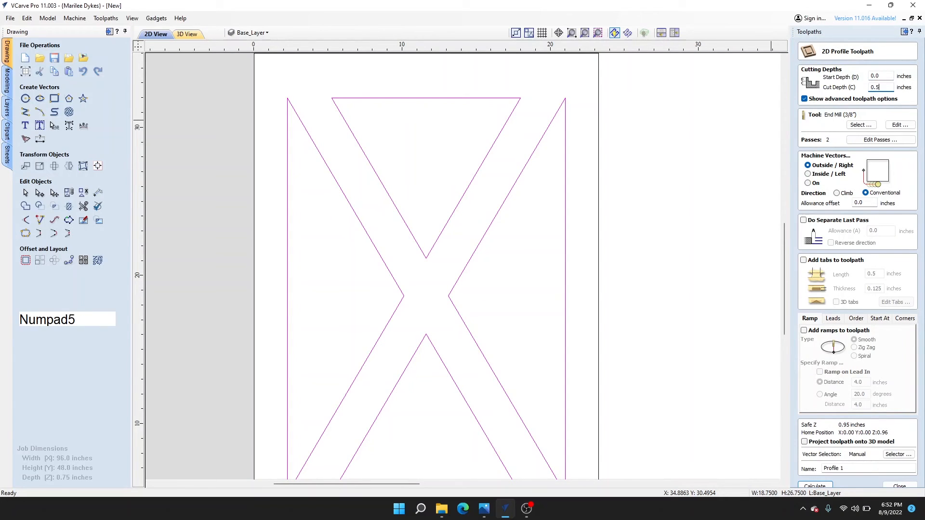
click(861, 125)
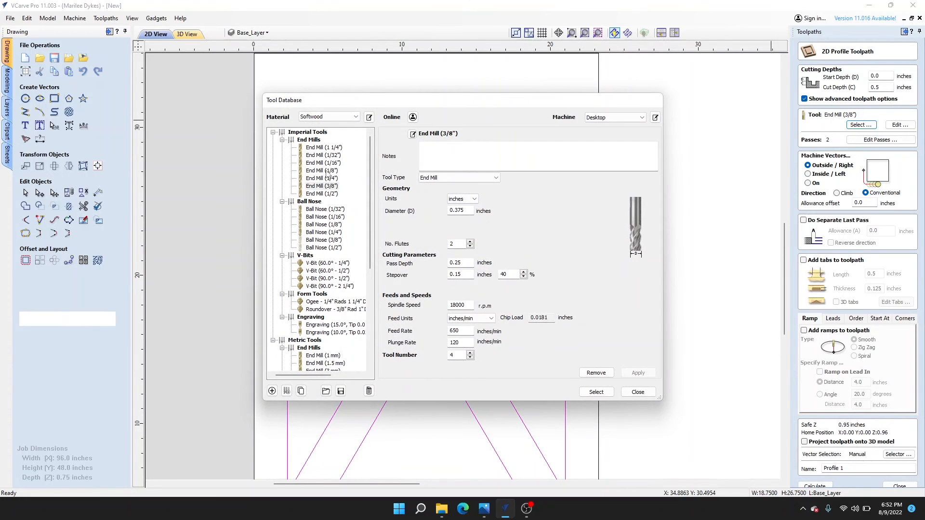
click(321, 170)
click(596, 392)
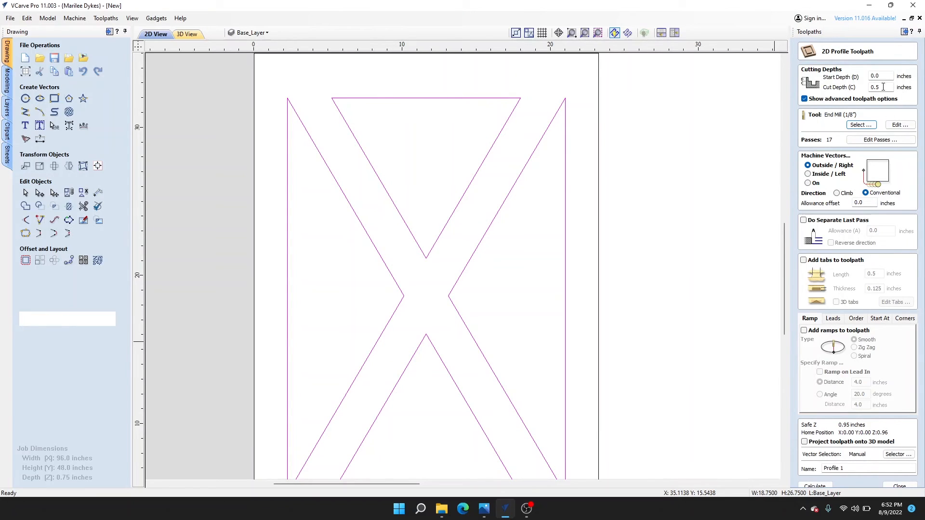
- Set the profile toolpath to 7 passes and machine it on the vectors
click(881, 139)
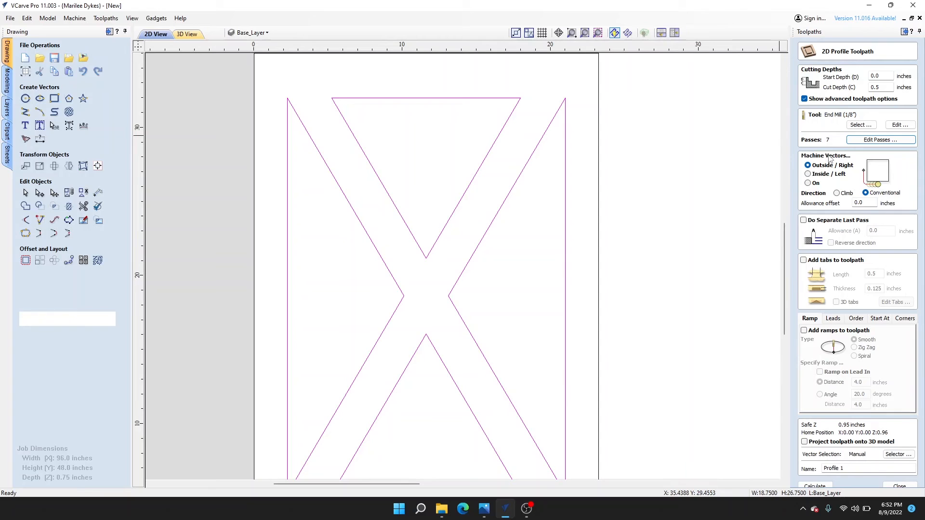
click(808, 183)
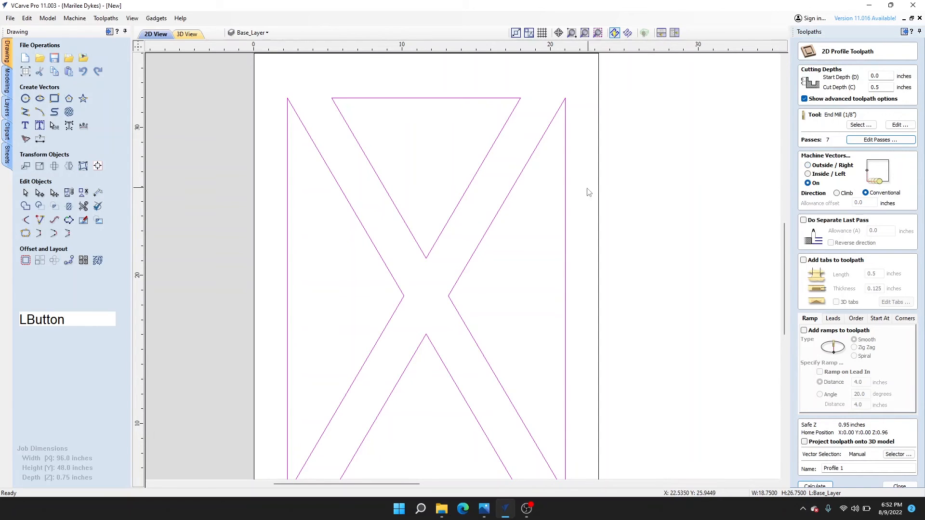
scroll(426, 208, up, 3)
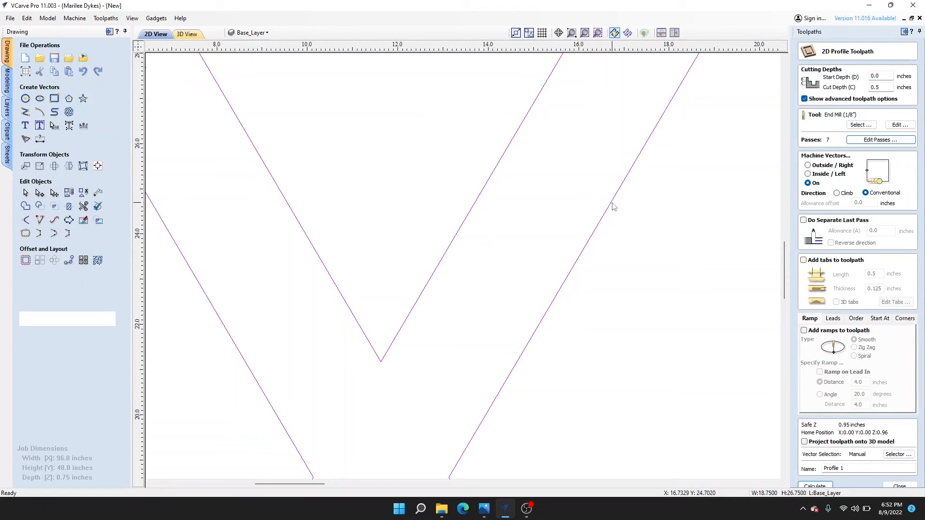
scroll(611, 197, up, 4)
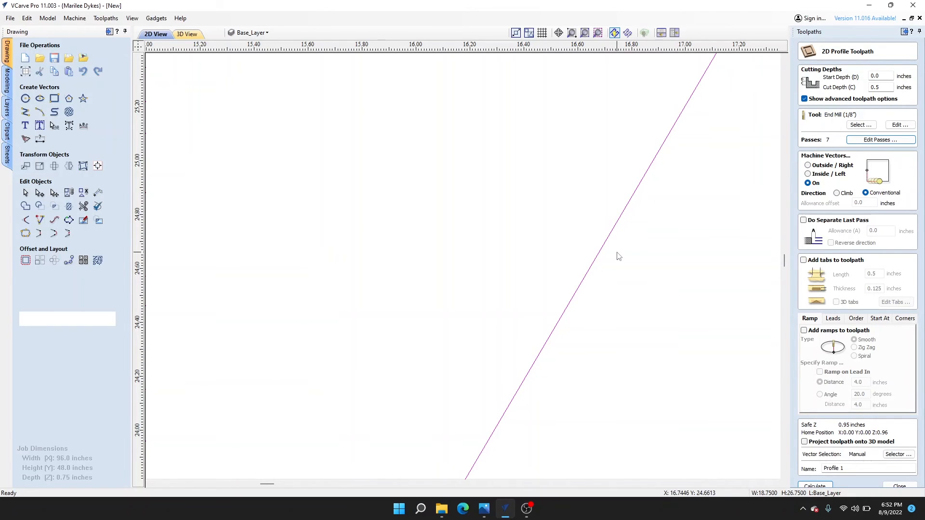
scroll(616, 256, down, 5)
scroll(537, 382, down, 4)
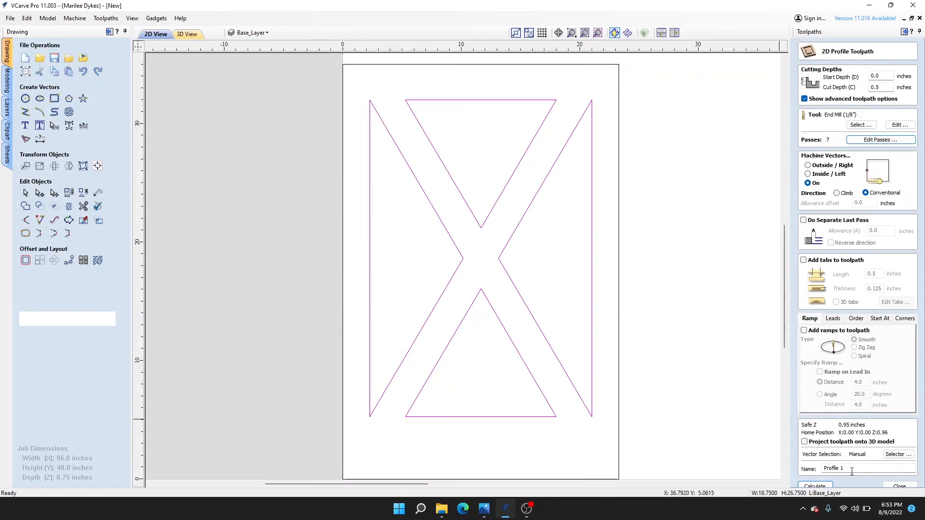
- Name the profile toolpath 1/8_CleanUp and calculate it
click(853, 470)
text(1)
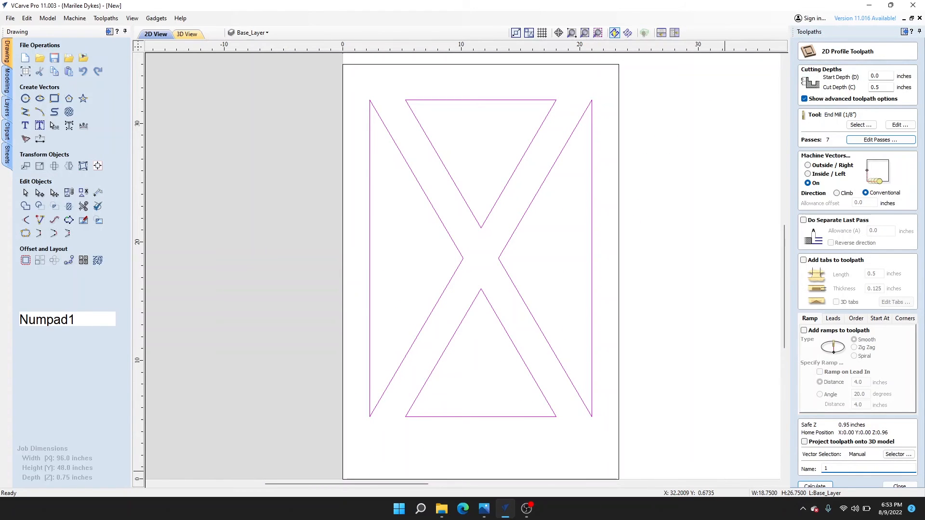
text(/8_Clea)
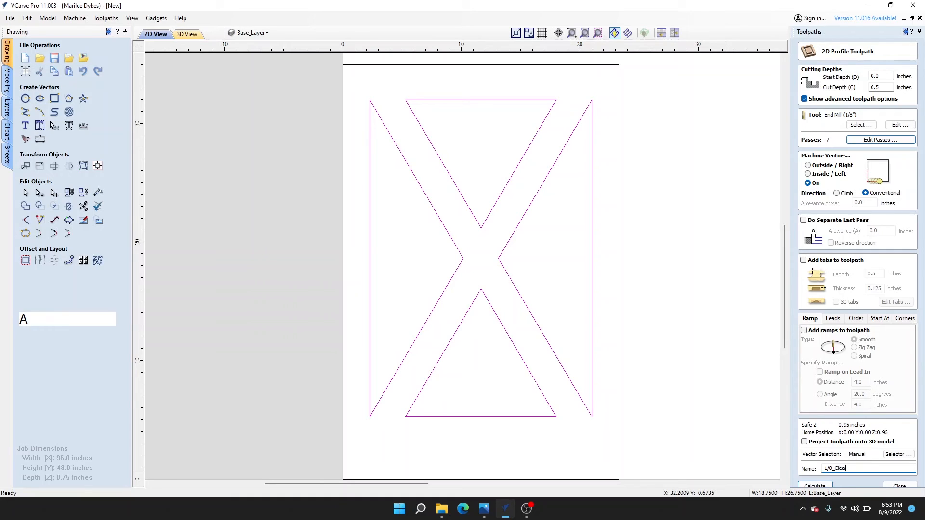
text(nUp)
key(shift)
text(_)
key(BackSpace)
scroll(665, 296, down, 2)
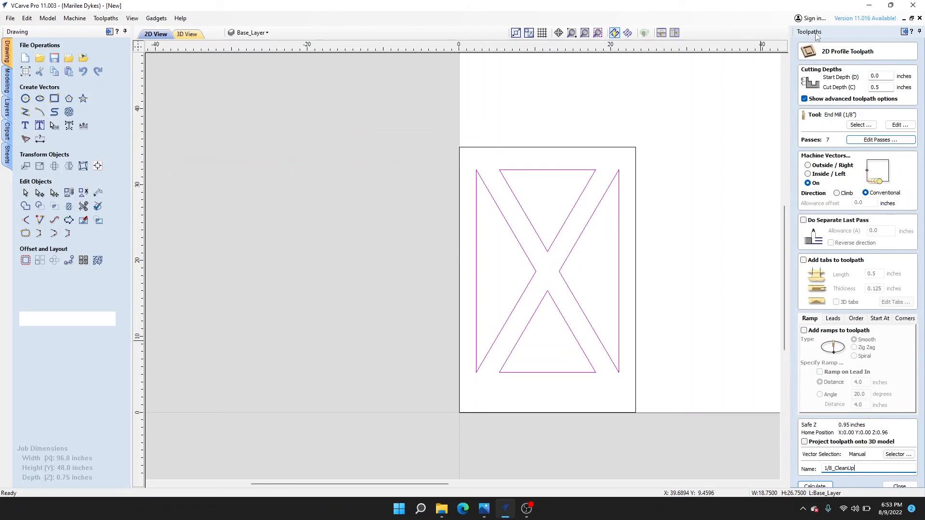
click(814, 486)
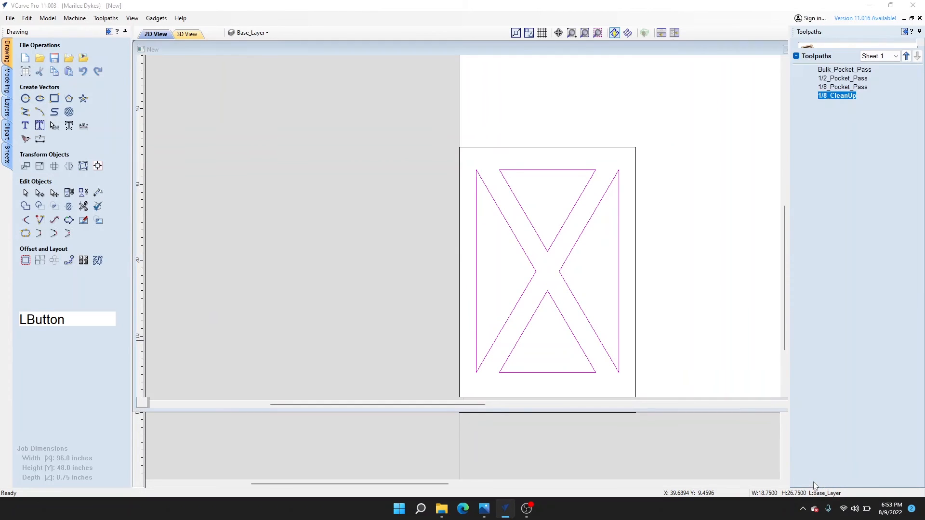
- Preview all toolpaths in 3D, inspect the X-shaped panel, and return to the 2D view with the preview form closed
middle_drag(213, 230, 348, 197)
click(865, 208)
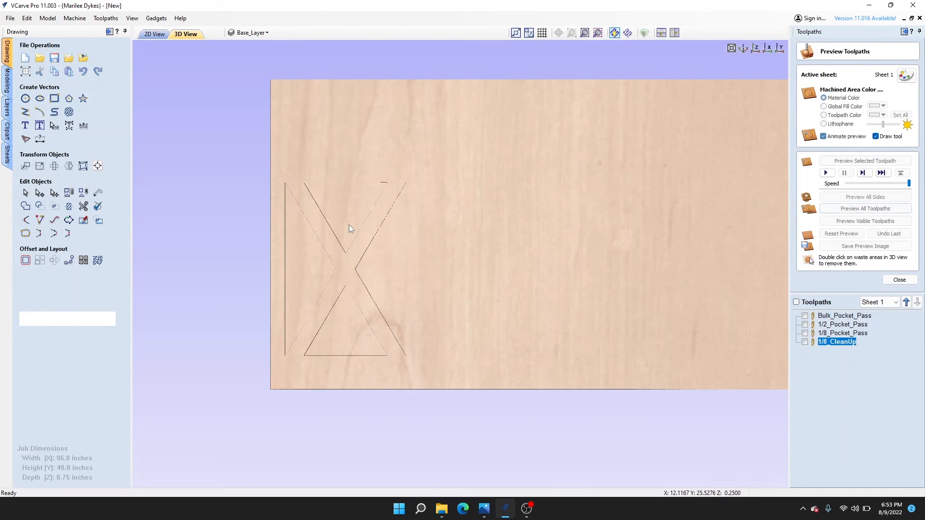
scroll(348, 225, up, 3)
click(153, 34)
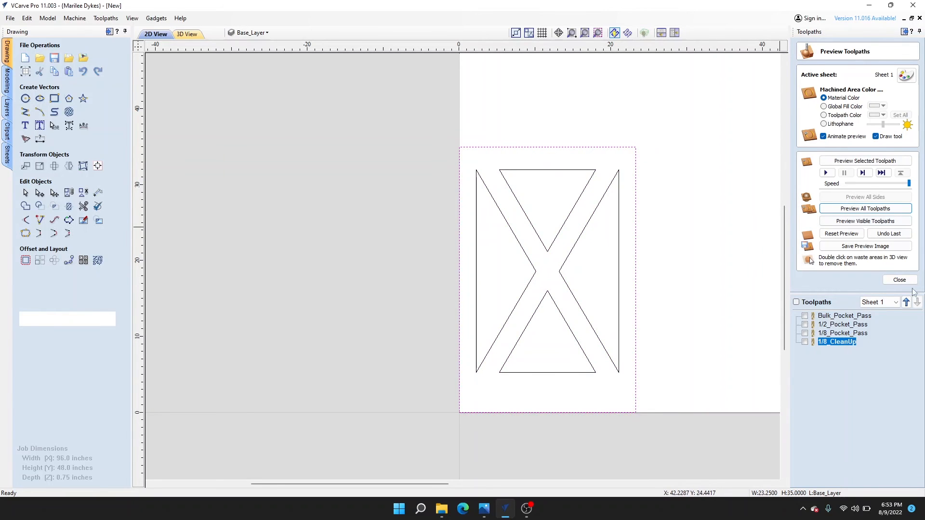
click(899, 280)
- Start a profile toolpath for the outer rectangle using End Mill (3/8") and machine outside the vector
click(808, 111)
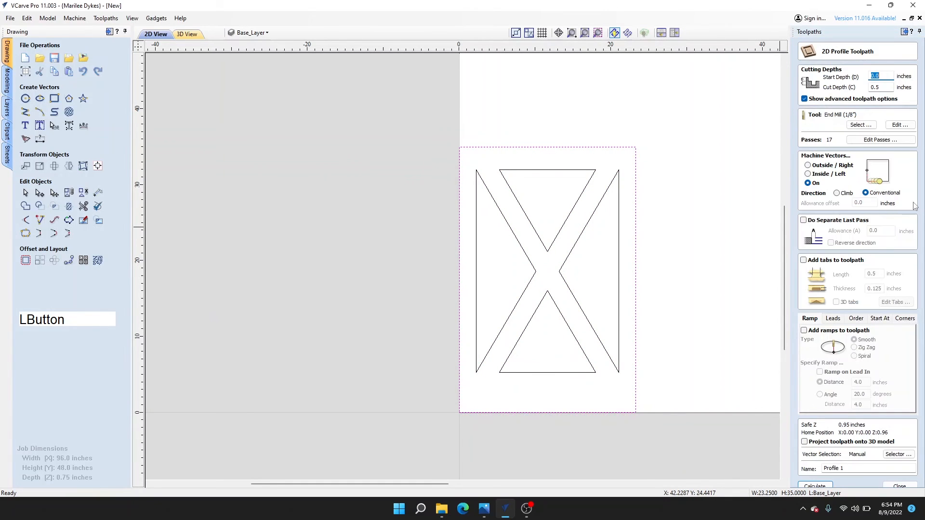
click(861, 125)
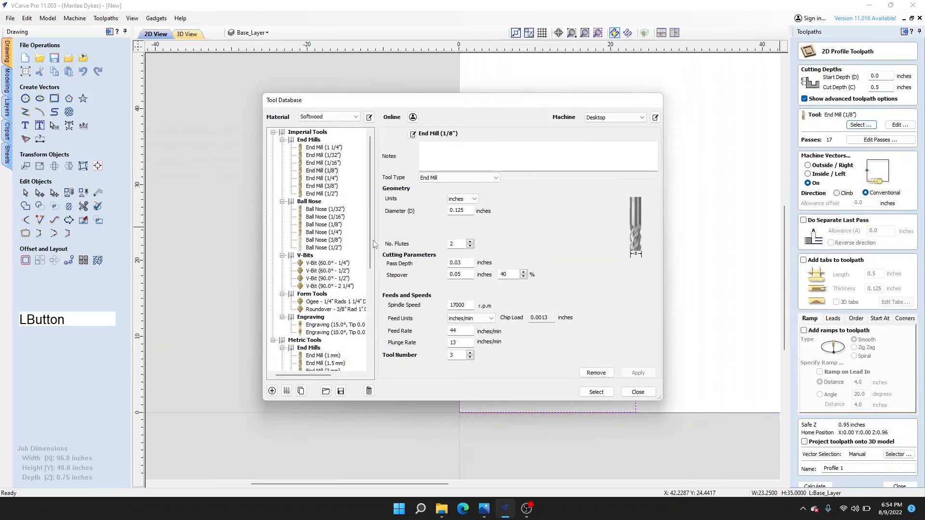
click(326, 187)
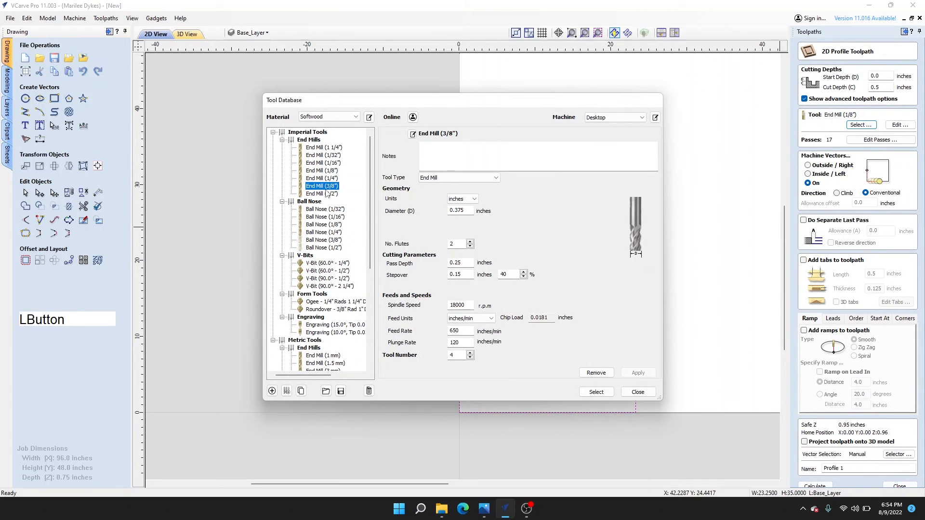
click(596, 391)
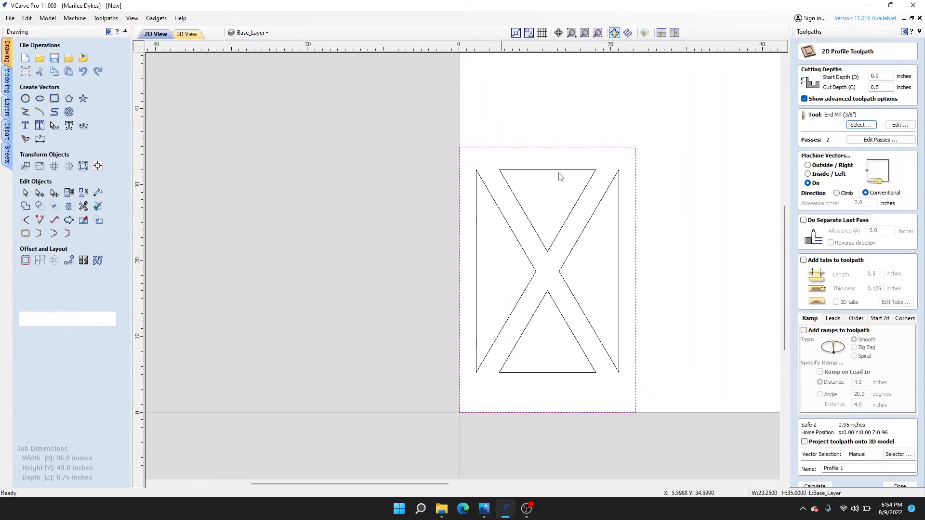
click(808, 166)
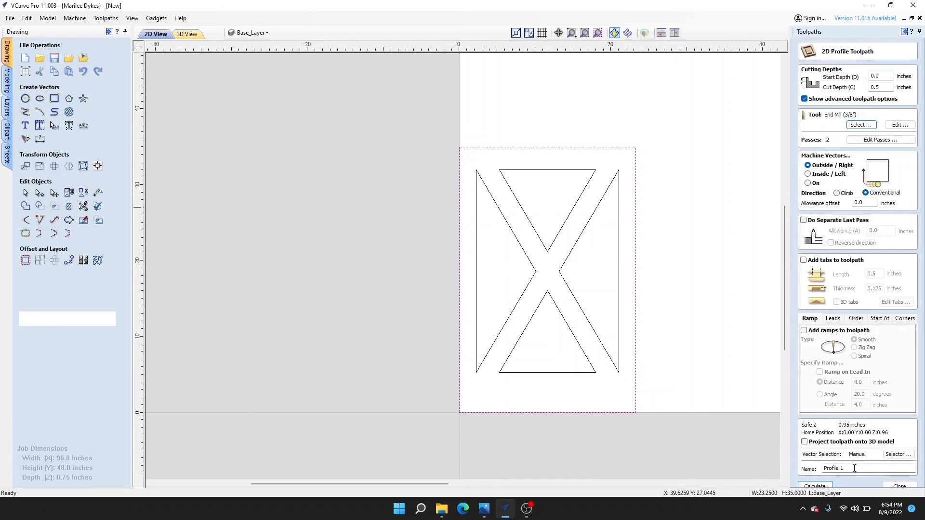
- Name the rectangle's profile toolpath CutThrough_Pass and calculate it
drag(854, 469, 825, 467)
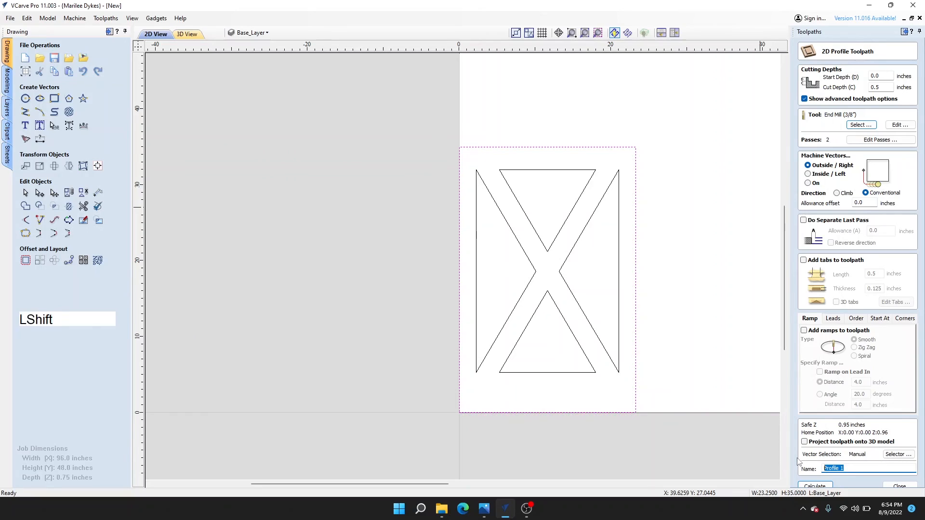
text(CutThrough_pass)
key(Left)
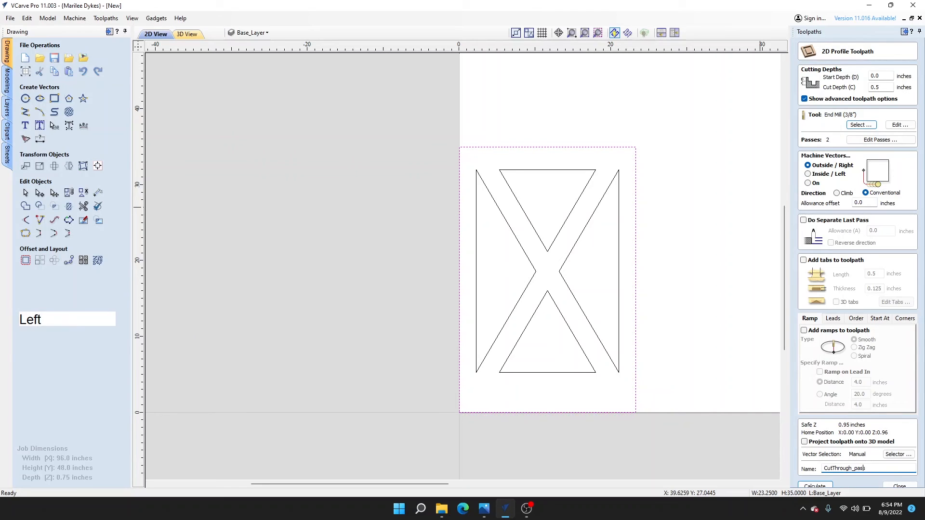
key(Right)
key(BackSpace)
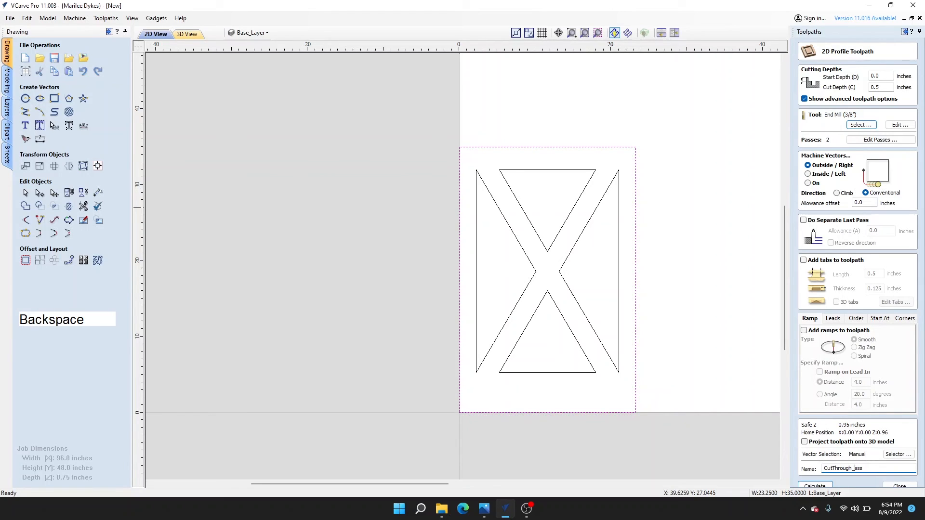
text(P)
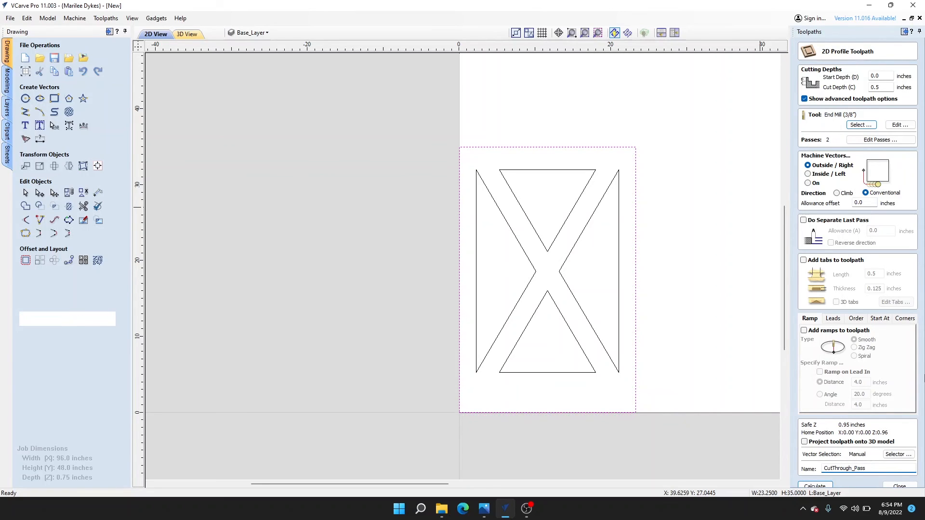
click(698, 14)
click(824, 485)
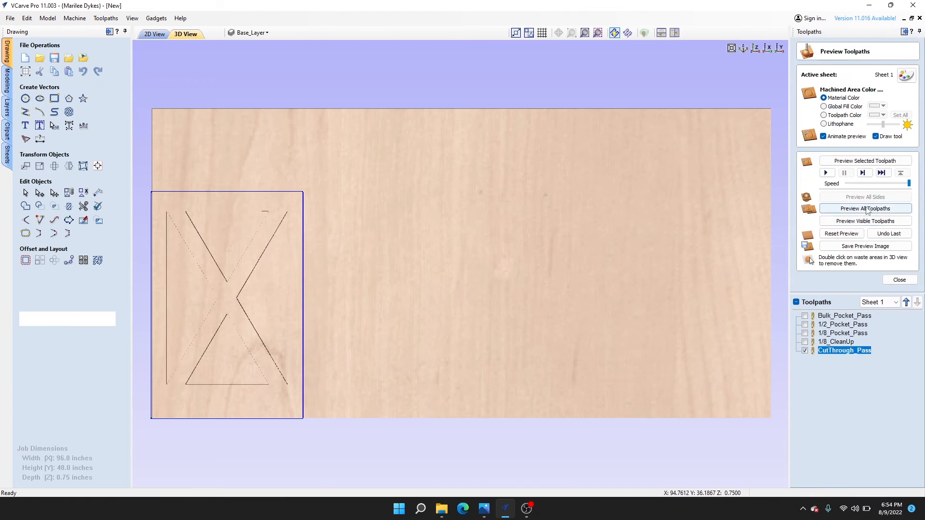
- Preview all toolpaths in 3D and try to remove the waste sheet beside the cut-out panel
click(866, 209)
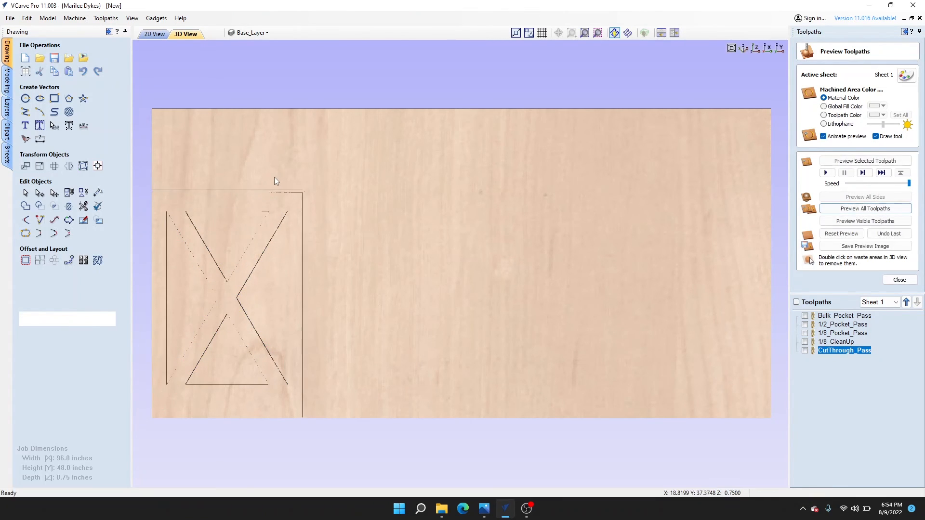
middle_drag(342, 240, 424, 226)
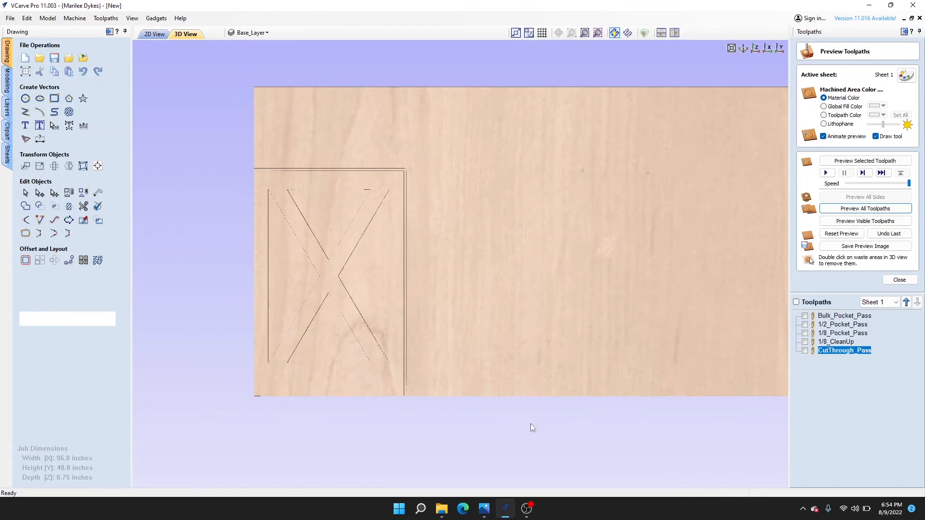
drag(530, 423, 483, 323)
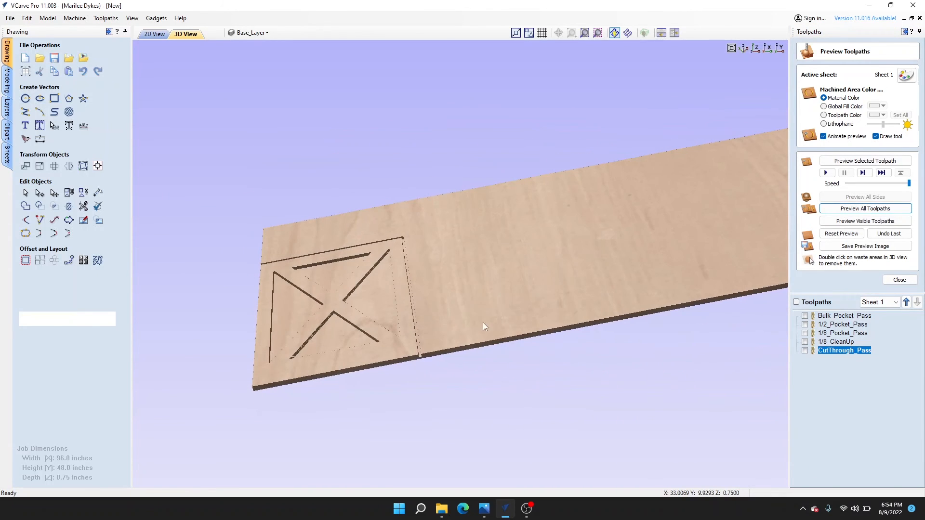
double_click(480, 302)
click(469, 273)
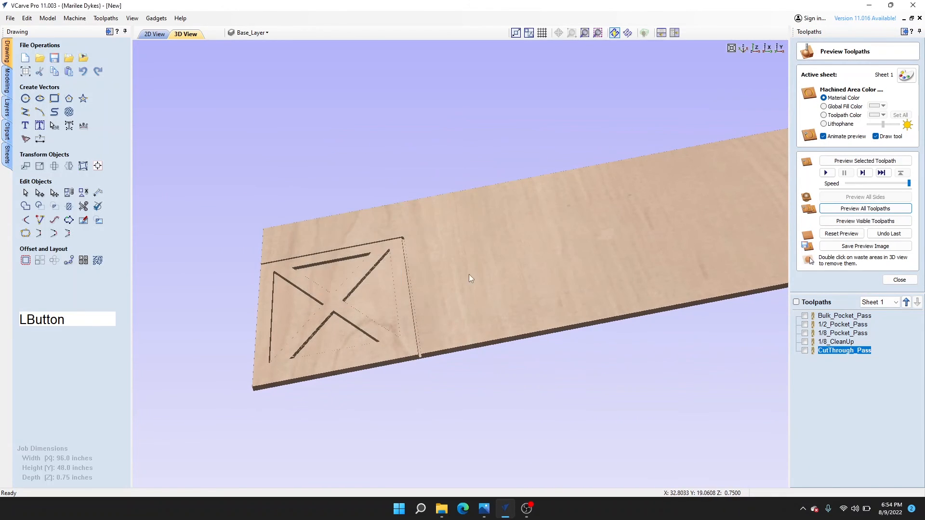
- Inspect the CutThrough_Pass toolpath along the outer rectangle's upper edge in the 2D view
drag(469, 273, 554, 381)
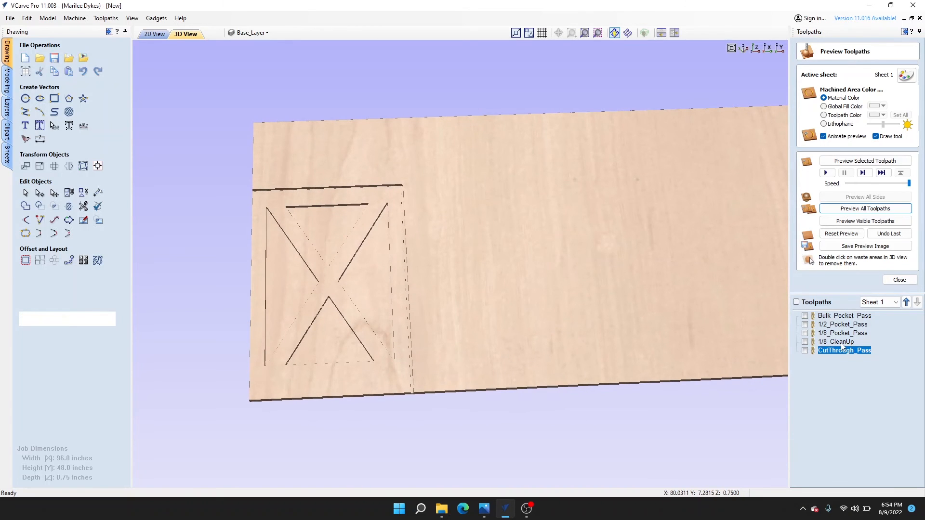
click(155, 34)
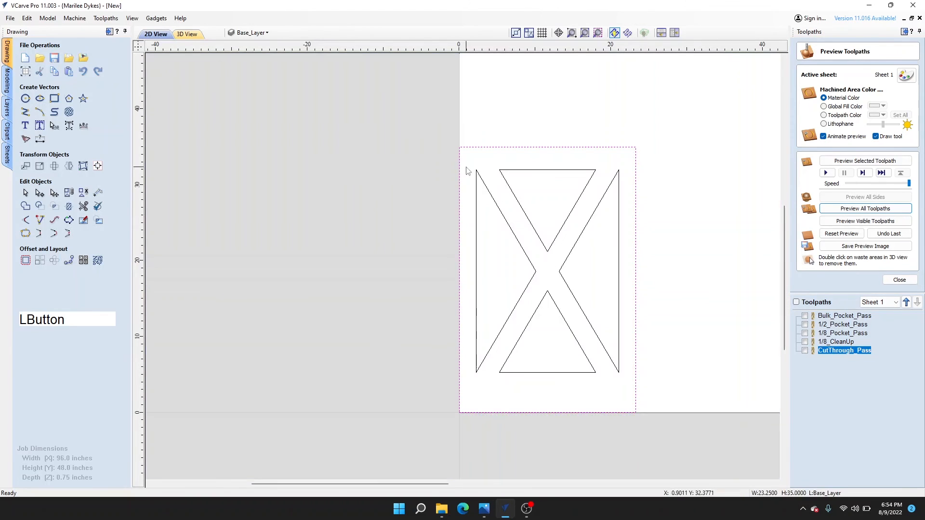
click(804, 350)
scroll(578, 147, up, 8)
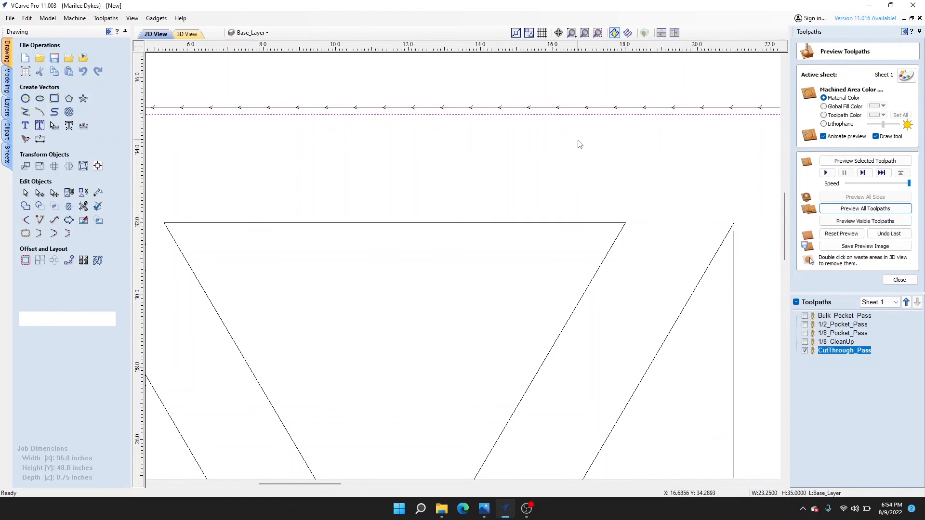
middle_drag(580, 143, 640, 164)
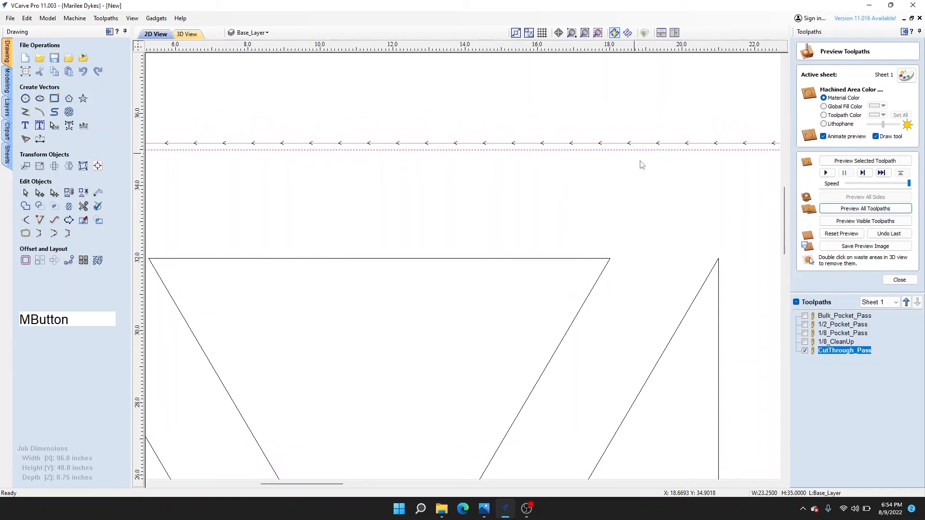
- Close the preview and start a new profile toolpath for the outer rectangle with a cut depth of 0.75 inches
click(899, 283)
click(815, 146)
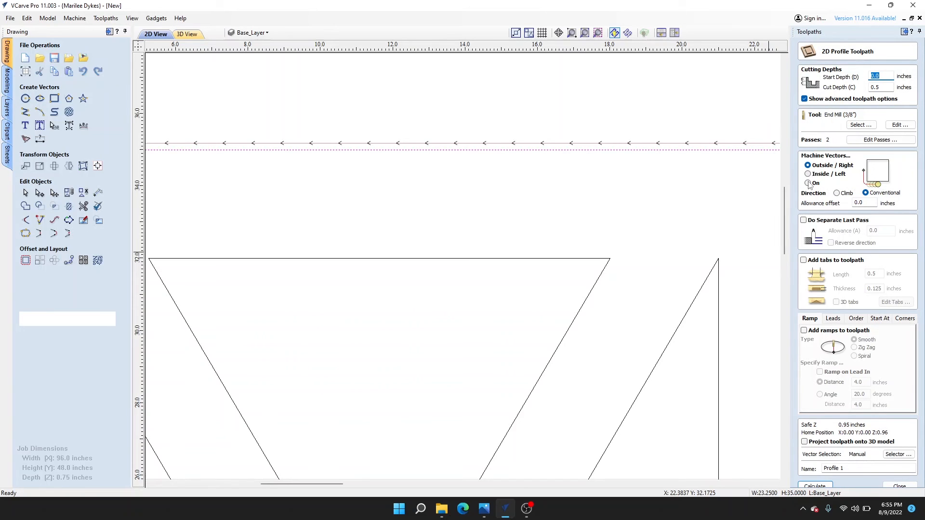
click(884, 87)
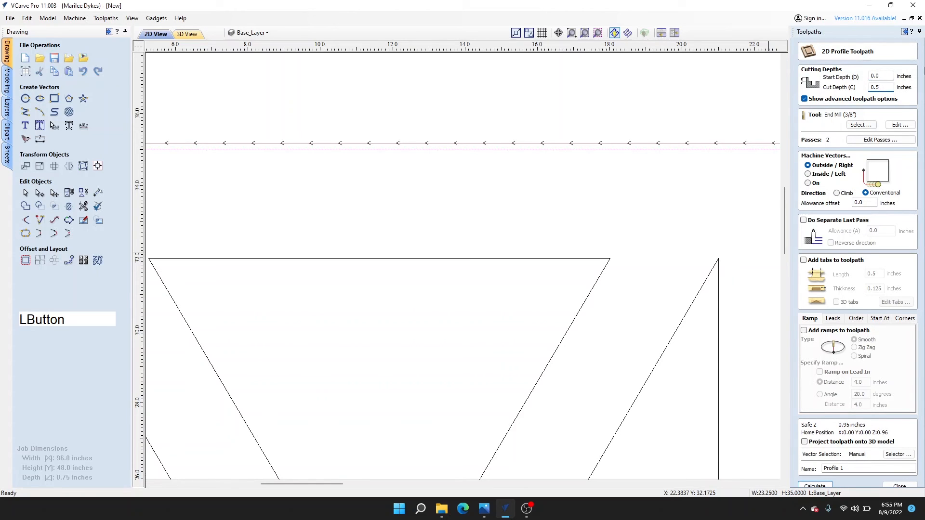
key(BackSpace)
text(75)
- Calculate the rectangle's profile toolpath under the name cutThrough and delete the earlier CutThrough_Pass toolpath
click(854, 468)
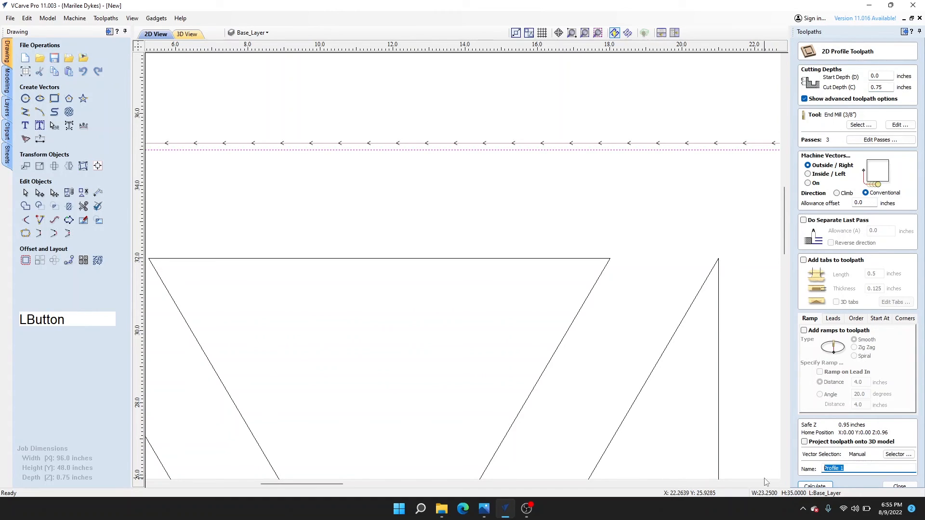
text(cutThrough)
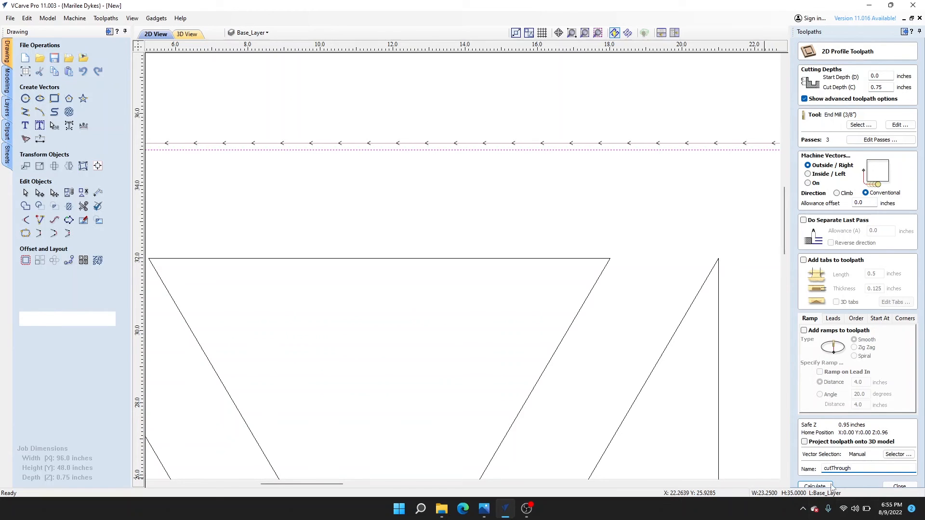
click(815, 485)
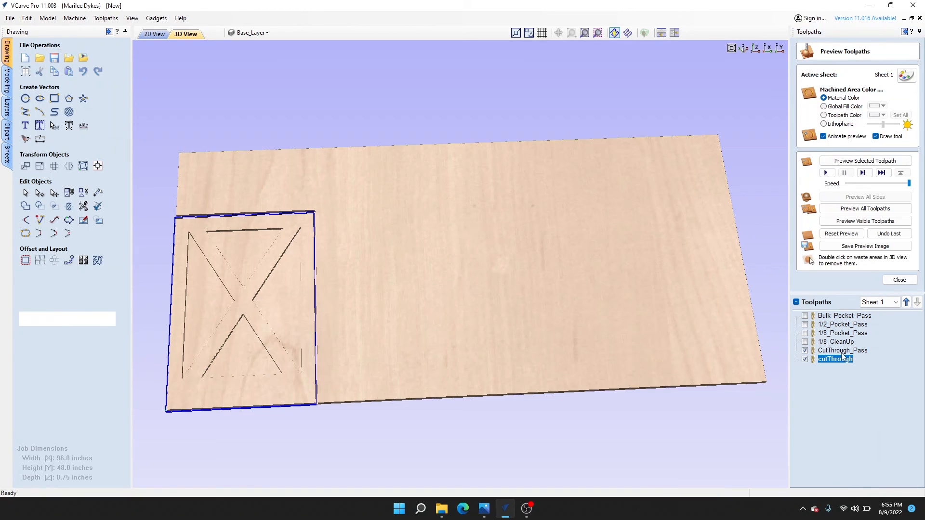
click(841, 353)
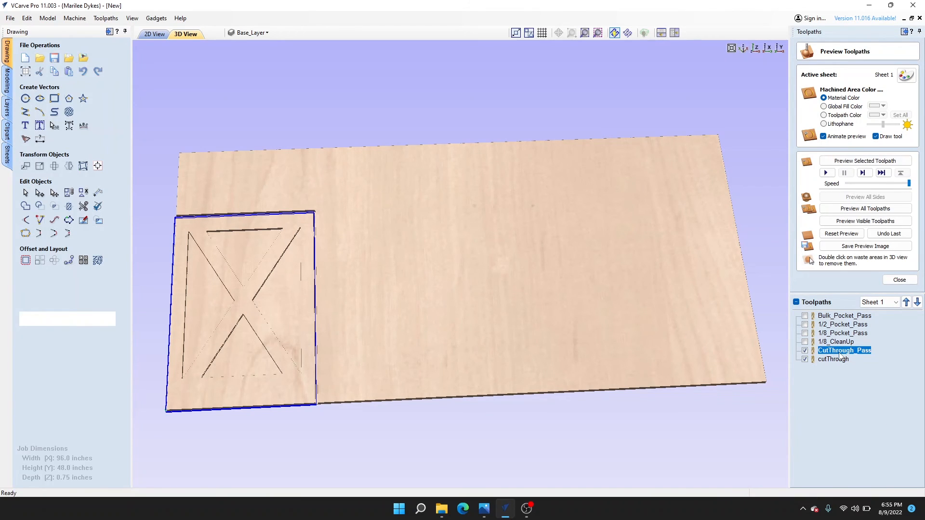
key(Delete)
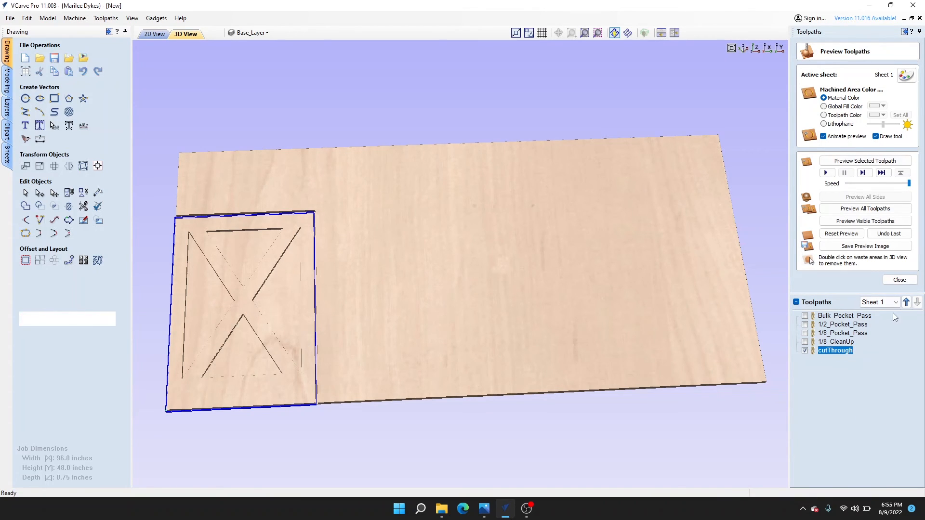
- Simulate all toolpaths again on a reset preview and remove the waste sheet around the panel
click(849, 236)
click(867, 209)
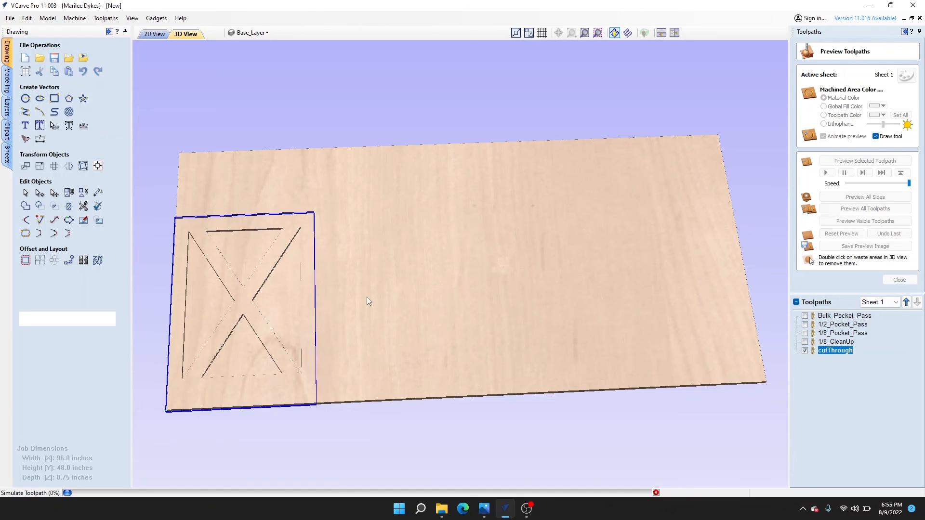
double_click(389, 293)
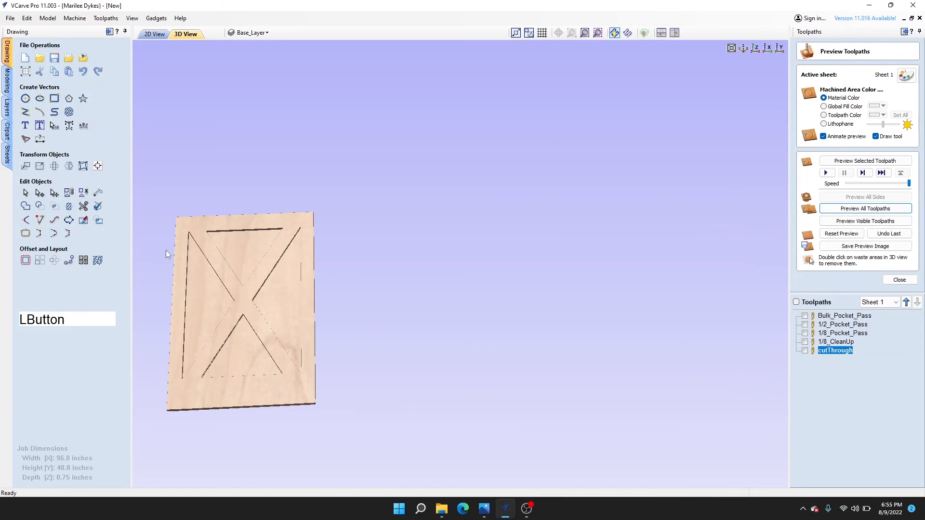
- Examine the cut-out panel and its triangular pockets up close from an angle in the 3D view
middle_drag(235, 307, 417, 224)
scroll(334, 225, up, 4)
scroll(347, 222, down, 4)
drag(417, 224, 416, 177)
middle_drag(418, 180, 503, 191)
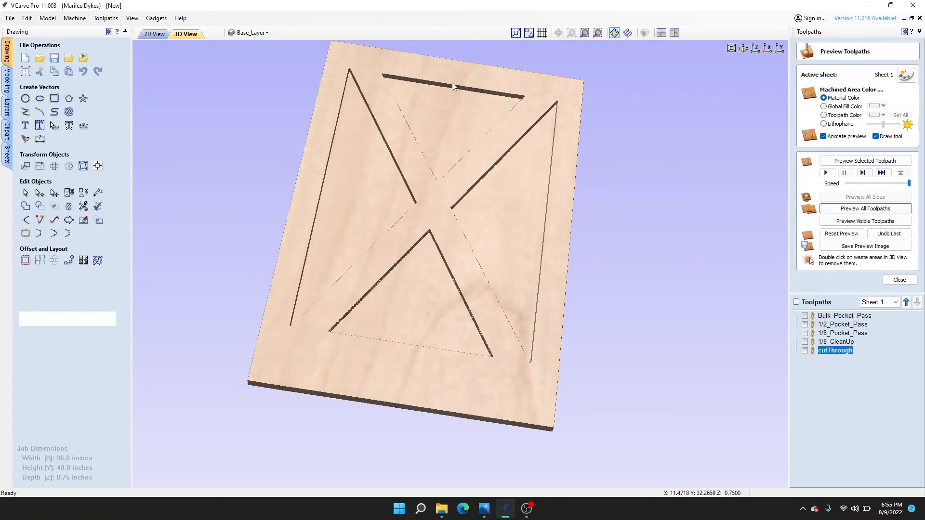
scroll(324, 347, up, 3)
scroll(325, 348, down, 2)
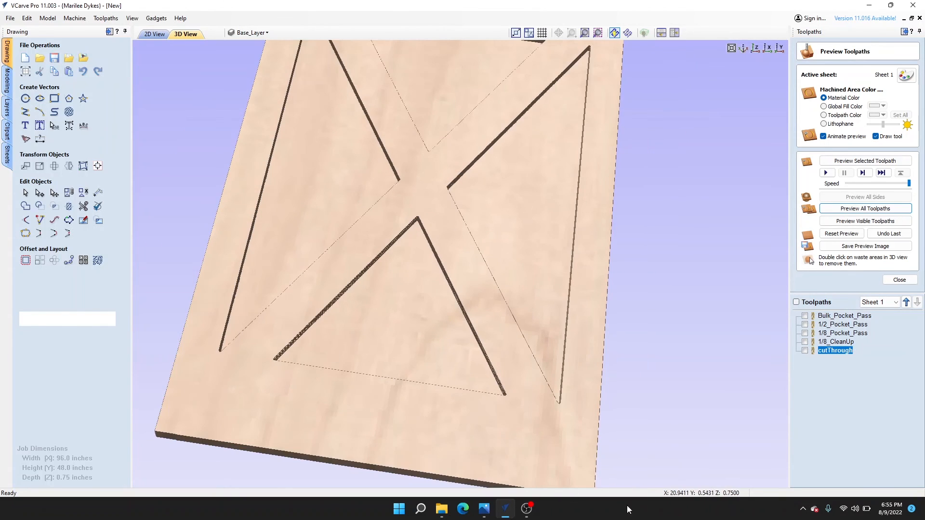
- Switch to Photos to view the cutter picture IMG_1534.JPG, and return to VCarve Pro
click(485, 510)
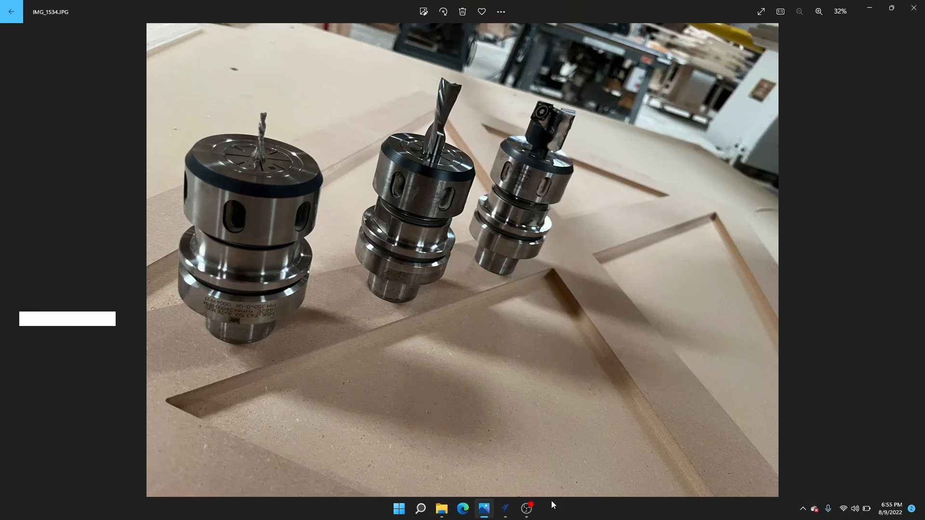
mouse_move(485, 518)
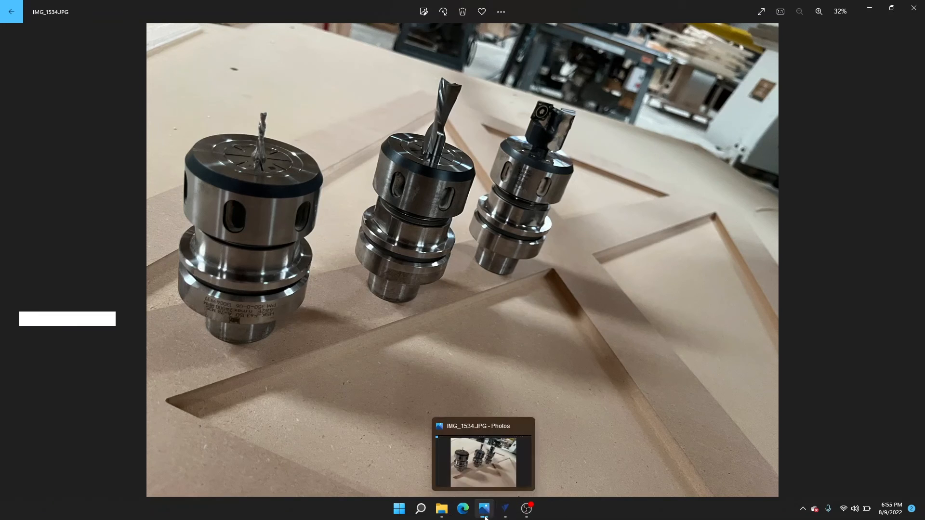
click(507, 514)
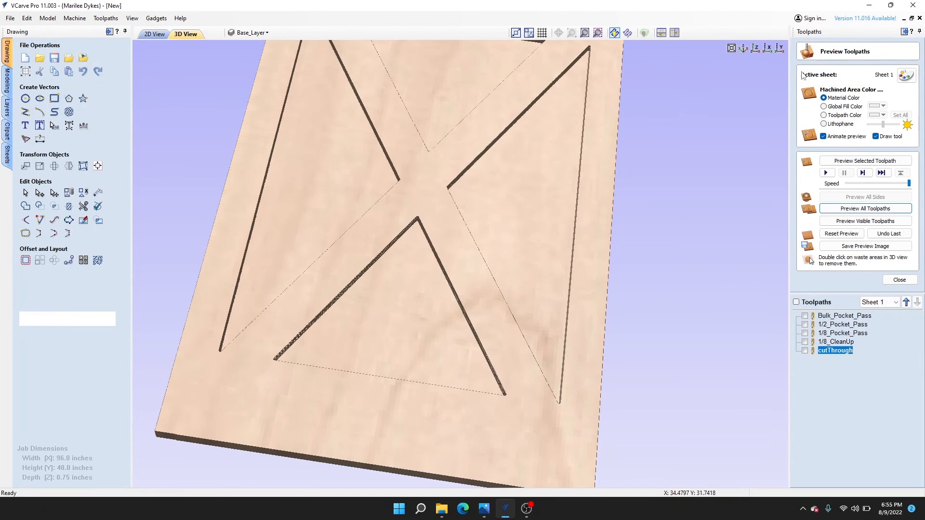
- Show the panel from straight above, close the toolpath preview, and list the toolpaths of all sheets
click(756, 49)
middle_drag(266, 305, 388, 255)
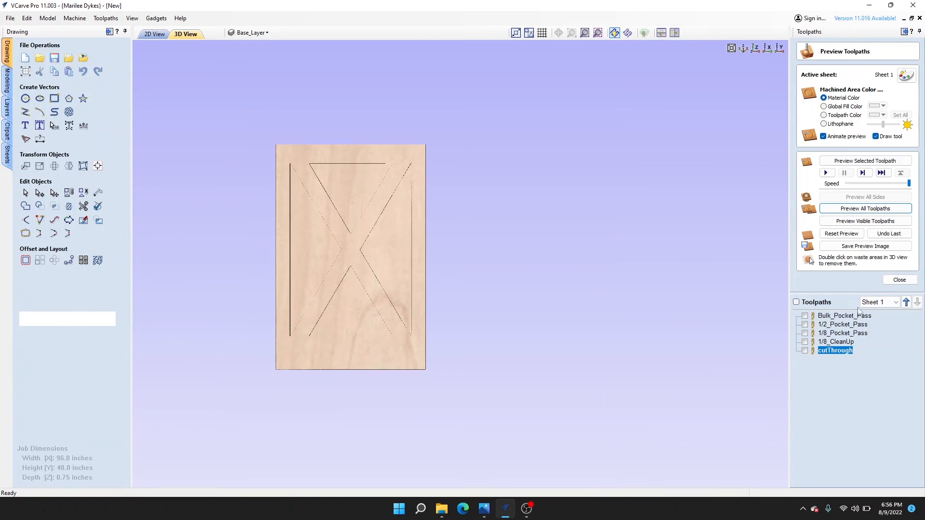
click(899, 281)
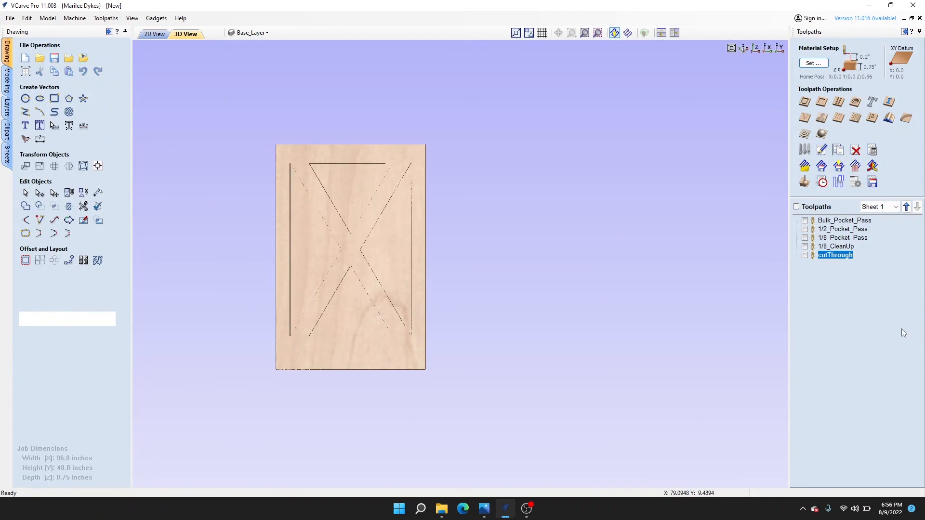
scroll(873, 203, up, 1)
- Make Bulk_Pocket_Pass visible and try to save the selected cutThrough toolpath without choosing a post processor
mouse_move(843, 261)
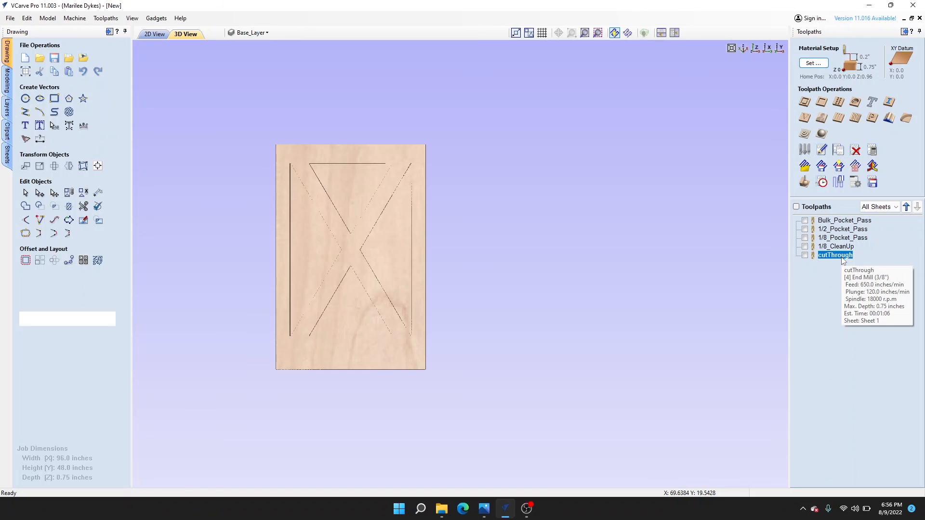
click(873, 183)
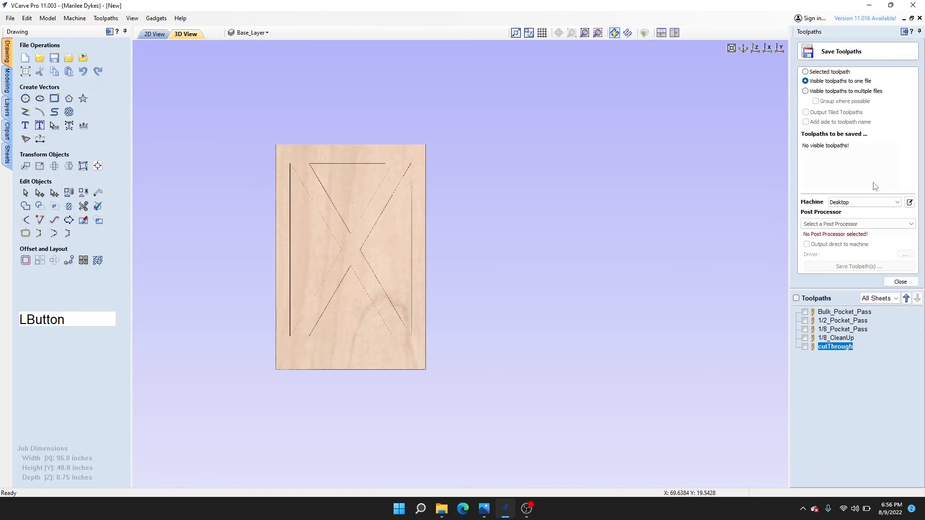
click(805, 72)
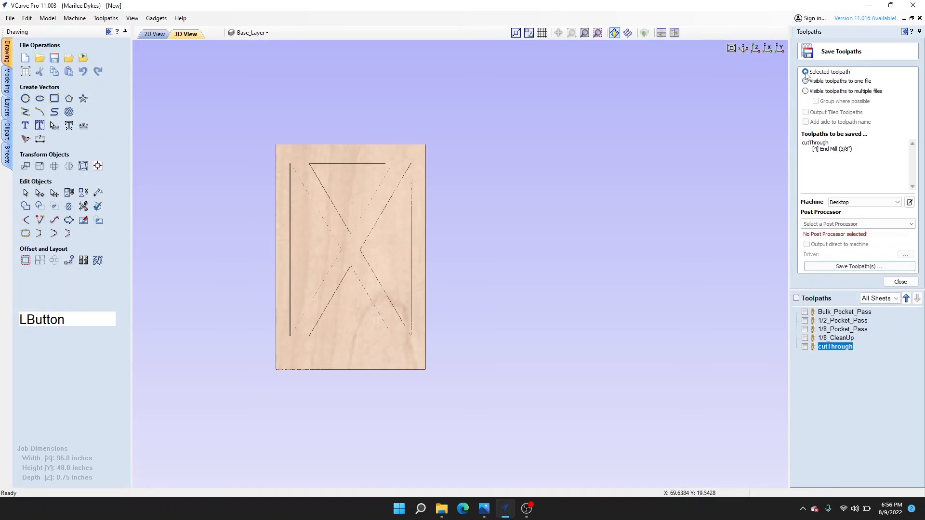
click(805, 313)
click(859, 266)
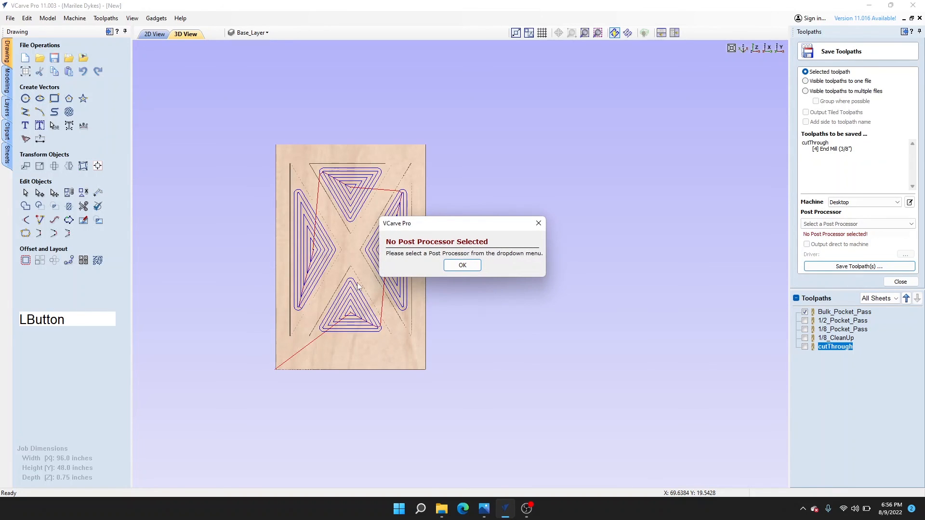
click(460, 265)
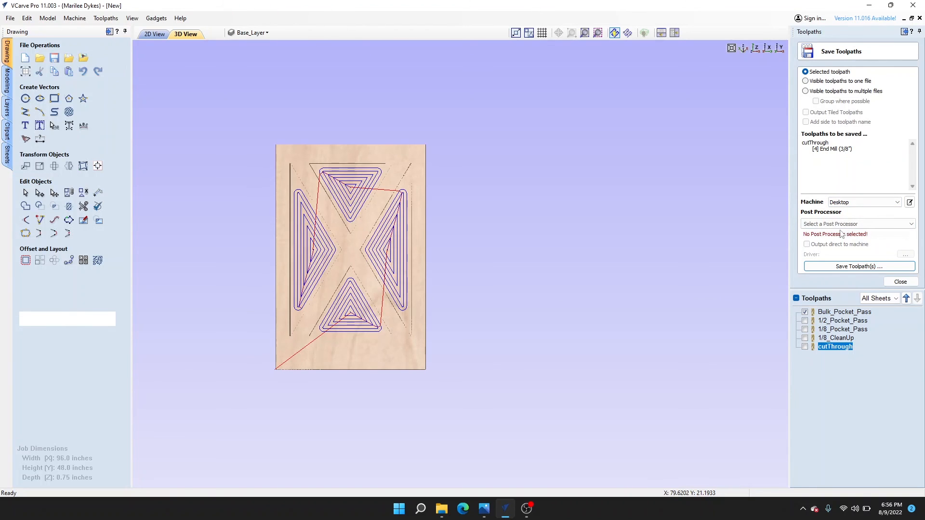
- Make all toolpaths visible and try to save them to one file without choosing a post processor
mouse_move(823, 331)
click(805, 81)
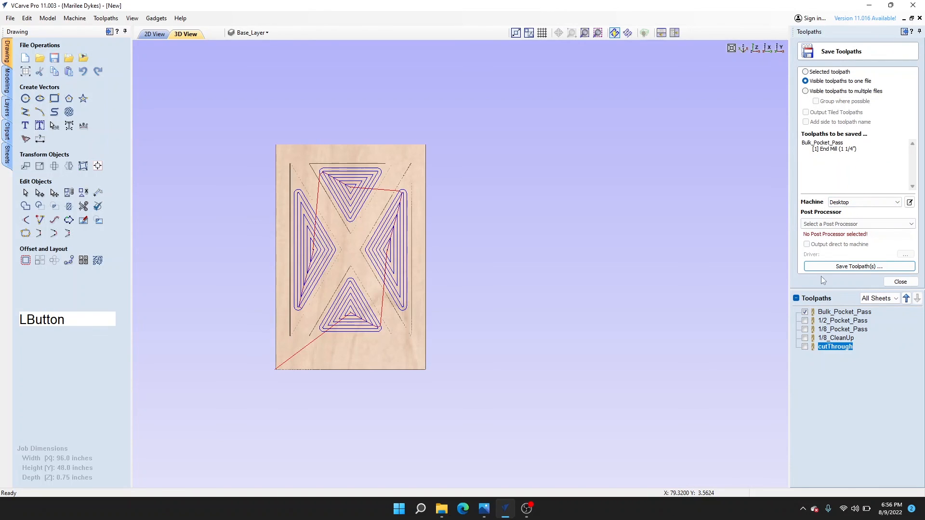
click(796, 298)
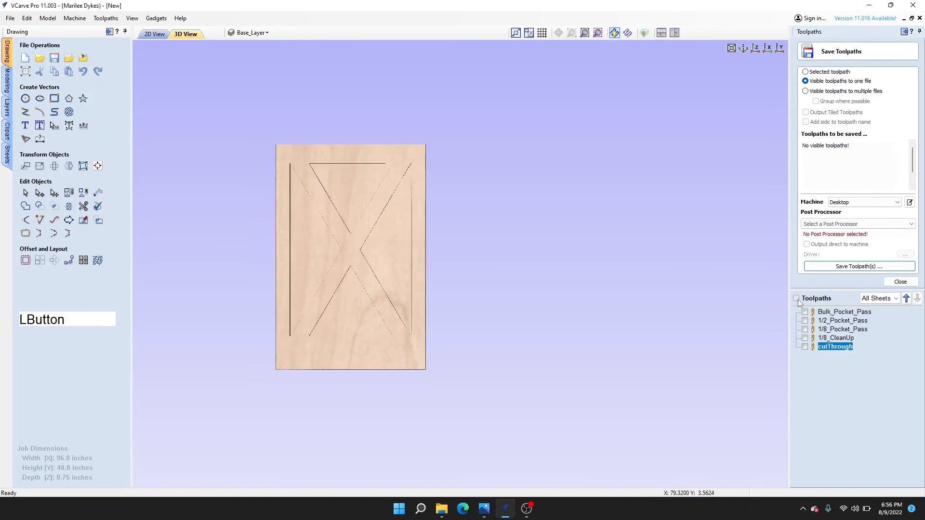
scroll(833, 161, down, 1)
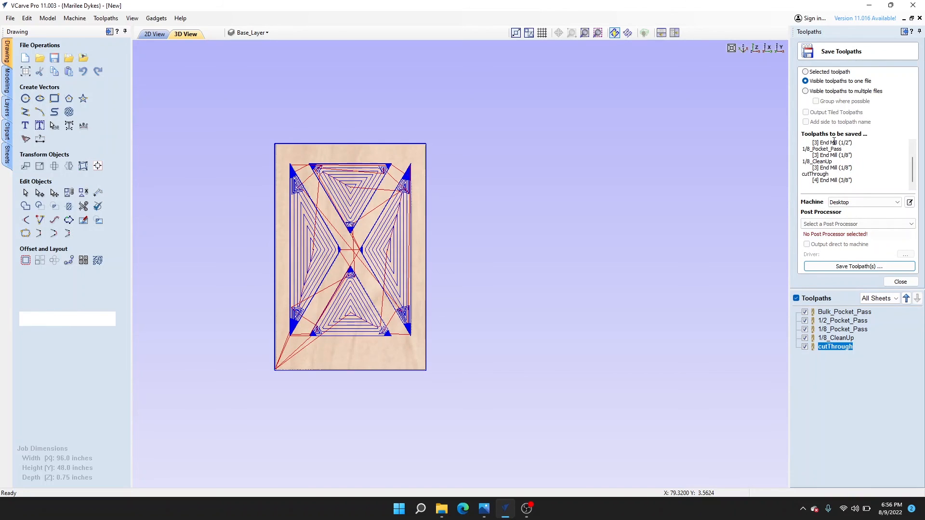
scroll(822, 168, up, 1)
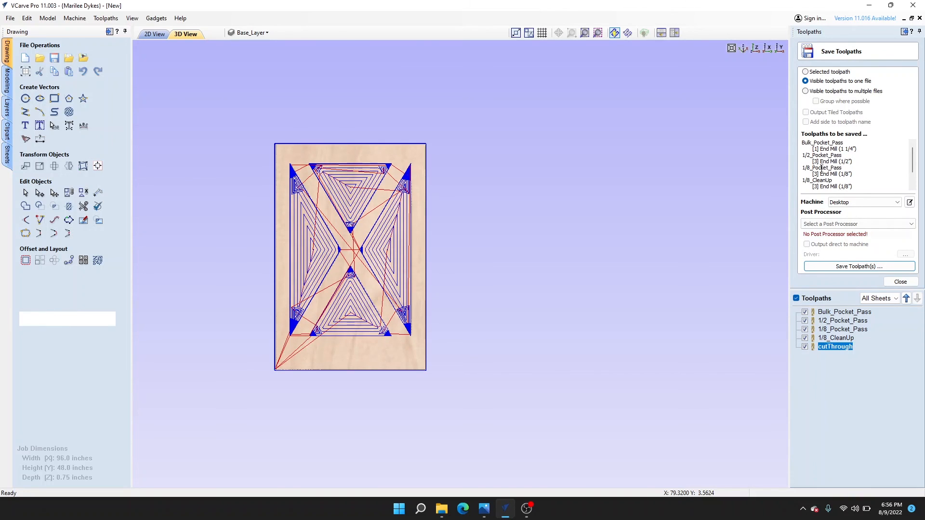
click(853, 265)
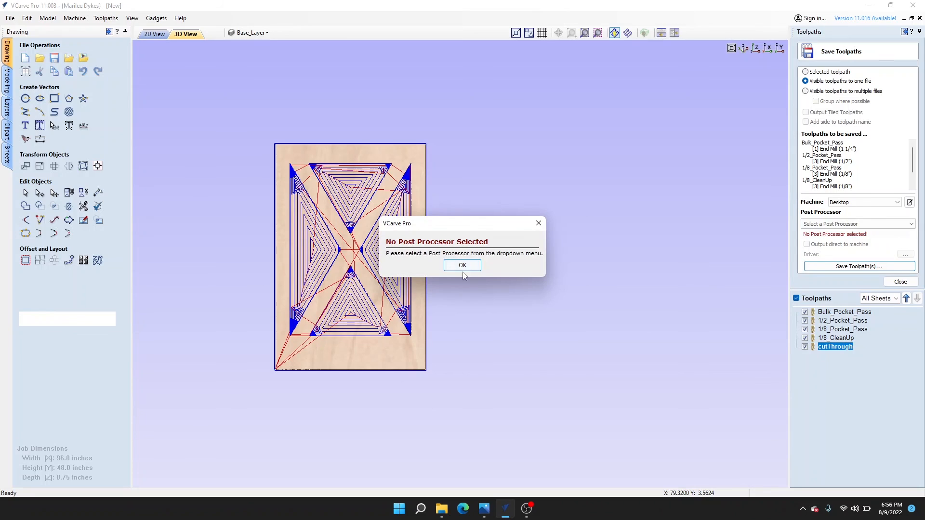
click(462, 265)
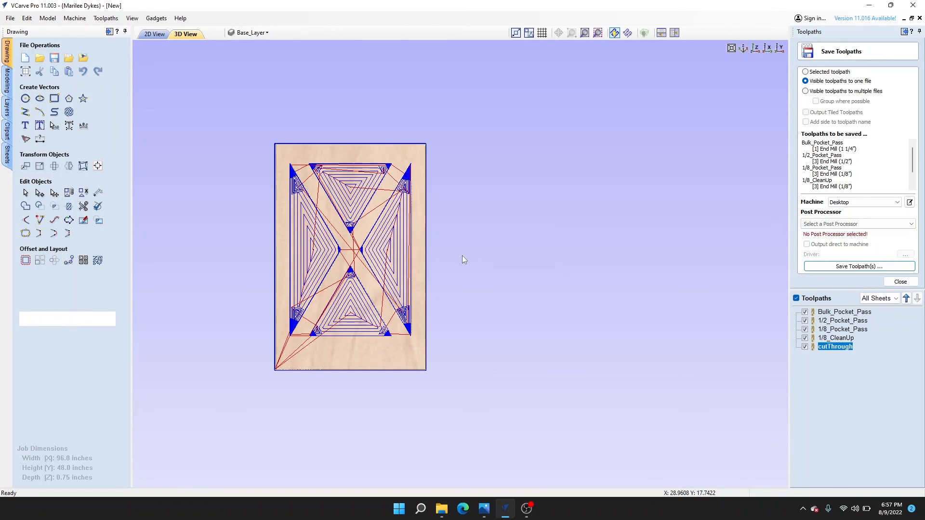
- Hide all toolpaths and show the finished panel enlarged in the middle of the 3D view
click(796, 299)
middle_drag(404, 227, 496, 227)
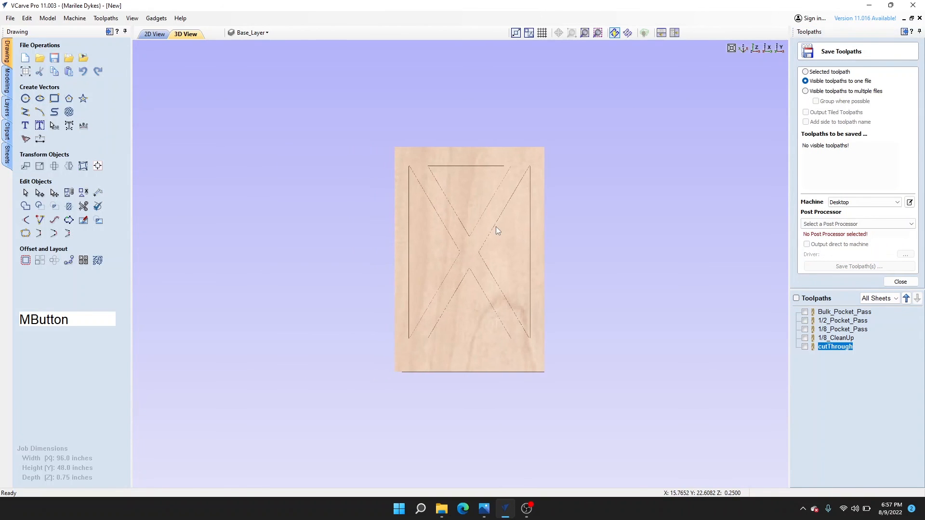
scroll(479, 214, up, 2)
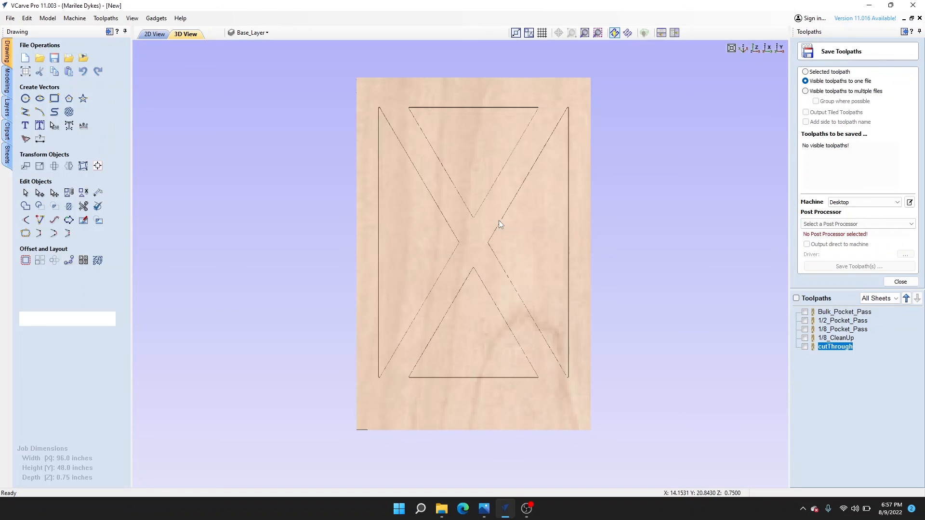
- Return to the 2D view, deselect the outer rectangle, and look over the whole panel layout
click(154, 33)
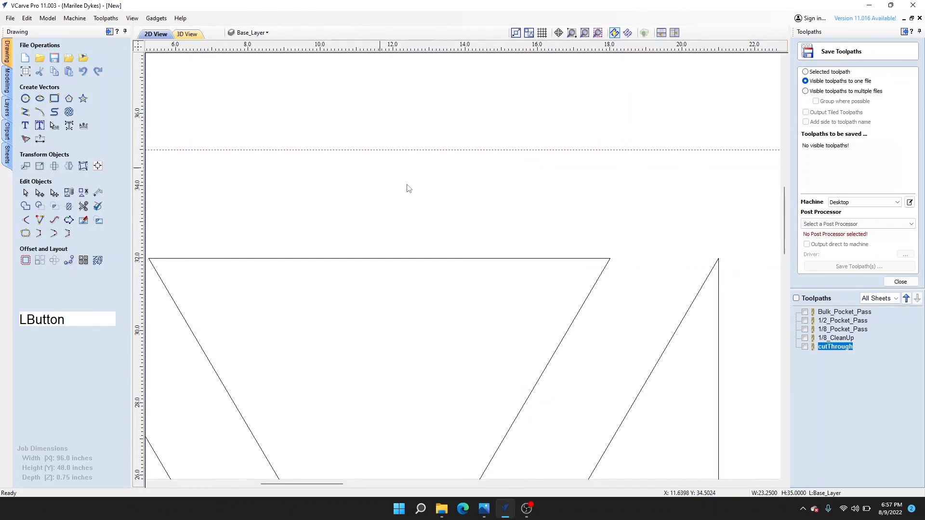
scroll(492, 291, down, 4)
click(648, 328)
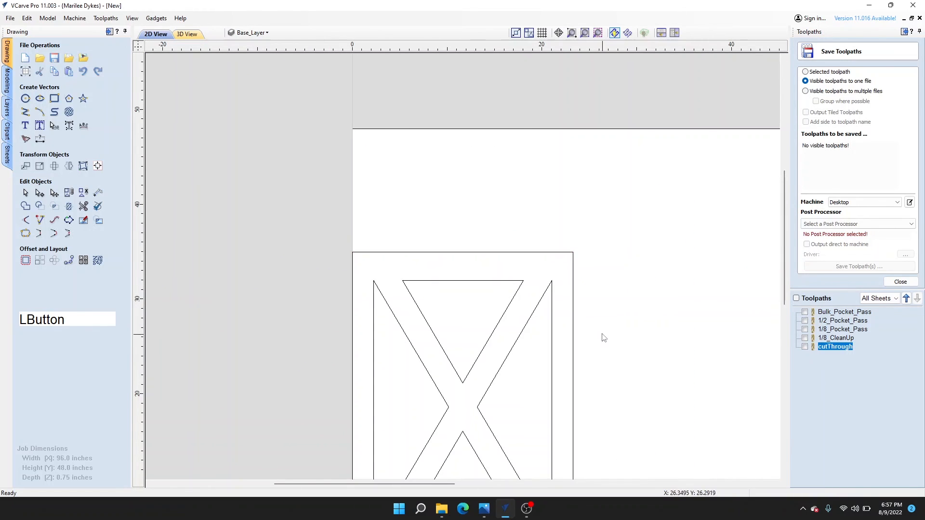
middle_drag(603, 336, 592, 229)
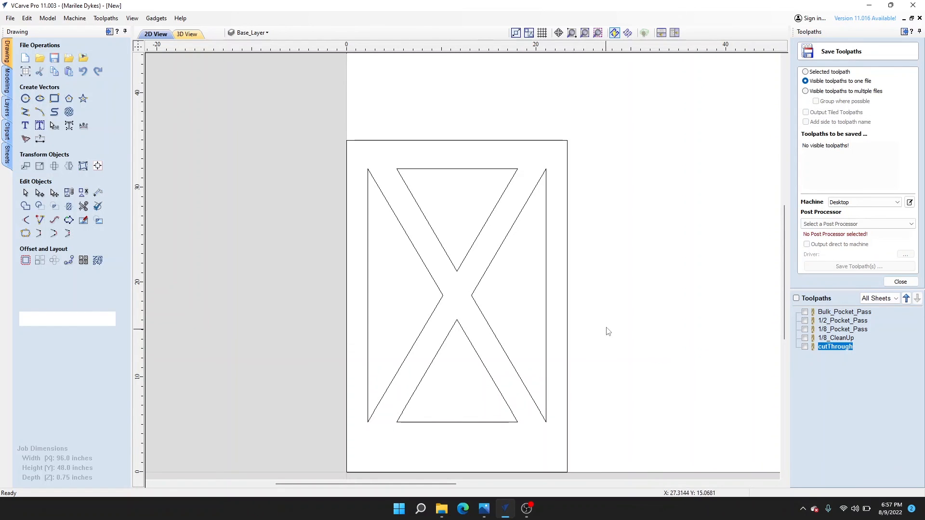
mouse_move(608, 331)
middle_down()
mouse_move(574, 301)
mouse_move(609, 284)
middle_up()
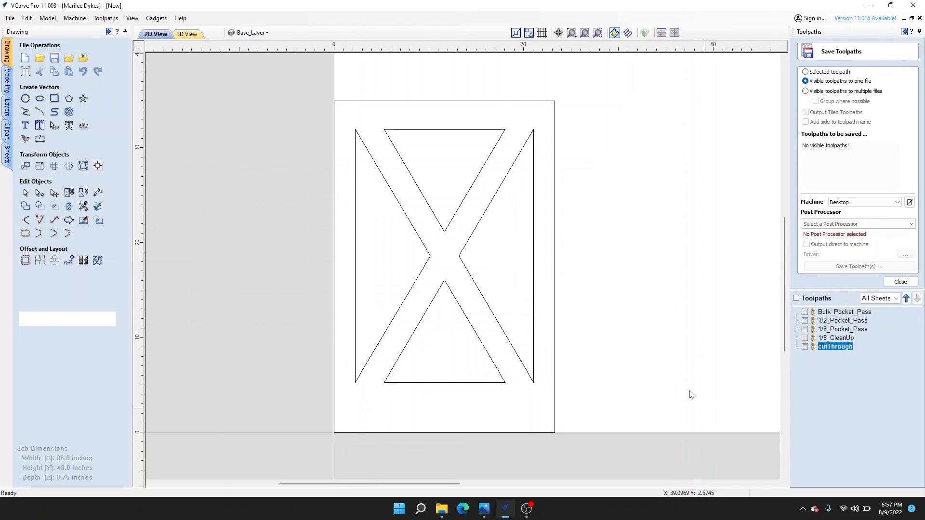
scroll(596, 220, up, 1)
scroll(585, 212, down, 1)
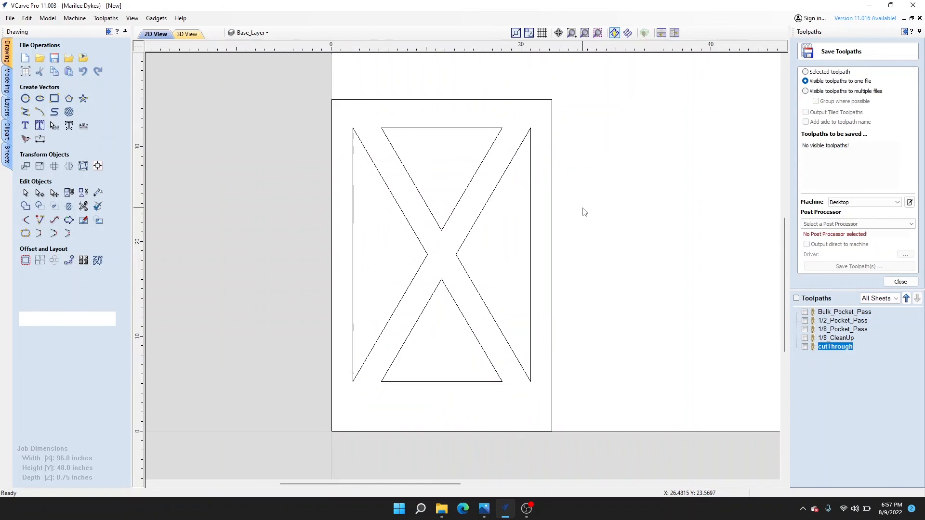